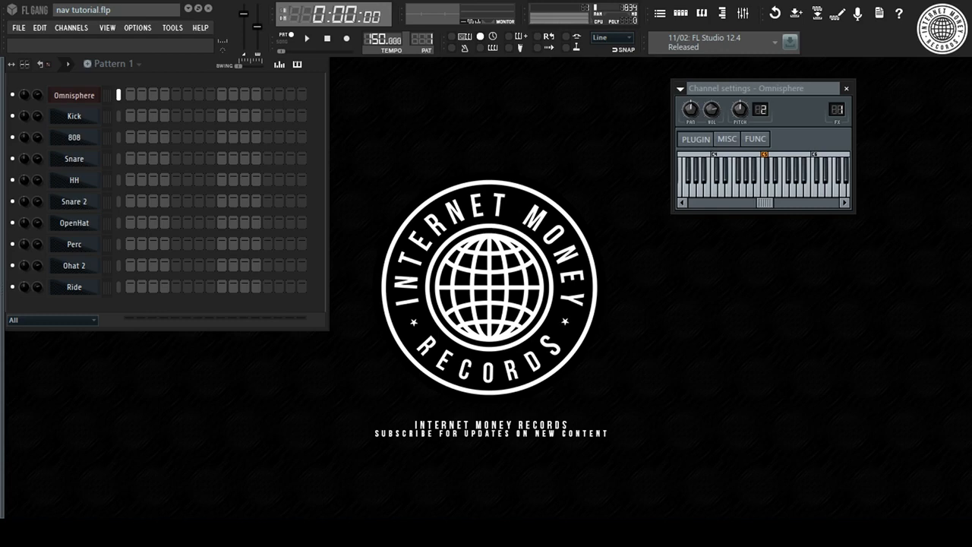
# Step: Open the Omnisphere channel's plugin and view the BellPad - Mira Vibrasines 2 patch in the full patch browser
pyautogui.click(73, 96)
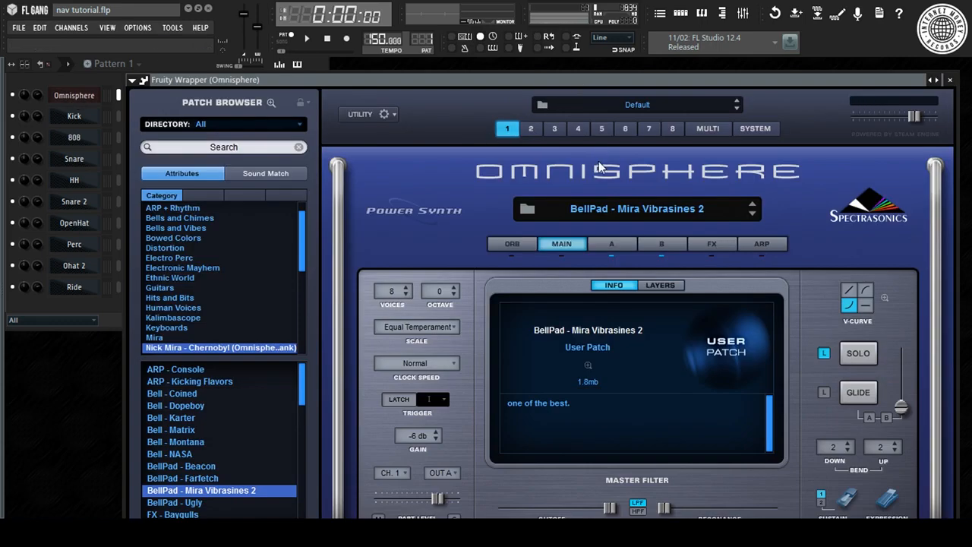
pyautogui.click(612, 247)
pyautogui.click(648, 238)
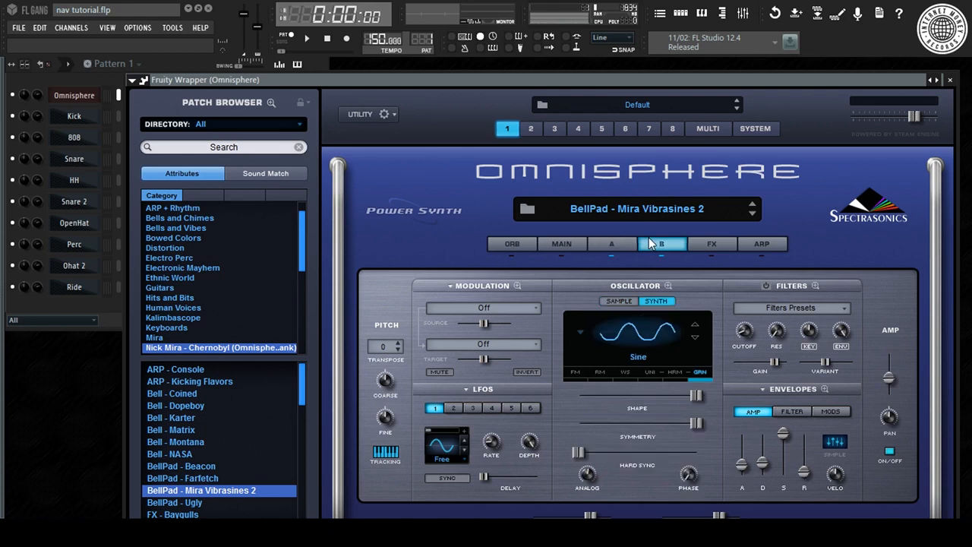
pyautogui.click(648, 218)
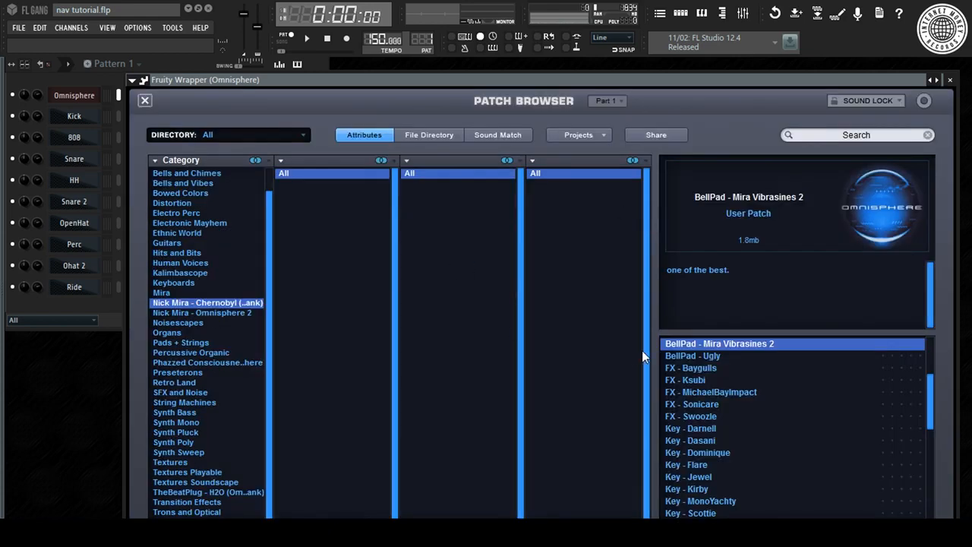
pyautogui.scroll(2, 715, 367)
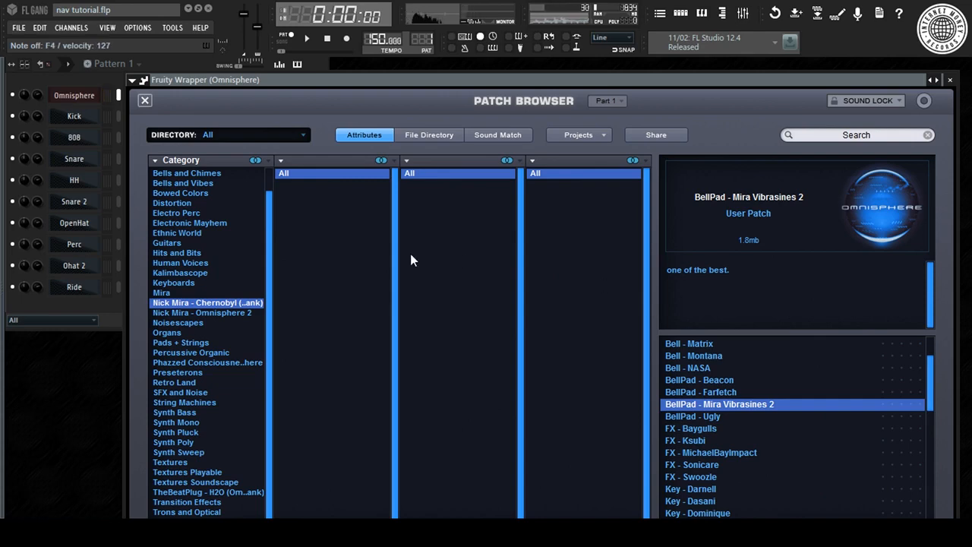
# Step: Open the Omnisphere channel's piano roll and place a chord of F4, G#4, C5 and G5 at the start of bar 1
pyautogui.rightClick(98, 94)
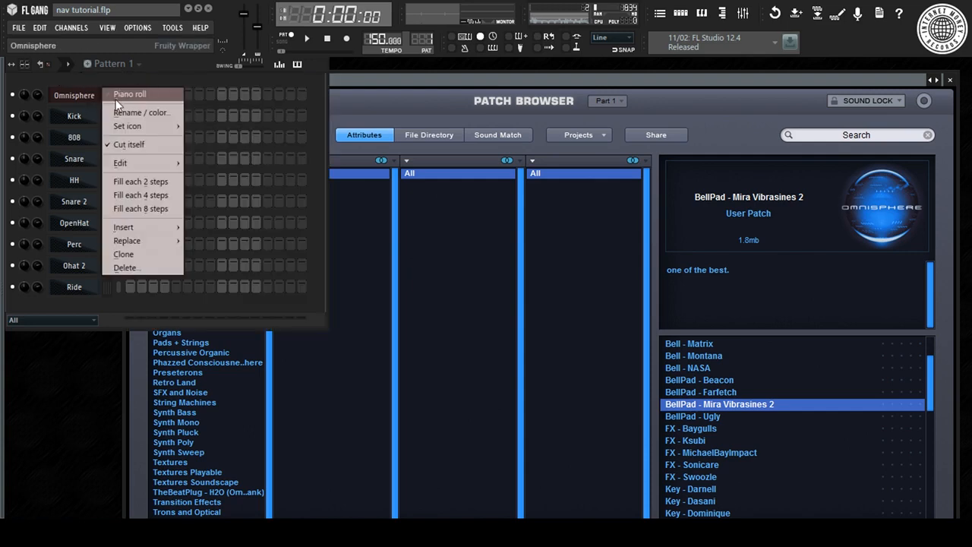
pyautogui.click(122, 95)
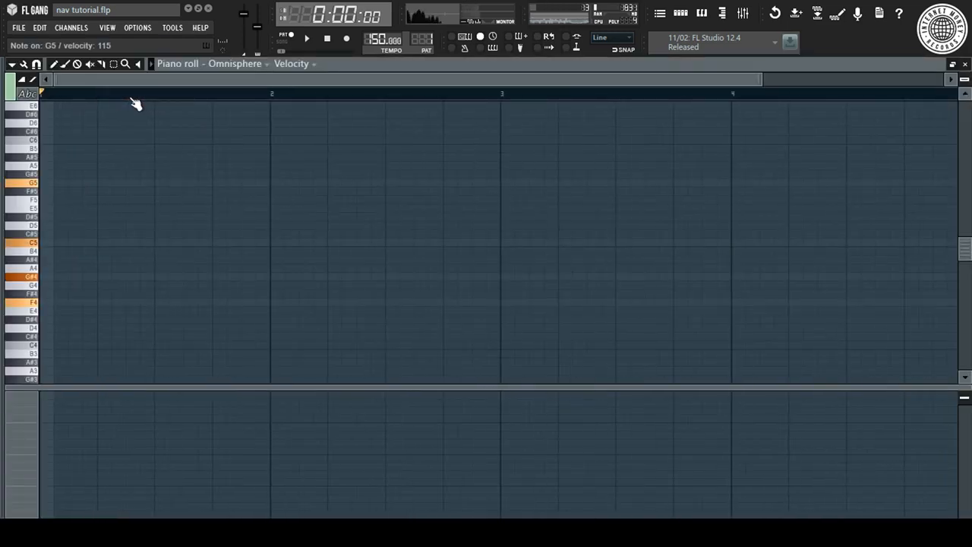
pyautogui.click(45, 183)
pyautogui.click(47, 243)
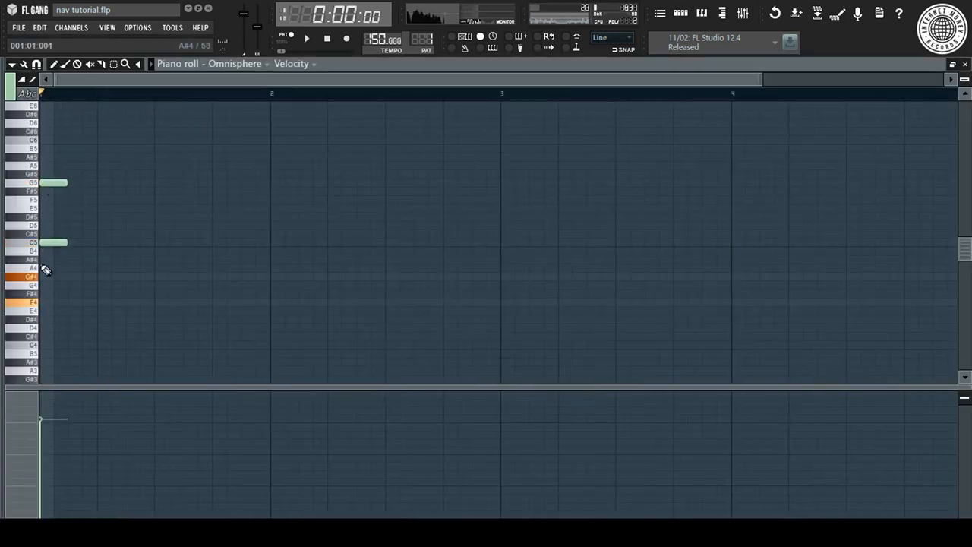
pyautogui.click(47, 277)
pyautogui.click(47, 302)
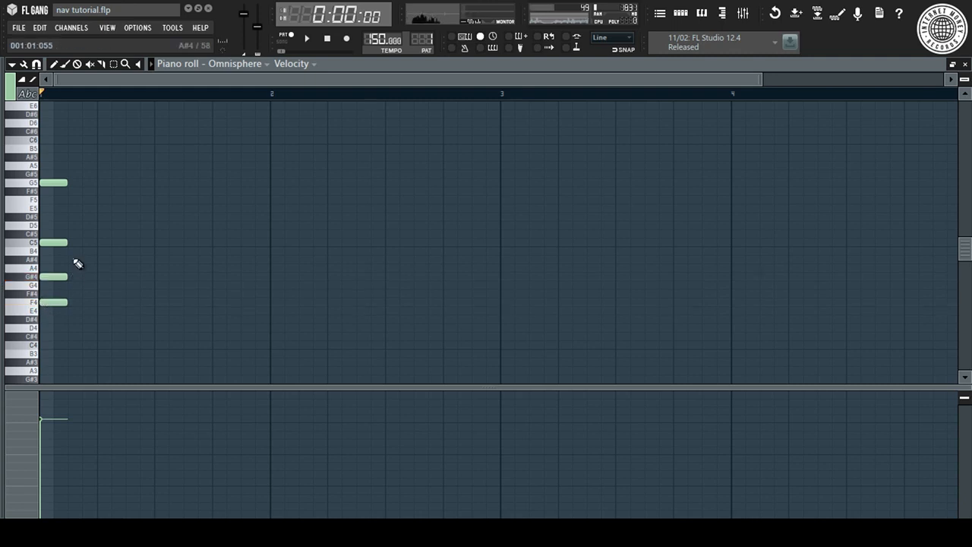
# Step: Add G#5 halfway through bar 1, holding G5 for the first half, G#5 for the second, and the three lower notes throughout
pyautogui.press('space')
pyautogui.click(156, 174)
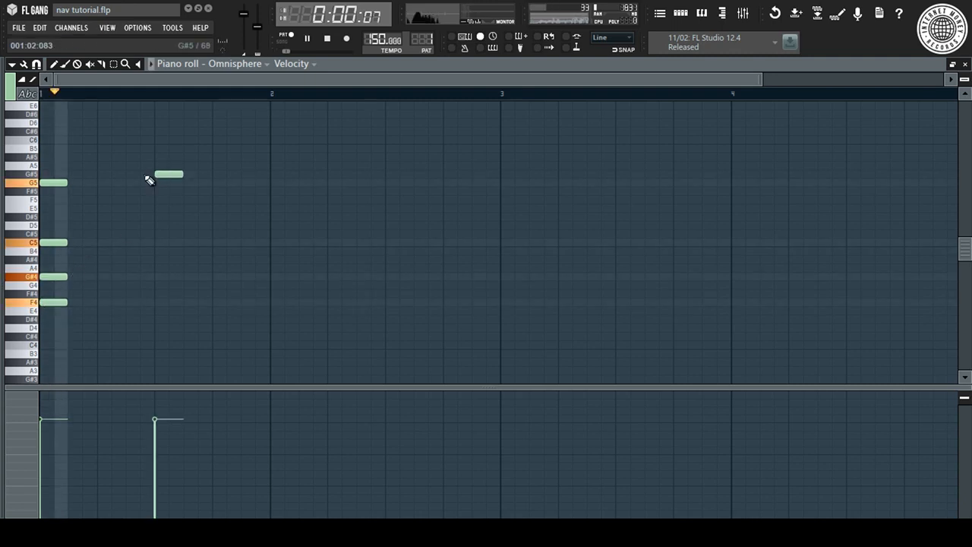
pyautogui.moveTo(67, 162); pyautogui.dragTo(148, 294)
pyautogui.press('space')
pyautogui.click(159, 243)
pyautogui.moveTo(153, 232); pyautogui.dragTo(267, 302)
pyautogui.press('space')
pyautogui.click(196, 183)
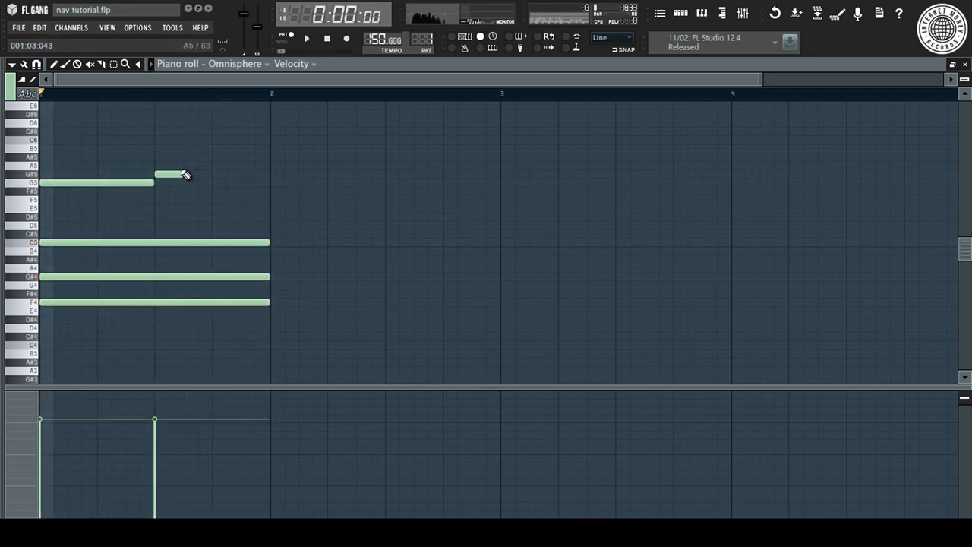
pyautogui.moveTo(183, 174); pyautogui.dragTo(266, 174)
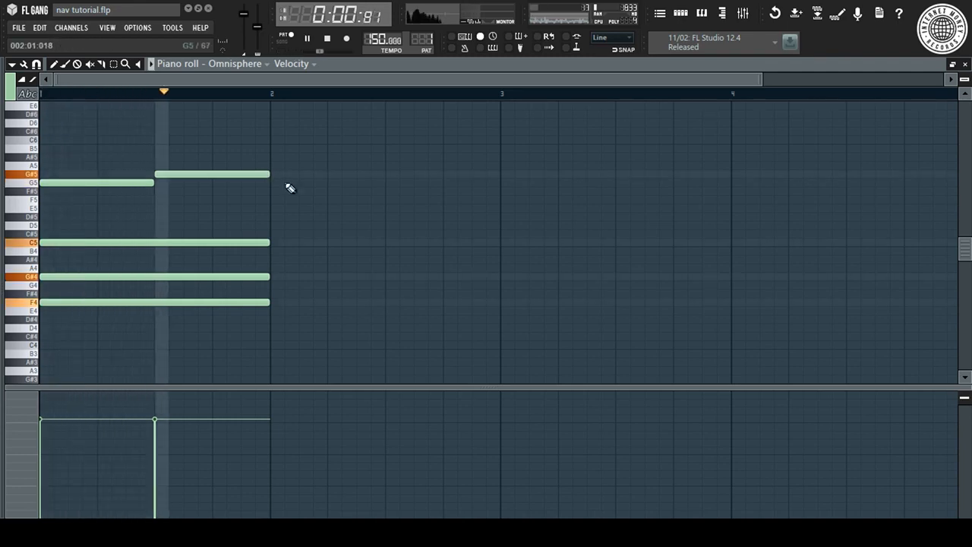
pyautogui.press('space')
# Step: Try a second chord of D#4, A#4, C#5 and F5 held through bars 2 and 3, and delete it
pyautogui.click(275, 200)
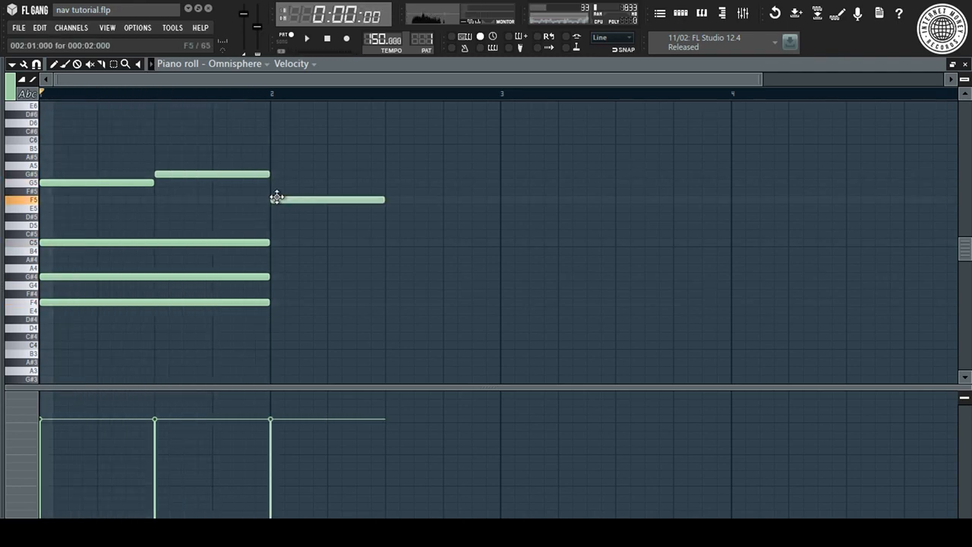
pyautogui.click(276, 233)
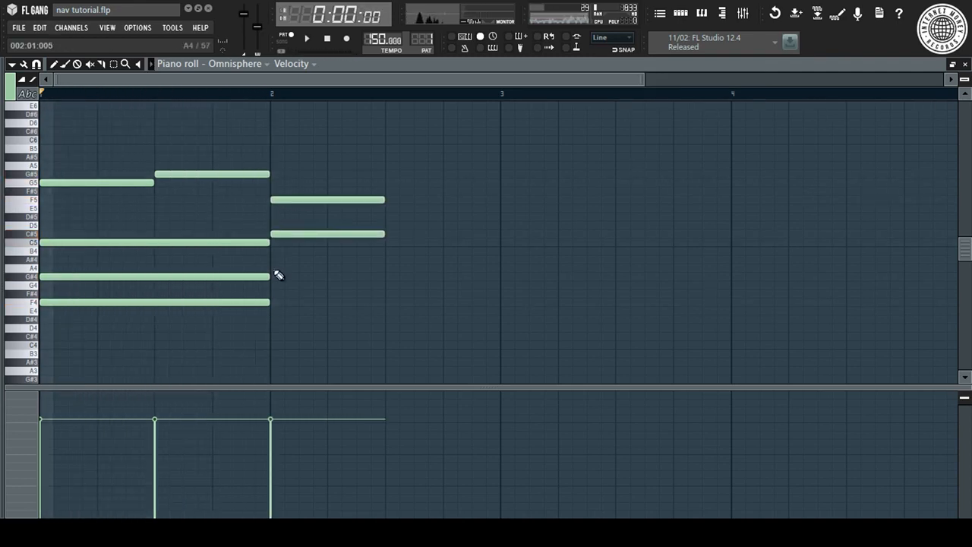
pyautogui.click(274, 260)
pyautogui.moveTo(278, 327); pyautogui.dragTo(279, 313)
pyautogui.press('space')
pyautogui.moveTo(360, 154); pyautogui.dragTo(732, 317)
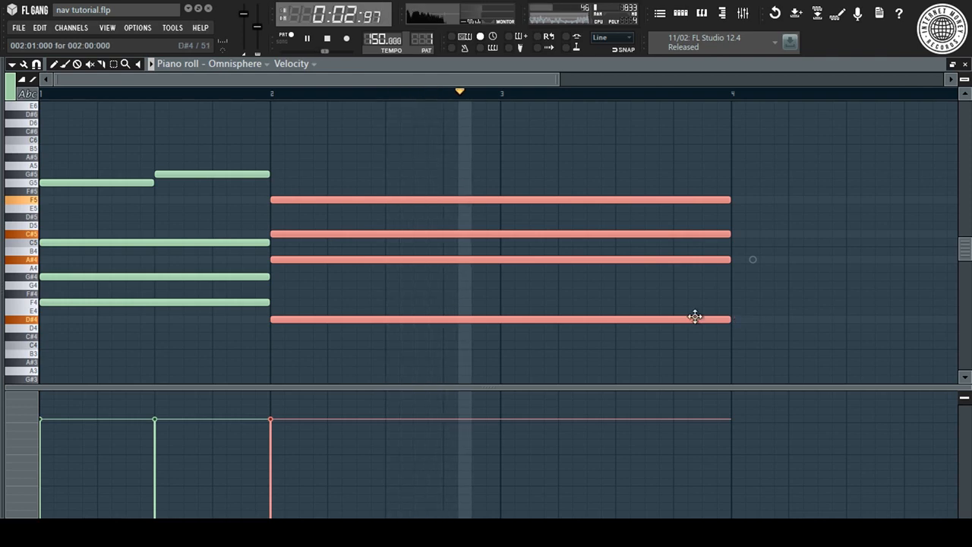
pyautogui.scroll(-4, 503, 96)
pyautogui.press('Delete')
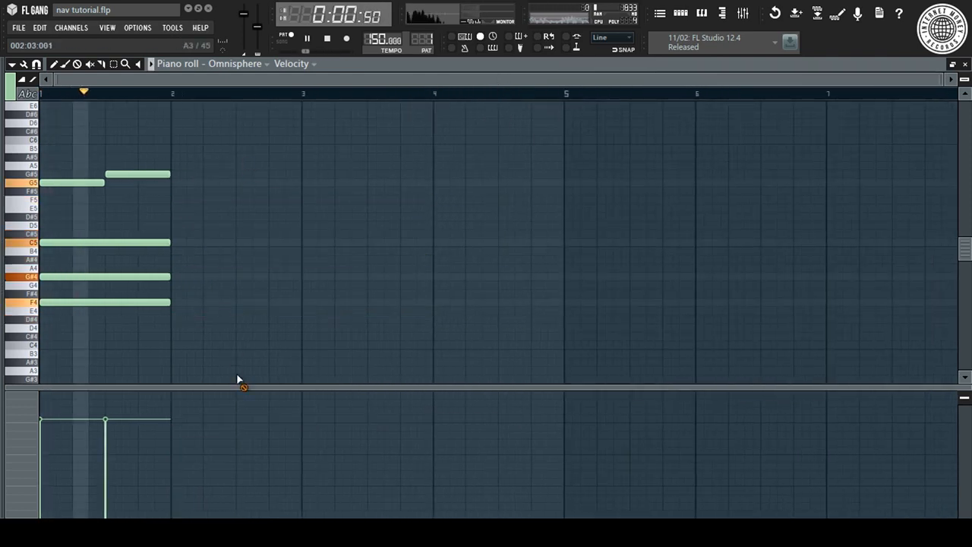
pyautogui.press('space')
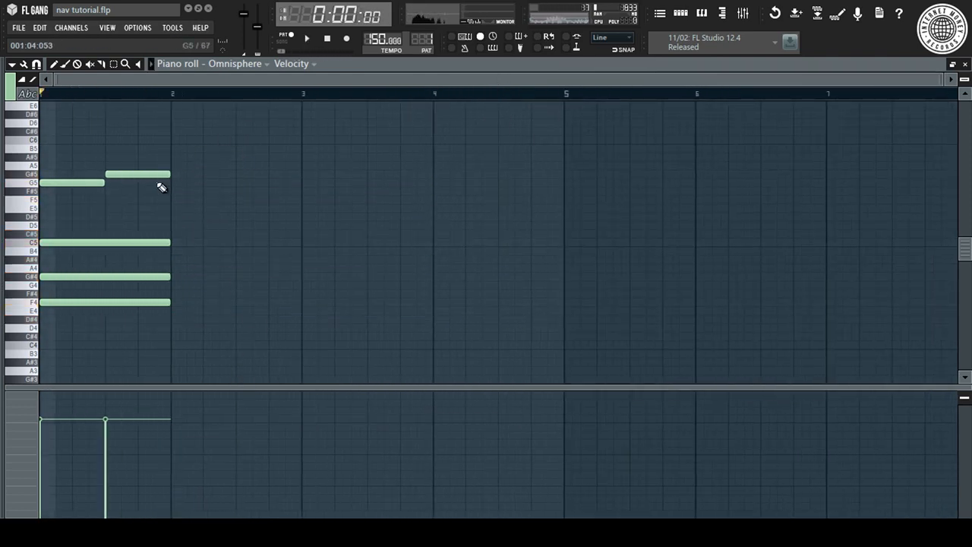
# Step: Stretch the chord over two bars, with G5 filling bar 1, G#5 filling bar 2, and F4, G#4 and C5 held throughout
pyautogui.moveTo(151, 175); pyautogui.dragTo(216, 176)
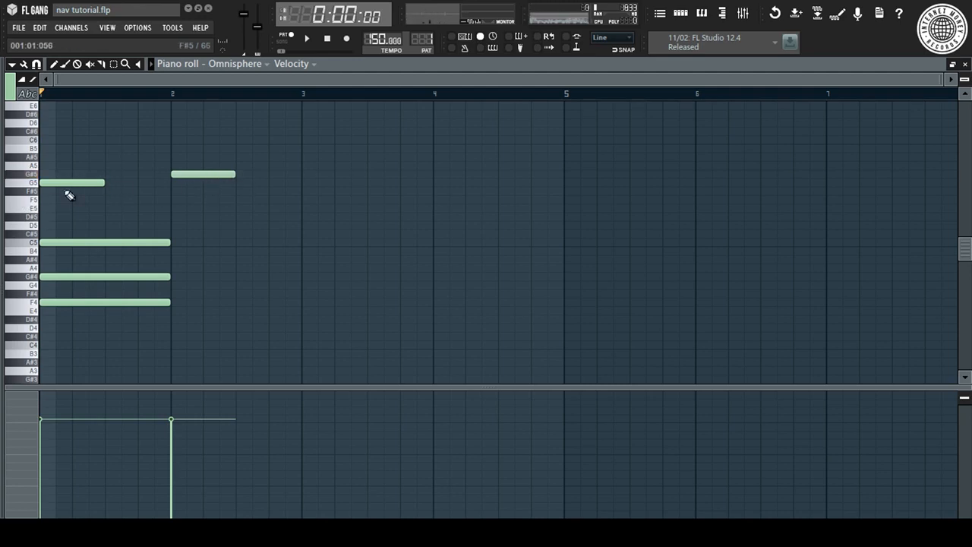
pyautogui.click(72, 183)
pyautogui.press('space')
pyautogui.moveTo(104, 183); pyautogui.dragTo(169, 188)
pyautogui.moveTo(166, 231); pyautogui.dragTo(141, 337)
pyautogui.press('space')
pyautogui.moveTo(163, 304); pyautogui.dragTo(302, 296)
pyautogui.click(249, 190)
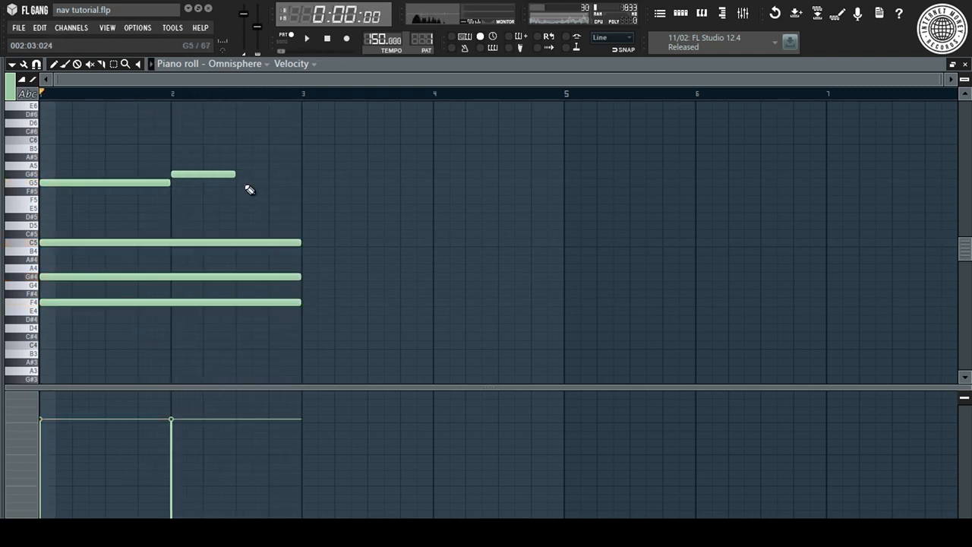
pyautogui.moveTo(235, 175); pyautogui.dragTo(300, 174)
pyautogui.press('space')
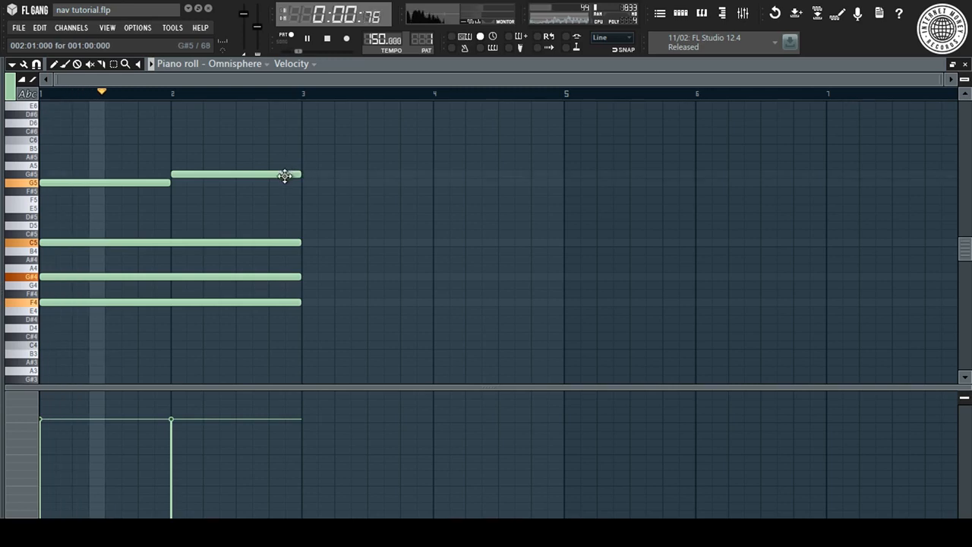
# Step: Duplicate the two-bar chord into bars 3 and 4 and move the top note of bar 3 to C6
pyautogui.hotkey('ctrl', 'a')
pyautogui.hotkey('ctrl', 'b')
pyautogui.click(343, 184)
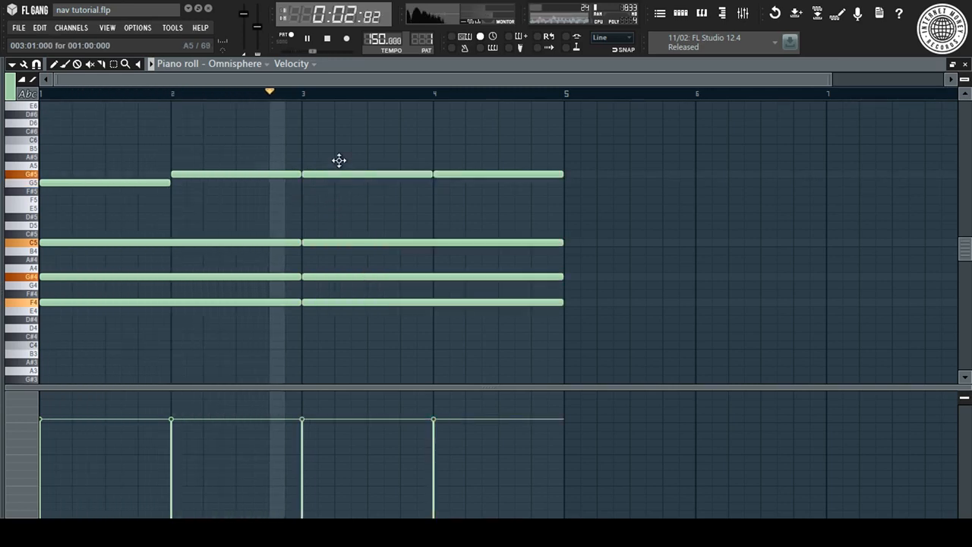
pyautogui.moveTo(339, 174); pyautogui.dragTo(337, 139)
pyautogui.press('space')
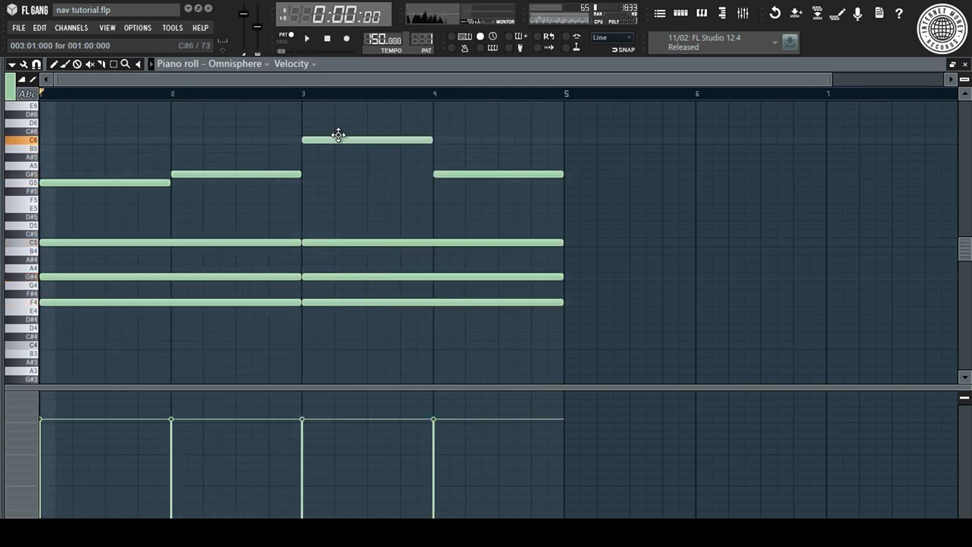
# Step: Lower the top note of bar 4 to D#5 and raise the C5 held through bars 3 and 4 to F5
pyautogui.moveTo(453, 173); pyautogui.dragTo(462, 219)
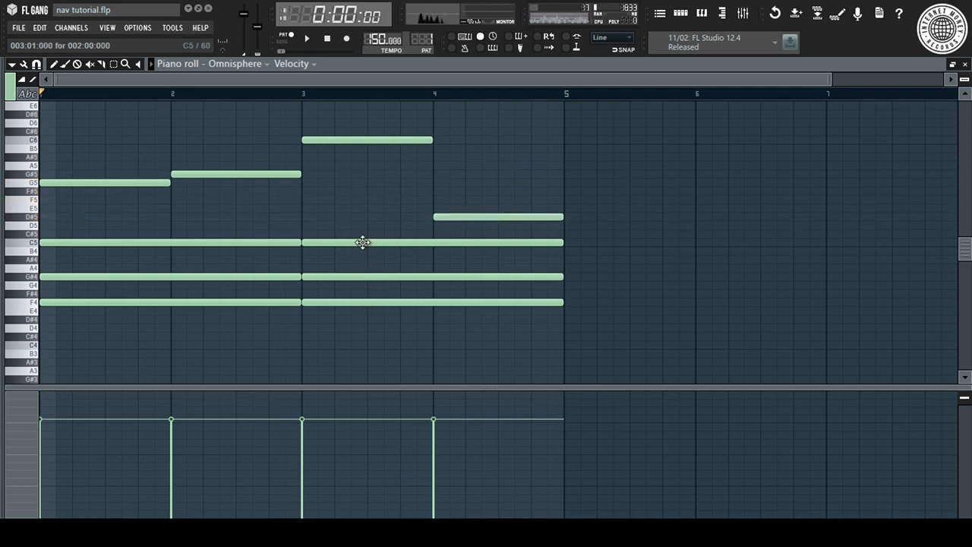
pyautogui.moveTo(363, 243); pyautogui.dragTo(363, 193)
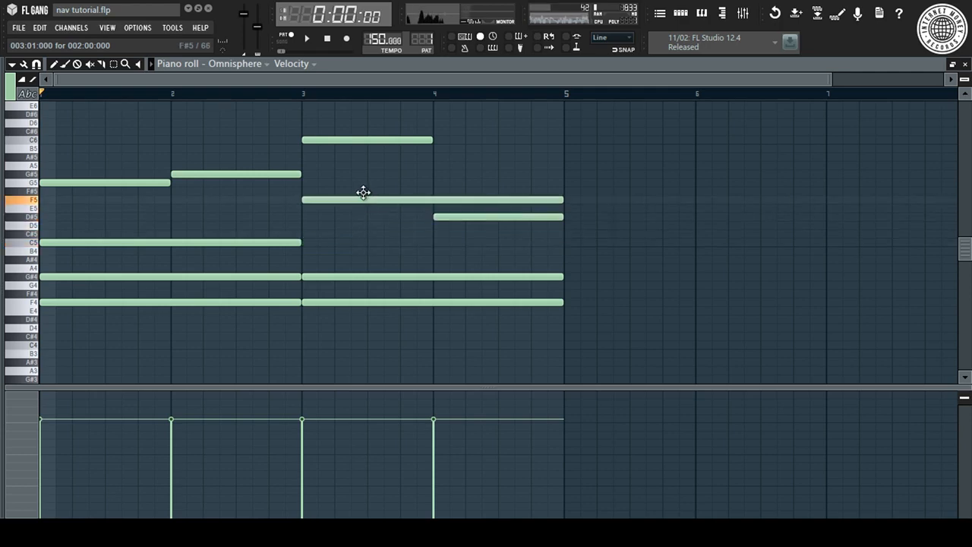
pyautogui.press('space')
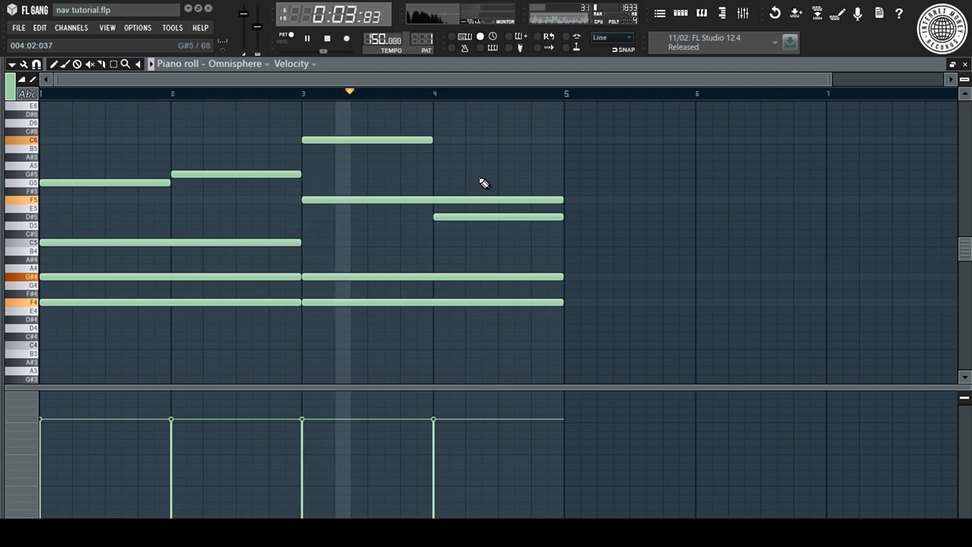
# Step: Duplicate the four-bar progression into bars 5 to 8 and lower the bass note of bars 7 and 8 to D#4
pyautogui.hotkey('ctrl', 'b')
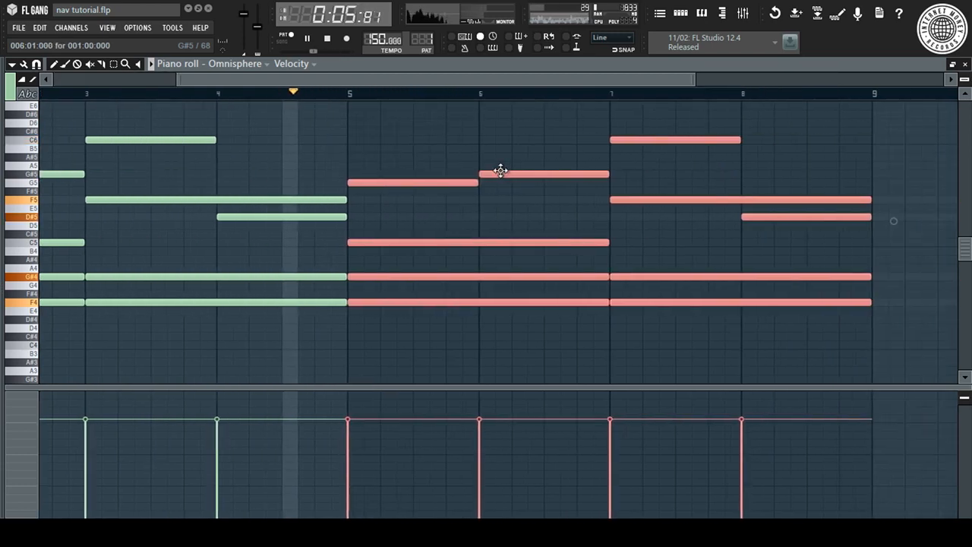
pyautogui.keyDown('ctrl'); pyautogui.click(489, 141); pyautogui.keyUp('ctrl')
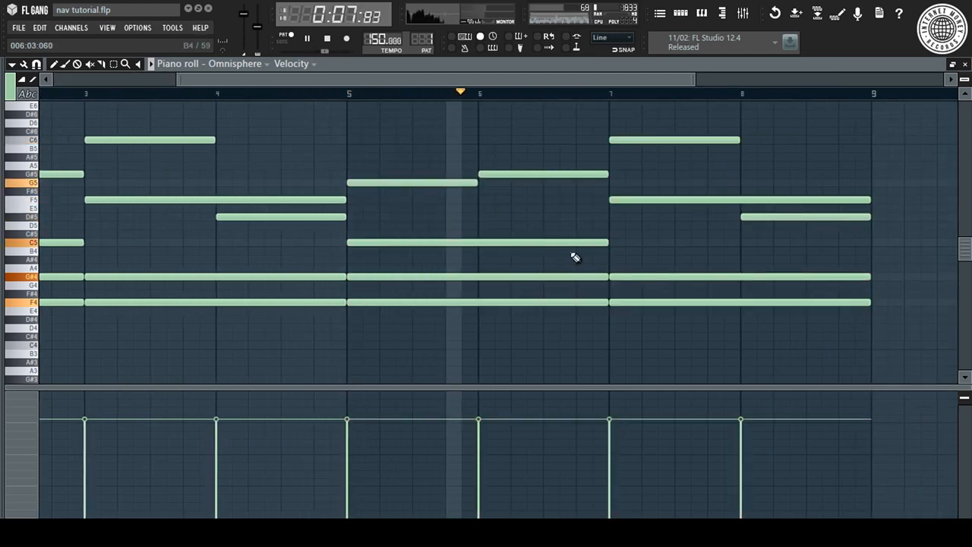
pyautogui.moveTo(630, 302); pyautogui.dragTo(633, 319)
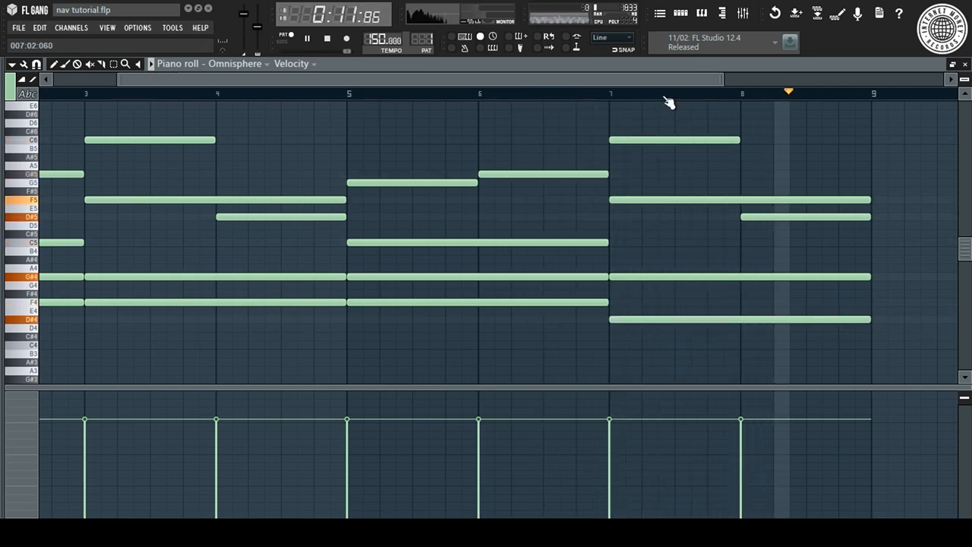
# Step: Raise the short melody note in bar 8 to C6
pyautogui.scroll(-3, 668, 102)
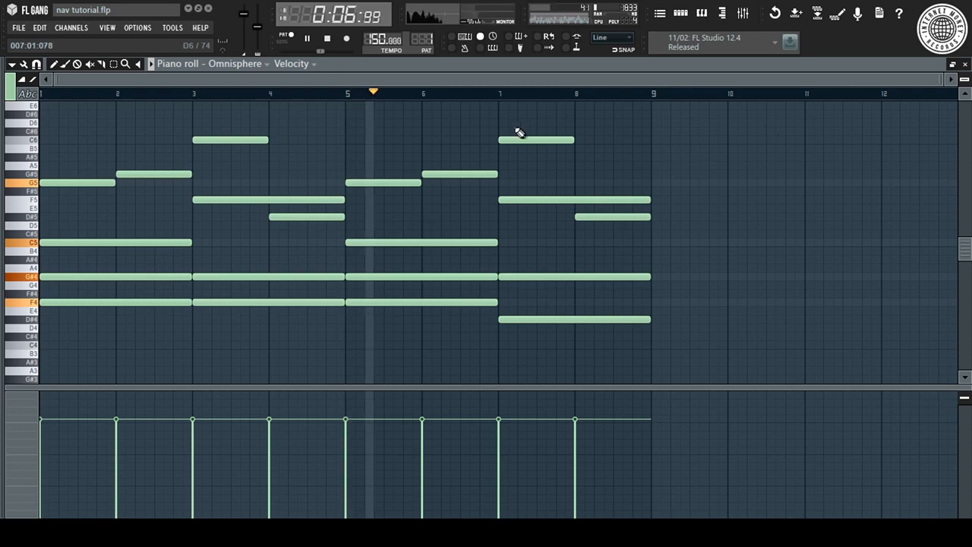
pyautogui.click(620, 216)
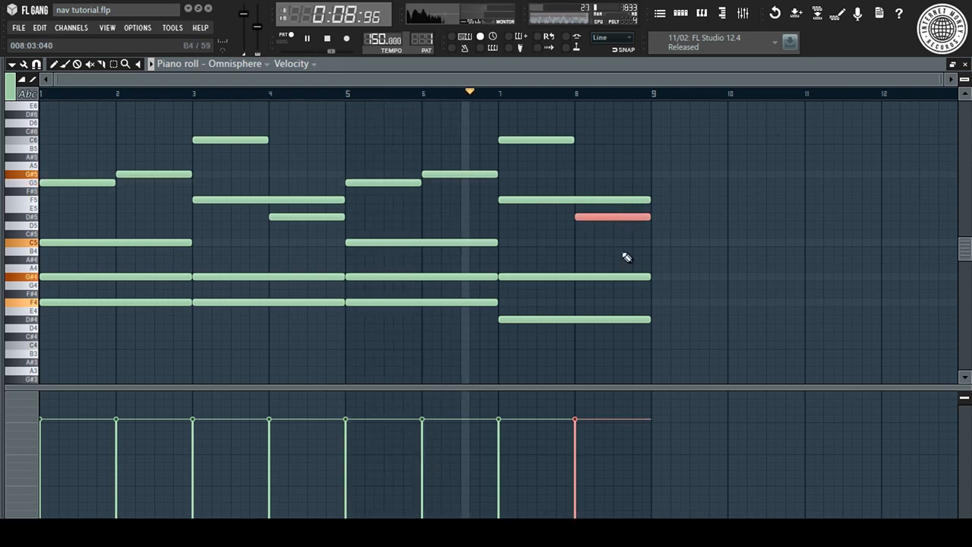
pyautogui.scroll(1, 627, 258)
pyautogui.hotkey('shift', 'Down')
pyautogui.hotkey('shift', 'Down')
pyautogui.hotkey('shift', 'Down')
pyautogui.hotkey('ctrl', 'Up')
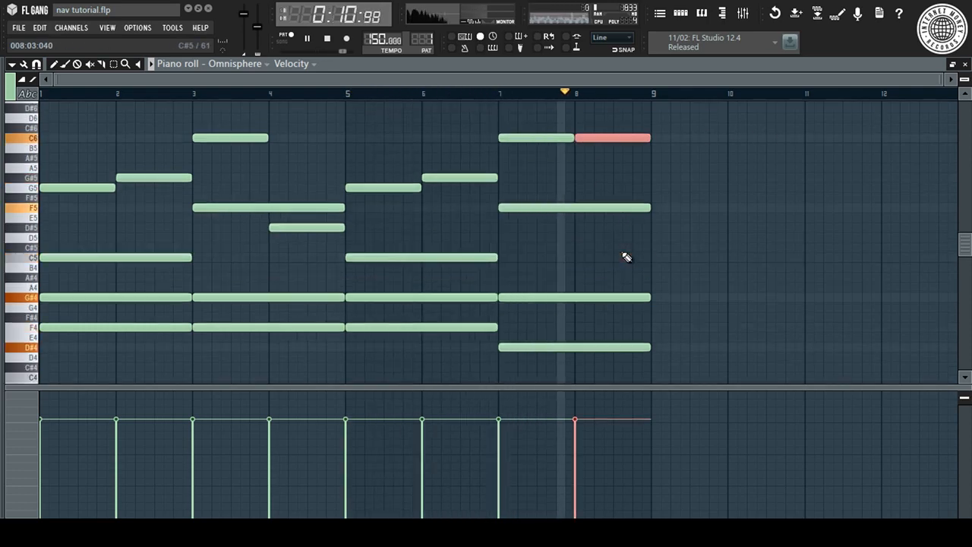
# Step: Cue playback at bar 8 and raise that bar's top melody note to D#6, auditioning the chord between changes
pyautogui.click(553, 107)
pyautogui.press('space')
pyautogui.click(586, 96)
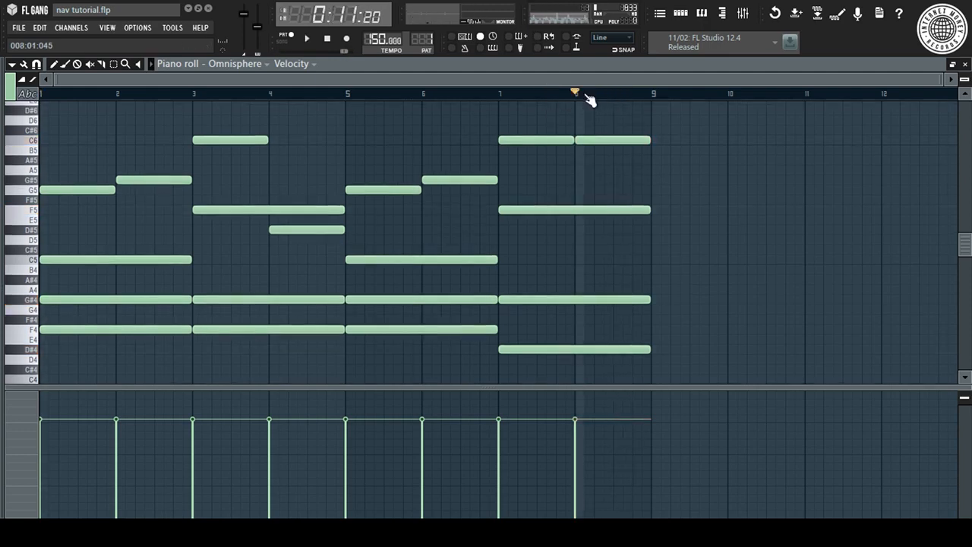
pyautogui.click(643, 140)
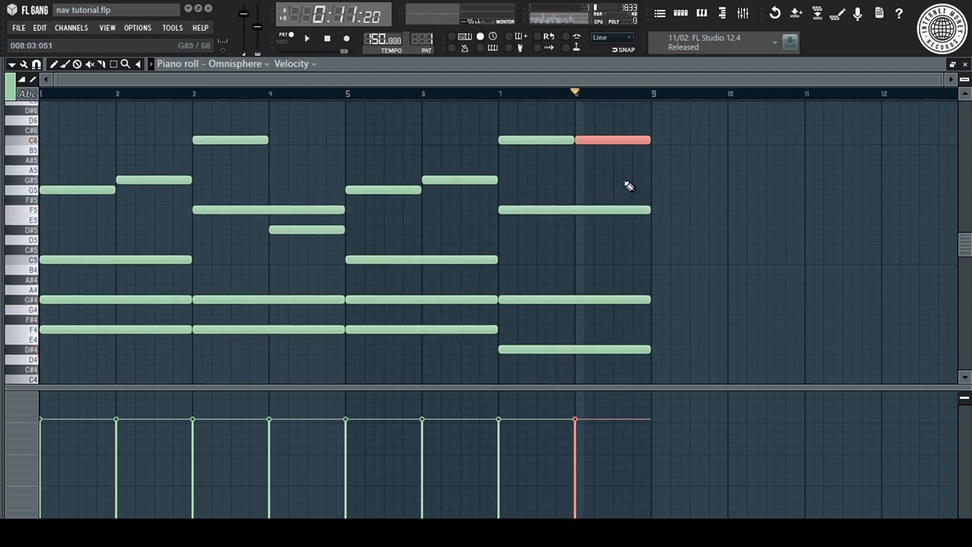
pyautogui.press('space')
pyautogui.press('space')
pyautogui.hotkey('shift', 'Up')
pyautogui.hotkey('shift', 'Up')
pyautogui.press('space')
pyautogui.press('space')
pyautogui.hotkey('shift', 'Up')
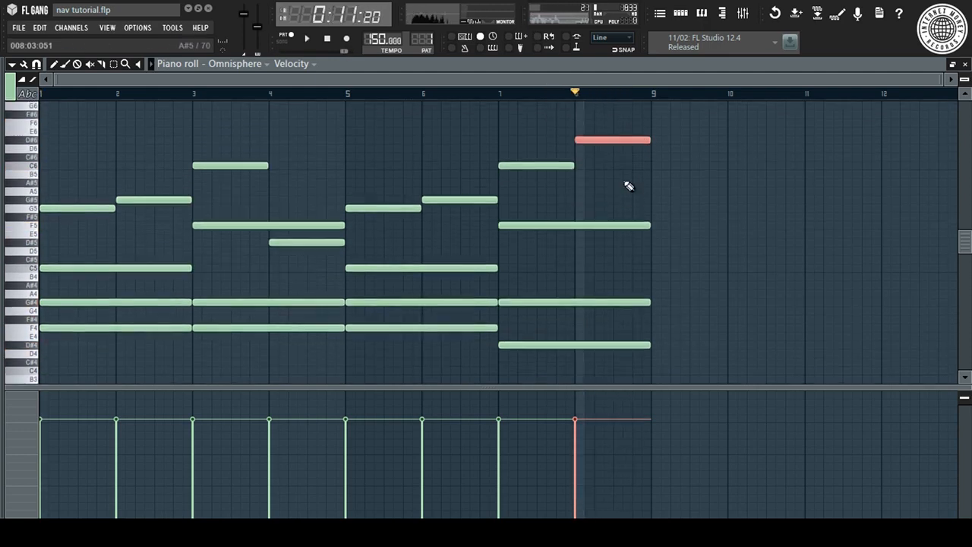
pyautogui.press('space')
pyautogui.press('space')
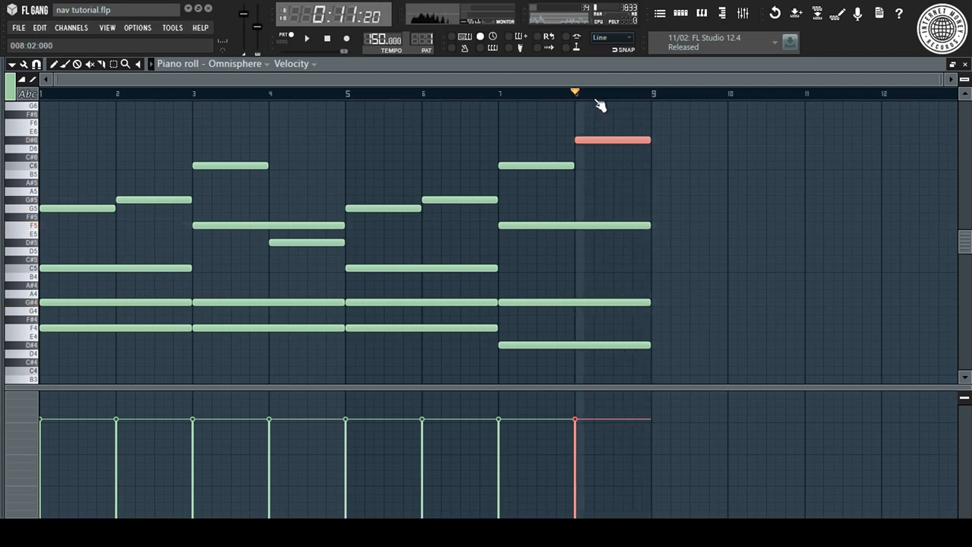
# Step: Play the full progression from bar 1 and return from the piano roll to the channel rack
pyautogui.click(42, 93)
pyautogui.press('space')
pyautogui.keyDown('ctrl'); pyautogui.click(869, 211); pyautogui.keyUp('ctrl')
pyautogui.press('F7')
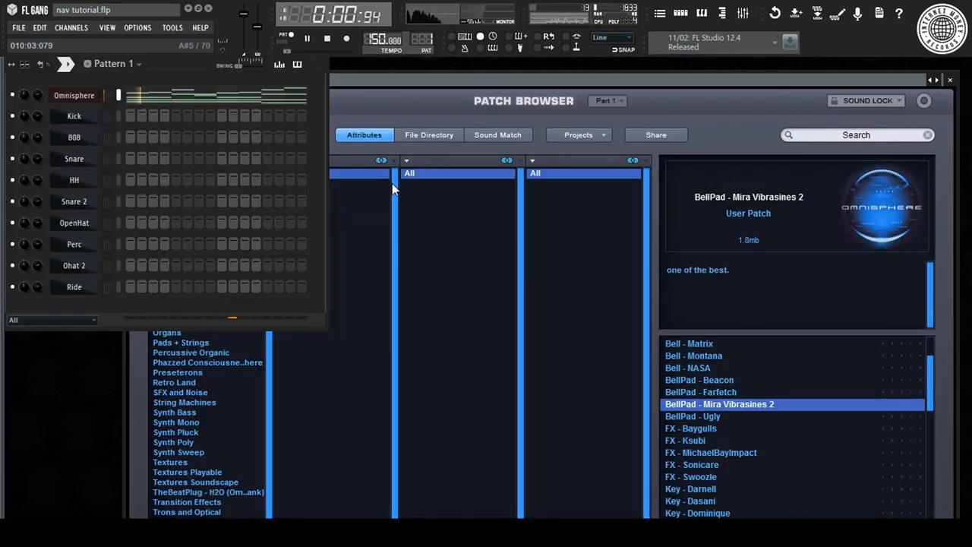
# Step: Stop playback, open Edison on the mixer's Master track and clear the loaded snare sample with New
pyautogui.click(744, 13)
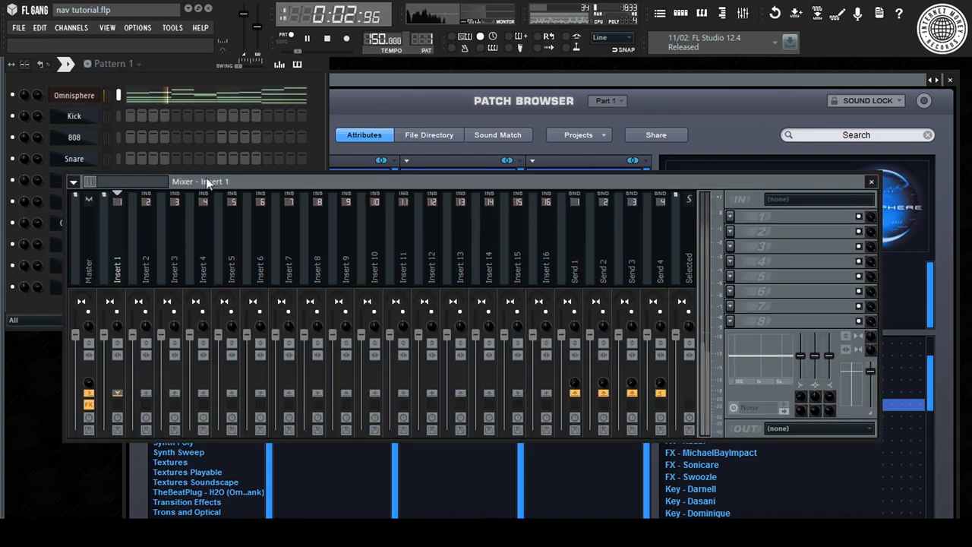
pyautogui.press('space')
pyautogui.click(93, 243)
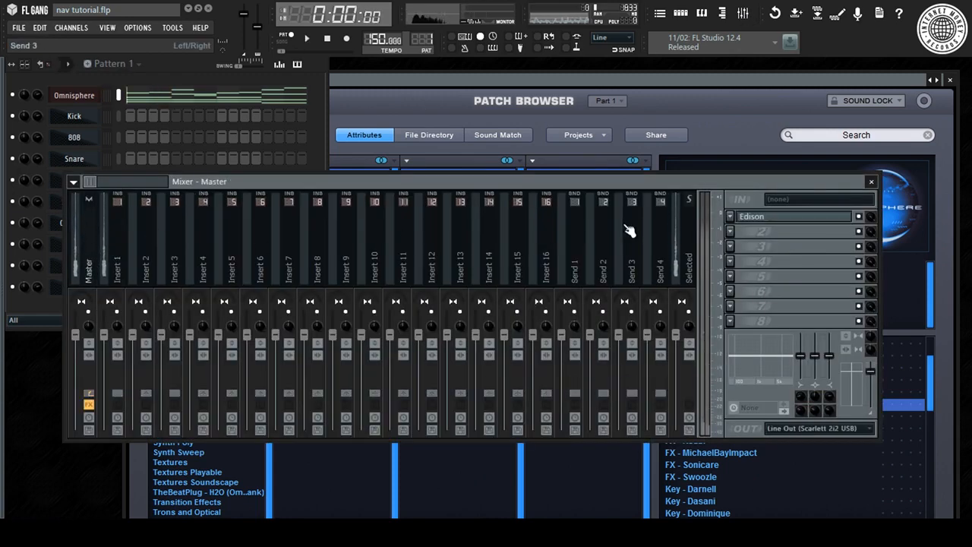
pyautogui.click(819, 217)
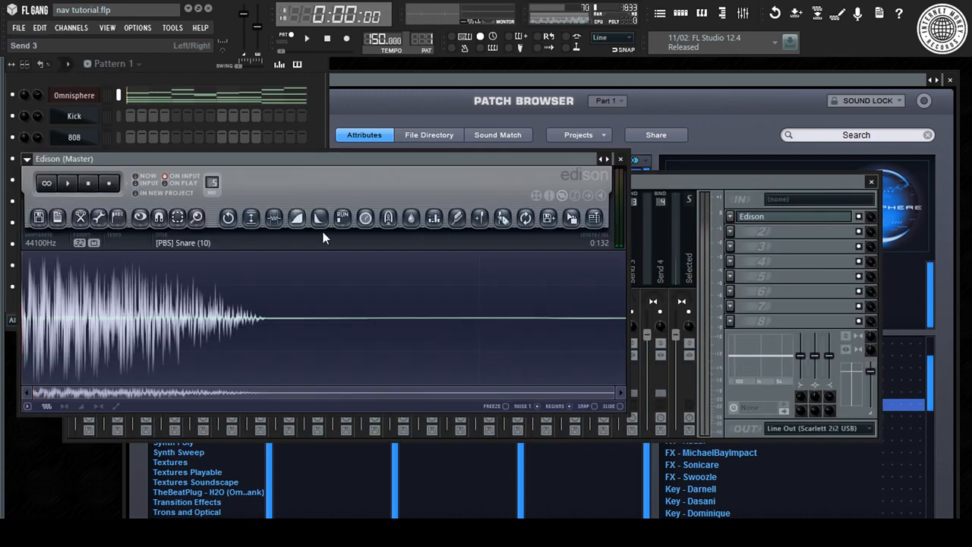
pyautogui.click(40, 218)
pyautogui.click(69, 236)
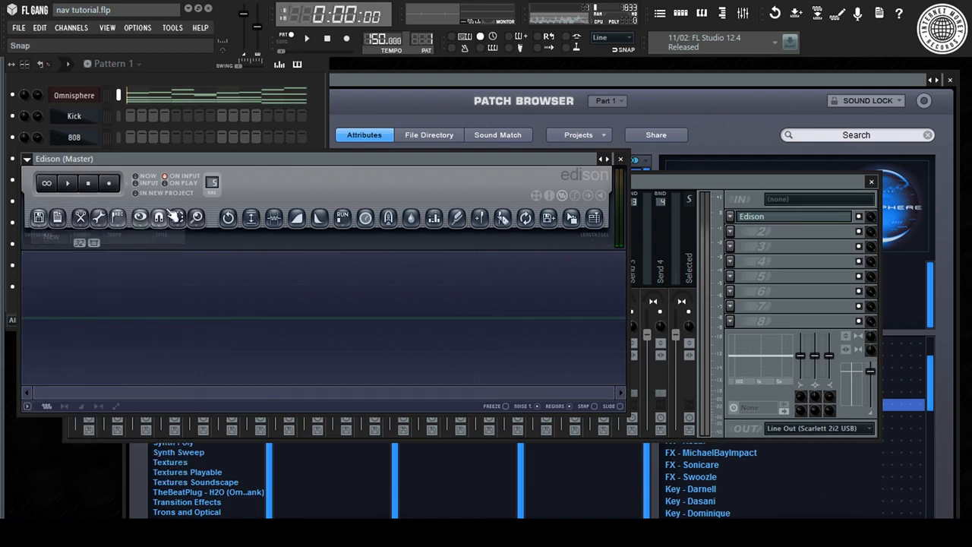
# Step: Record the full Omnisphere progression into Edison from pattern playback, stopping the recording and playback at the end of the pattern
pyautogui.click(114, 188)
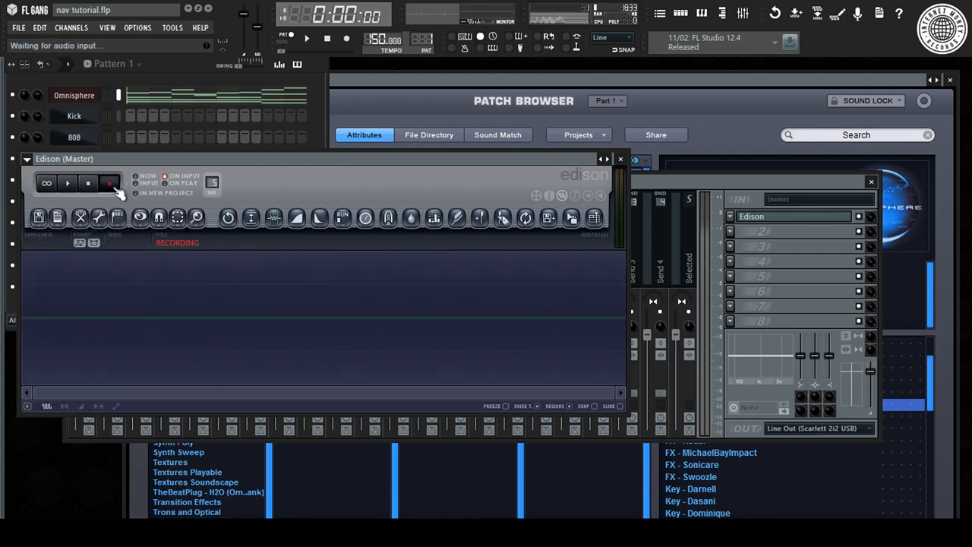
pyautogui.click(317, 87)
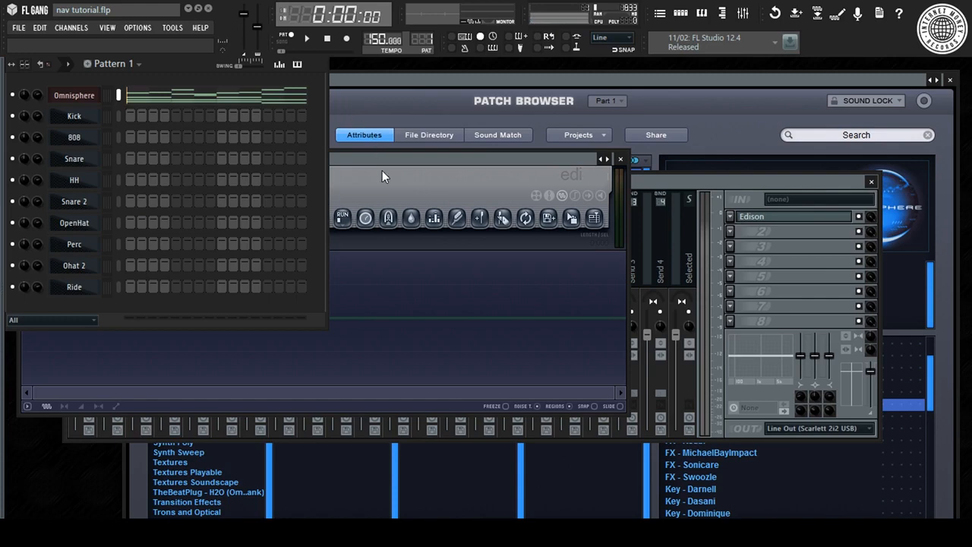
pyautogui.moveTo(382, 171); pyautogui.dragTo(526, 190)
pyautogui.click(307, 38)
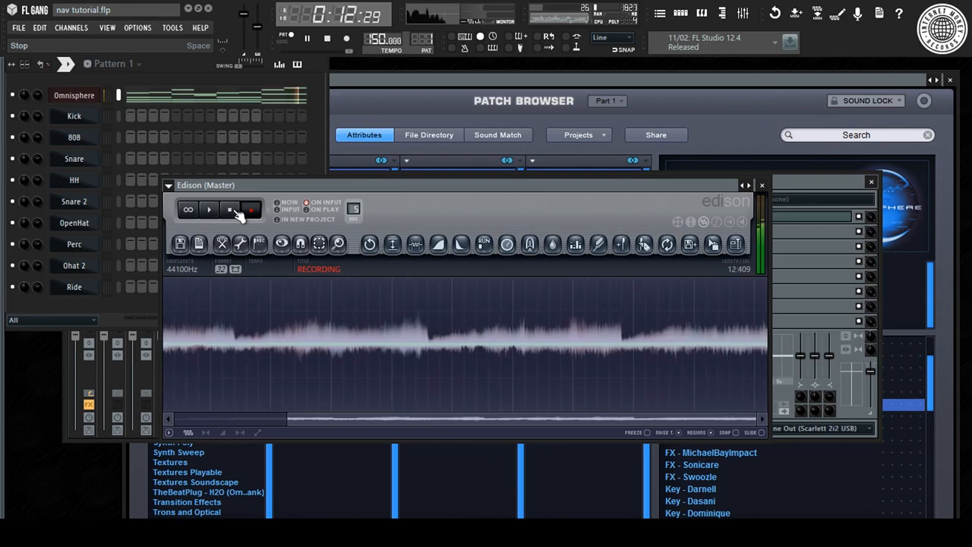
pyautogui.click(231, 210)
pyautogui.click(328, 40)
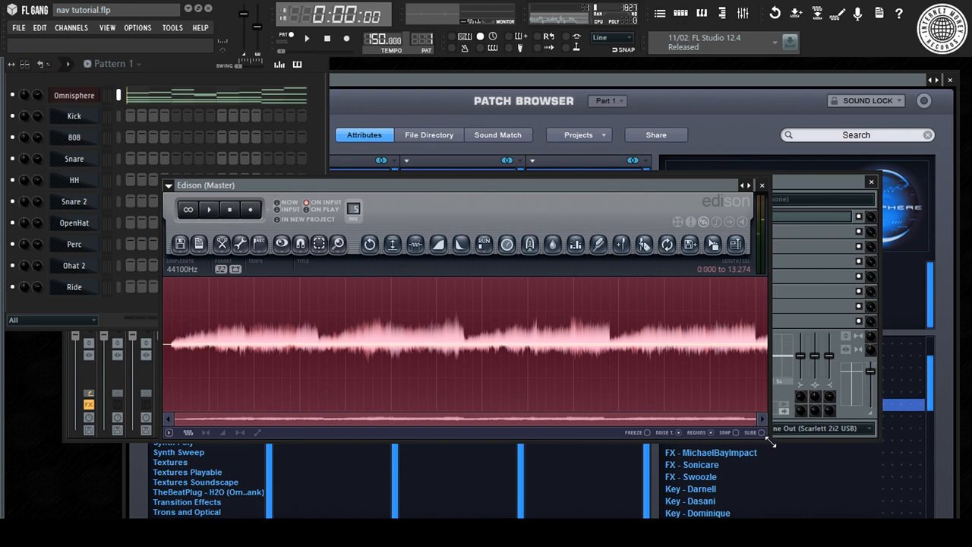
# Step: Enlarge the Edison window, trim the silence before the recording and apply a tempo of 150 BPM in its sample properties
pyautogui.moveTo(767, 439); pyautogui.dragTo(872, 490)
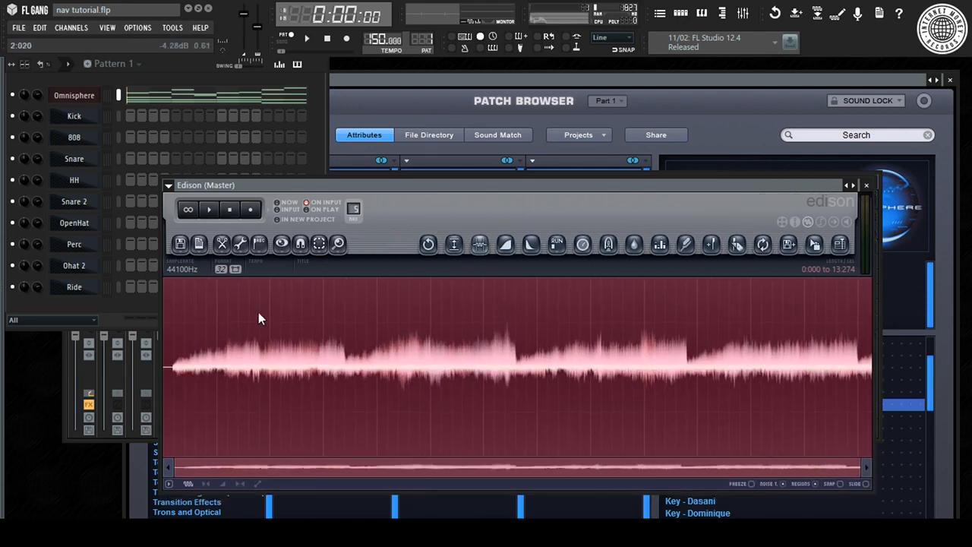
pyautogui.click(481, 245)
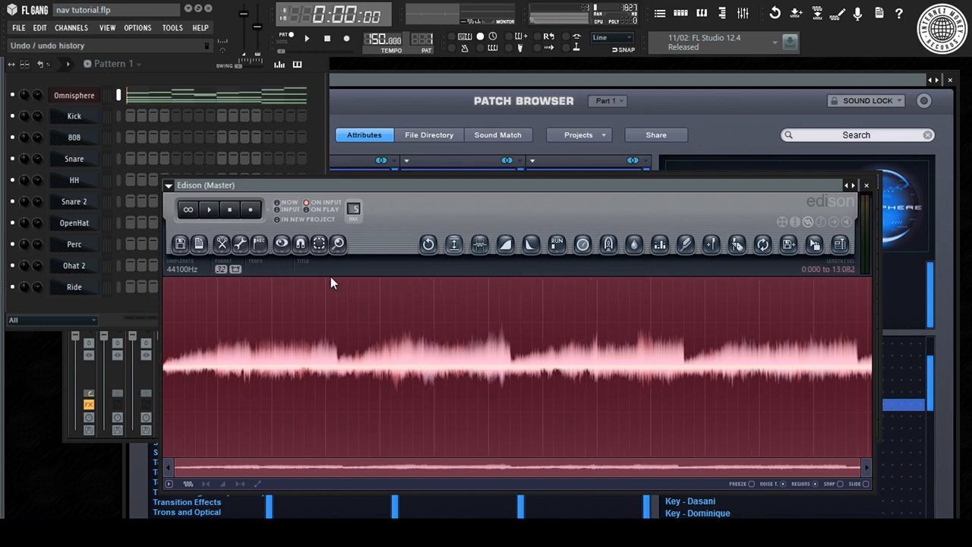
pyautogui.click(197, 244)
pyautogui.press('F2')
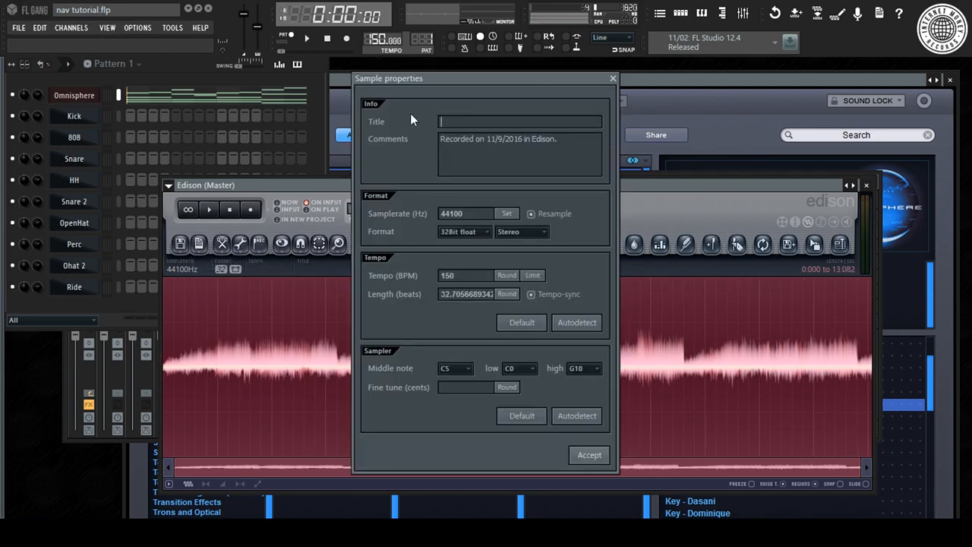
pyautogui.click(589, 455)
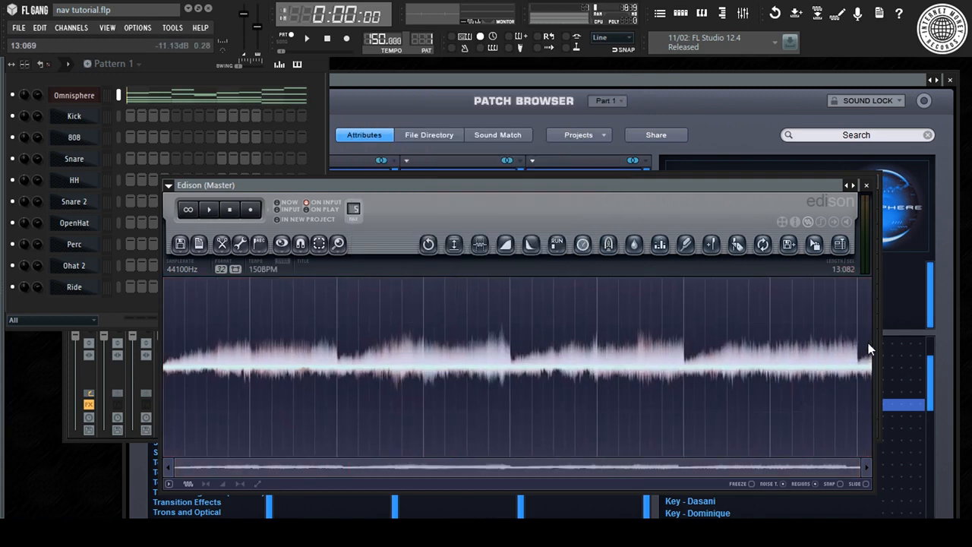
# Step: Delete the tail of the recording from 12:800 to the end
pyautogui.scroll(3, 869, 346)
pyautogui.moveTo(795, 357); pyautogui.dragTo(880, 360)
pyautogui.scroll(7, 757, 363)
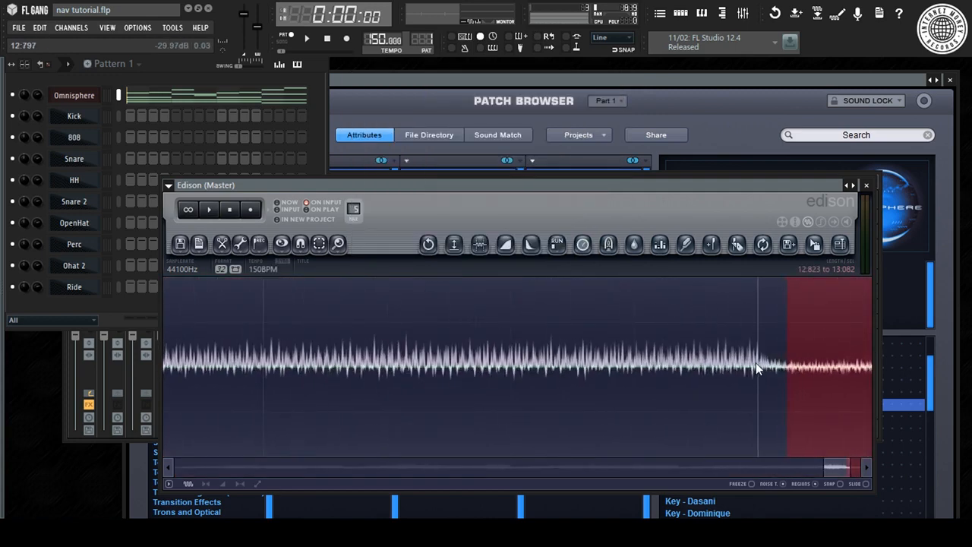
pyautogui.scroll(8, 768, 354)
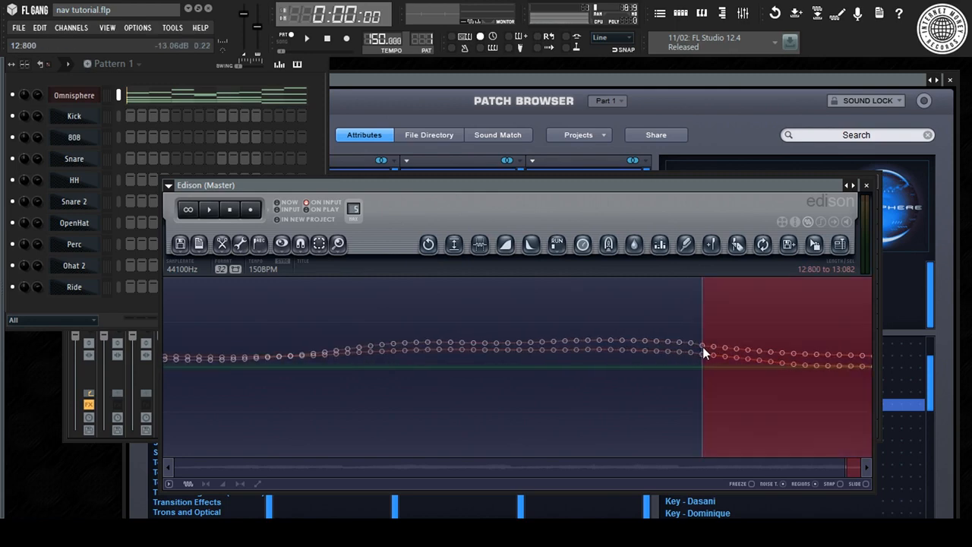
pyautogui.click(703, 347)
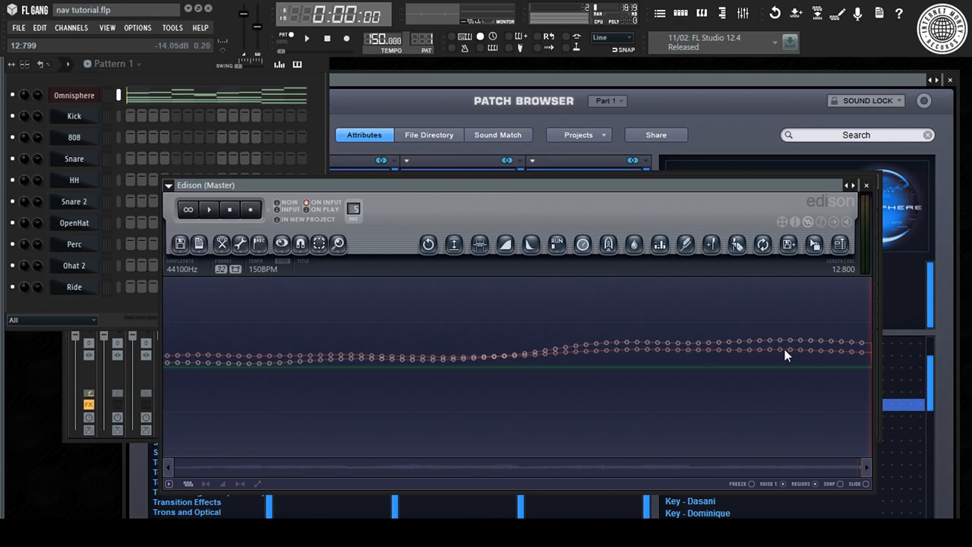
# Step: Fade out the final samples of the recording from 12:799 to 12:800
pyautogui.moveTo(785, 350); pyautogui.dragTo(874, 353)
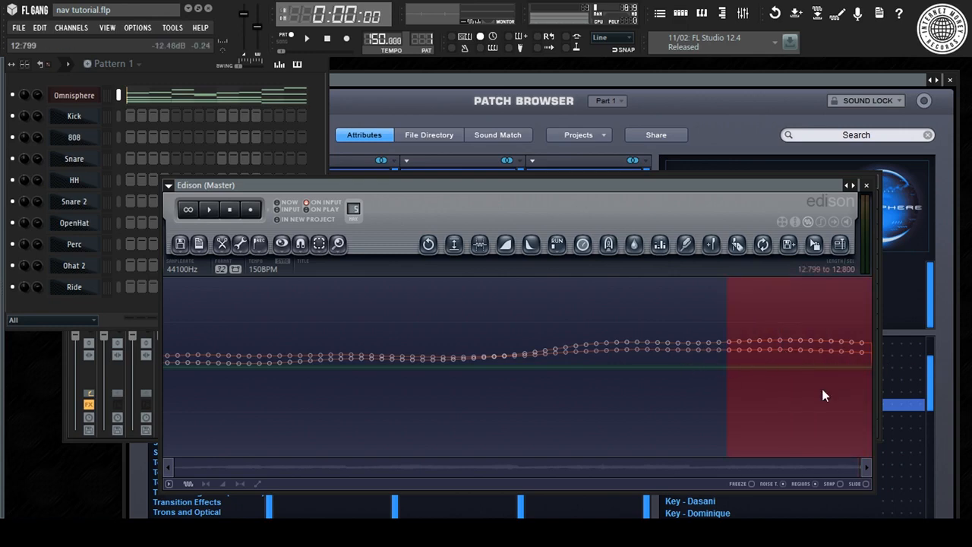
pyautogui.hotkey('alt', 'o')
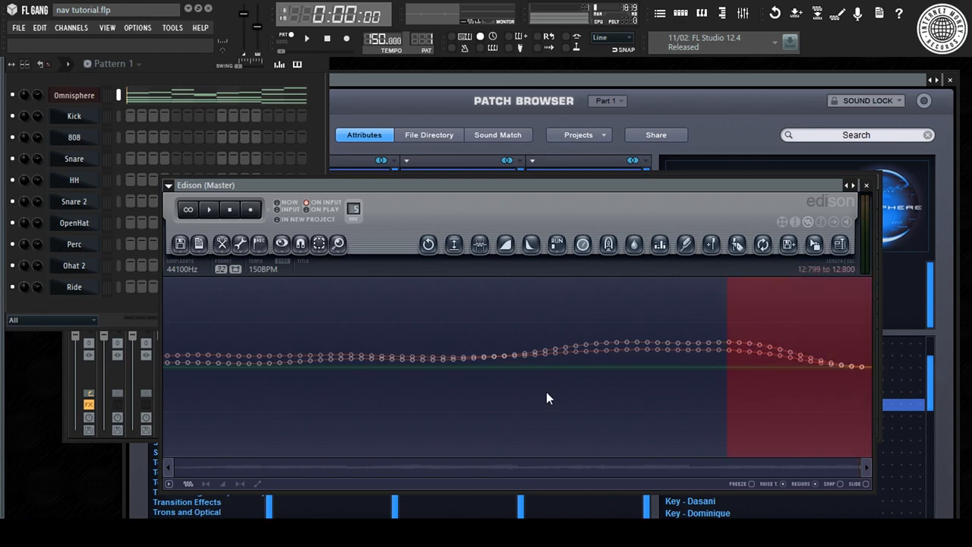
pyautogui.scroll(-10, 729, 412)
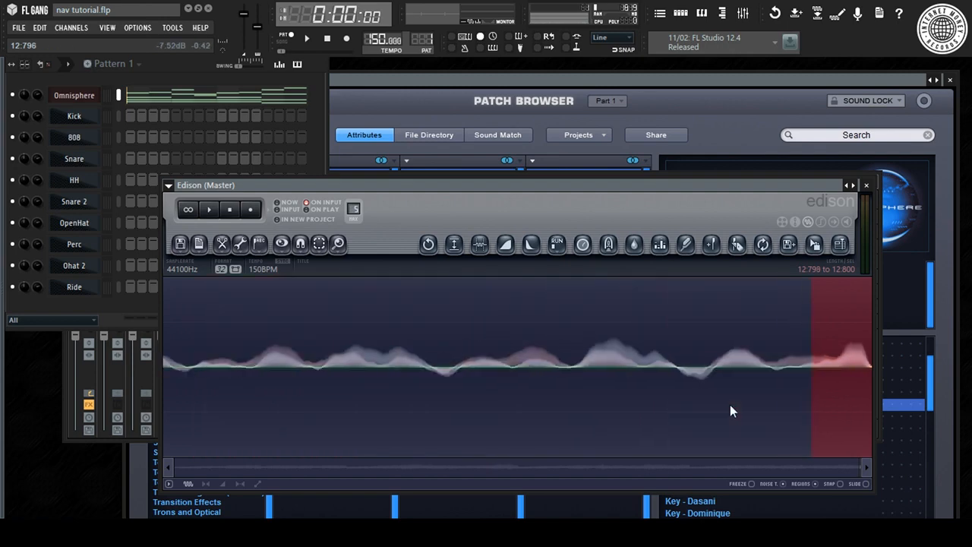
pyautogui.scroll(-1, 732, 412)
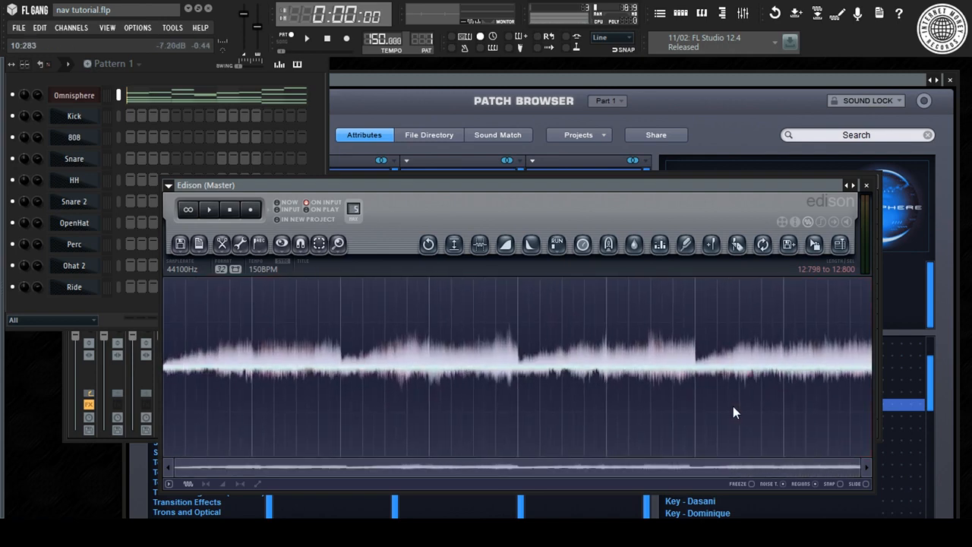
# Step: Select the first samples at the very start of the recording and briefly audition playback
pyautogui.moveTo(870, 391); pyautogui.dragTo(163, 402)
pyautogui.moveTo(859, 466); pyautogui.dragTo(143, 471)
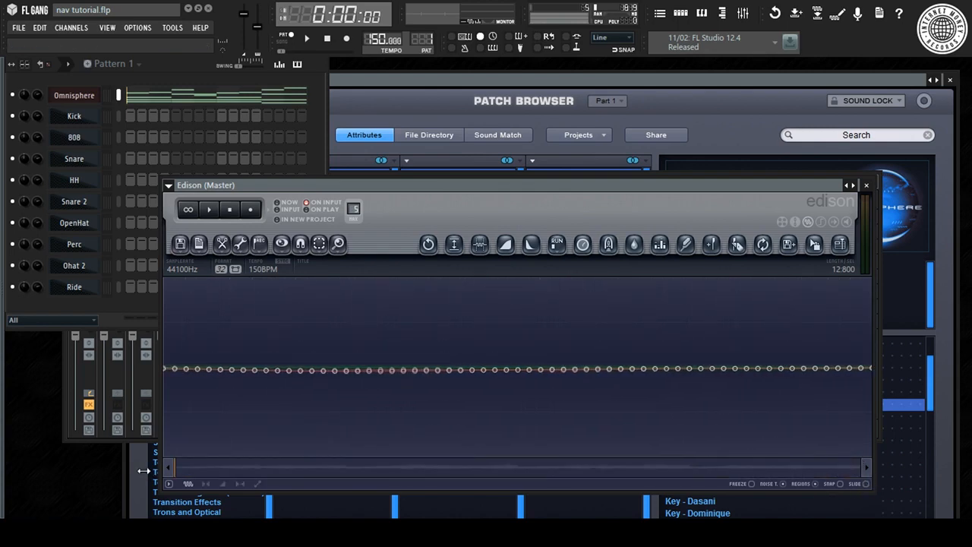
pyautogui.moveTo(190, 416); pyautogui.dragTo(1, 414)
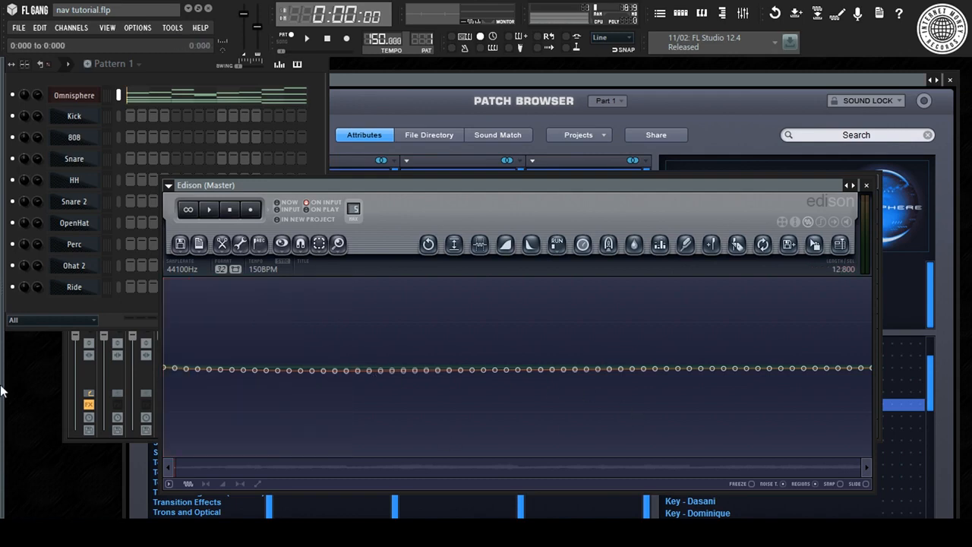
pyautogui.press('space')
pyautogui.press('space')
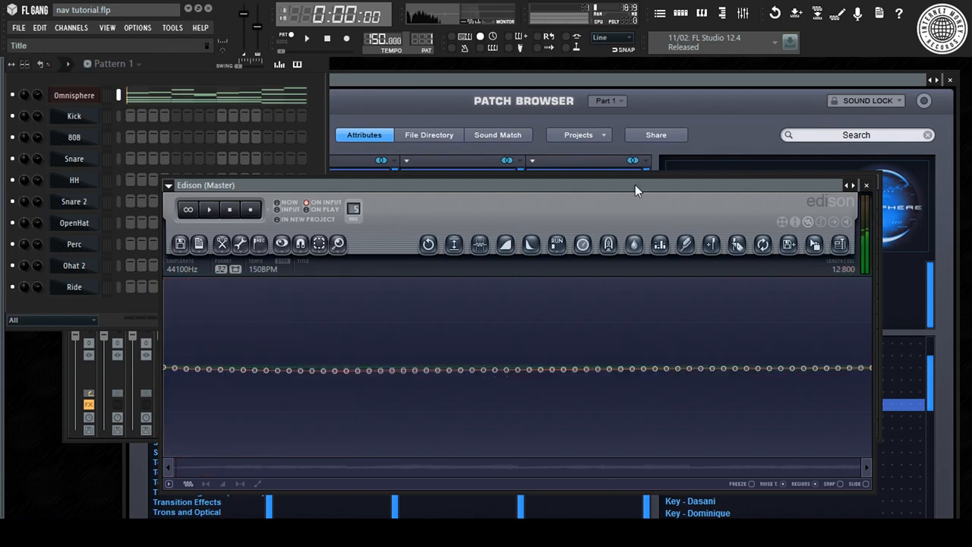
# Step: Open the playlist and place the Edison recording as an audio clip on Track 1 at bar 1
pyautogui.click(661, 15)
pyautogui.press('Return')
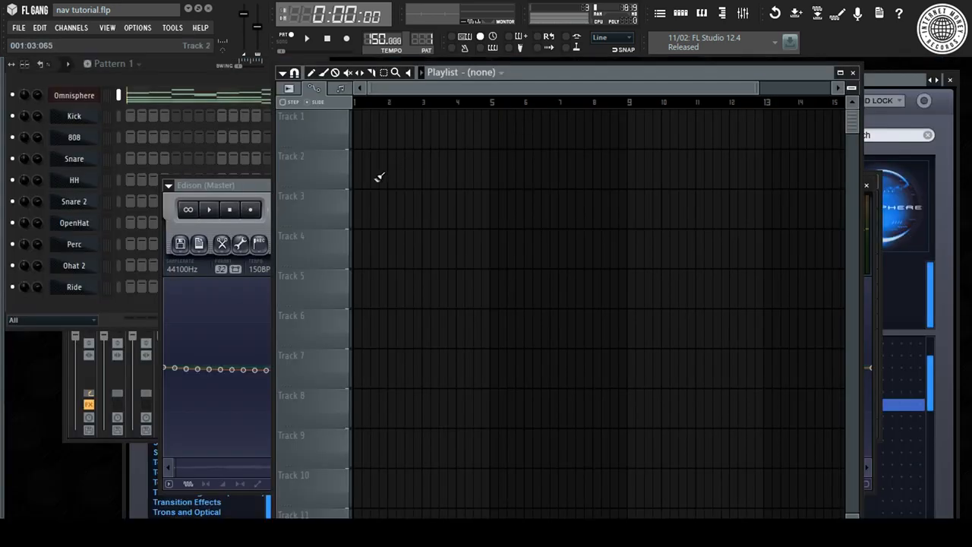
pyautogui.click(260, 193)
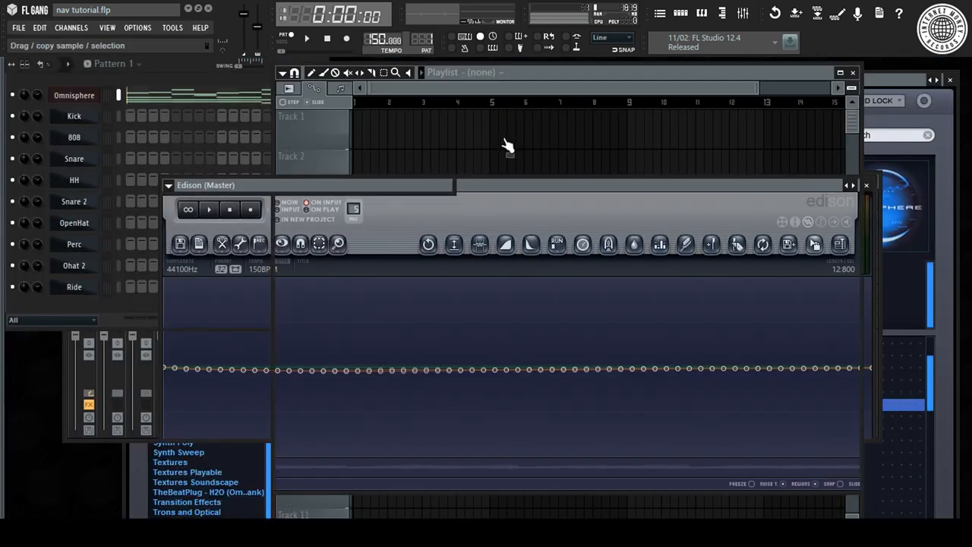
pyautogui.moveTo(507, 146)
pyautogui.mouseDown()
pyautogui.moveTo(449, 126)
pyautogui.moveTo(499, 143)
pyautogui.mouseUp()
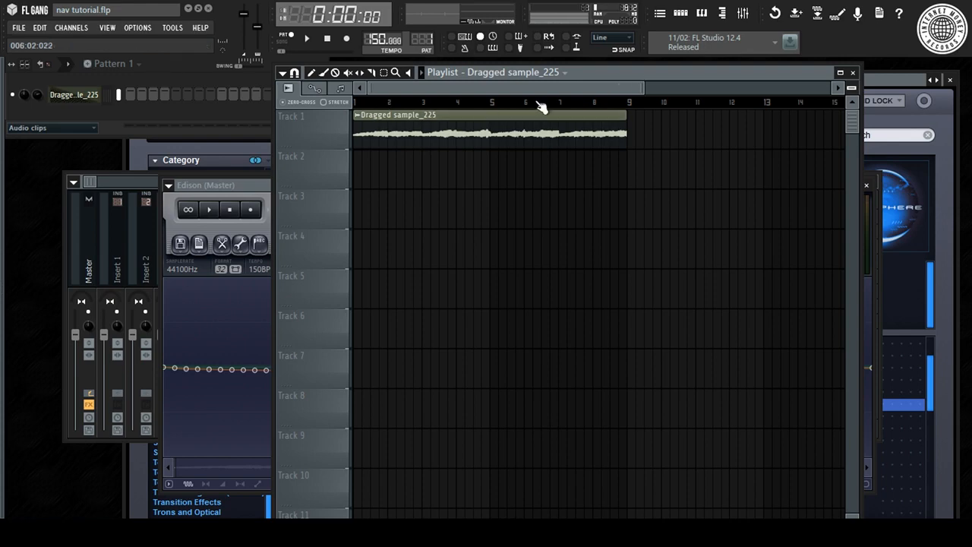
# Step: Show all channels in the channel rack and start playback of the song
pyautogui.click(57, 129)
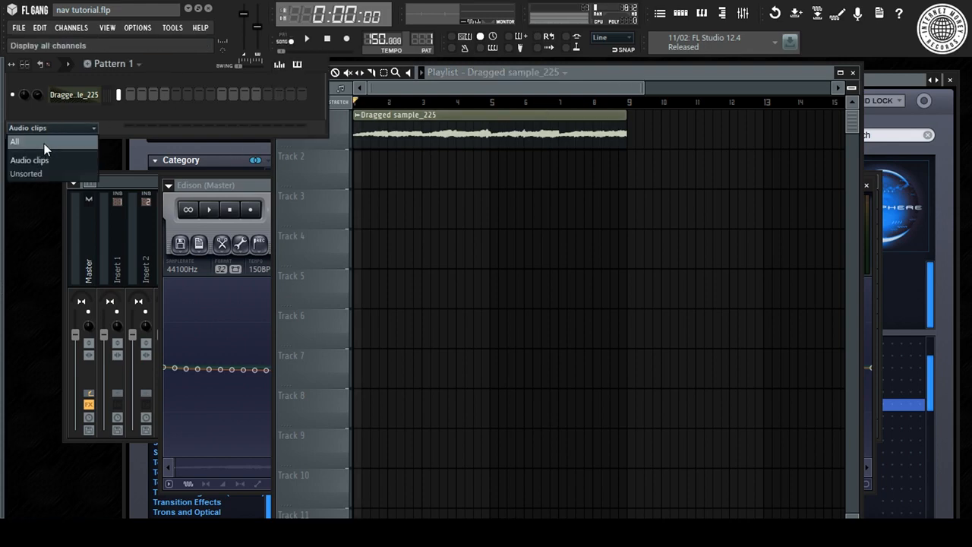
pyautogui.click(45, 148)
pyautogui.press('space')
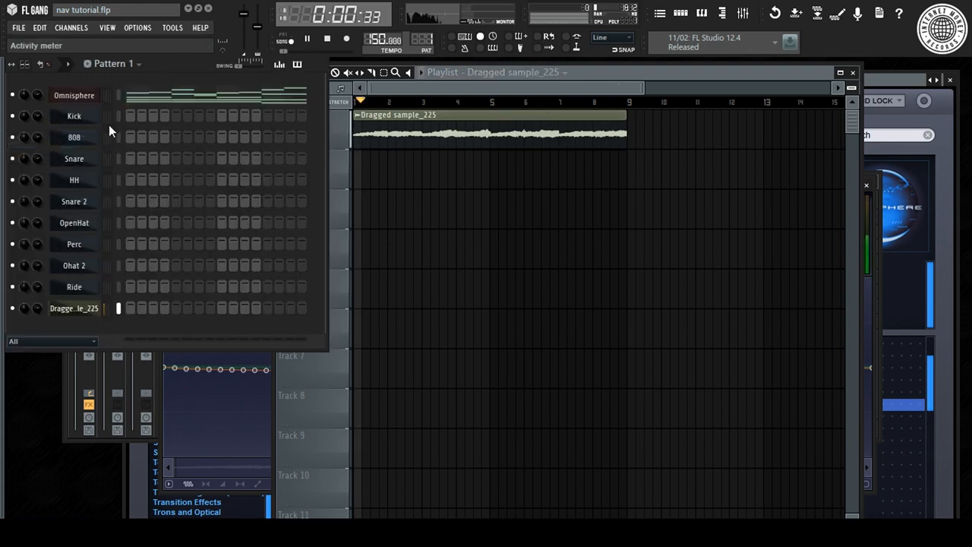
# Step: Place Pattern 1 on Track 2 at bar 1, under the audio clip, and stop playback
pyautogui.rightClick(518, 255)
pyautogui.press('p')
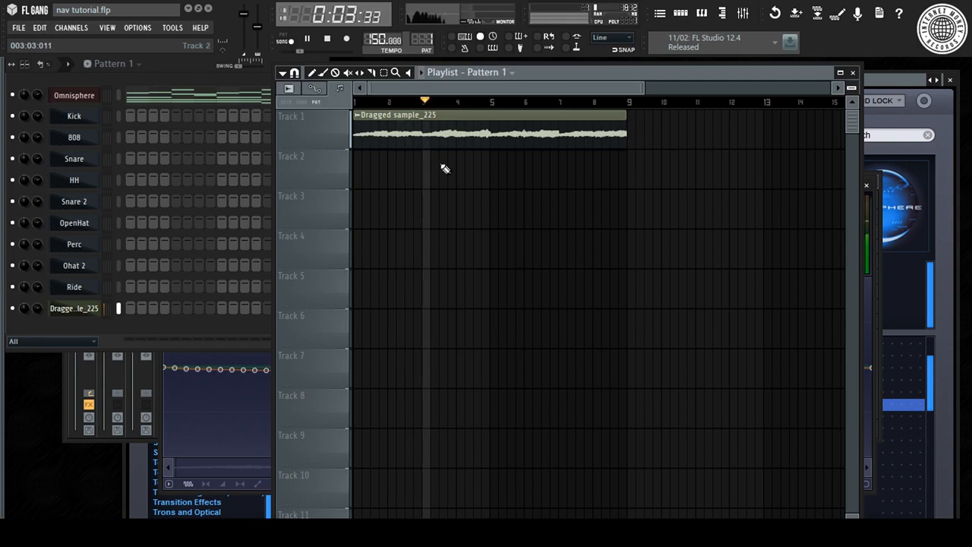
pyautogui.moveTo(445, 168); pyautogui.dragTo(266, 152)
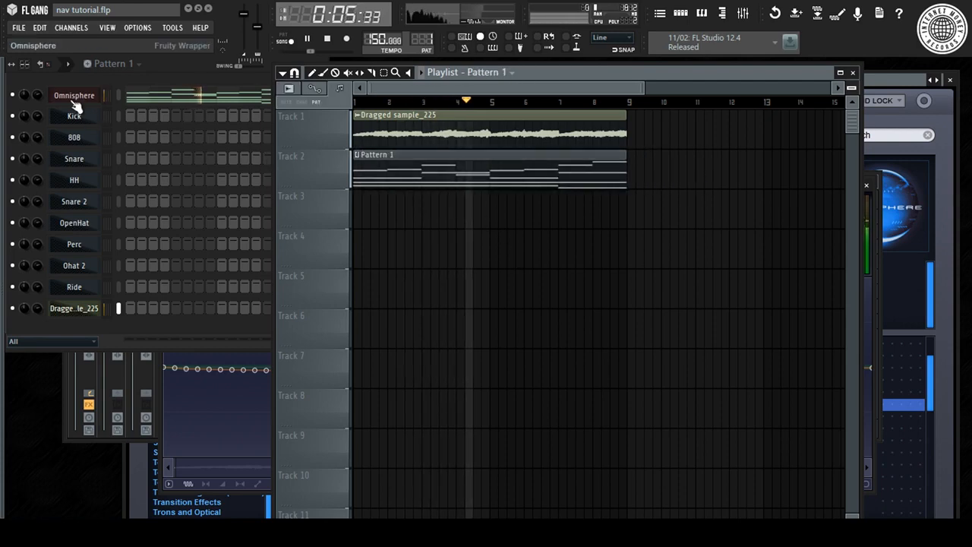
pyautogui.press('space')
# Step: Move the Dragged sample_225 channel to the top of the channel rack
pyautogui.click(94, 310)
pyautogui.hotkey('alt', 'Up')
pyautogui.hotkey('alt', 'Up')
pyautogui.hotkey('alt', 'Up')
pyautogui.hotkey('alt', 'Up')
pyautogui.hotkey('alt', 'Up')
pyautogui.hotkey('alt', 'Up')
pyautogui.hotkey('alt', 'Up')
pyautogui.hotkey('alt', 'Up')
pyautogui.hotkey('alt', 'Up')
pyautogui.hotkey('alt', 'Up')
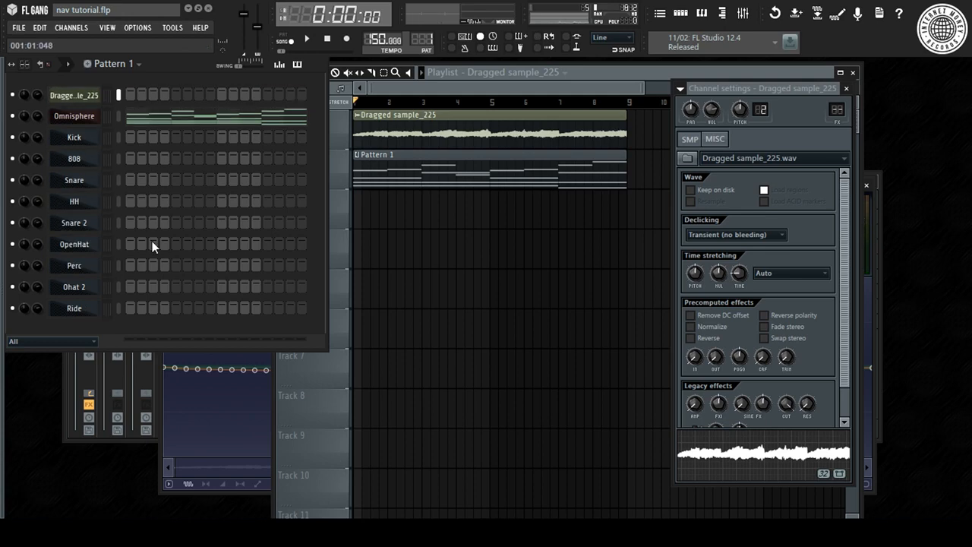
pyautogui.click(89, 119)
pyautogui.rightClick(96, 122)
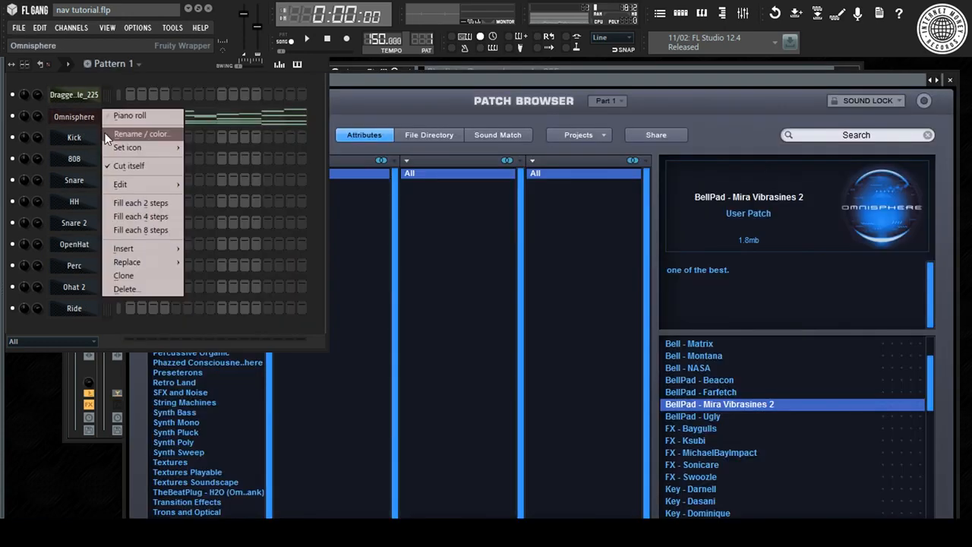
pyautogui.moveTo(154, 191)
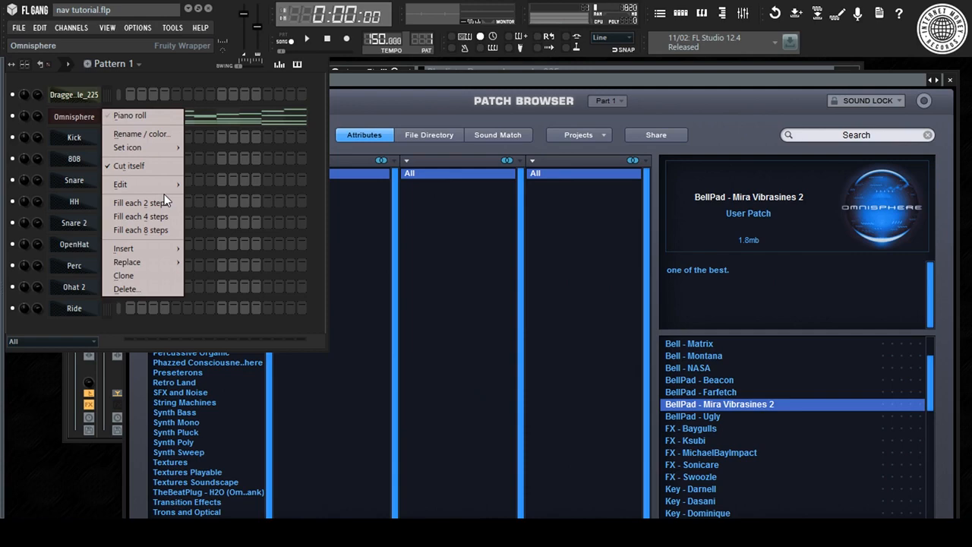
pyautogui.click(329, 100)
# Step: Play the song and load the BellPad - Beacon patch in Omnisphere to try it over the recorded audio
pyautogui.press('space')
pyautogui.click(91, 117)
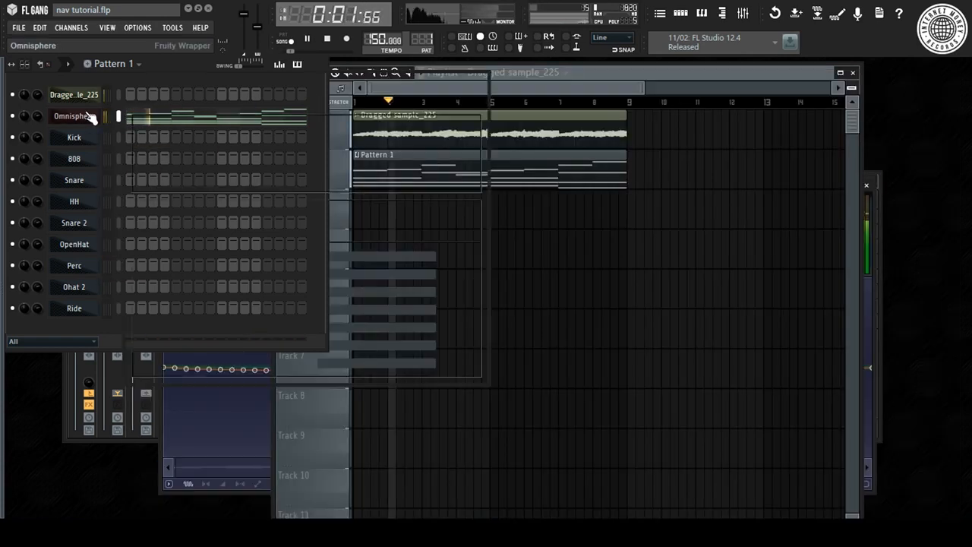
pyautogui.click(92, 118)
pyautogui.scroll(-2, 776, 411)
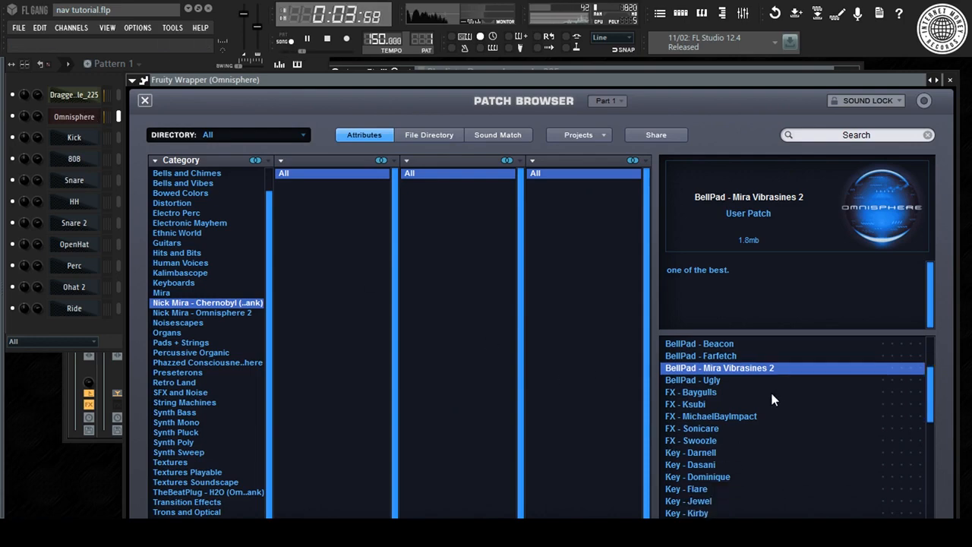
pyautogui.scroll(2, 773, 399)
pyautogui.click(717, 370)
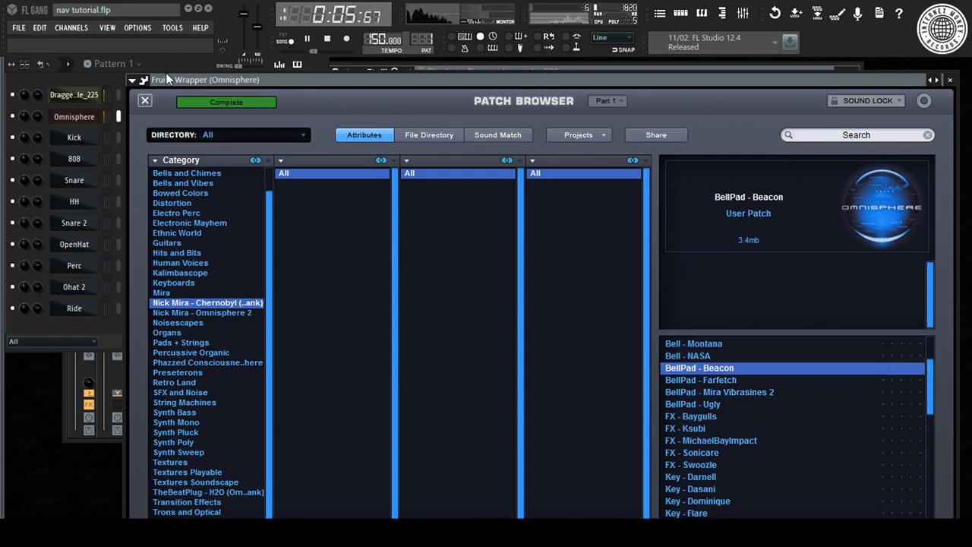
# Step: Stop playback and look through the Nick Mira - Chernobyl patch list in Omnisphere
pyautogui.click(167, 67)
pyautogui.press('space')
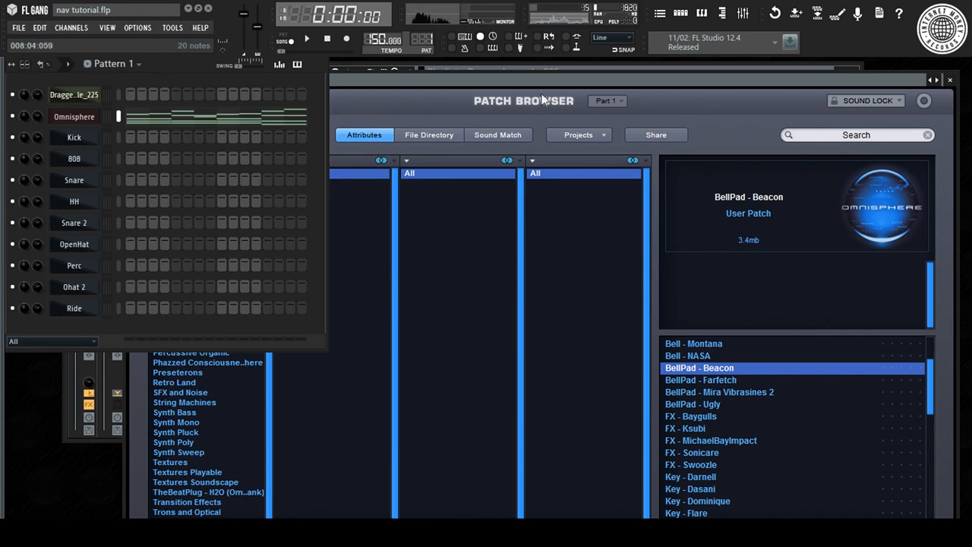
pyautogui.click(554, 91)
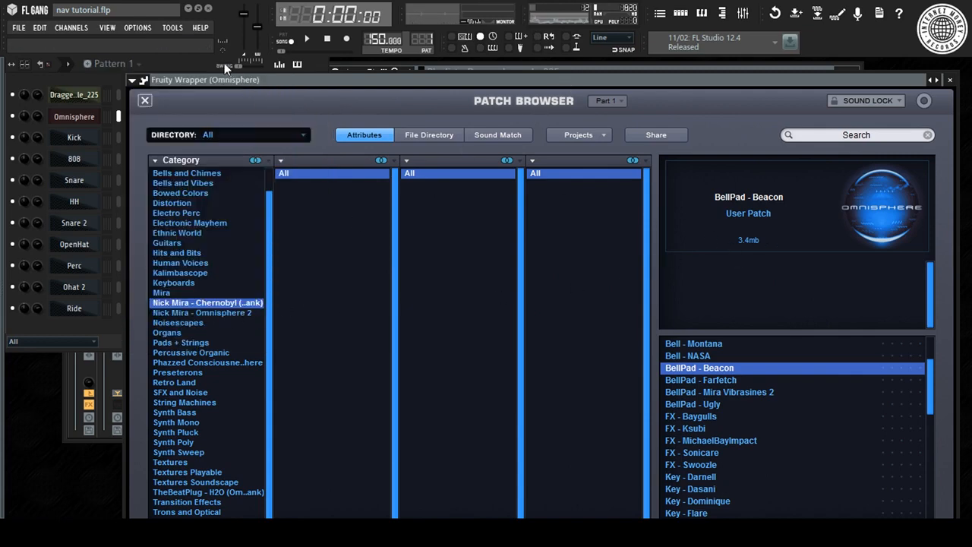
pyautogui.click(173, 69)
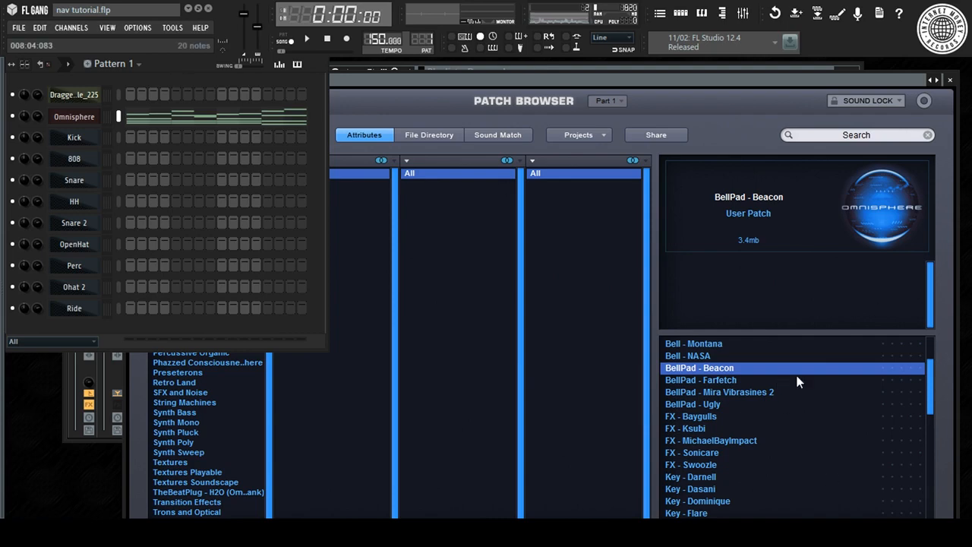
pyautogui.moveTo(933, 392); pyautogui.dragTo(941, 499)
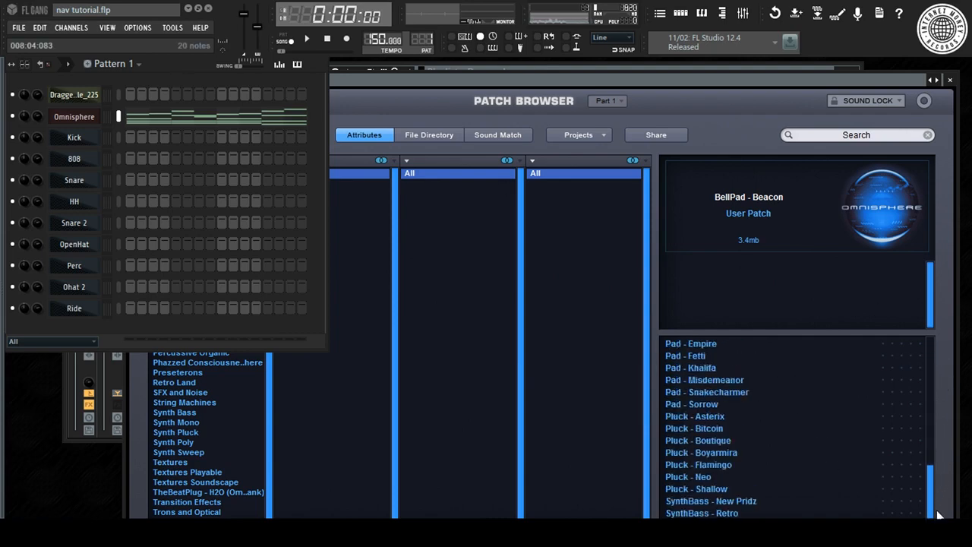
pyautogui.scroll(10, 794, 391)
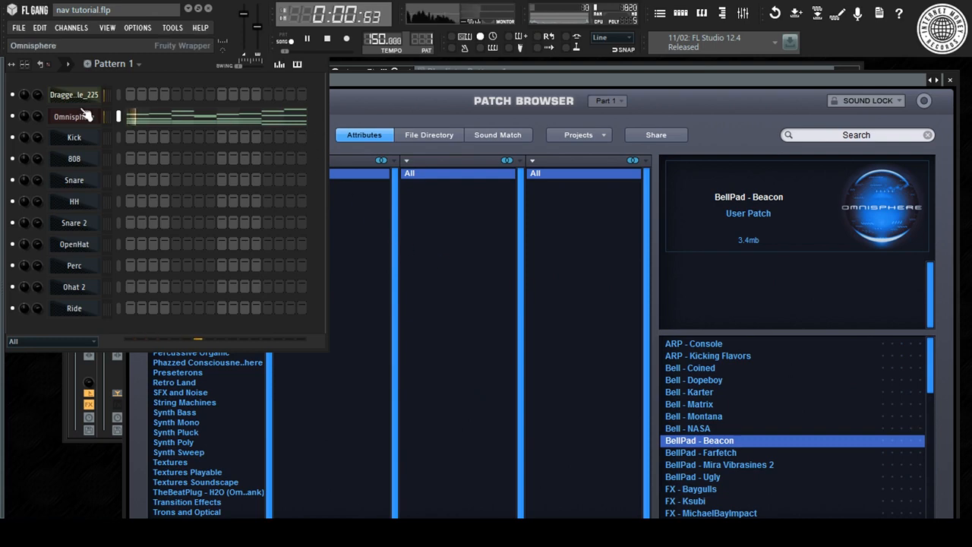
# Step: Delete the top melody notes G5, G#5, C6 and D#6 from the Omnisphere piano roll, along with the D#5 note in bar 4
pyautogui.rightClick(114, 114)
pyautogui.click(118, 119)
pyautogui.scroll(-2, 131, 94)
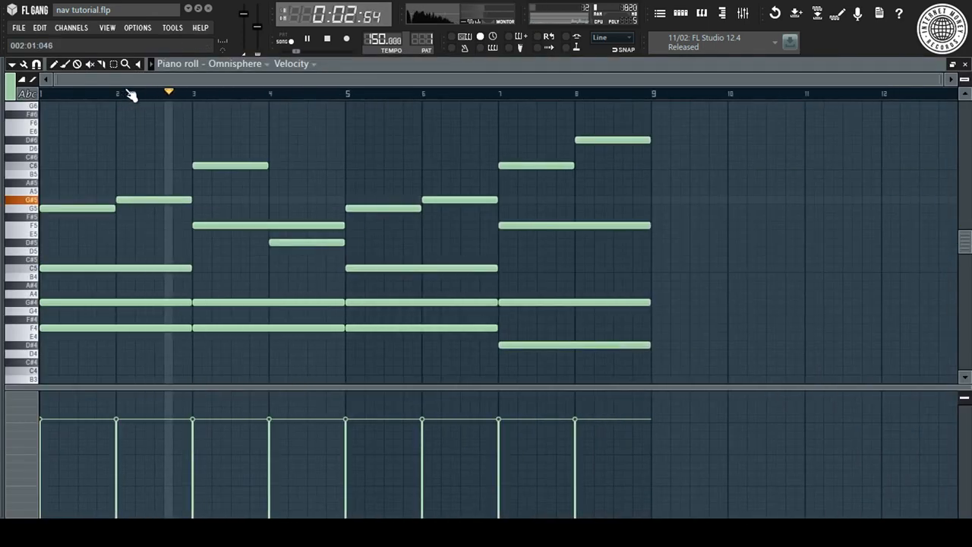
pyautogui.moveTo(247, 146); pyautogui.dragTo(54, 217)
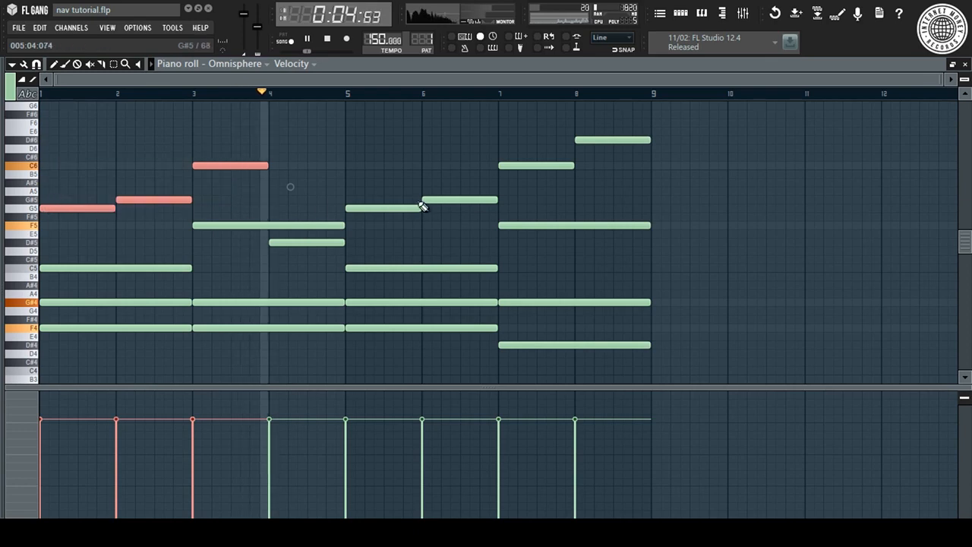
pyautogui.press('Delete')
pyautogui.rightClick(411, 206)
pyautogui.rightClick(559, 165)
pyautogui.rightClick(606, 140)
pyautogui.rightClick(459, 200)
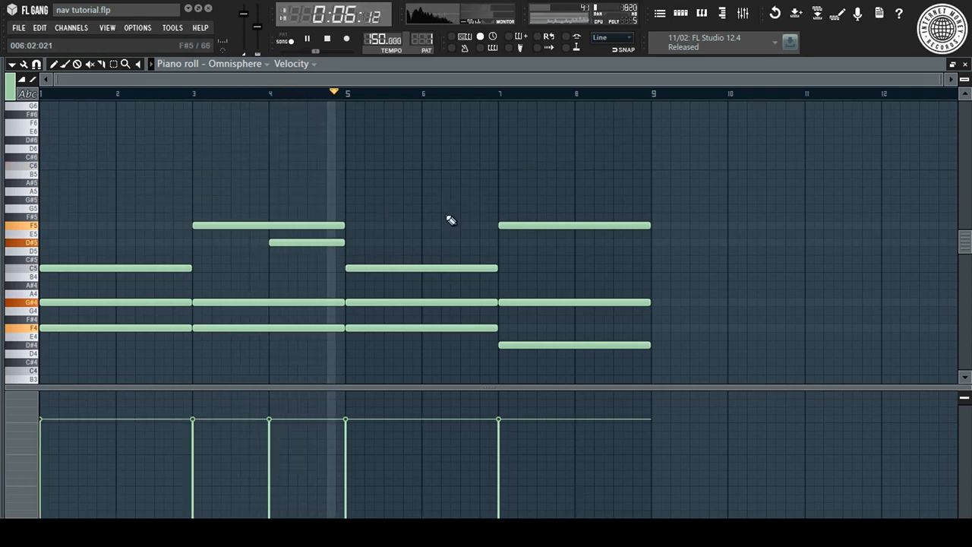
pyautogui.rightClick(337, 244)
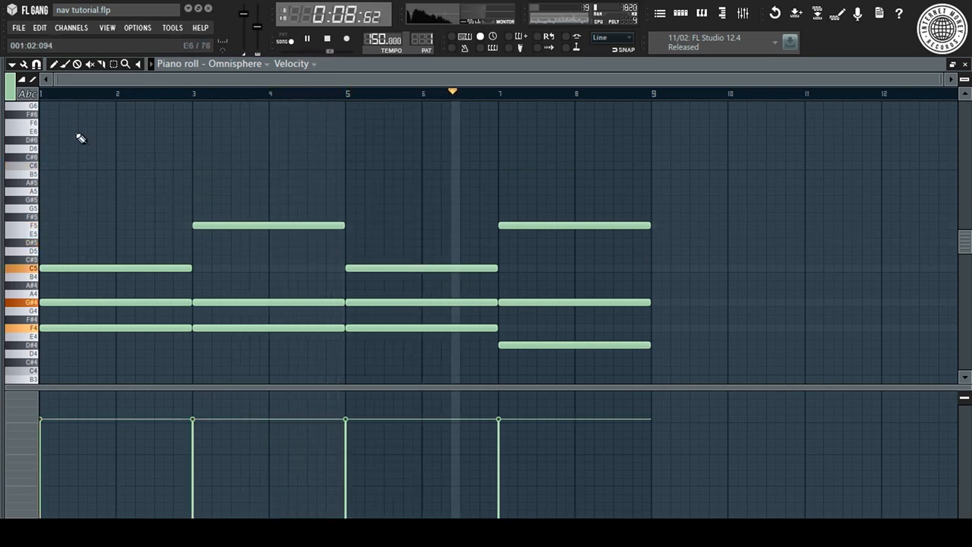
# Step: Return from the piano roll to the channel rack, lower the Omnisphere channel's volume slightly and bring up its plugin window
pyautogui.press('F7')
pyautogui.moveTo(38, 116); pyautogui.dragTo(37, 124)
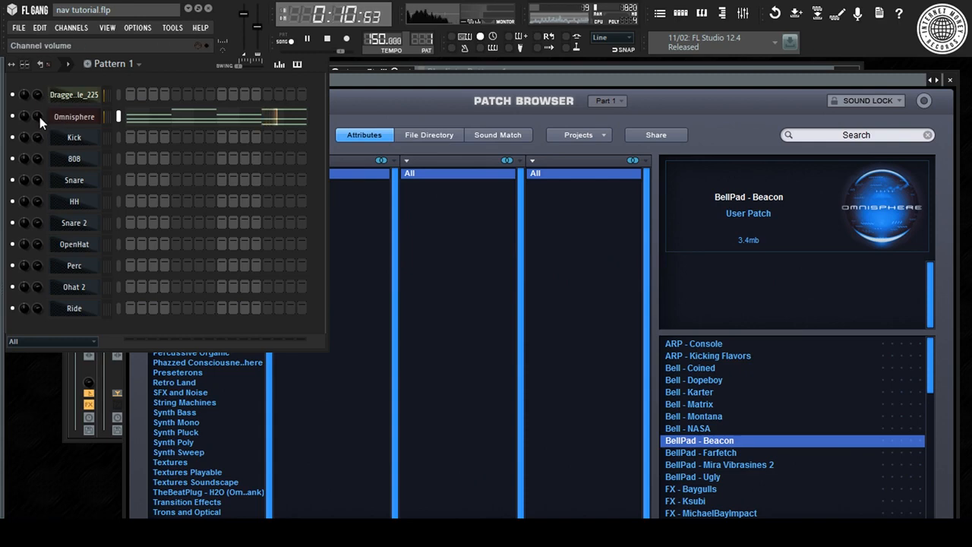
pyautogui.click(91, 119)
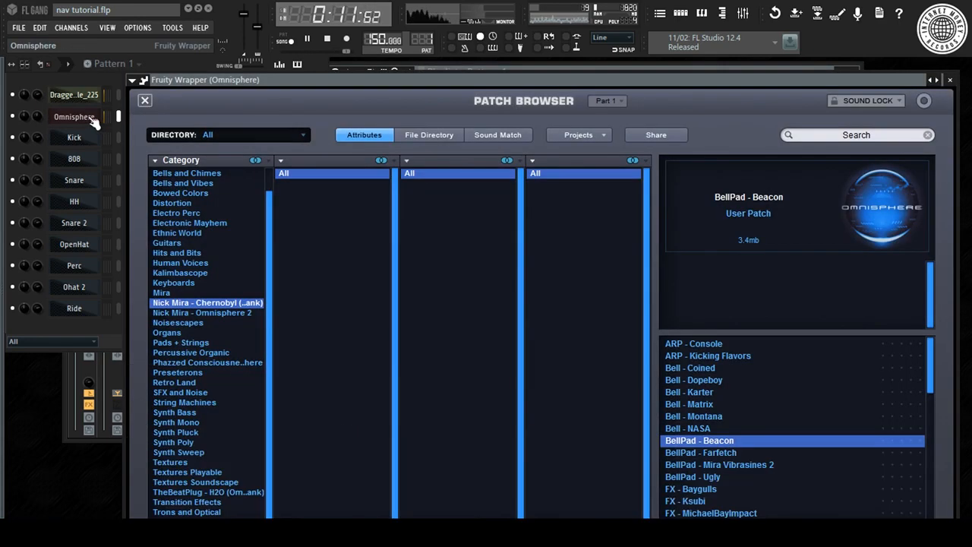
# Step: Open Edison from the mixer's Master track and clear the old recording by starting a new sample
pyautogui.click(744, 14)
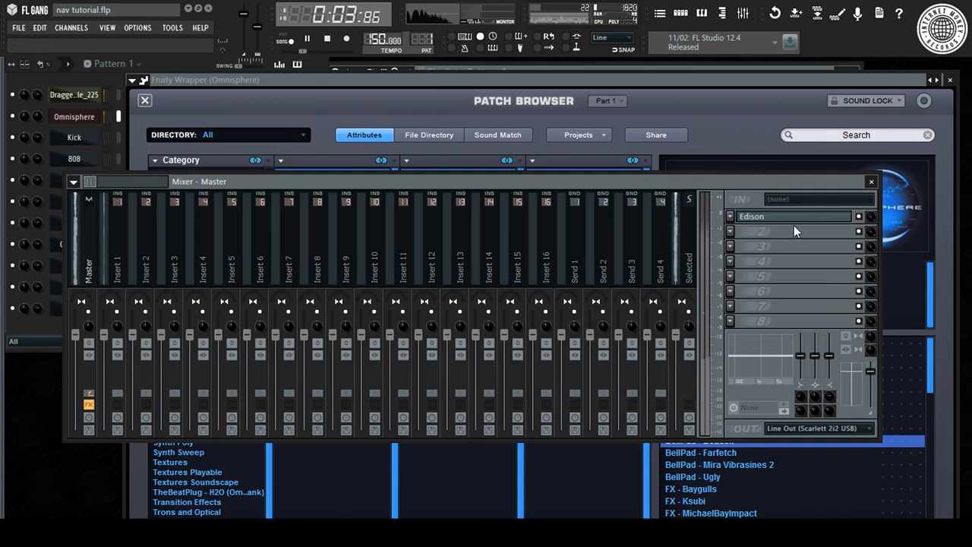
pyautogui.click(763, 219)
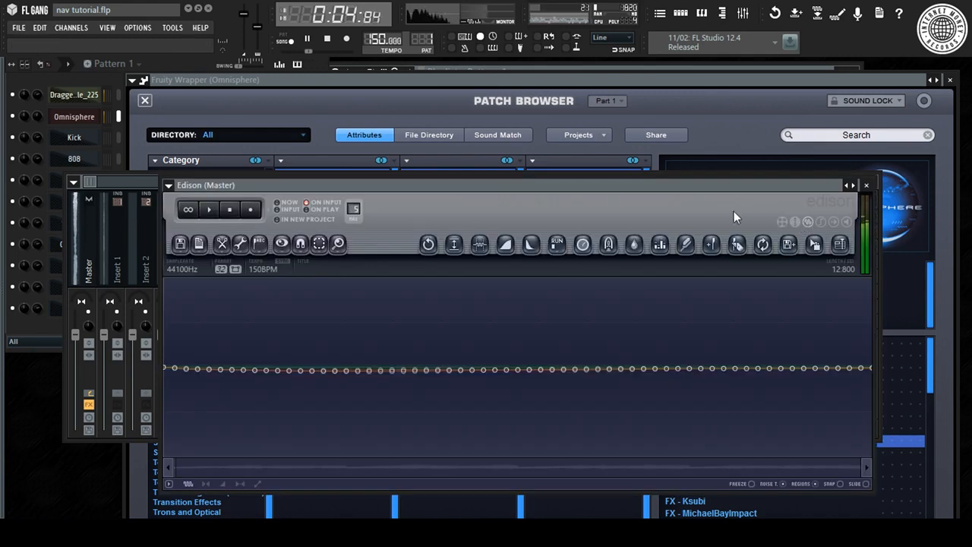
pyautogui.click(182, 254)
pyautogui.click(195, 258)
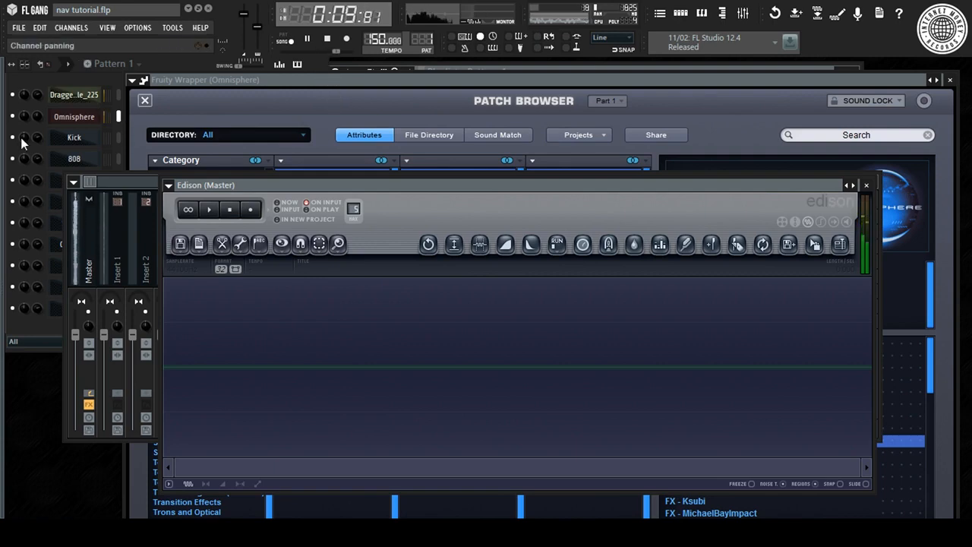
# Step: Stop playback and solo the Omnisphere channel in the channel rack
pyautogui.click(65, 76)
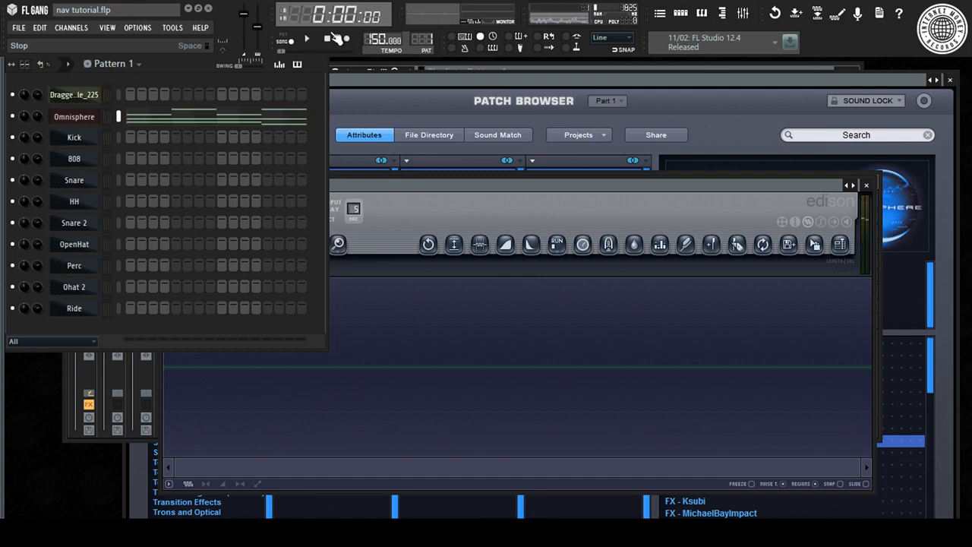
pyautogui.rightClick(14, 116)
pyautogui.click(35, 126)
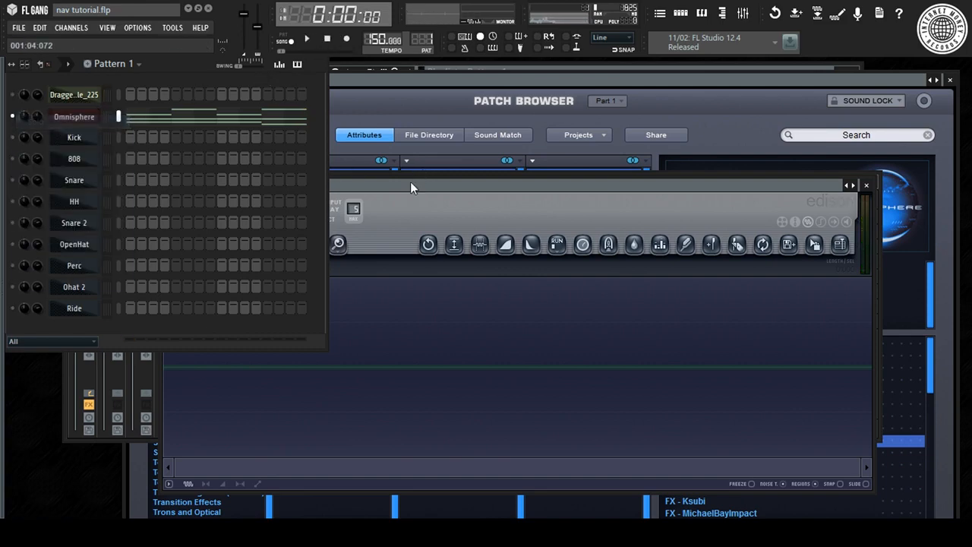
# Step: Record one full pass of the Omnisphere progression into Edison from the start, then stop both recording and playback
pyautogui.click(411, 183)
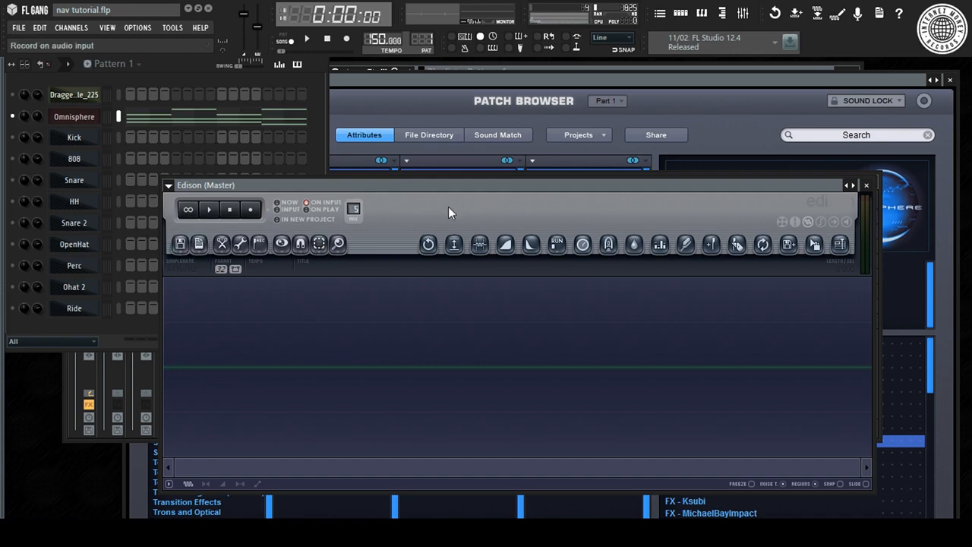
pyautogui.click(251, 210)
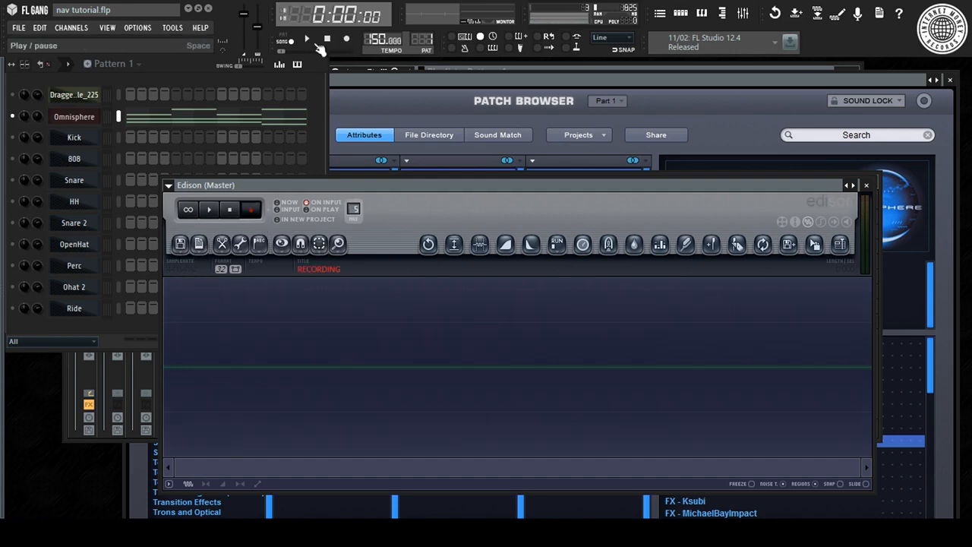
pyautogui.click(307, 38)
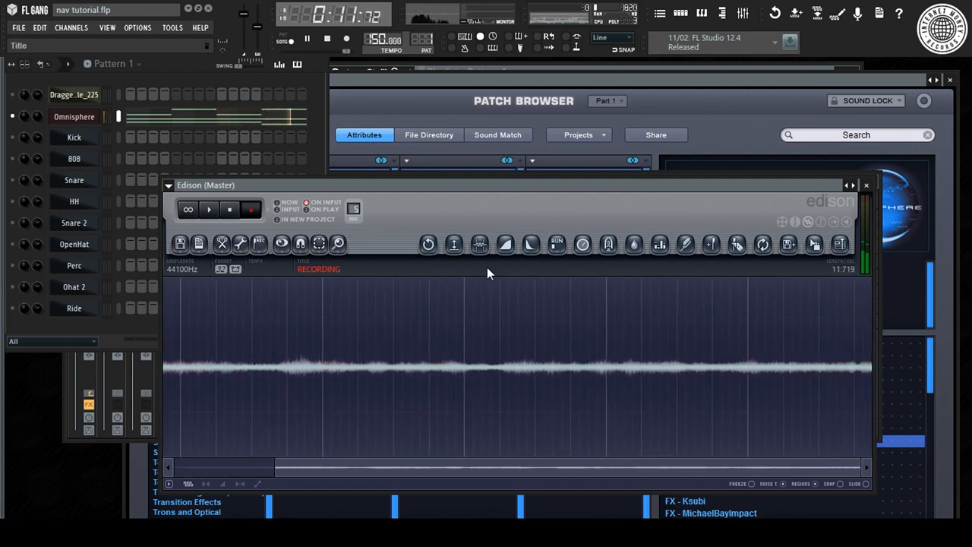
pyautogui.click(230, 215)
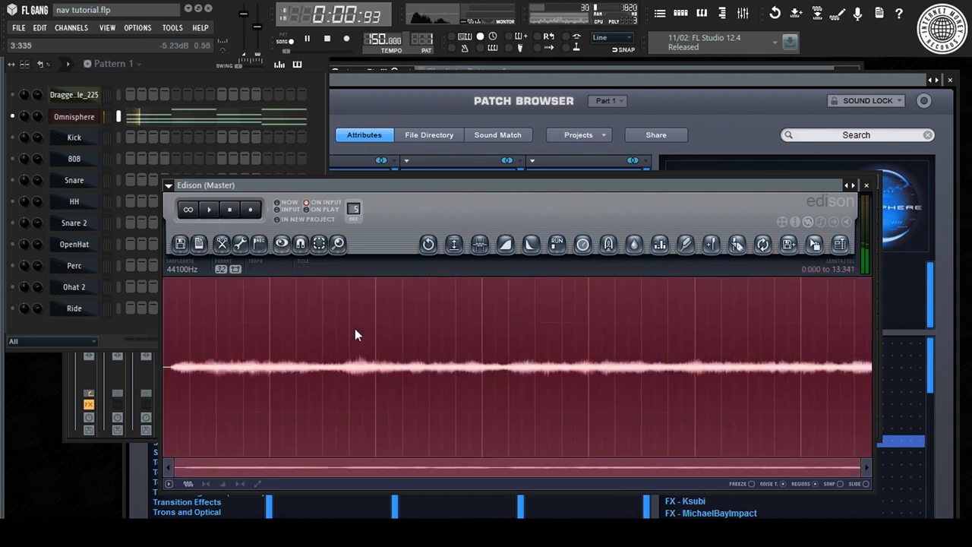
pyautogui.click(328, 41)
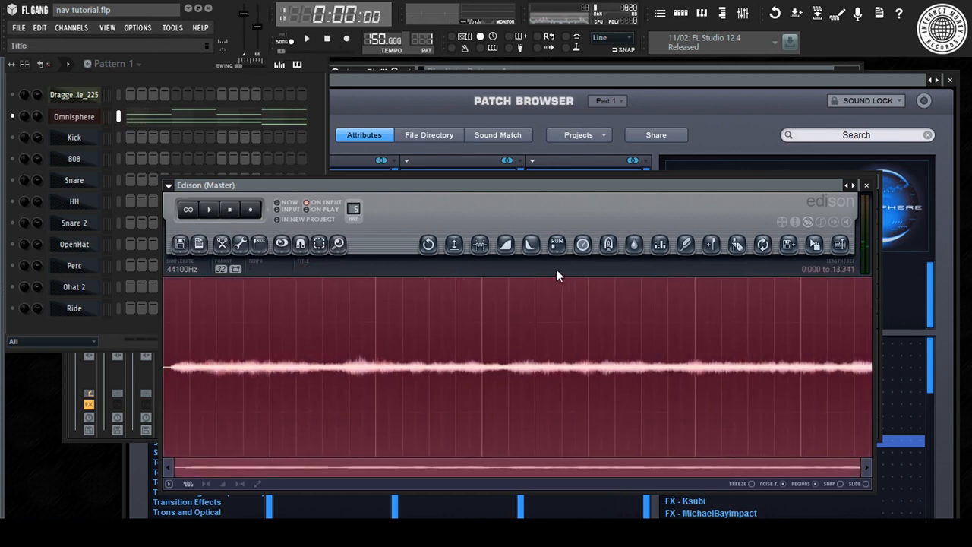
# Step: Trim the silence at the start of the Edison recording and set the sample's tempo to the default 150 BPM
pyautogui.click(484, 246)
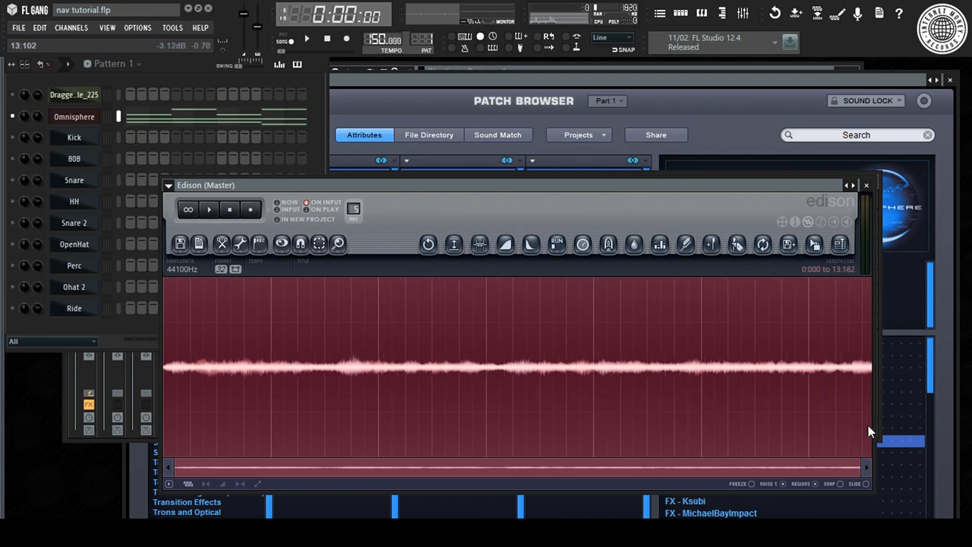
pyautogui.click(197, 245)
pyautogui.click(221, 260)
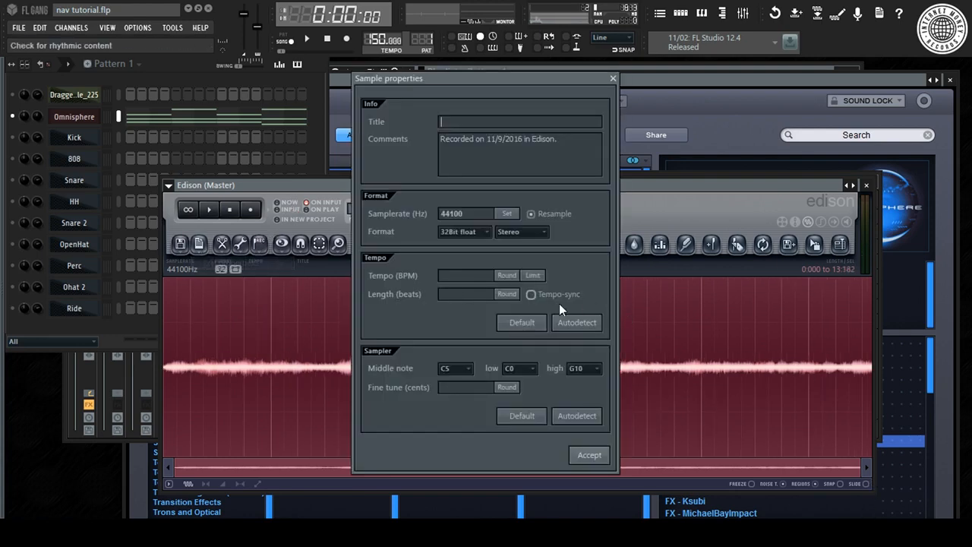
pyautogui.click(560, 303)
pyautogui.click(590, 455)
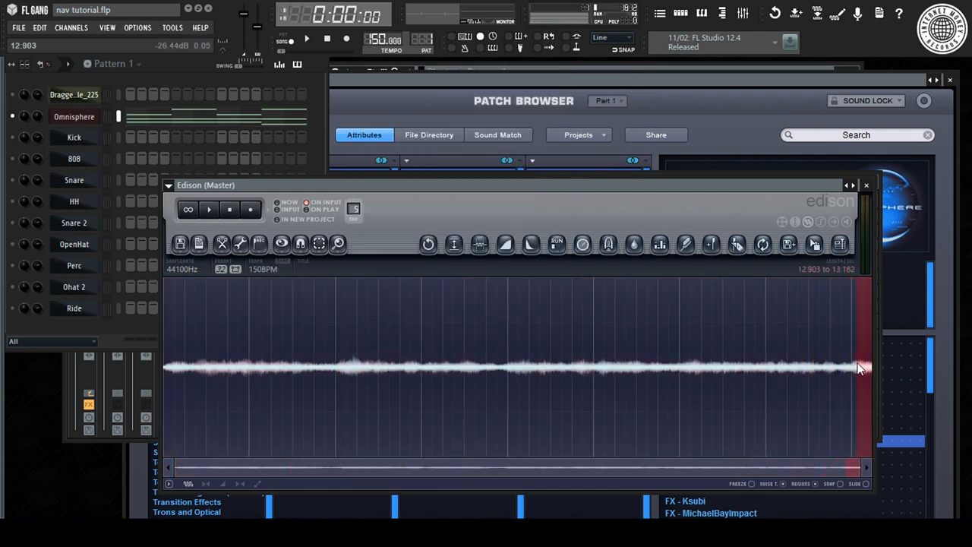
# Step: Delete the tail of the Edison recording from 12:800 to 13:182
pyautogui.scroll(12, 859, 368)
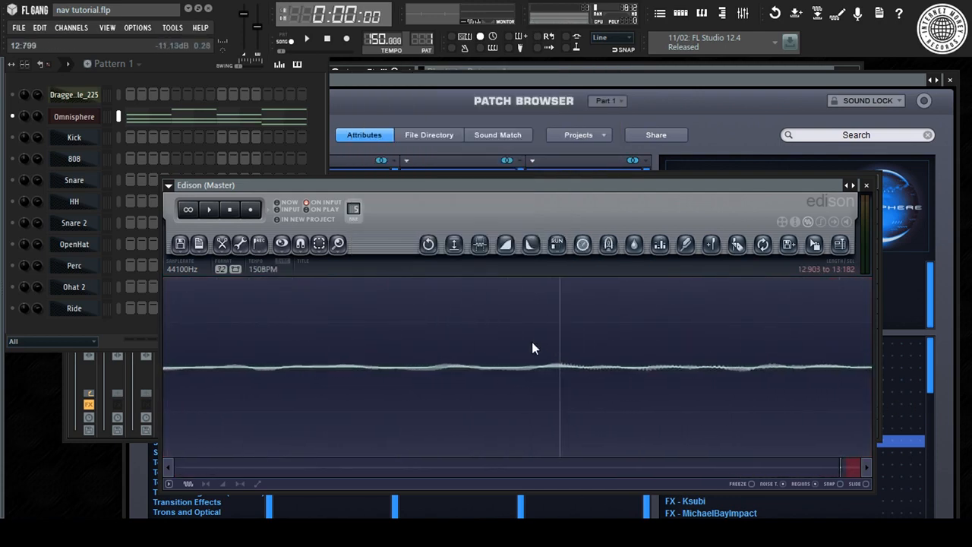
pyautogui.scroll(6, 532, 348)
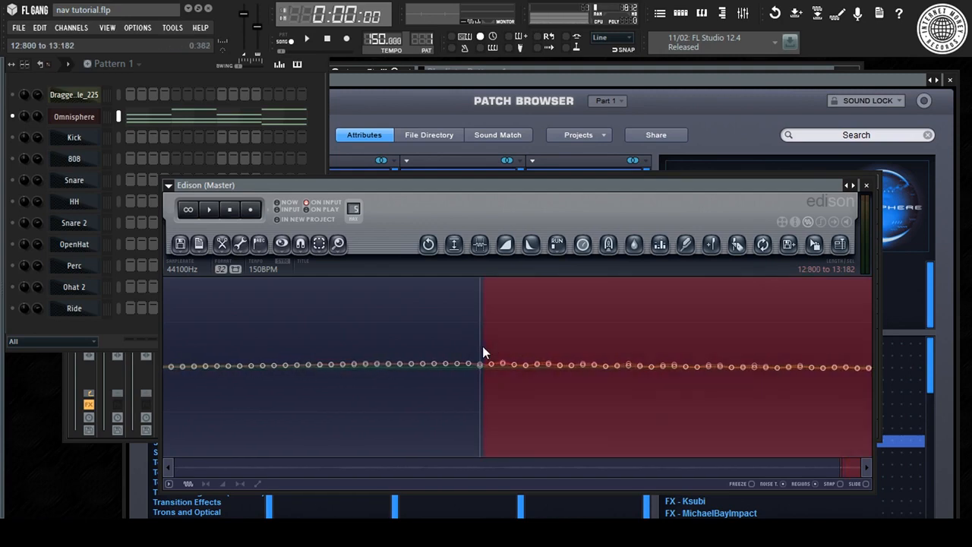
pyautogui.scroll(-8, 481, 354)
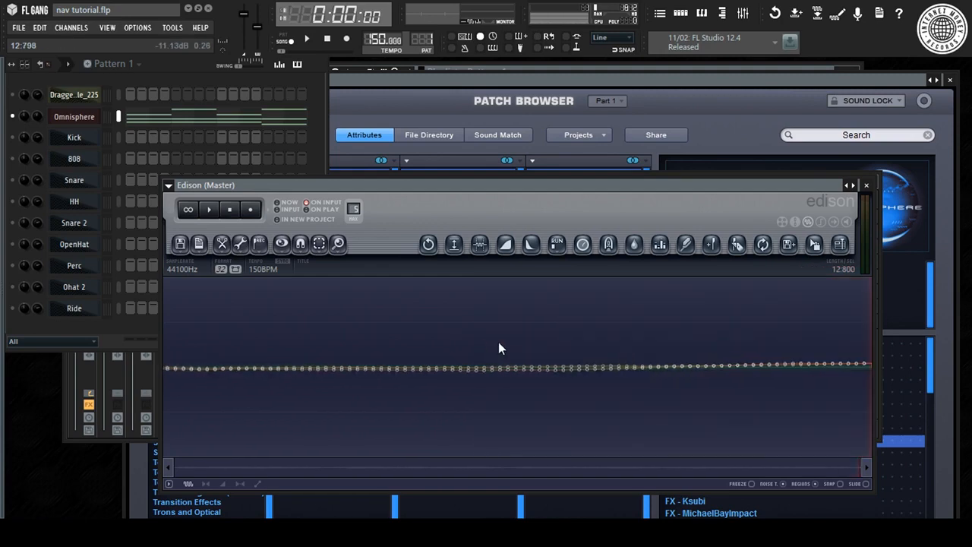
# Step: Select the very end of the trimmed recording, 12:799 to 12:800, followed by its very start, 0:000 to 0:004
pyautogui.click(792, 368)
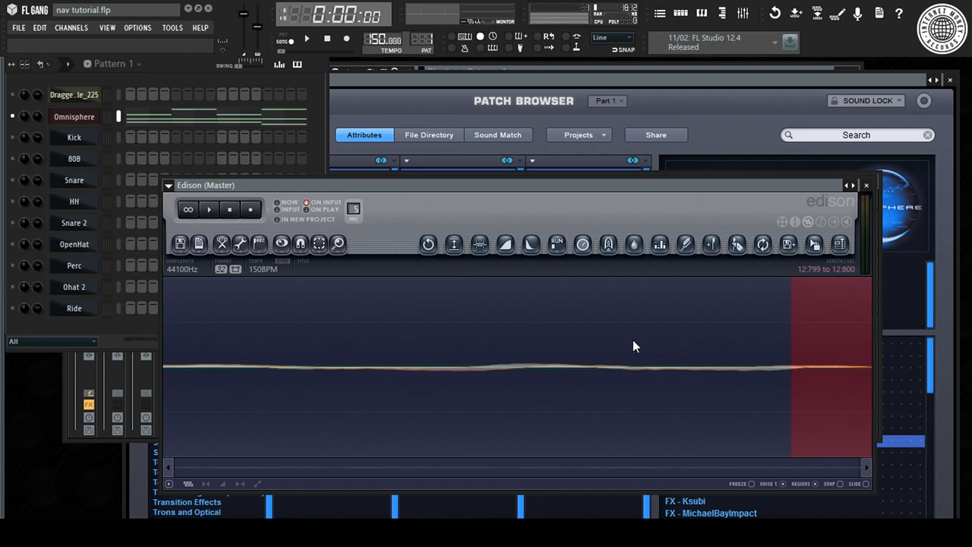
pyautogui.scroll(-5, 633, 344)
pyautogui.scroll(-5, 632, 342)
pyautogui.moveTo(871, 357); pyautogui.dragTo(35, 365)
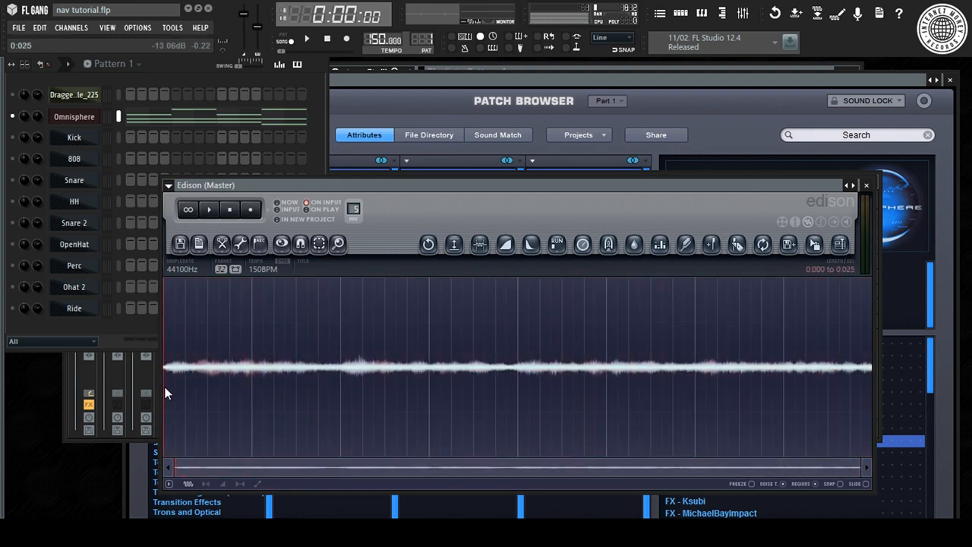
pyautogui.scroll(8, 168, 386)
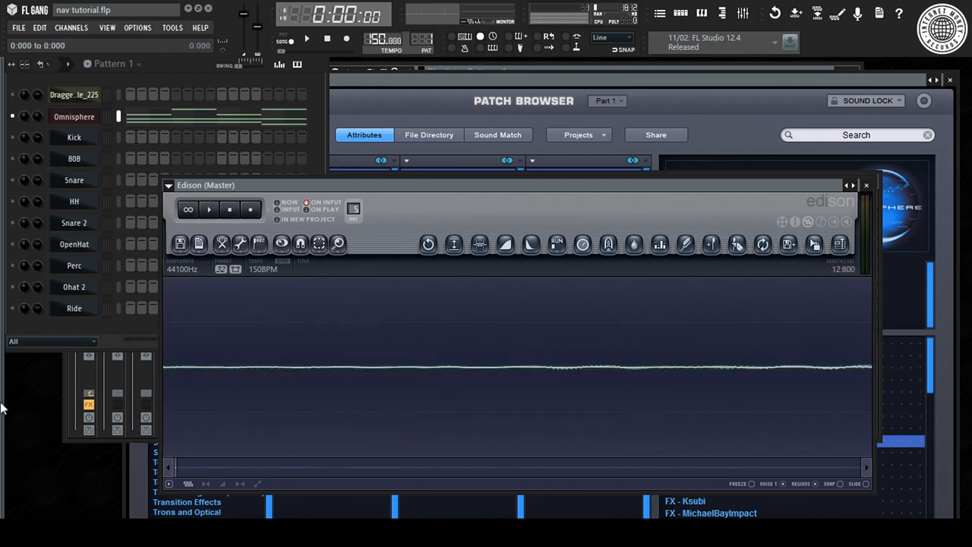
pyautogui.moveTo(164, 399); pyautogui.dragTo(243, 399)
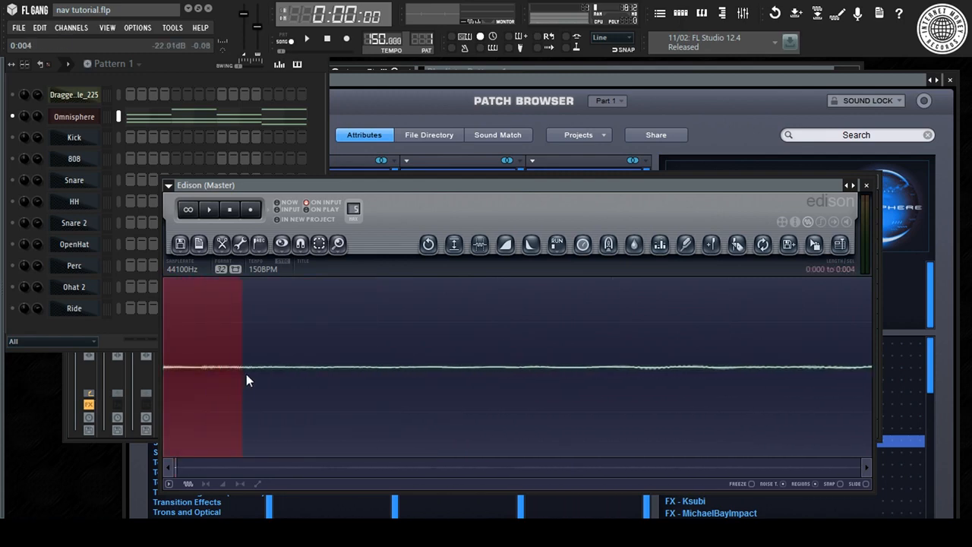
# Step: Open the playlist and drop the Edison recording onto Track 1 between bars 10 and 11
pyautogui.click(662, 14)
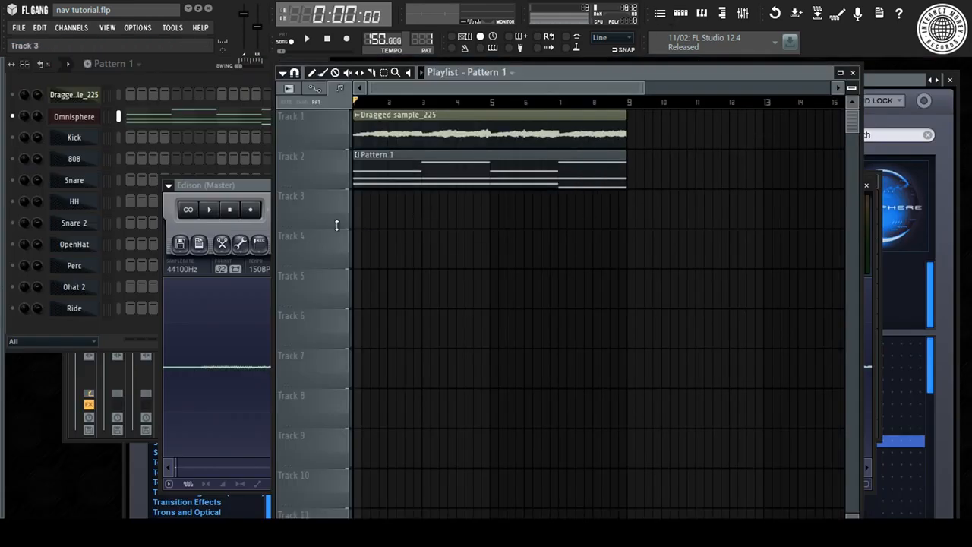
pyautogui.click(244, 193)
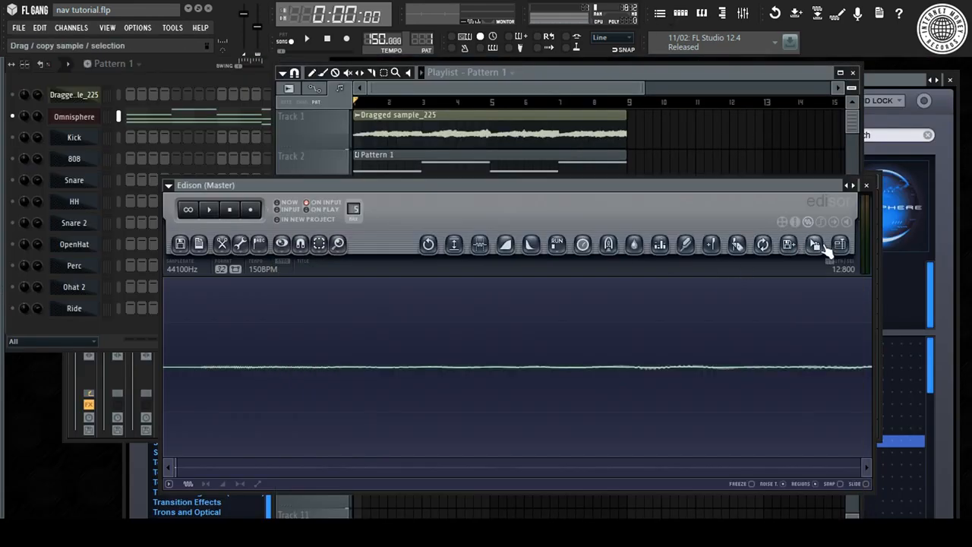
pyautogui.moveTo(826, 250); pyautogui.dragTo(684, 134)
# Step: Move Pattern 1 to Track 3, place the Dragged sample_226 clip on Track 2 at bar 1 and start playback
pyautogui.moveTo(549, 170); pyautogui.dragTo(523, 232)
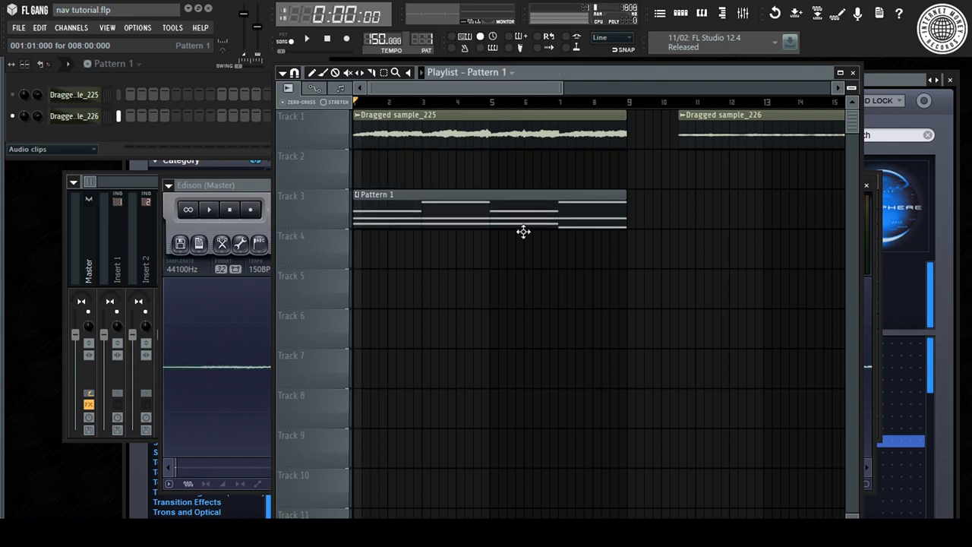
pyautogui.moveTo(771, 115); pyautogui.dragTo(448, 156)
pyautogui.press('space')
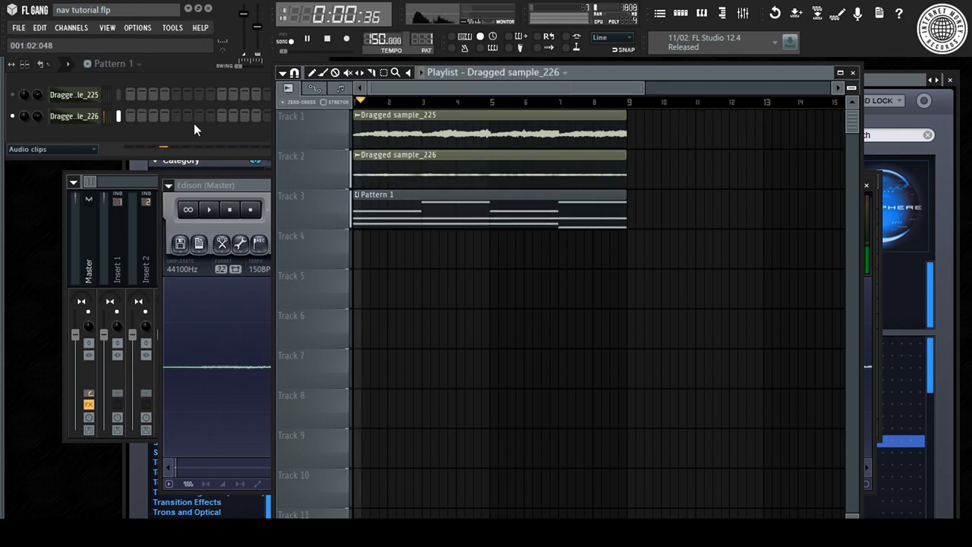
# Step: Show all channels in the channel rack, unmute Dragged sample_225 and restart playback from the beginning
pyautogui.click(47, 149)
pyautogui.click(44, 164)
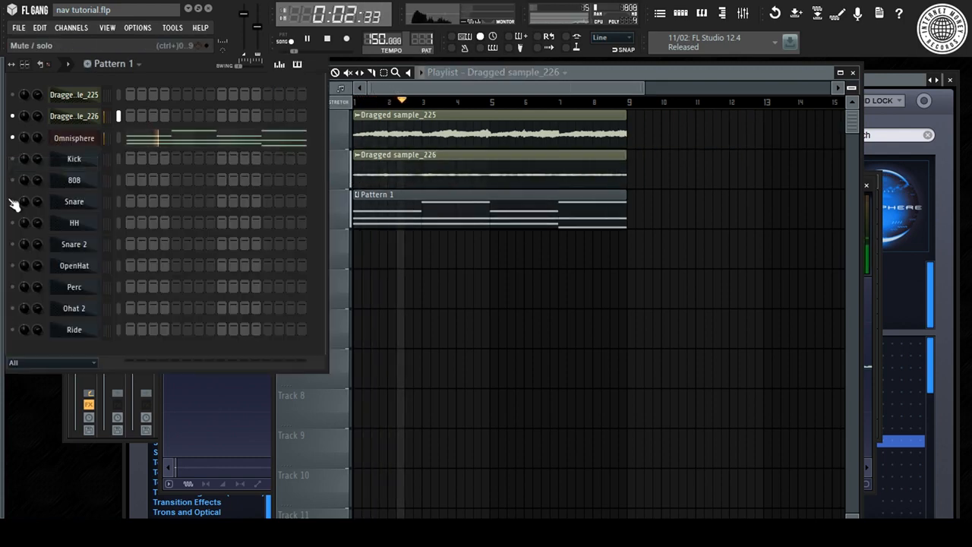
pyautogui.click(132, 64)
pyautogui.click(132, 64)
pyautogui.click(14, 95)
pyautogui.press('space')
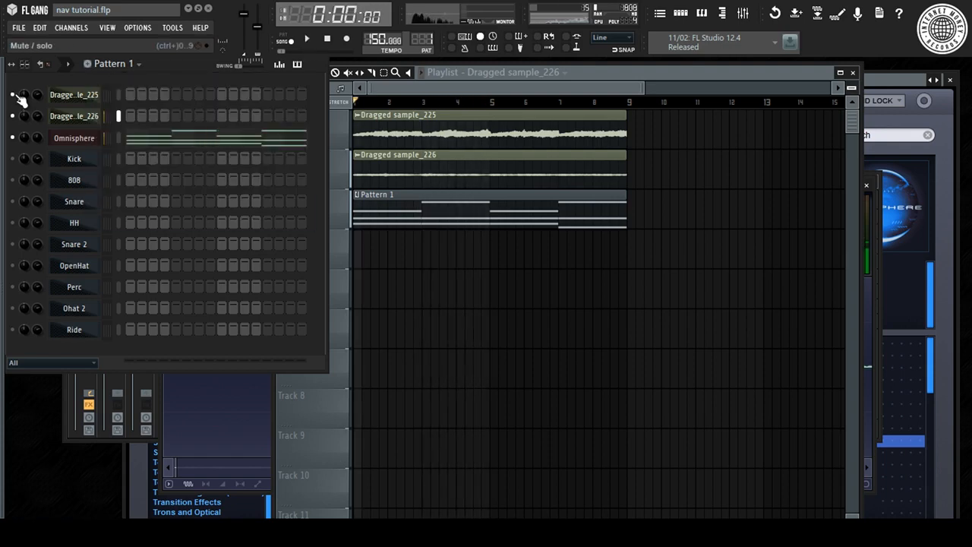
pyautogui.press('space')
# Step: Replace the Omnisphere channel with an empty Sampler and close the playlist
pyautogui.rightClick(69, 137)
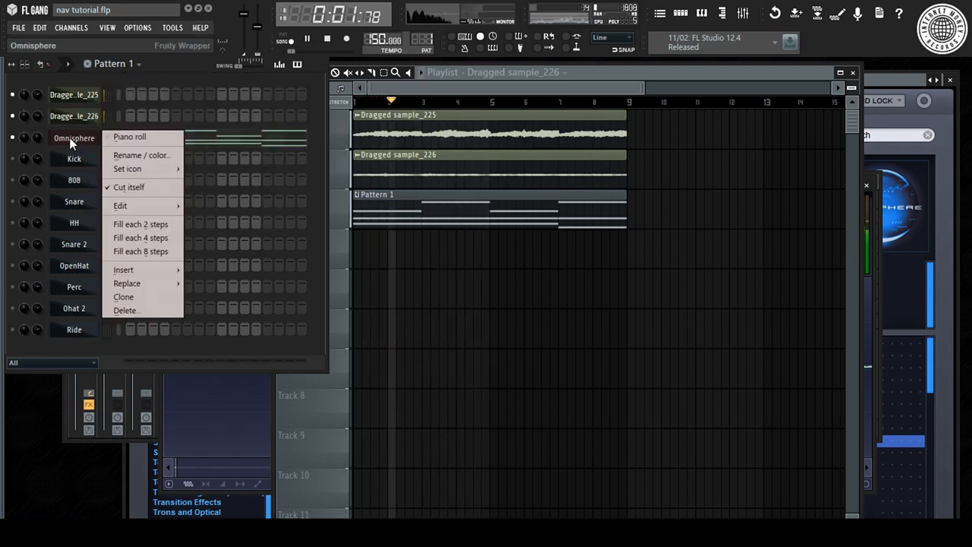
pyautogui.moveTo(135, 283)
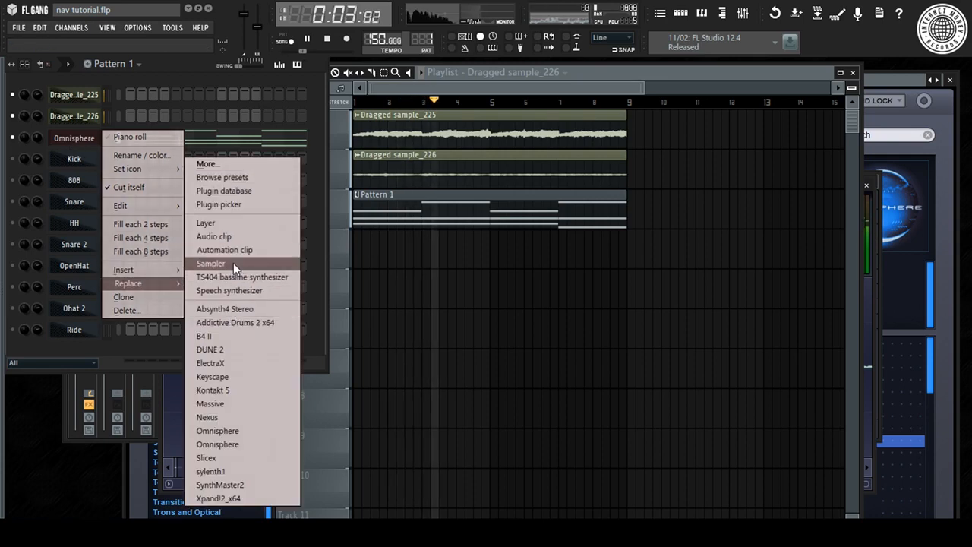
pyautogui.click(233, 263)
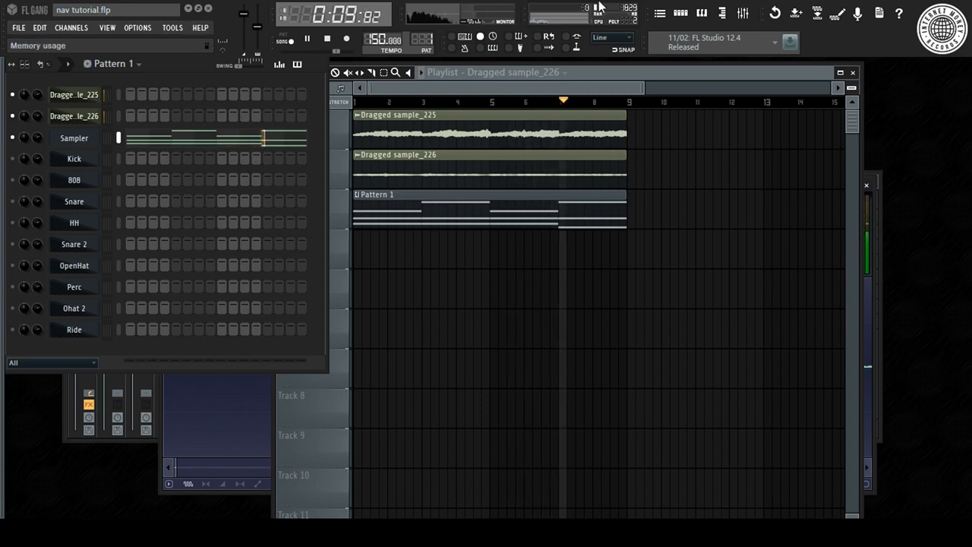
pyautogui.doubleClick(775, 73)
pyautogui.press('F5')
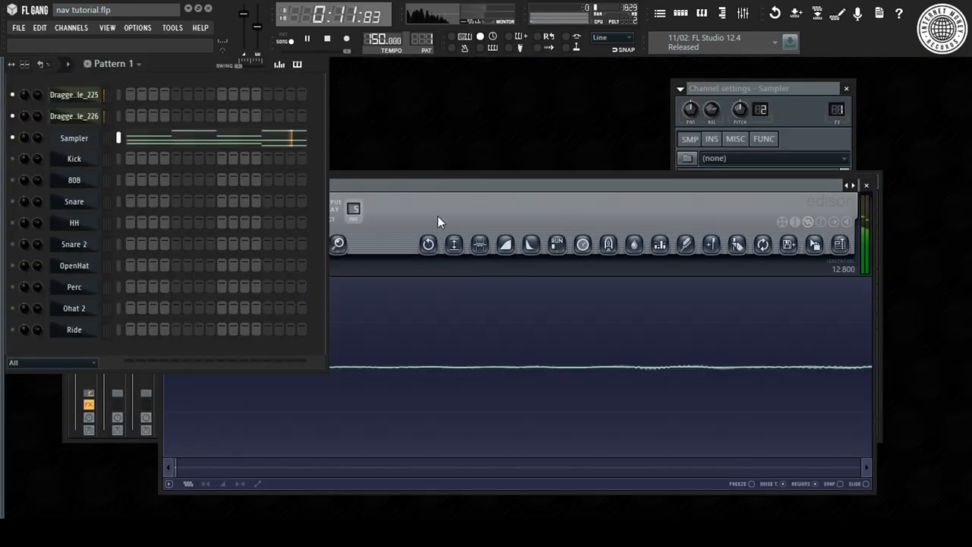
# Step: Unmute all the drum channels in the rack and stop playback
pyautogui.rightClick(14, 137)
pyautogui.click(19, 147)
pyautogui.rightClick(13, 138)
pyautogui.click(18, 145)
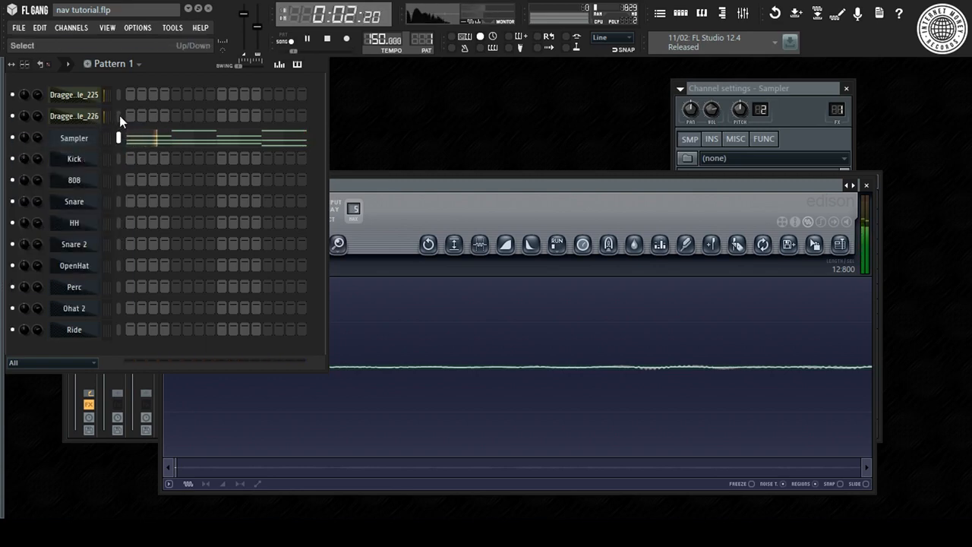
pyautogui.press('space')
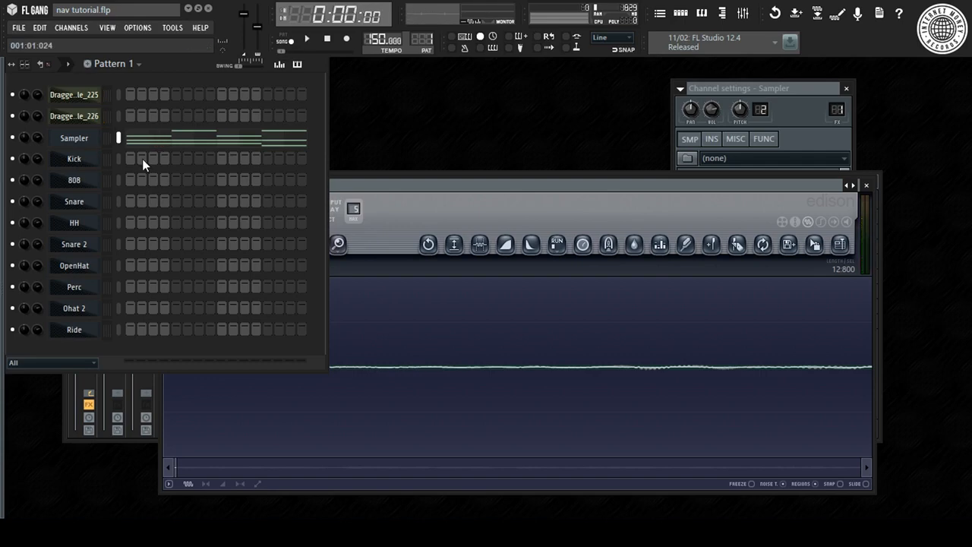
# Step: Audition the Kick, 808 and Snare samples in their channel settings
pyautogui.click(130, 159)
pyautogui.click(118, 160)
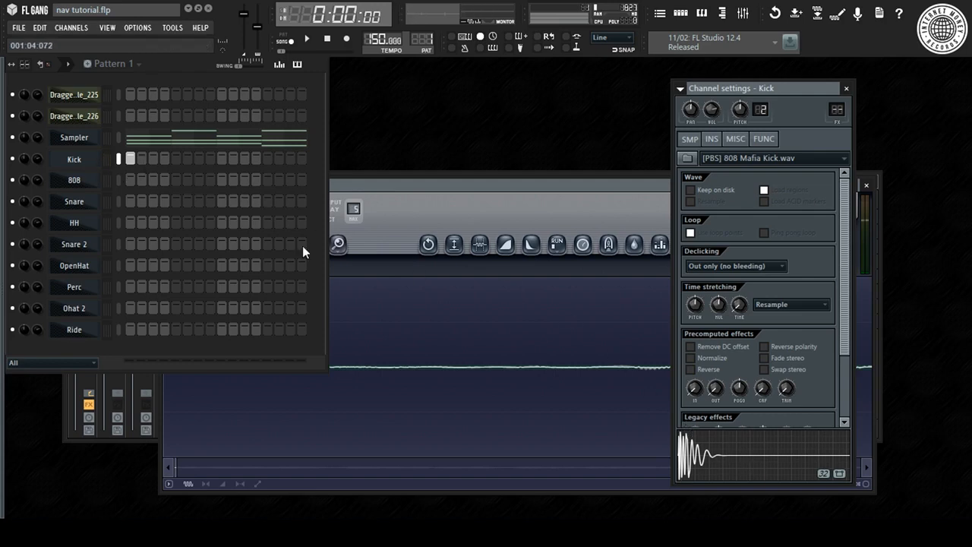
pyautogui.click(73, 183)
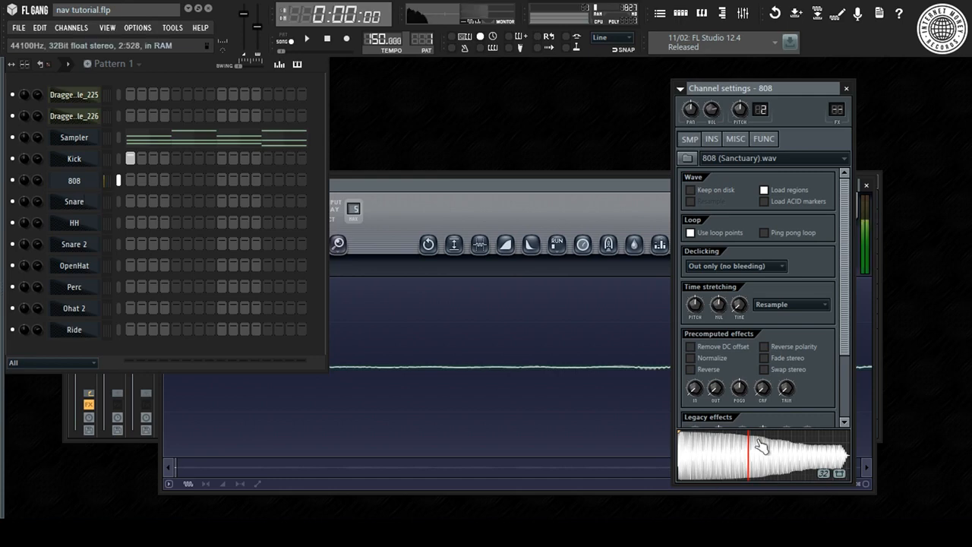
pyautogui.click(846, 89)
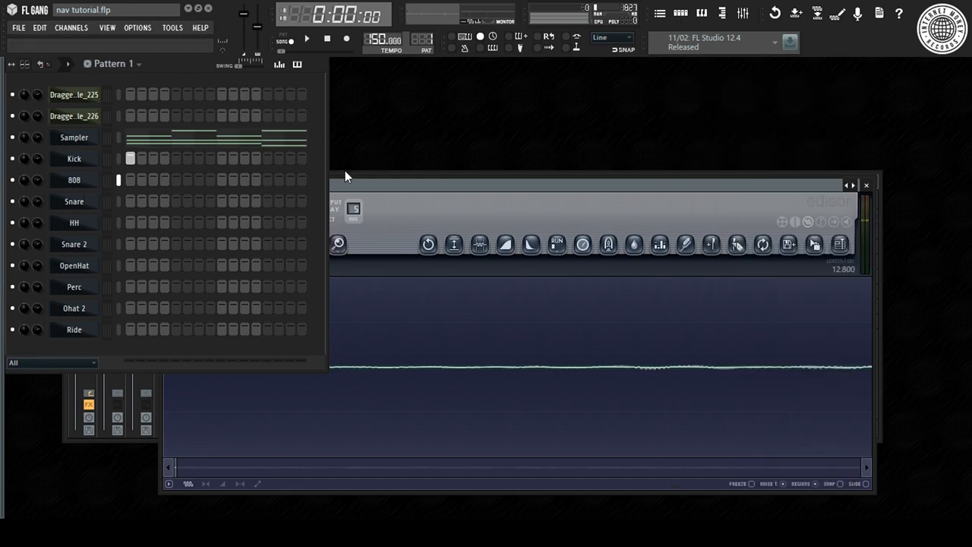
pyautogui.click(74, 202)
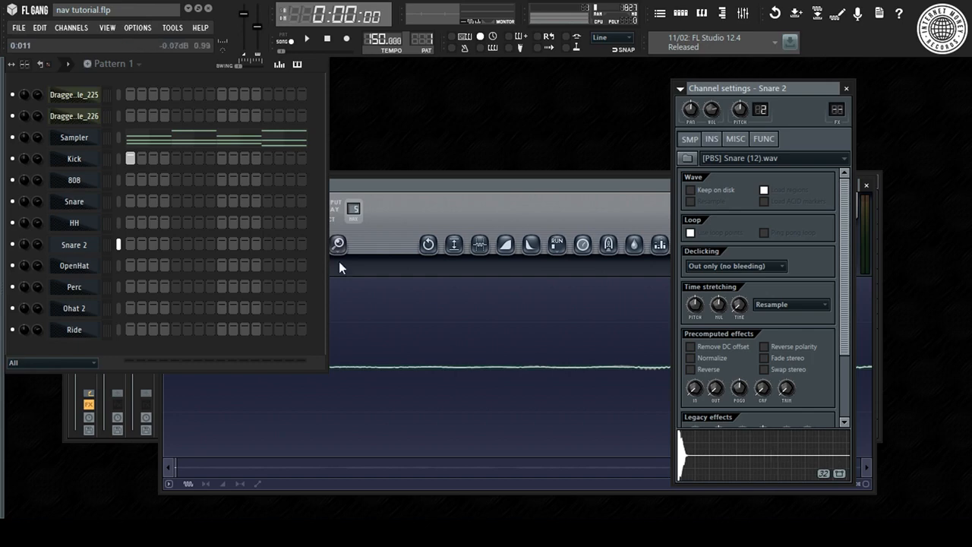
# Step: Clear the Kick step, place a Snare hit on step 9 and open the Snare part in the piano roll
pyautogui.rightClick(69, 158)
pyautogui.click(226, 240)
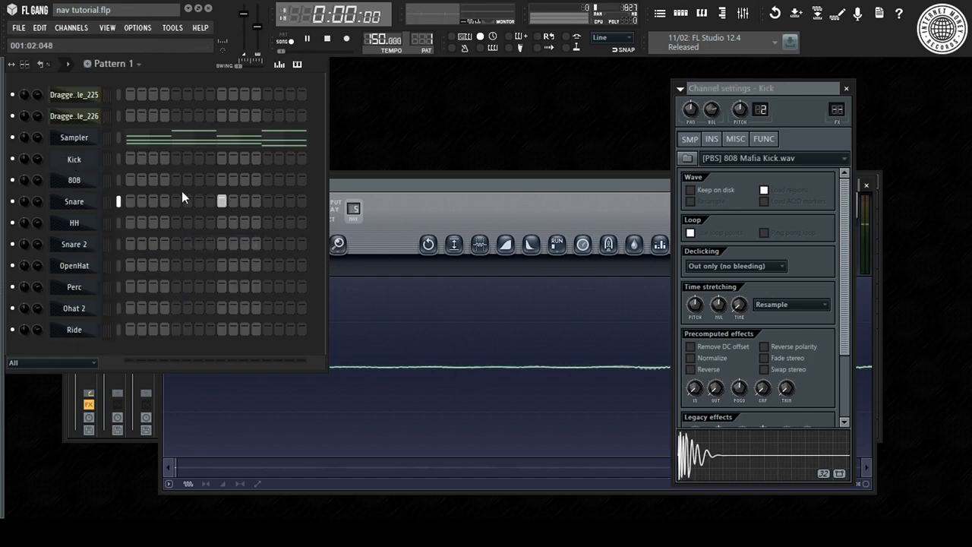
pyautogui.rightClick(86, 199)
pyautogui.click(114, 202)
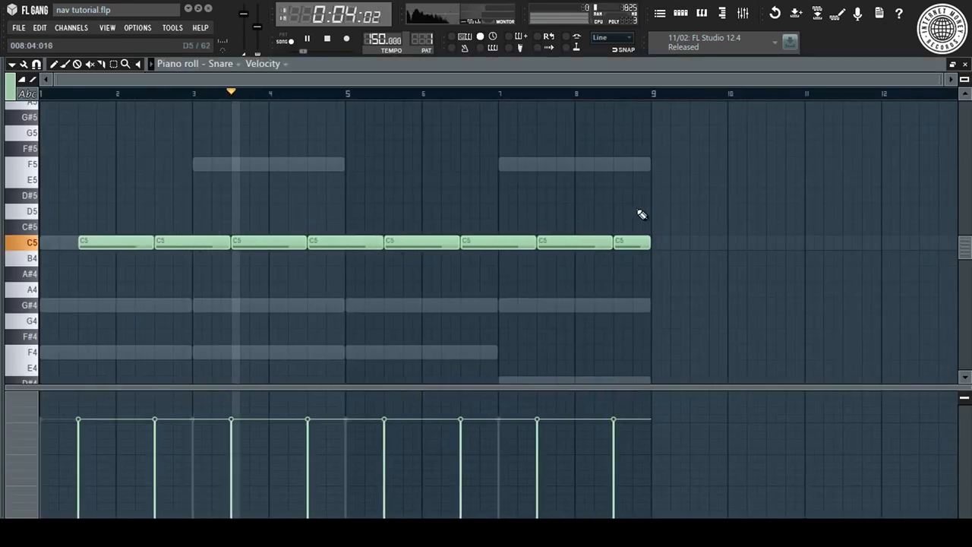
# Step: Shorten all the Snare notes to brief hits, deselect them and return to the channel rack
pyautogui.click(629, 242)
pyautogui.hotkey('ctrl', 'a')
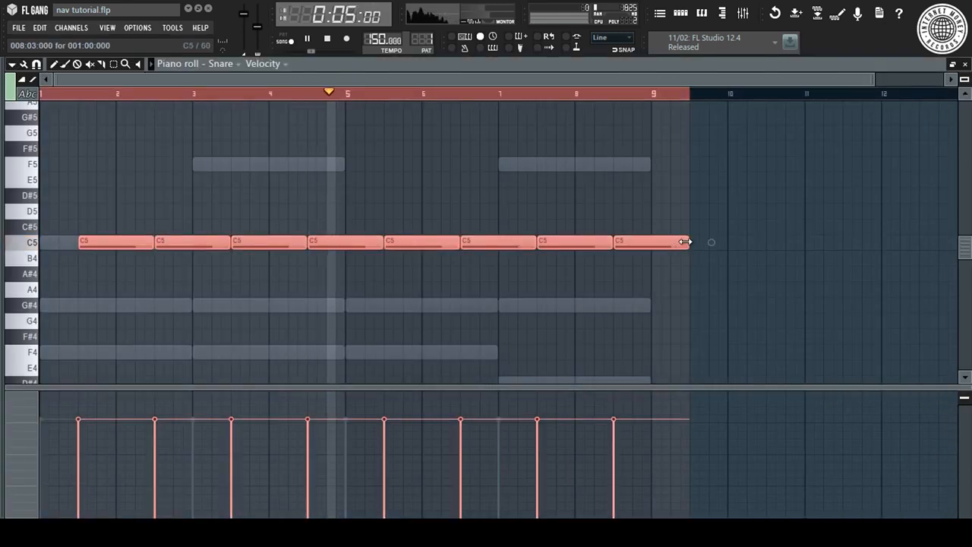
pyautogui.moveTo(687, 242); pyautogui.dragTo(425, 266)
pyautogui.scroll(5, 630, 102)
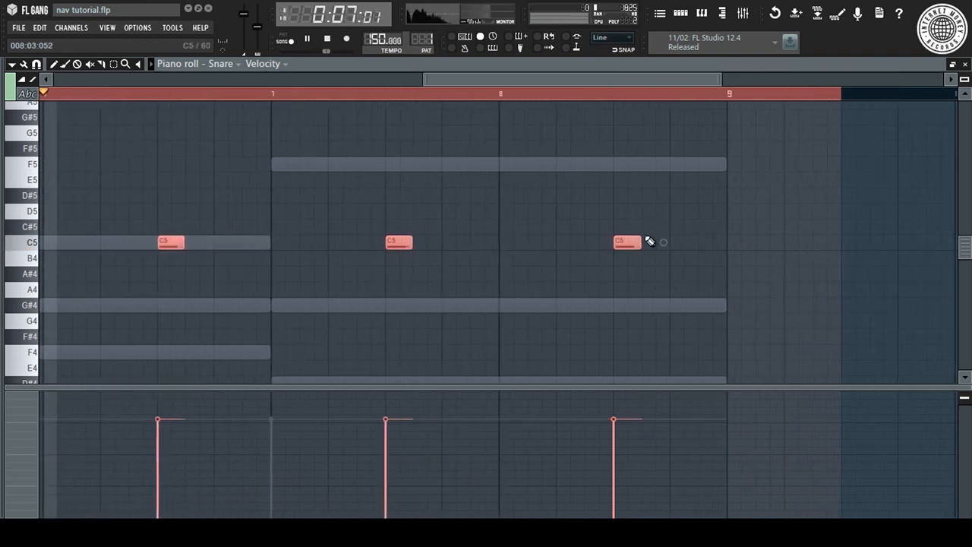
pyautogui.hotkey('ctrl', 'd')
pyautogui.press('F7')
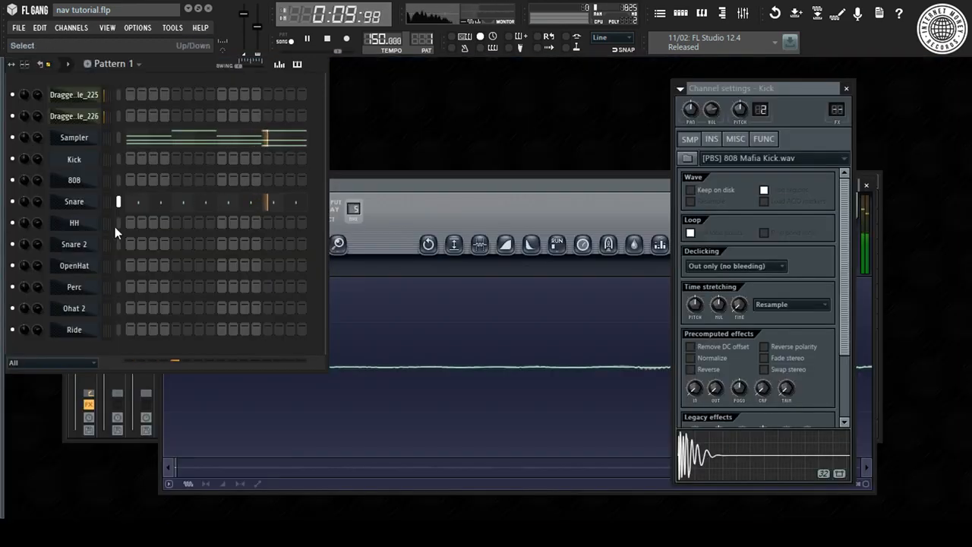
# Step: In the Snare 2 piano roll, add short C5 notes late in bar 1 and early in bars 2 and 4
pyautogui.rightClick(142, 239)
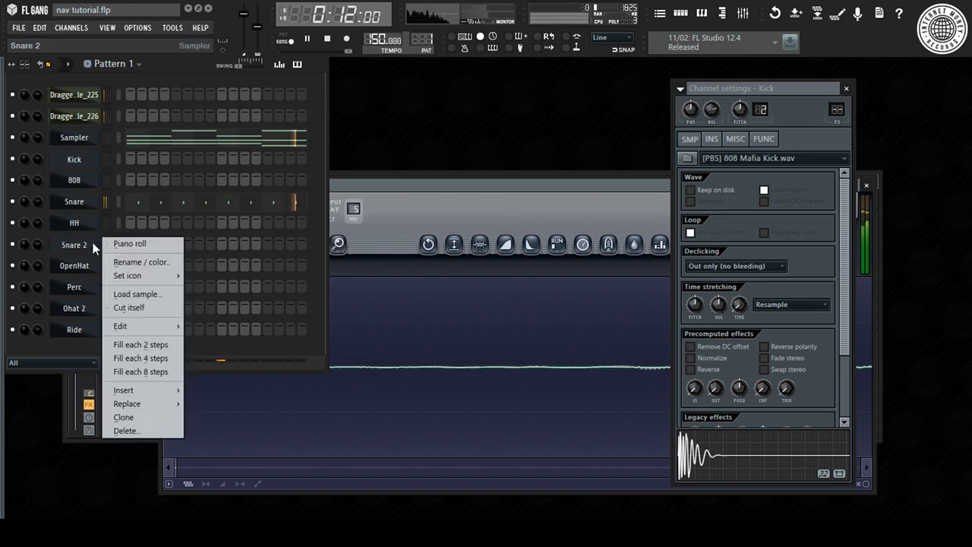
pyautogui.click(159, 244)
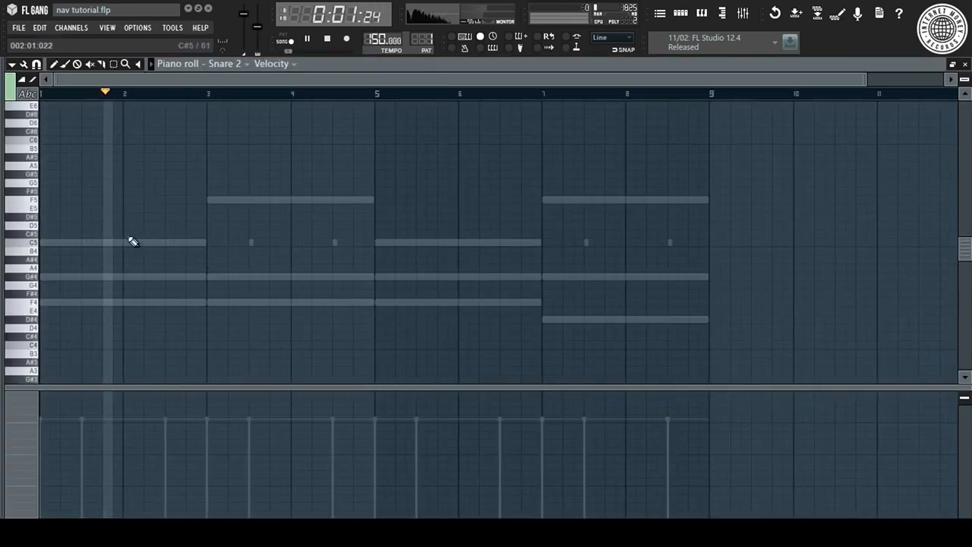
pyautogui.scroll(4, 45, 93)
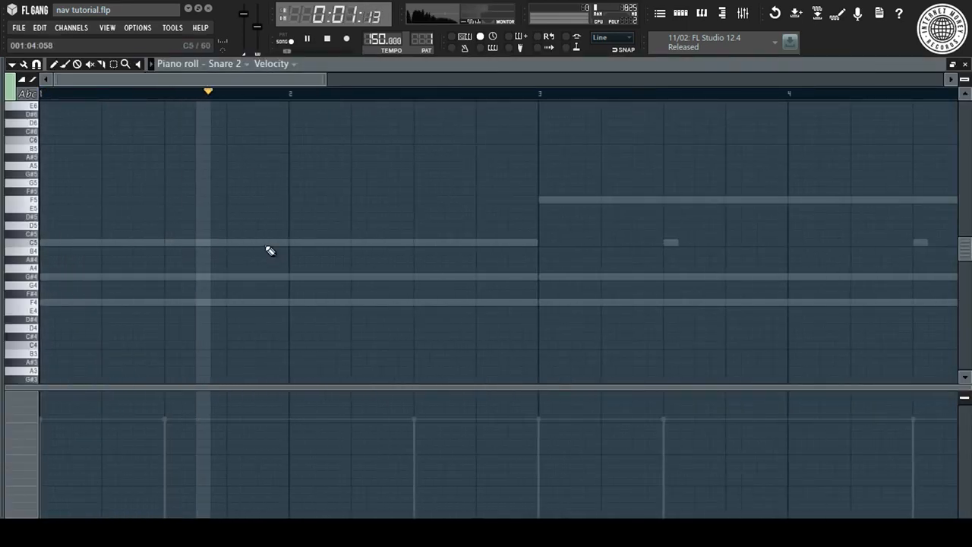
pyautogui.click(266, 243)
pyautogui.click(314, 243)
pyautogui.moveTo(317, 242)
pyautogui.mouseDown()
pyautogui.moveTo(335, 243)
pyautogui.moveTo(326, 243)
pyautogui.mouseUp()
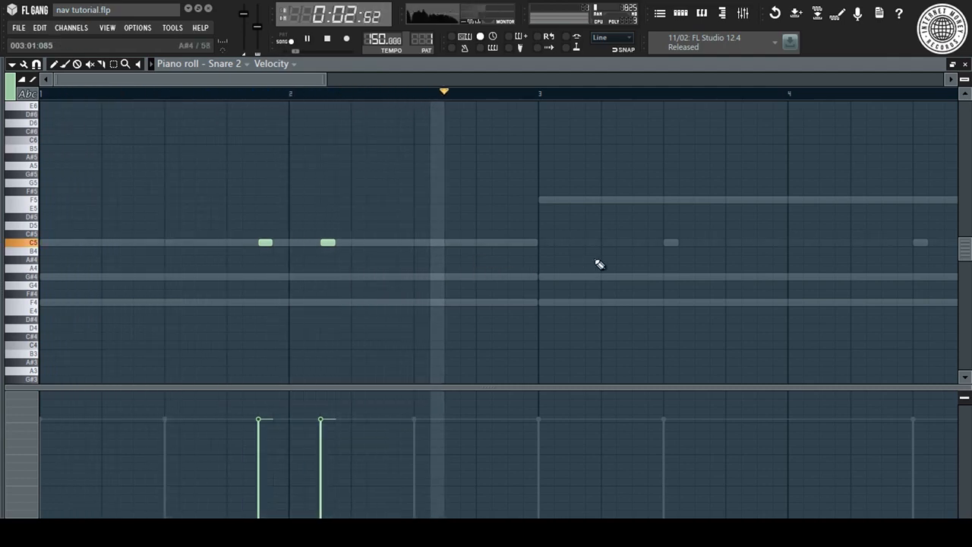
pyautogui.click(826, 242)
pyautogui.scroll(-3, 732, 100)
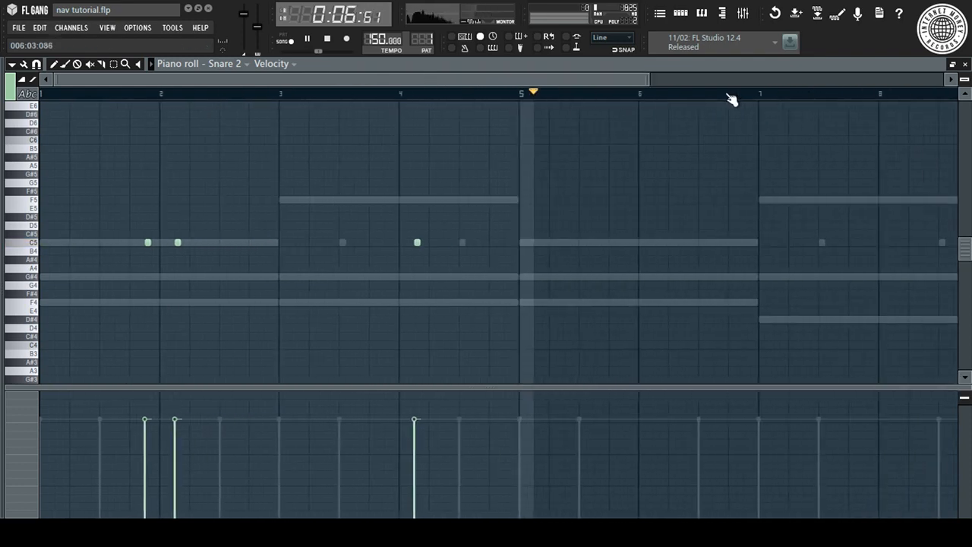
# Step: Add Snare 2 notes on C5 in bars 5 to 8 and two on A#4 at the end of bar 8
pyautogui.click(629, 242)
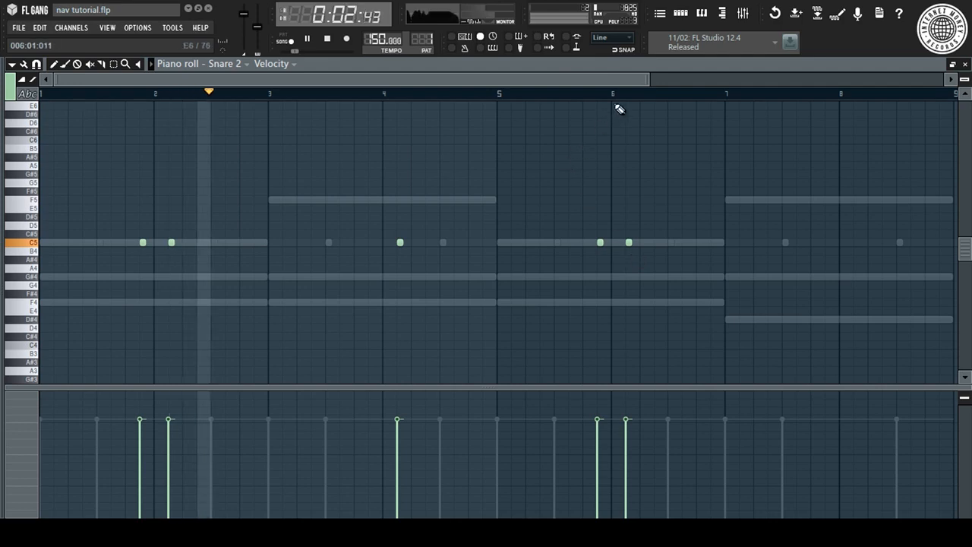
pyautogui.scroll(-2, 625, 102)
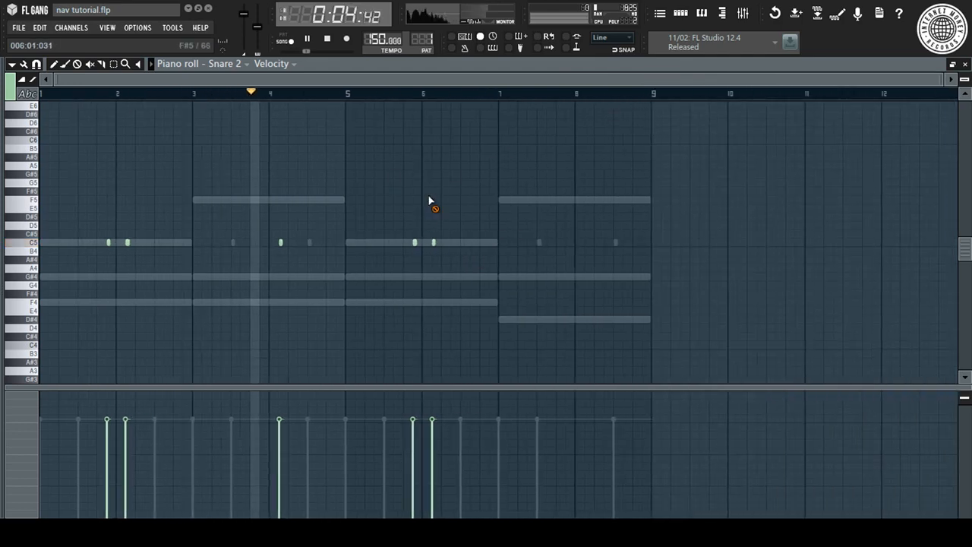
pyautogui.scroll(4, 485, 89)
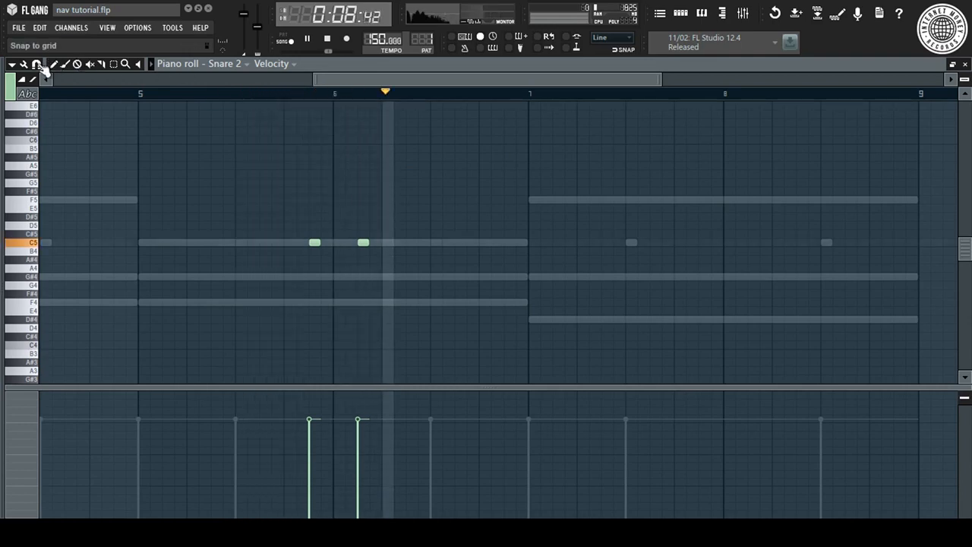
pyautogui.click(608, 243)
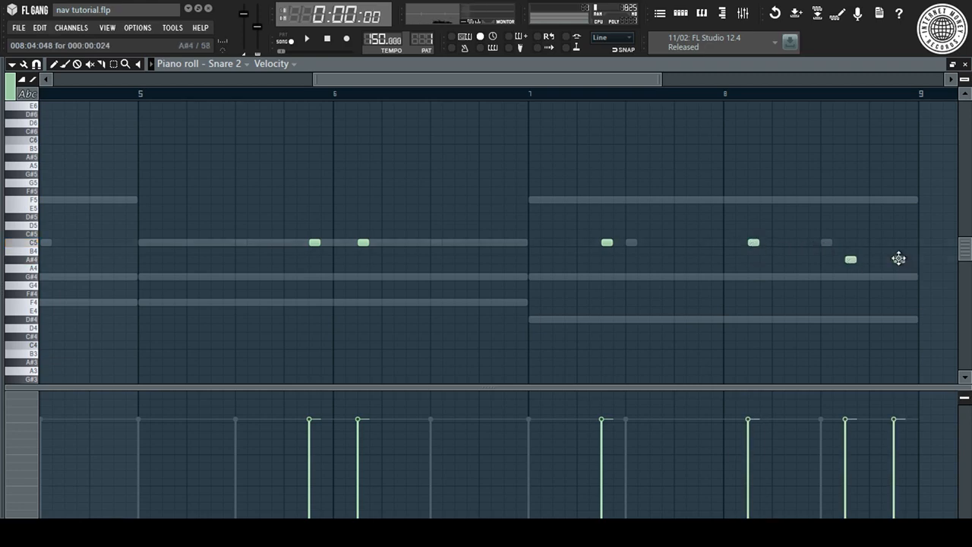
pyautogui.doubleClick(585, 80)
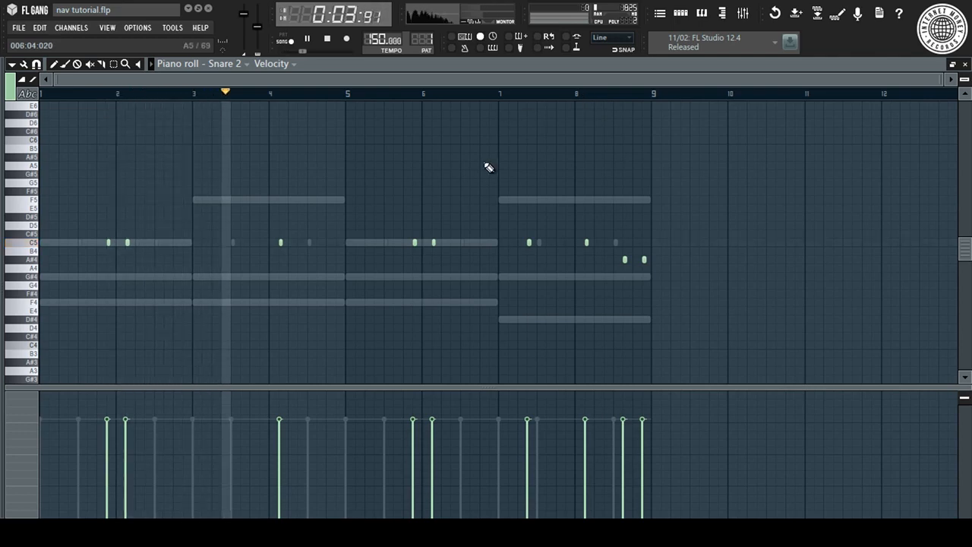
pyautogui.press('Escape')
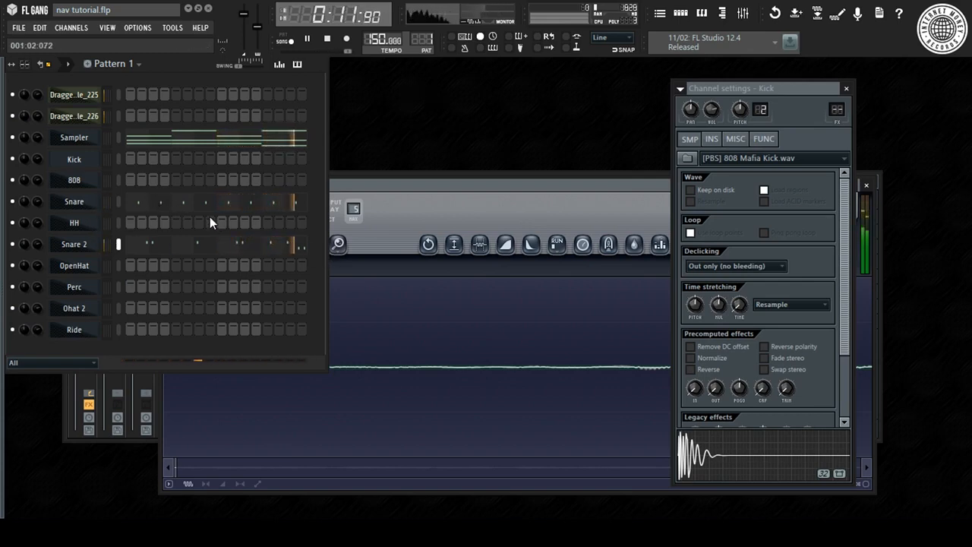
# Step: Fill the HH channel every 2 steps and send it to the piano roll across all eight bars
pyautogui.rightClick(98, 226)
pyautogui.click(151, 329)
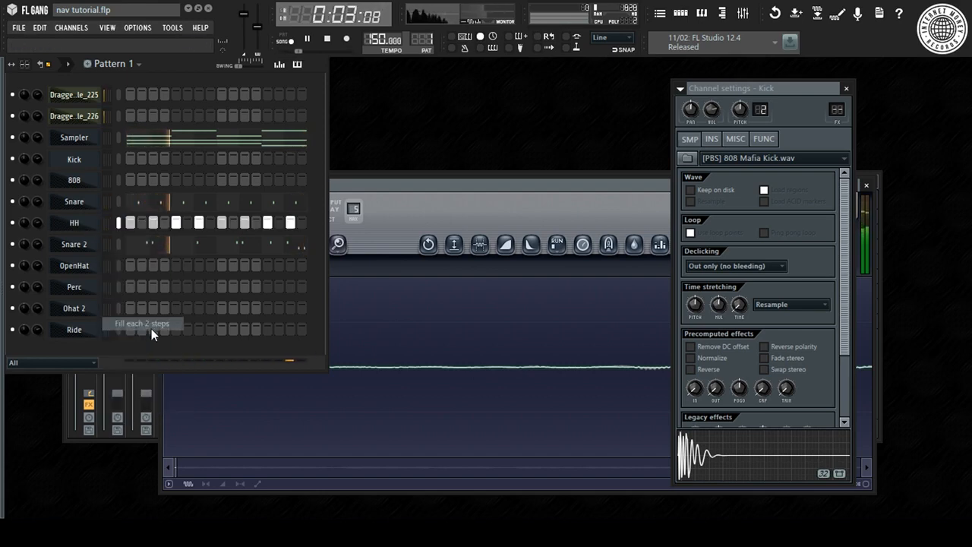
pyautogui.rightClick(113, 223)
pyautogui.click(140, 223)
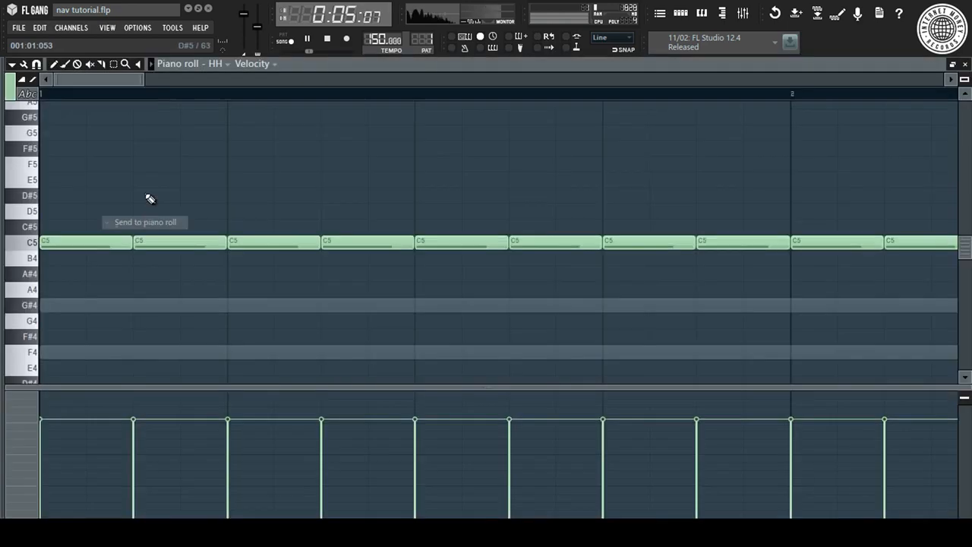
pyautogui.scroll(-5, 157, 95)
pyautogui.press('space')
pyautogui.press('space')
pyautogui.press('space')
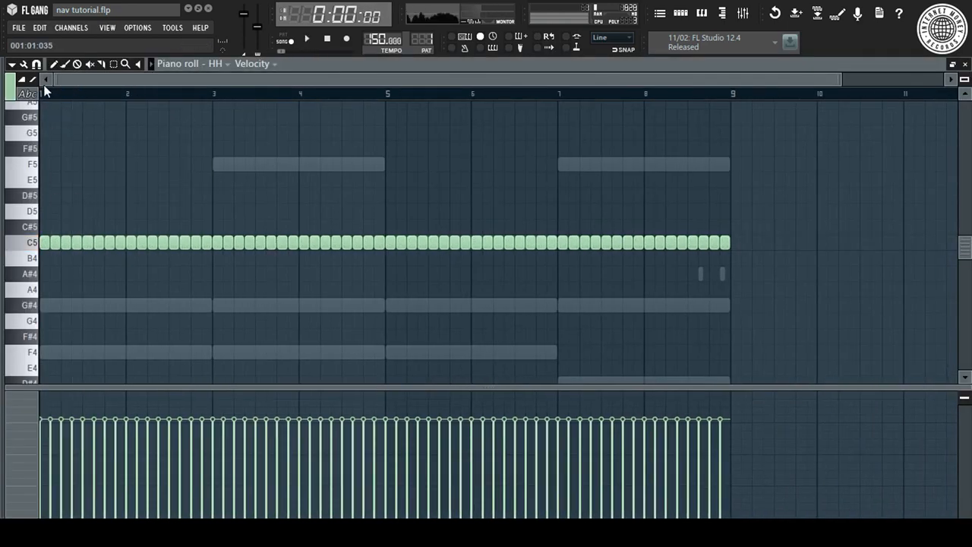
# Step: Clear the C5 hi-hats between the first note and beat 4 of bar 1, keeping a single note on beat 3
pyautogui.scroll(2, 46, 97)
pyautogui.scroll(5, 47, 102)
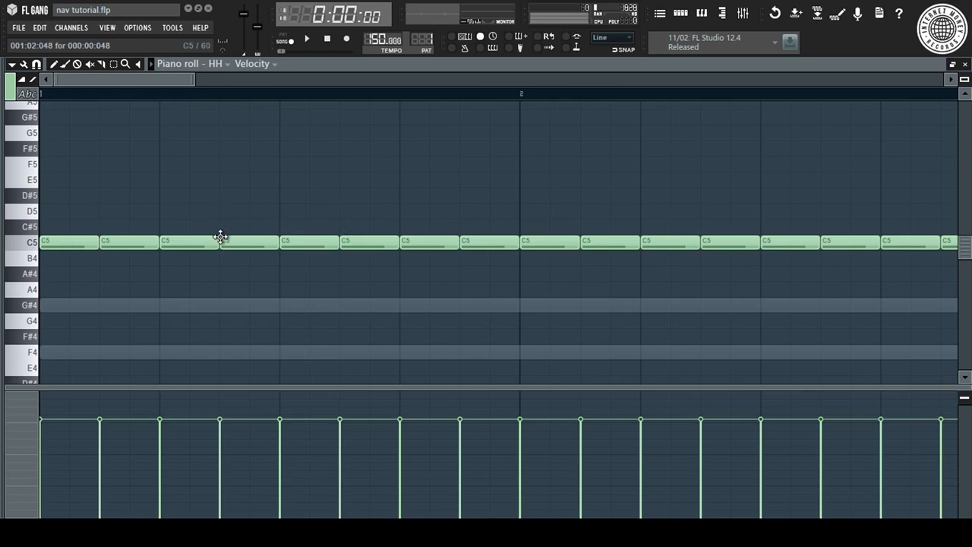
pyautogui.rightClick(324, 235)
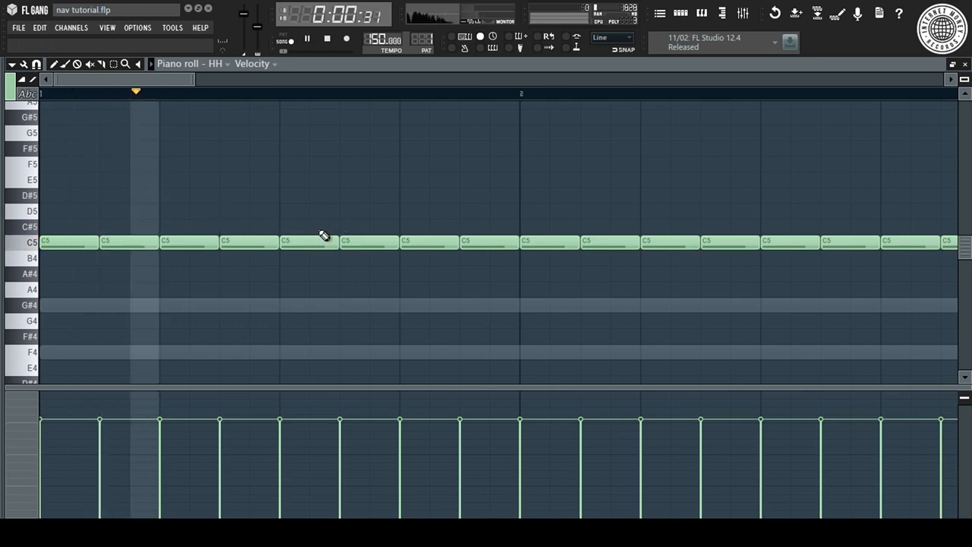
pyautogui.press('space')
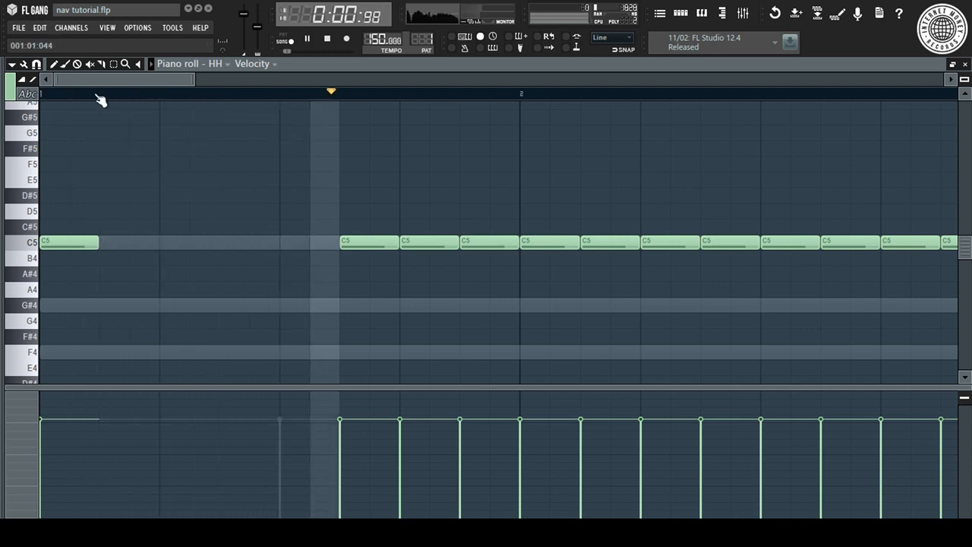
pyautogui.press('space')
pyautogui.press('space')
pyautogui.scroll(2, 75, 110)
pyautogui.press('space')
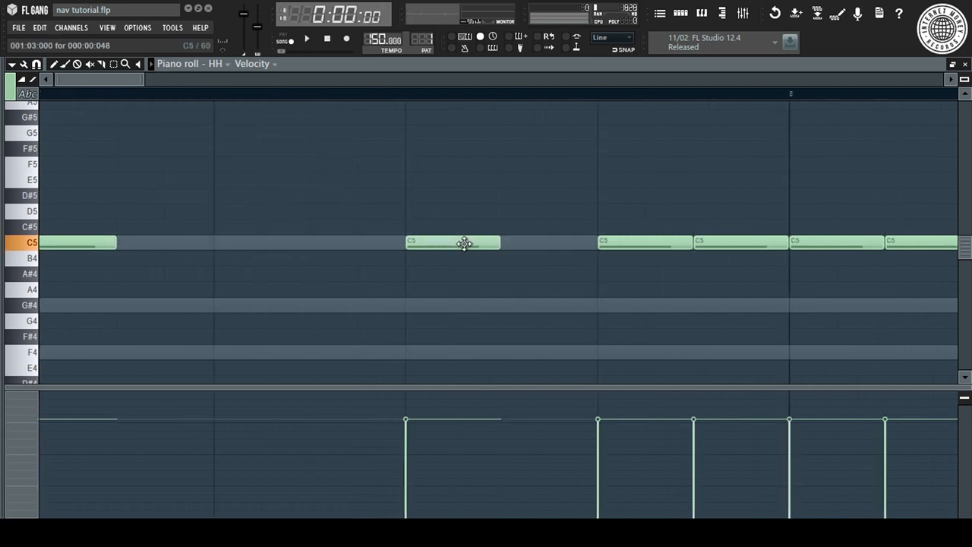
# Step: Chop the C5 note on beat 3 of bar 1 into four short hits with the default chopper pattern, then deselect them
pyautogui.press('space')
pyautogui.moveTo(512, 249); pyautogui.dragTo(452, 288)
pyautogui.press('space')
pyautogui.press('space')
pyautogui.hotkey('alt', 'u')
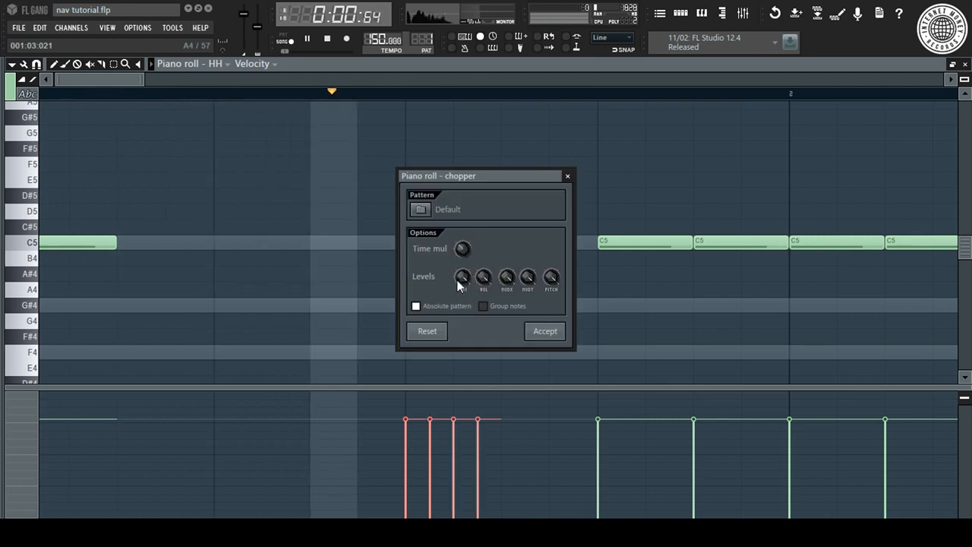
pyautogui.click(533, 329)
pyautogui.press('space')
pyautogui.press('space')
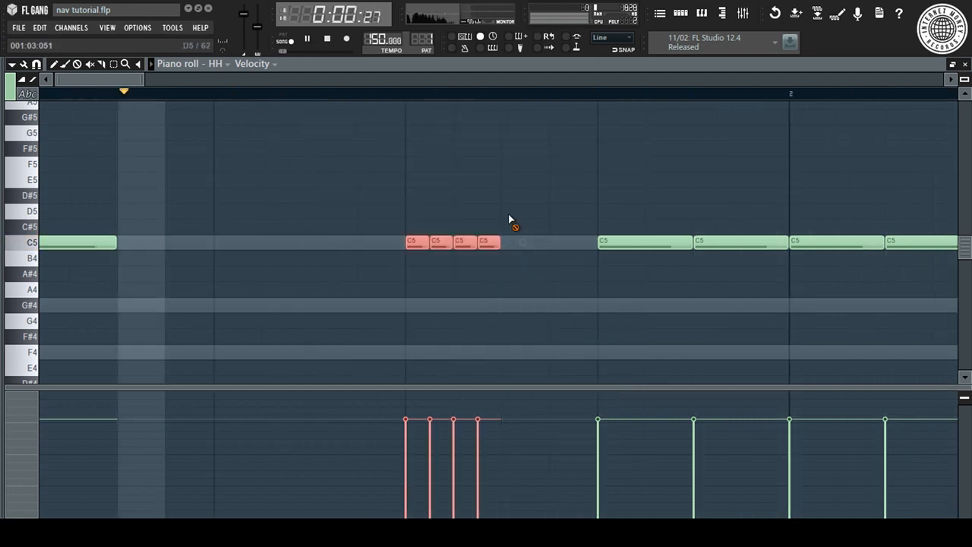
pyautogui.rightClick(509, 215)
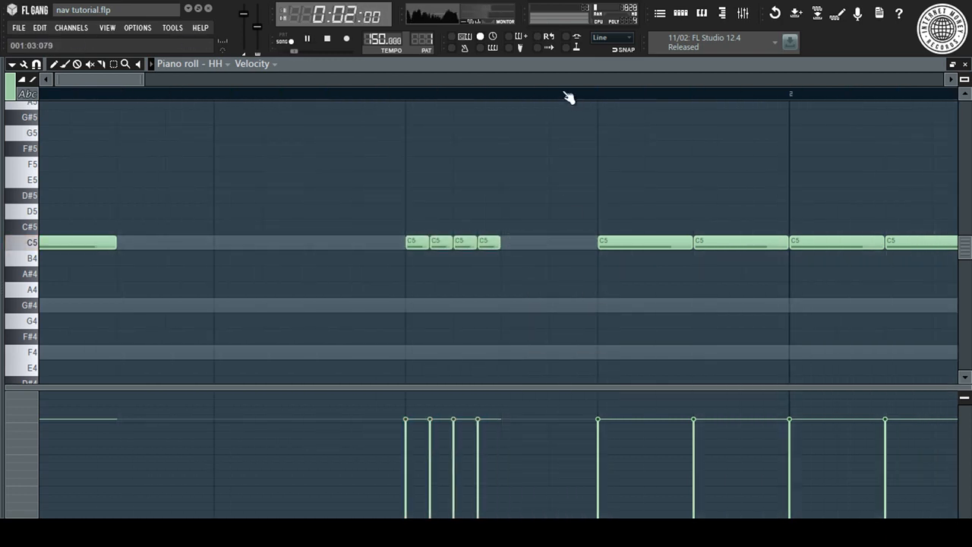
# Step: Chop the C5 note on the second half of beat 1 in bar 2 into four short hits
pyautogui.scroll(-4, 566, 97)
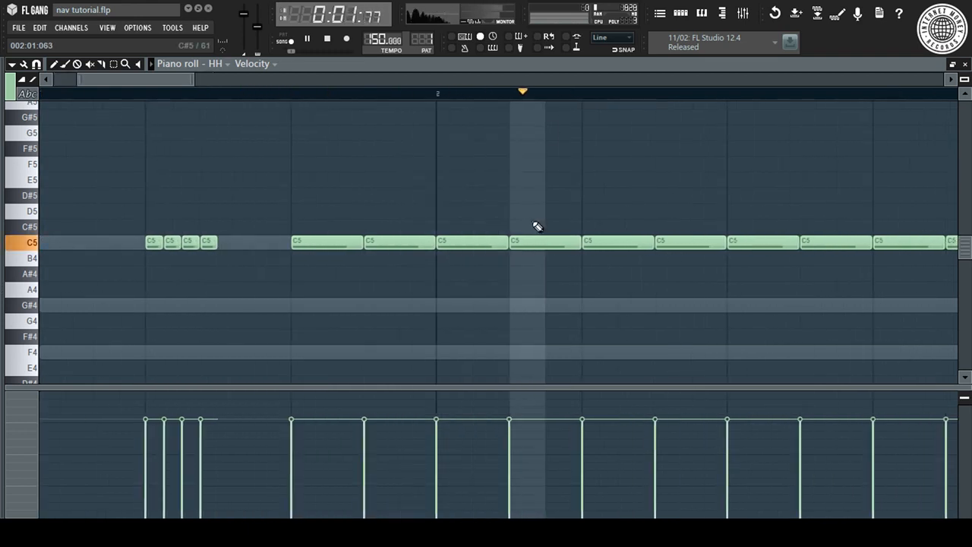
pyautogui.press('space')
pyautogui.hotkey('alt', 'u')
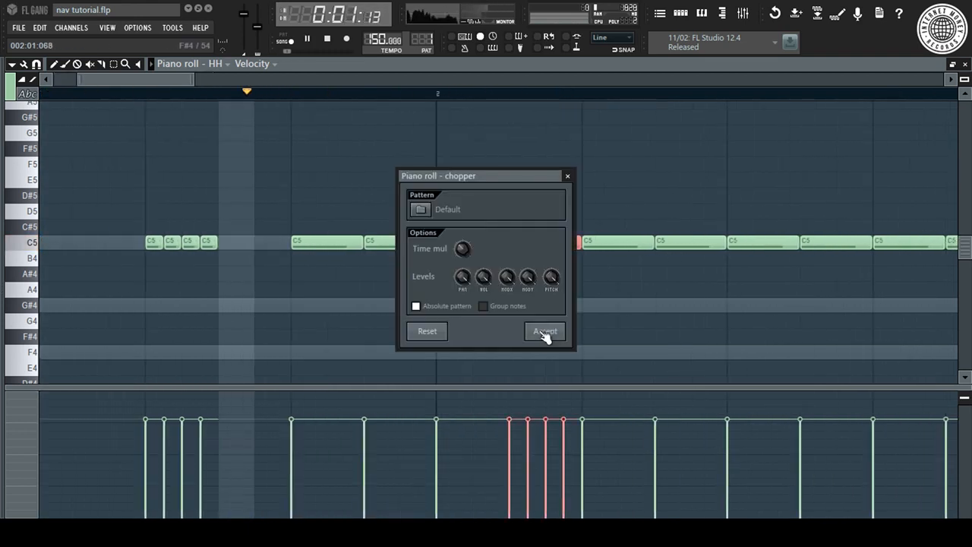
pyautogui.click(545, 331)
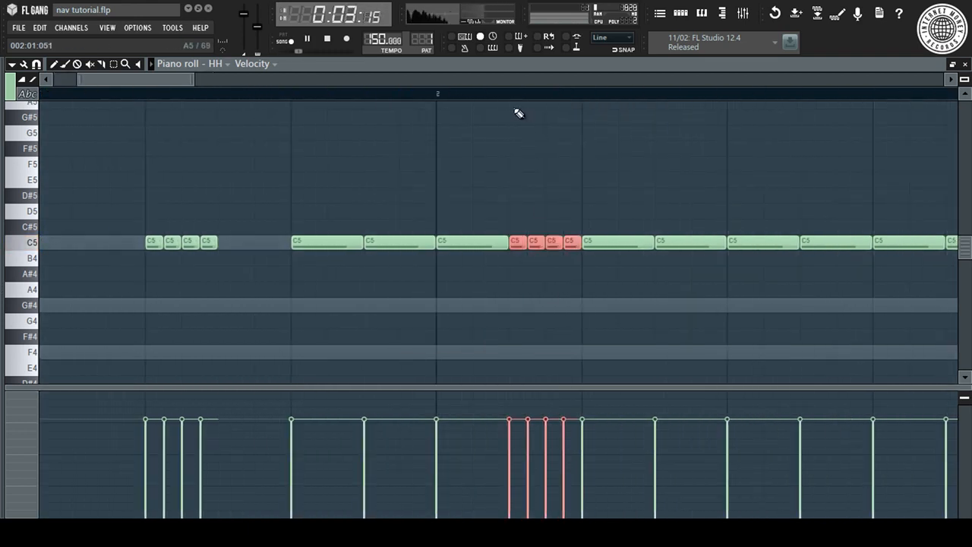
# Step: Chop the C5 note on beat 3 of bar 2 into four hits and lower them to A4
pyautogui.scroll(-3, 536, 93)
pyautogui.moveTo(472, 233); pyautogui.dragTo(473, 275)
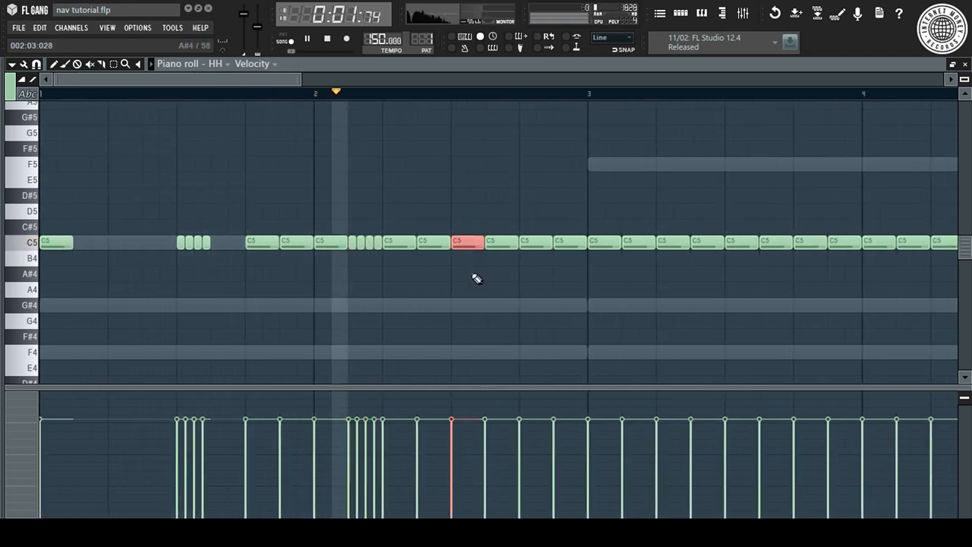
pyautogui.hotkey('alt', 'u')
pyautogui.press('Return')
pyautogui.hotkey('shift', 'Down')
pyautogui.press('Down')
pyautogui.press('Down')
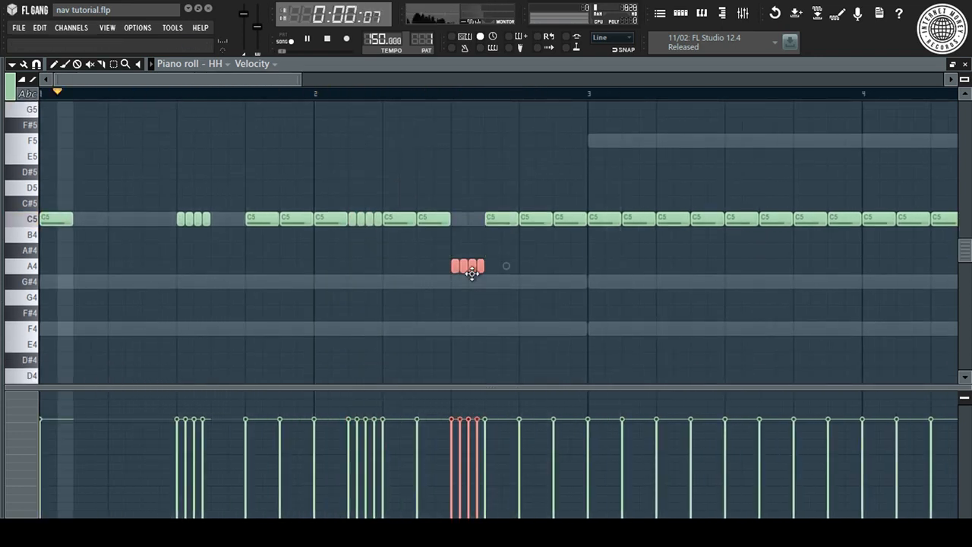
# Step: Deselect the roll, and delete the last C5 note of bar 2 and the first C5 note of bar 3
pyautogui.hotkey('ctrl', 'd')
pyautogui.rightClick(565, 217)
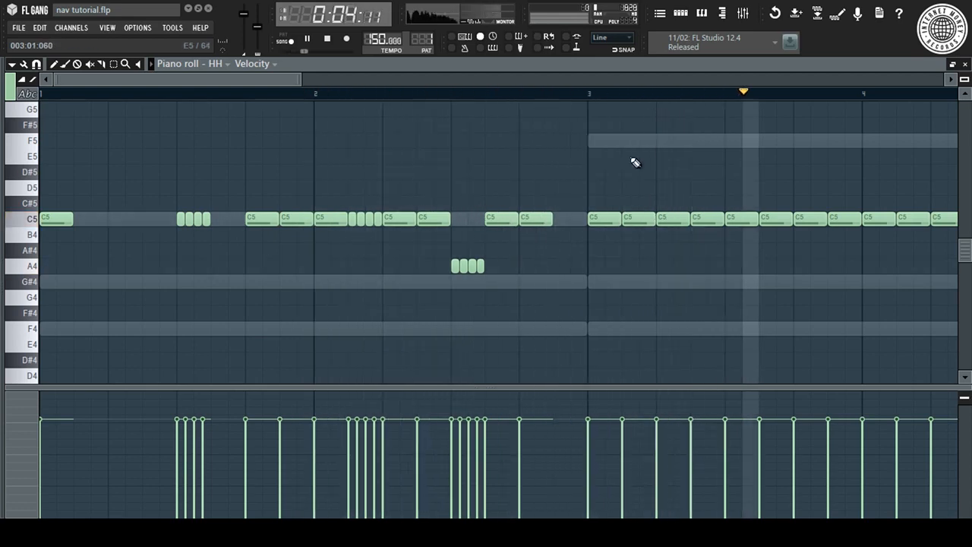
pyautogui.rightClick(604, 218)
# Step: With 1/6 beat snap, replace the beat 3 notes with three short hits each, on C5 in bar 3 and G#4 in bar 4
pyautogui.click(35, 63)
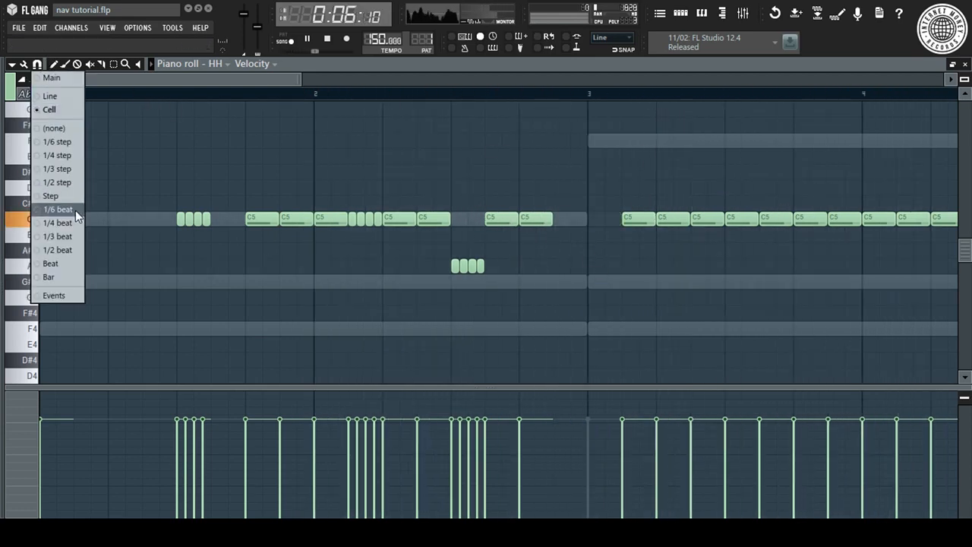
pyautogui.click(76, 212)
pyautogui.press('space')
pyautogui.press('space')
pyautogui.scroll(4, 734, 99)
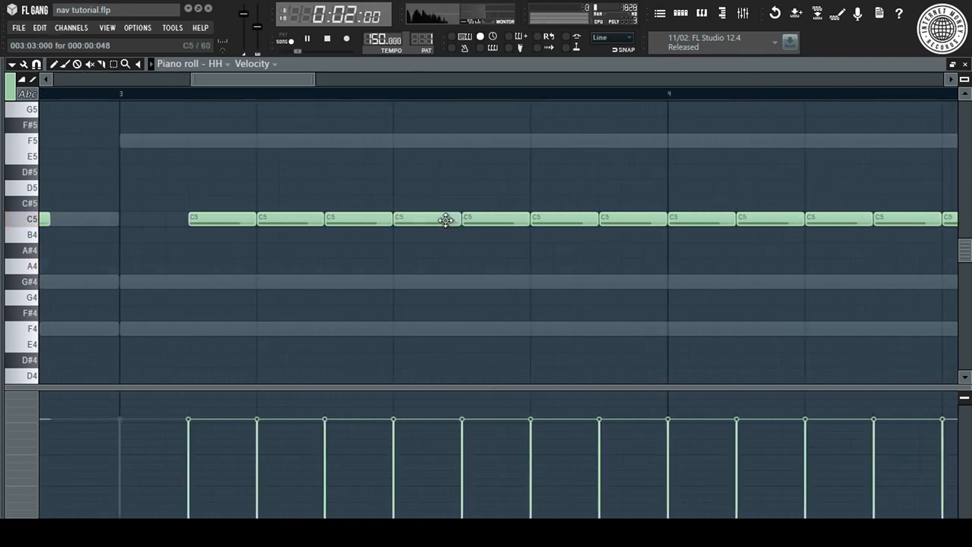
pyautogui.moveTo(459, 220); pyautogui.dragTo(414, 228)
pyautogui.press('space')
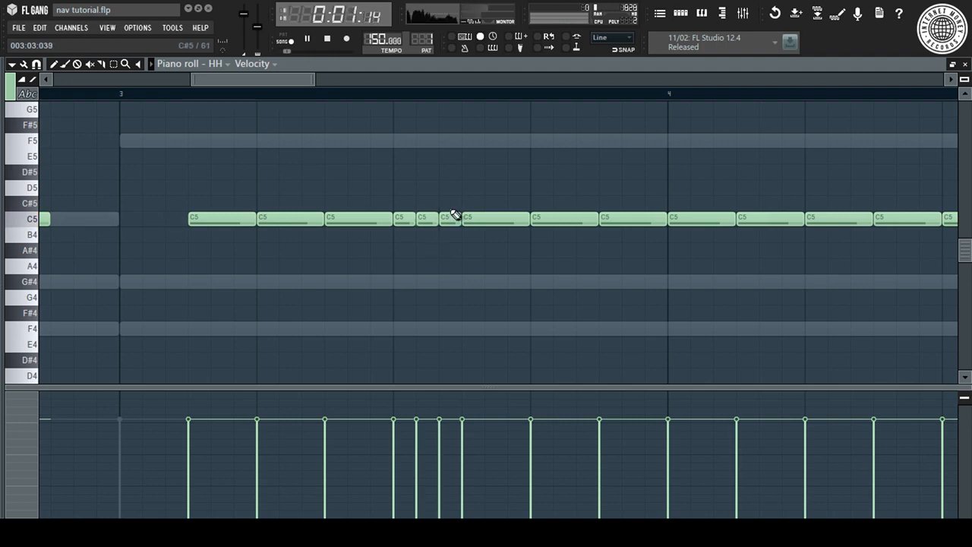
pyautogui.scroll(-5, 495, 97)
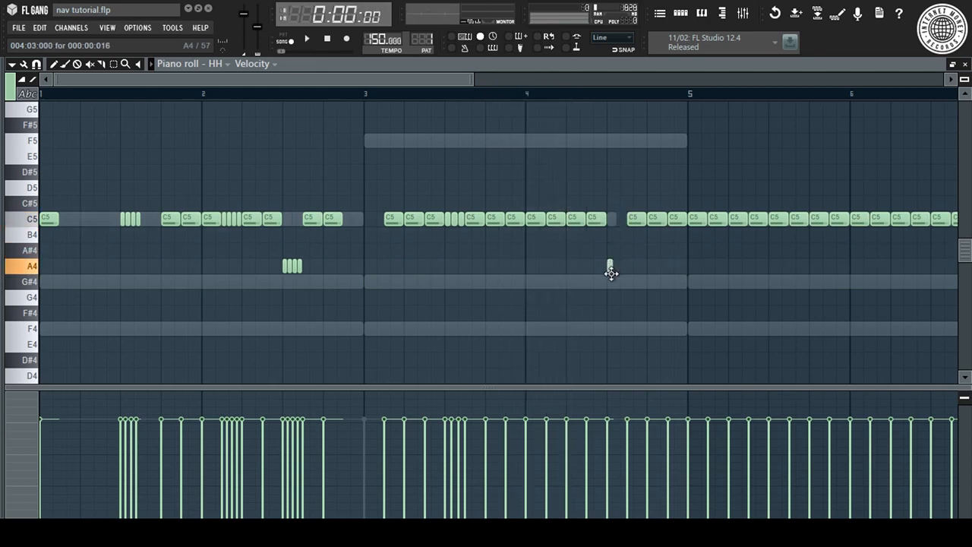
pyautogui.press('space')
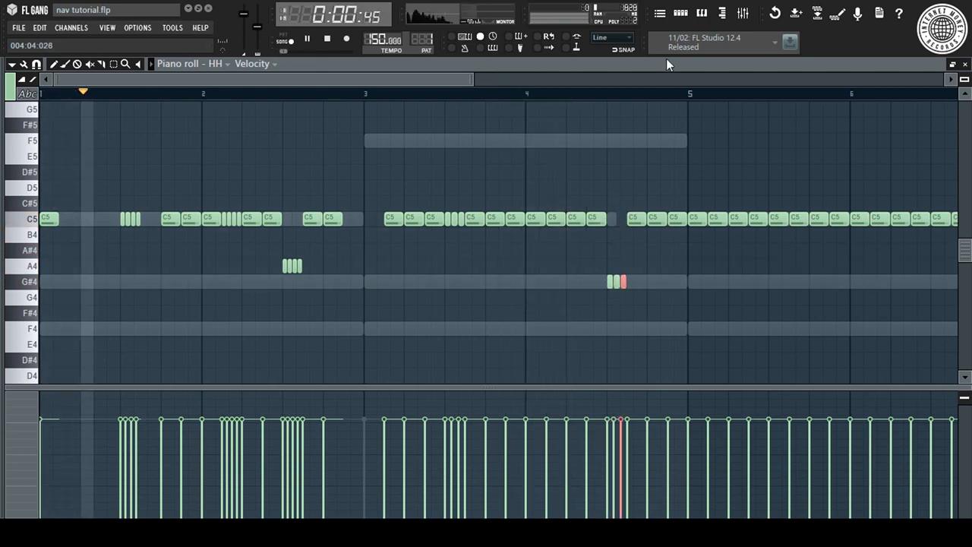
# Step: Delete all the HH notes in bars 5 to 8
pyautogui.scroll(-4, 662, 96)
pyautogui.moveTo(427, 215); pyautogui.dragTo(810, 278)
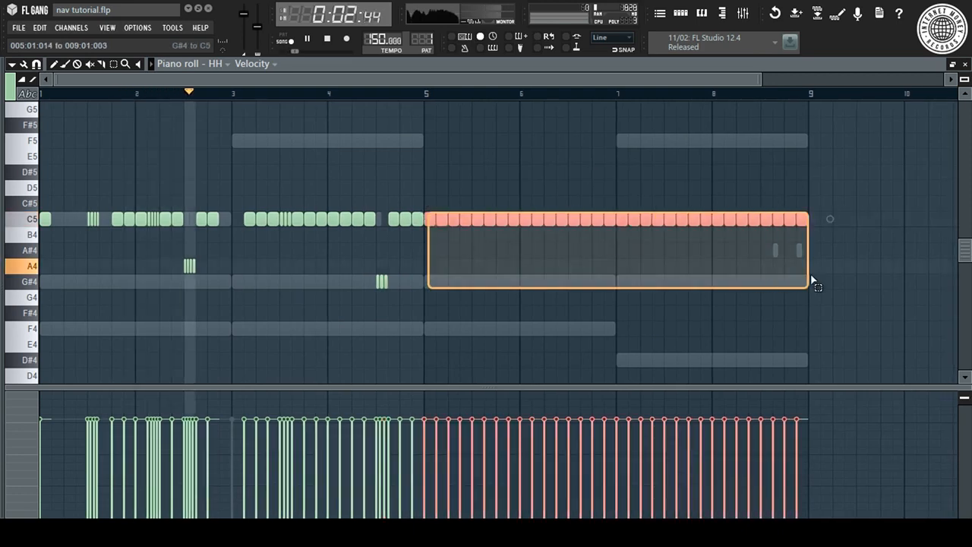
pyautogui.press('Delete')
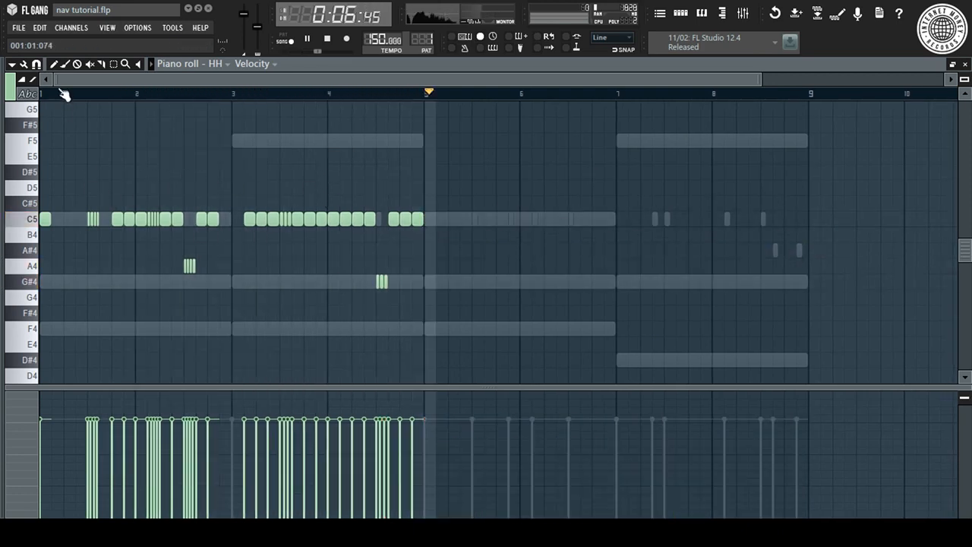
# Step: Set the snap to Cell and copy the whole hi-hat pattern of bars 1 to 4 into bars 5 to 8
pyautogui.click(36, 64)
pyautogui.click(65, 111)
pyautogui.hotkey('ctrl', 'a')
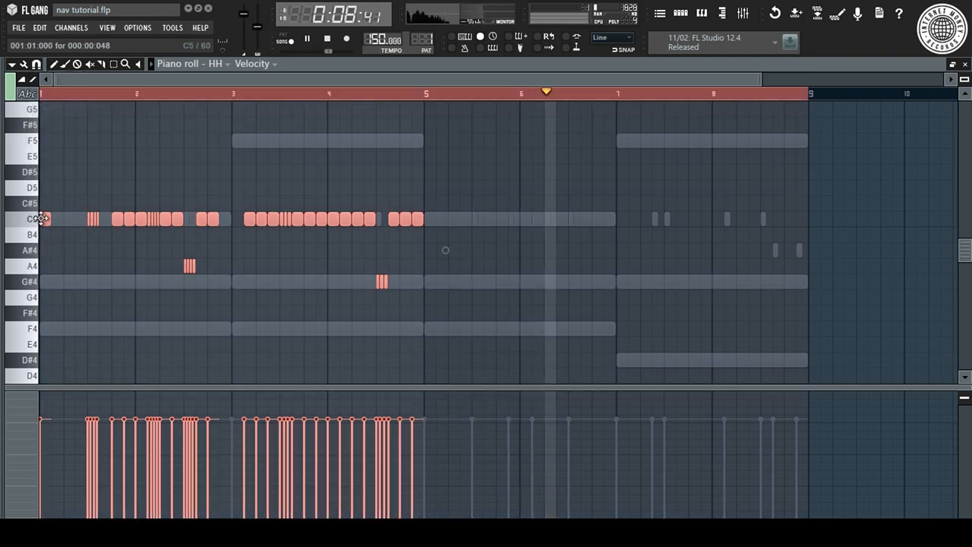
pyautogui.moveTo(47, 219); pyautogui.dragTo(437, 217)
pyautogui.press('space')
pyautogui.hotkey('ctrl', 'd')
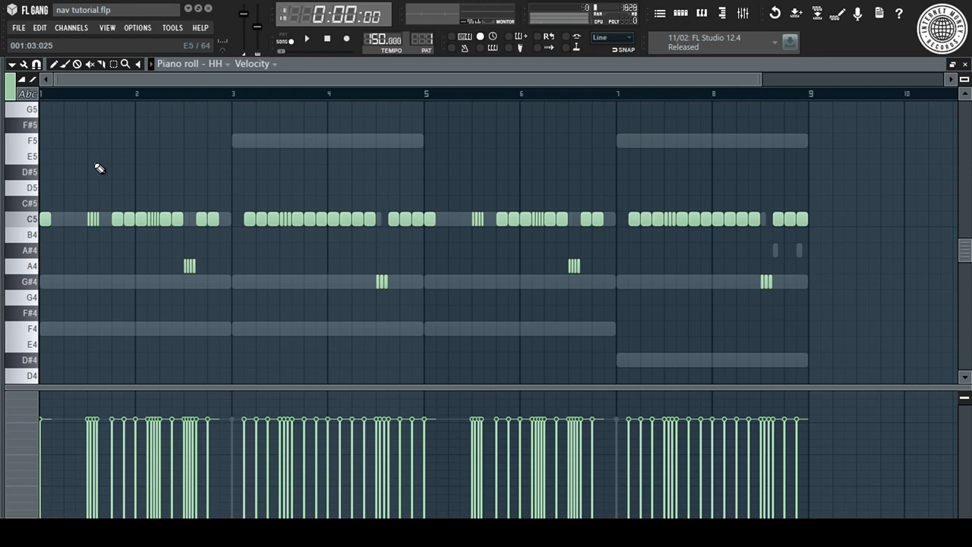
pyautogui.hotkey('ctrl', 'a')
pyautogui.hotkey('ctrl', 'd')
# Step: Lower the notes on beat 3 of bar 7 to A4, and the last note of bar 7 and first note of bar 8 to G4
pyautogui.scroll(5, 825, 96)
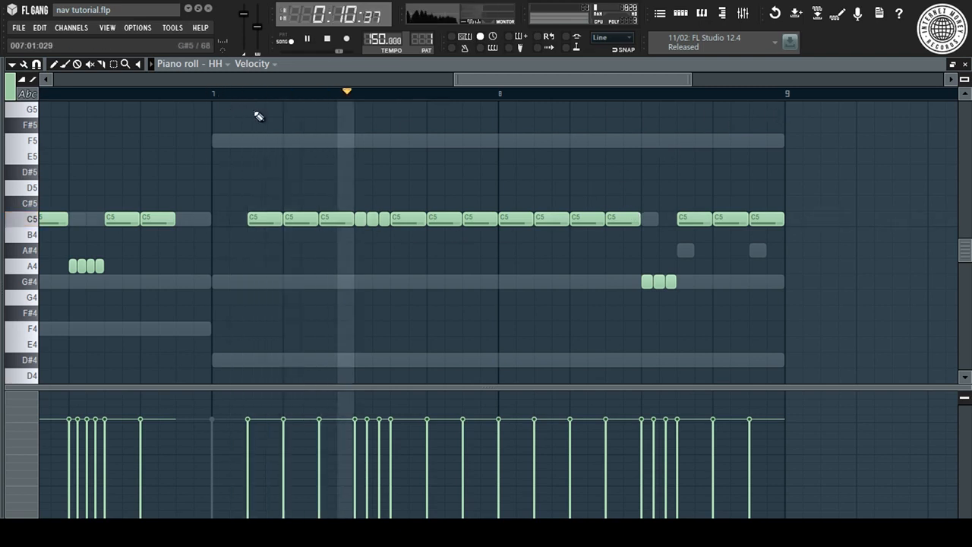
pyautogui.press('space')
pyautogui.press('space')
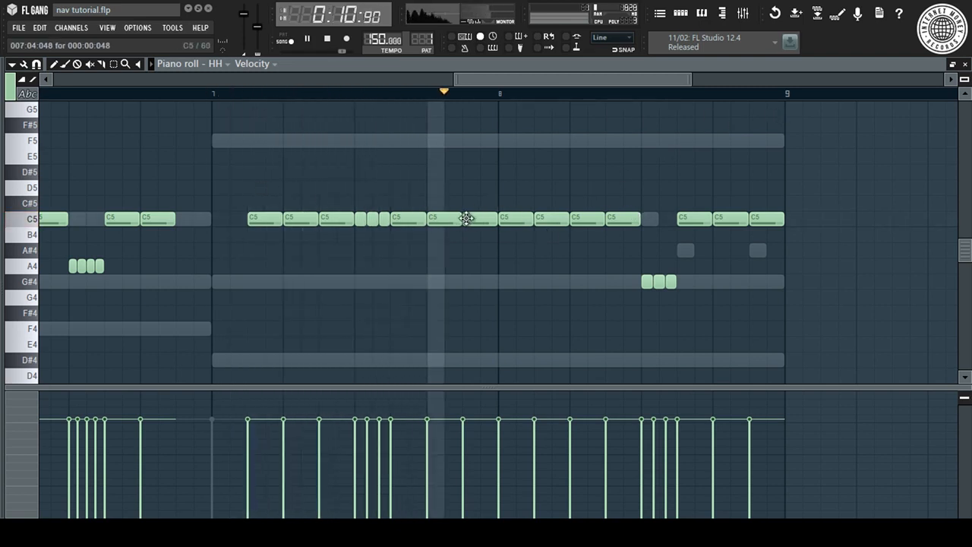
pyautogui.press('space')
pyautogui.press('space')
pyautogui.moveTo(409, 218); pyautogui.dragTo(380, 263)
pyautogui.hotkey('ctrl', 'd')
pyautogui.moveTo(490, 219); pyautogui.dragTo(476, 300)
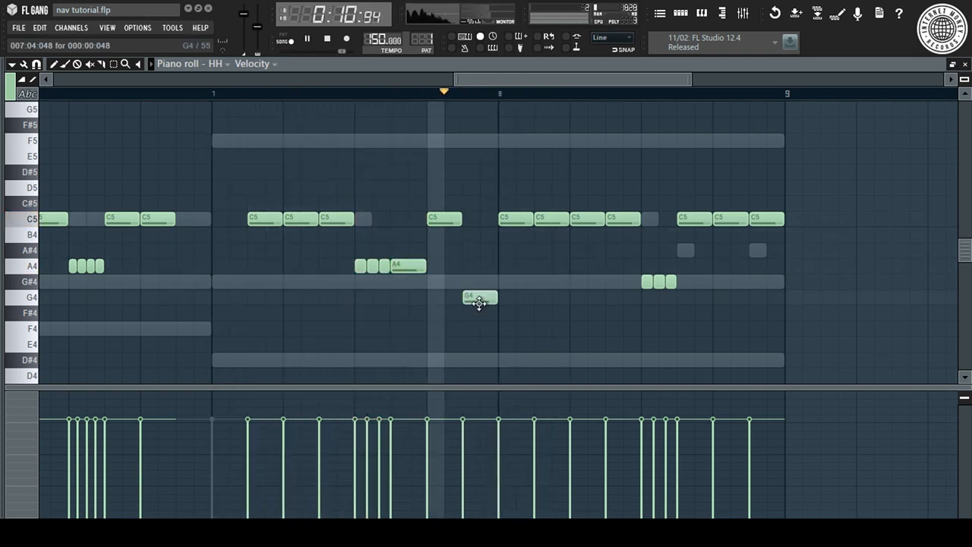
pyautogui.moveTo(516, 219); pyautogui.dragTo(517, 297)
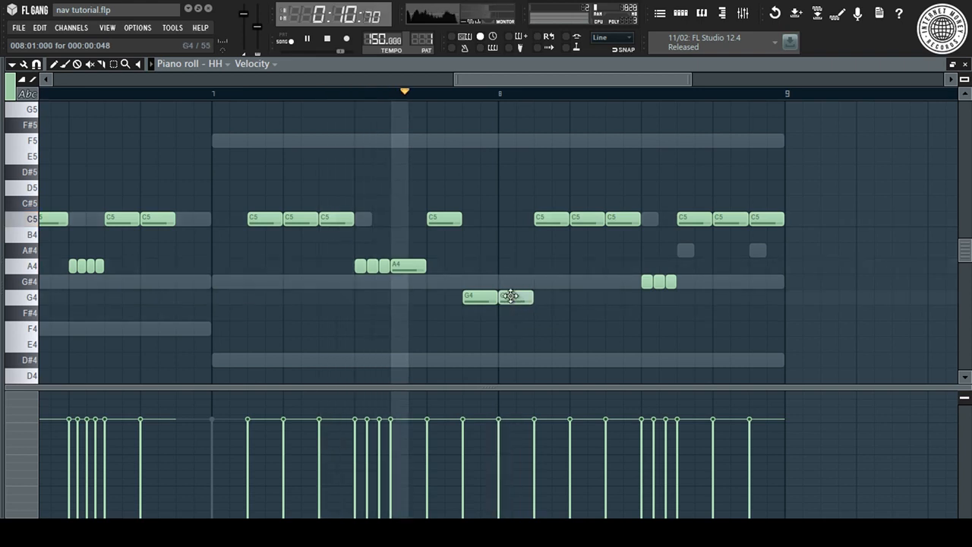
# Step: Set the snap to 1/6 beat and add three spaced short G#4 notes starting on beat 2 of bar 8
pyautogui.click(38, 63)
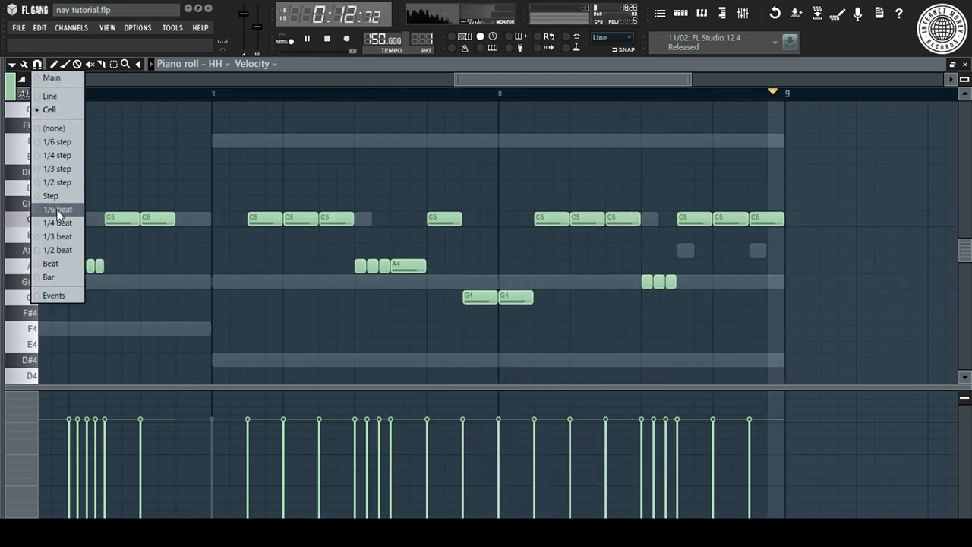
pyautogui.click(59, 210)
pyautogui.moveTo(580, 221); pyautogui.dragTo(580, 284)
pyautogui.click(599, 282)
pyautogui.click(623, 281)
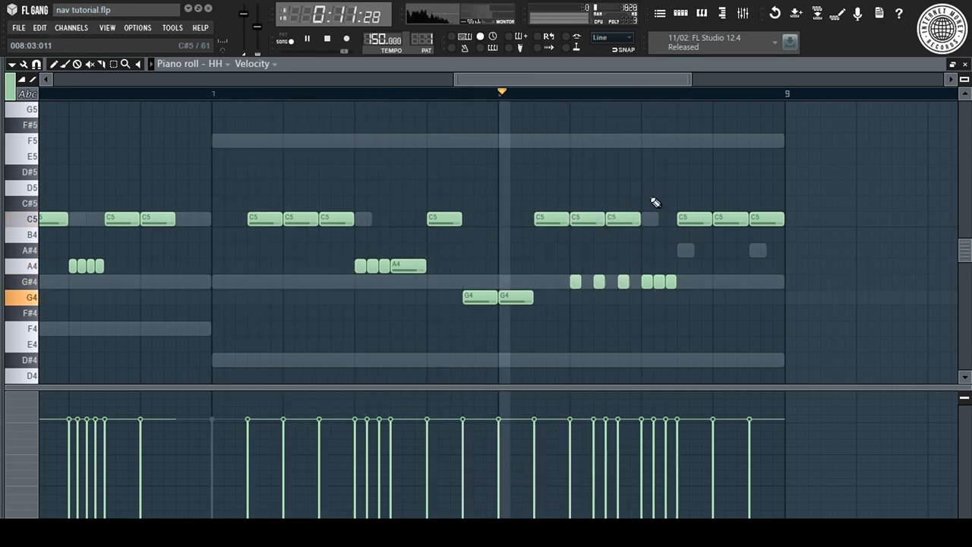
# Step: Raise the two C5 notes on beat 2 of bar 8 to D5
pyautogui.moveTo(641, 197); pyautogui.dragTo(590, 239)
pyautogui.hotkey('shift', 'Up')
pyautogui.hotkey('shift', 'Up')
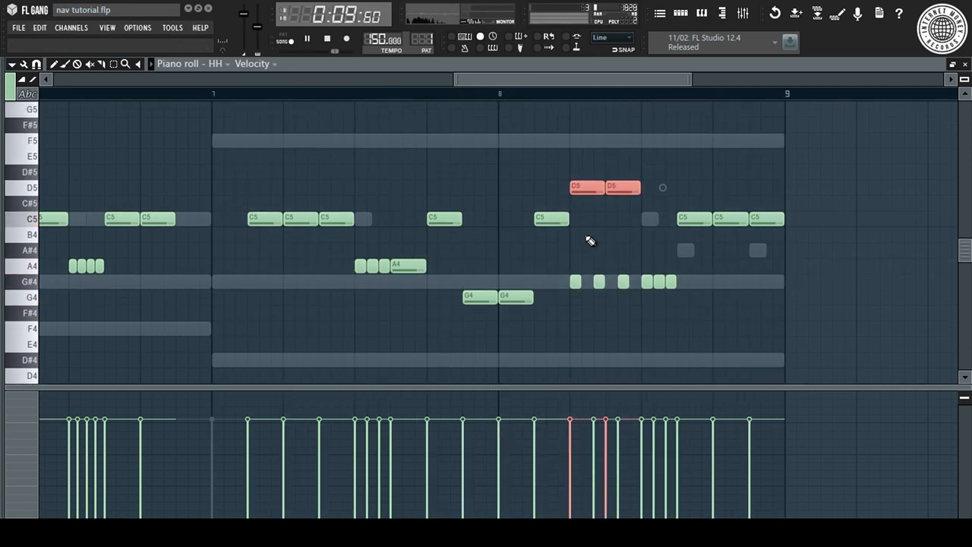
# Step: On beat 3 of bar 8, replace the last two short G#4 hits with one longer G#4 note, and add a C5 note on the beat
pyautogui.click(684, 220)
pyautogui.rightClick(659, 282)
pyautogui.rightClick(671, 282)
pyautogui.click(696, 282)
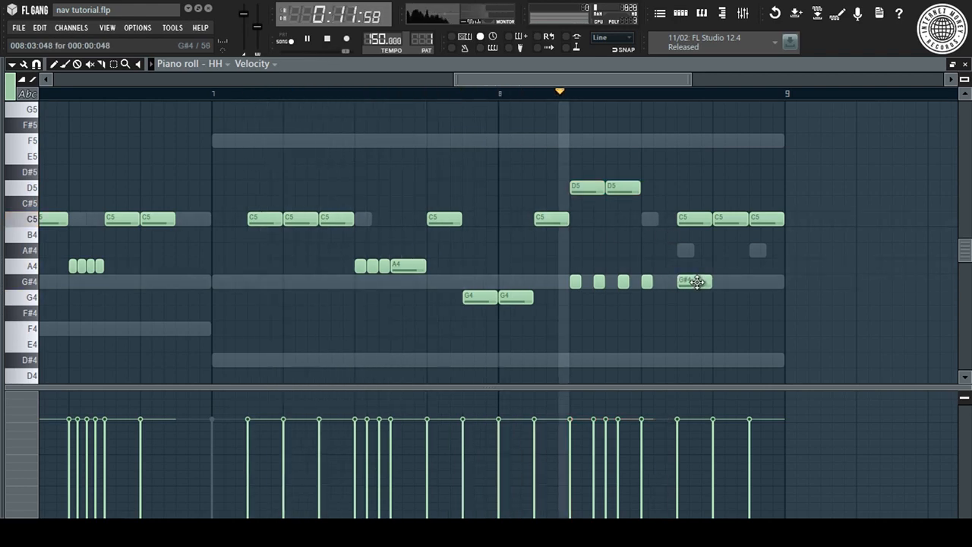
pyautogui.click(652, 222)
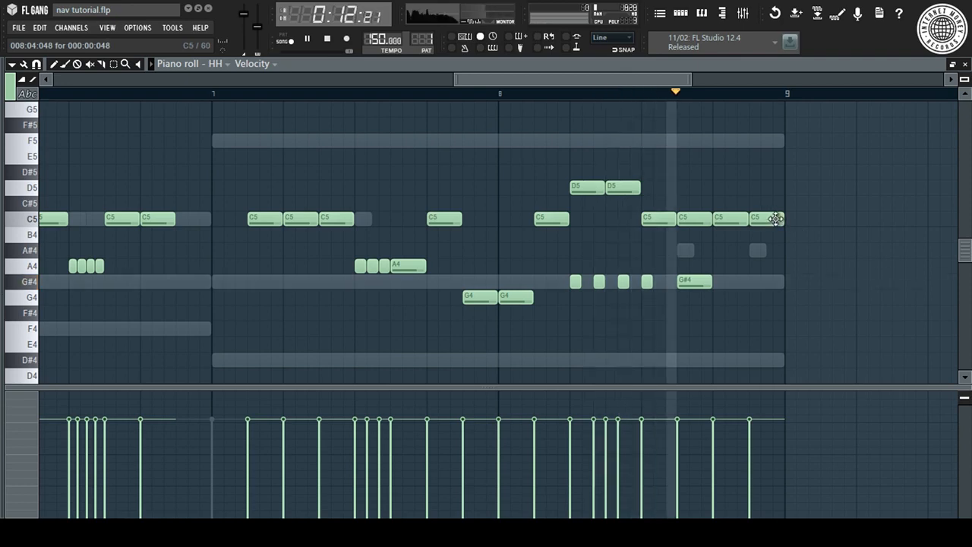
# Step: Replace the last C5 note of bar 8 with three short F5 hits and return to the channel rack
pyautogui.press('space')
pyautogui.moveTo(754, 218); pyautogui.dragTo(754, 138)
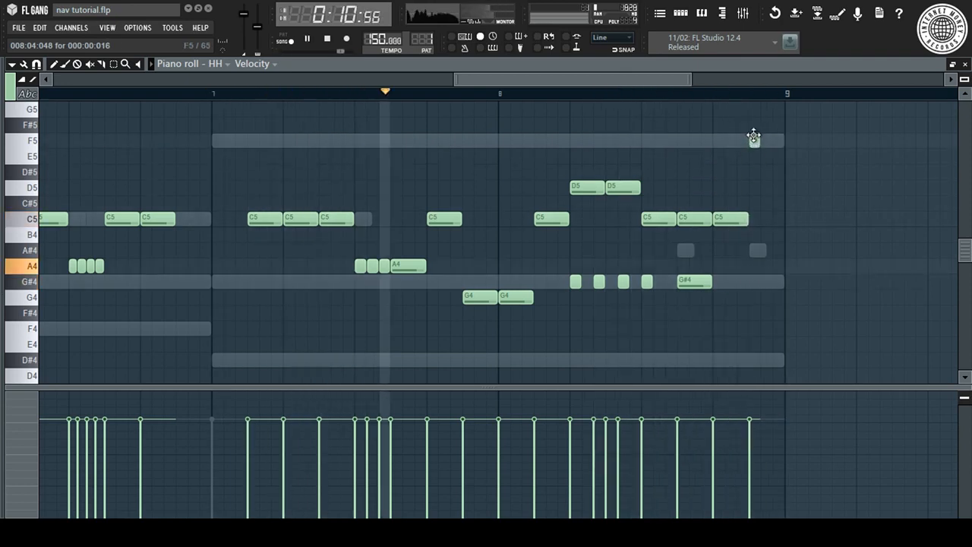
pyautogui.click(766, 141)
pyautogui.click(789, 142)
pyautogui.rightClick(790, 142)
pyautogui.click(775, 140)
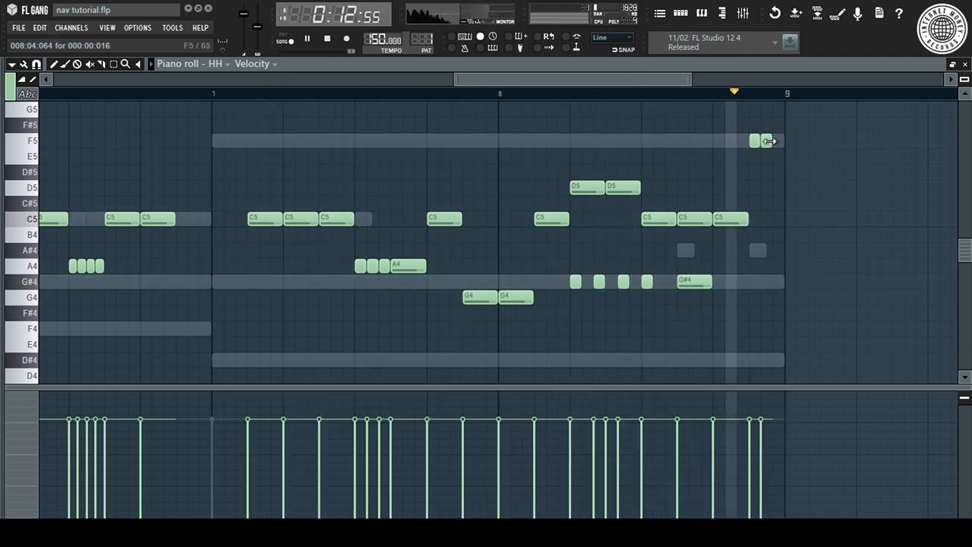
pyautogui.scroll(-3, 802, 104)
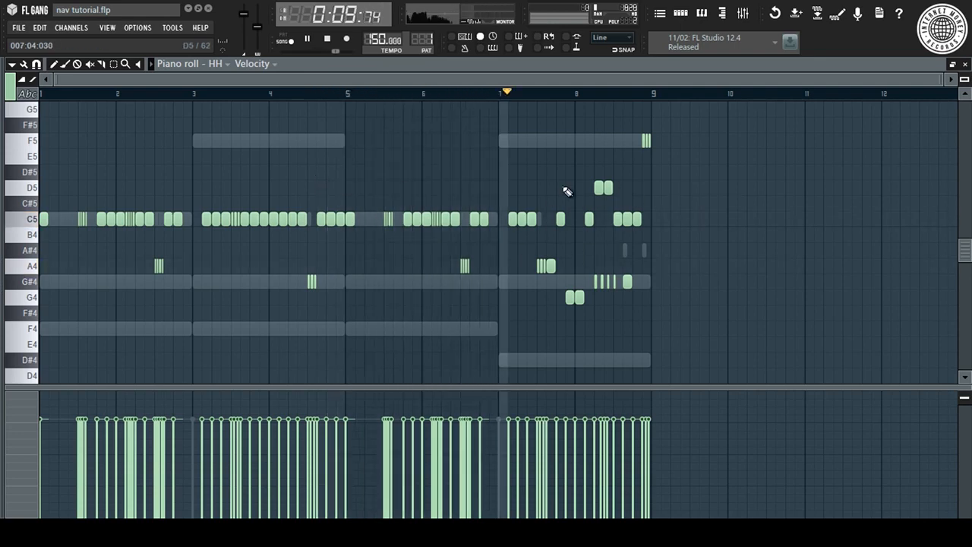
pyautogui.press('Escape')
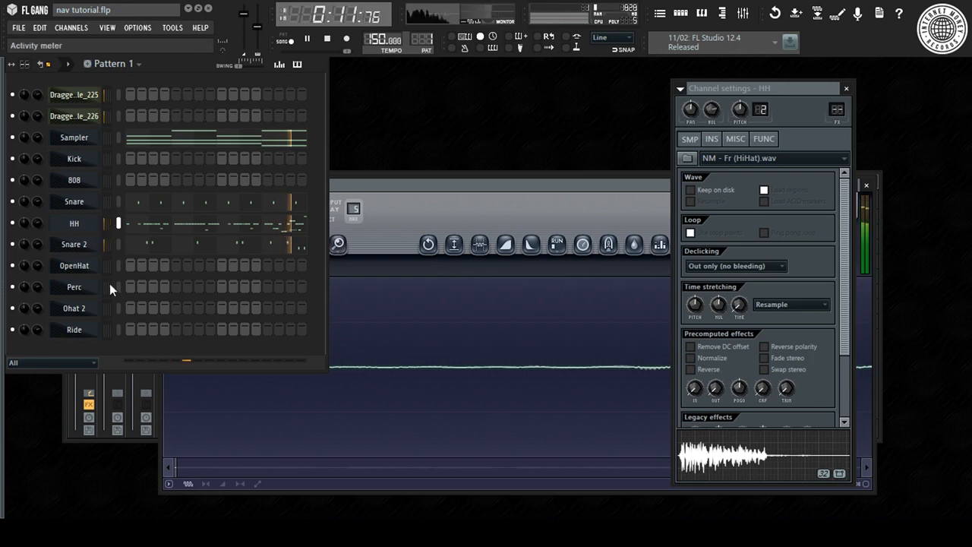
# Step: Send the OpenHat channel's pattern to the piano roll and delete all of its notes
pyautogui.click(176, 265)
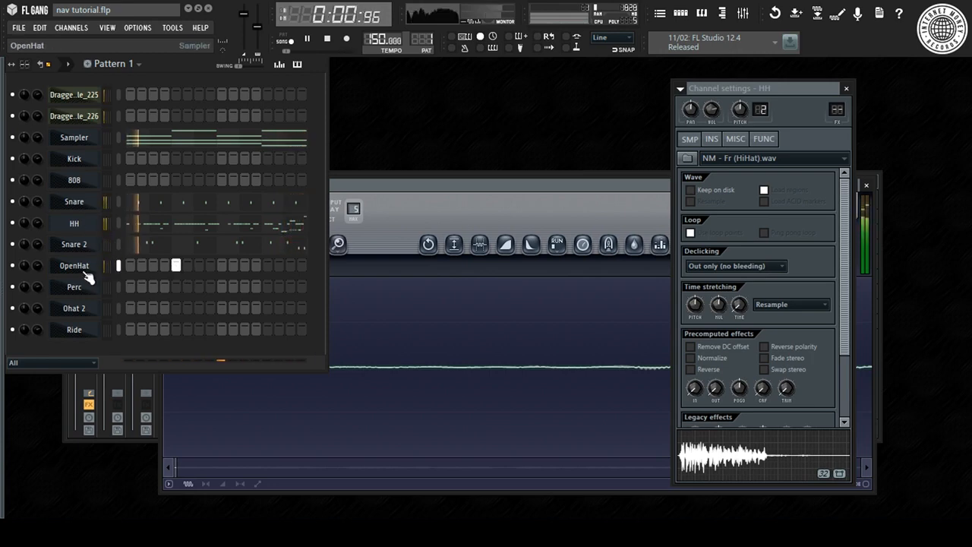
pyautogui.rightClick(89, 265)
pyautogui.click(139, 266)
pyautogui.scroll(-6, 193, 99)
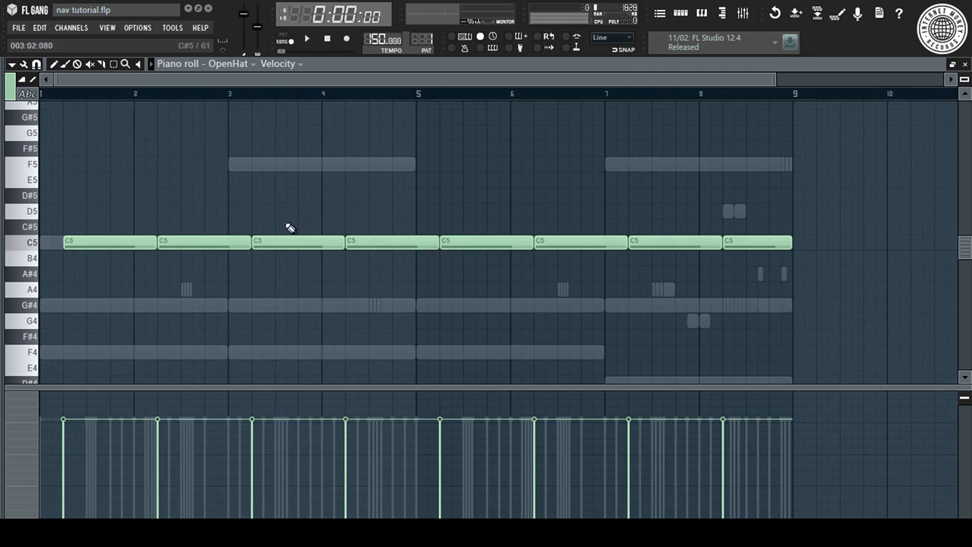
pyautogui.hotkey('ctrl', 'a')
pyautogui.press('Delete')
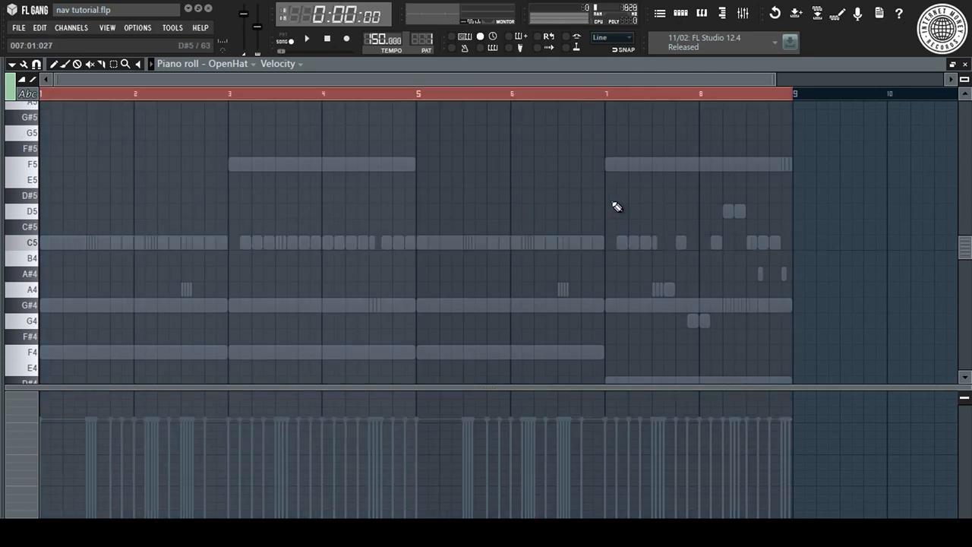
# Step: Add a one-beat C5 open-hat note on beat 2 of bar 2
pyautogui.press('space')
pyautogui.scroll(3, 57, 102)
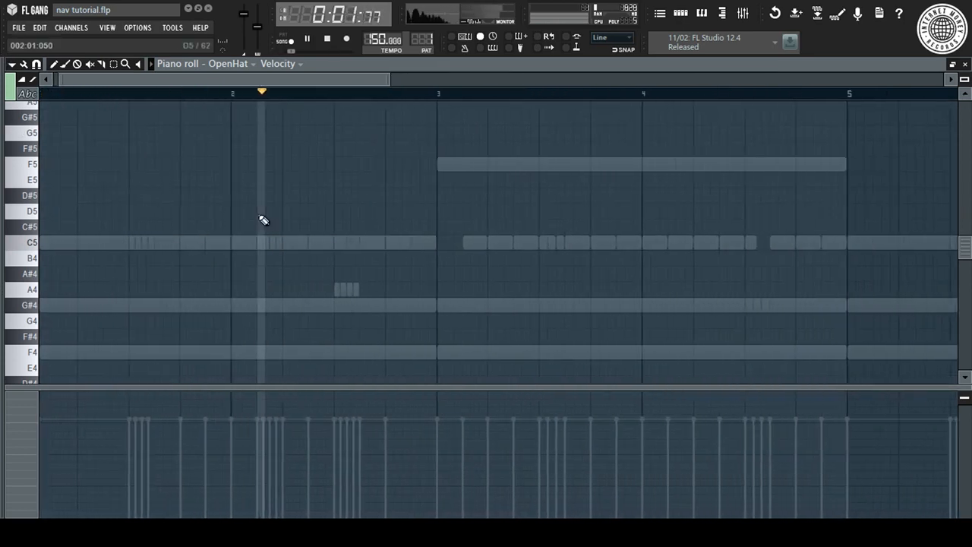
pyautogui.press('space')
pyautogui.click(263, 243)
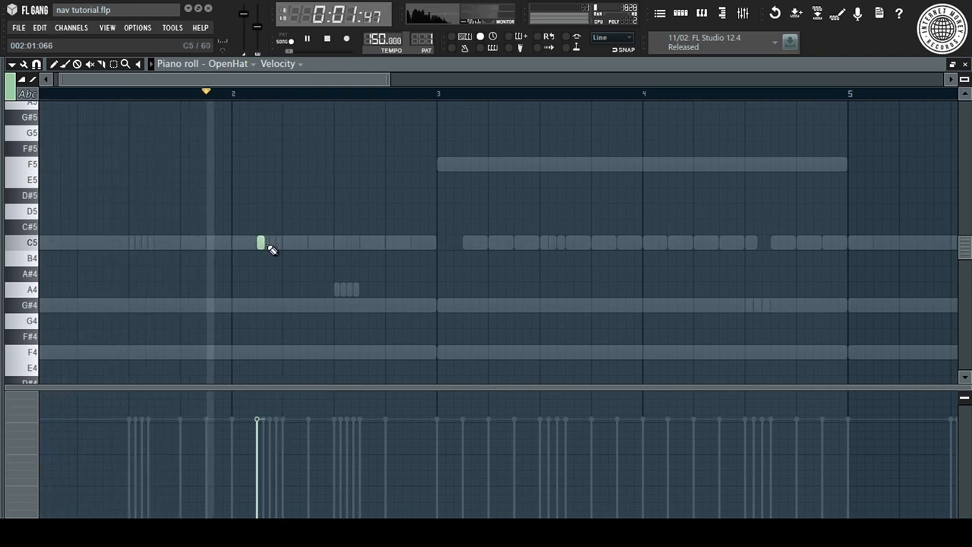
pyautogui.moveTo(263, 241); pyautogui.dragTo(331, 240)
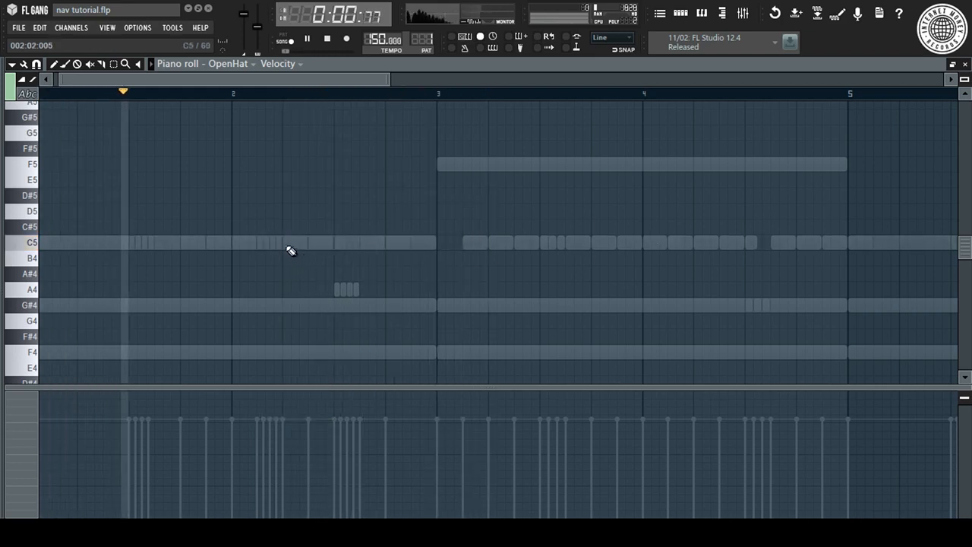
pyautogui.click(287, 243)
pyautogui.moveTo(349, 242); pyautogui.dragTo(330, 246)
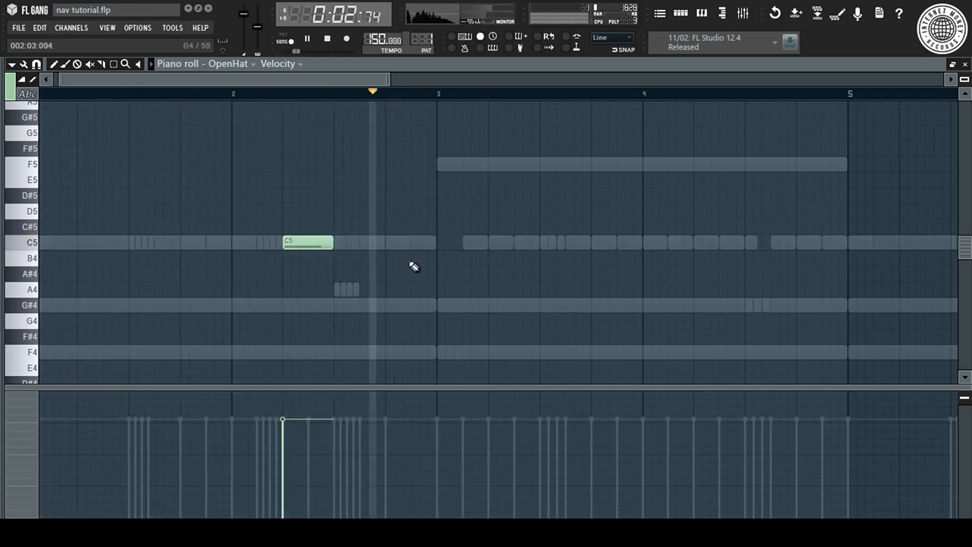
# Step: Add a one-beat G#4 open-hat note on beat 2 of bar 4
pyautogui.click(544, 306)
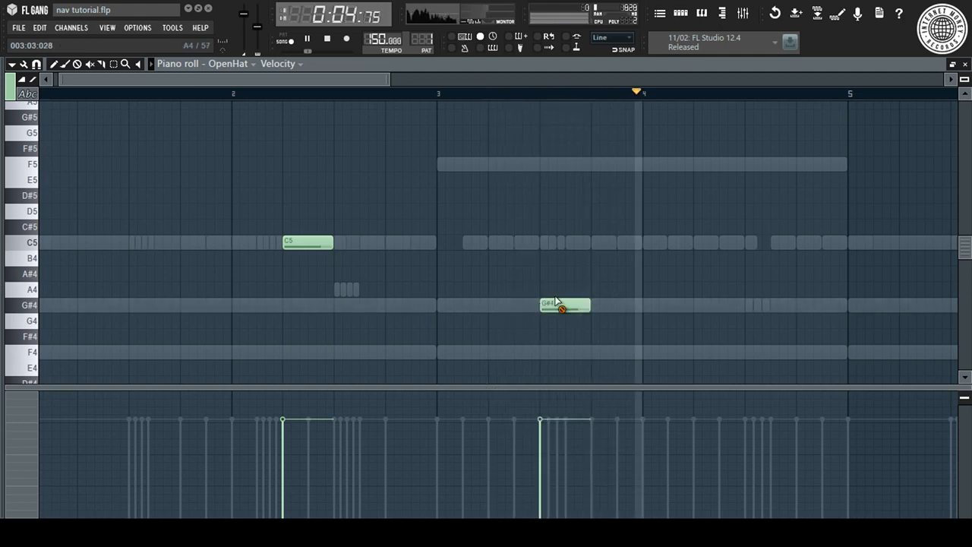
pyautogui.rightClick(545, 307)
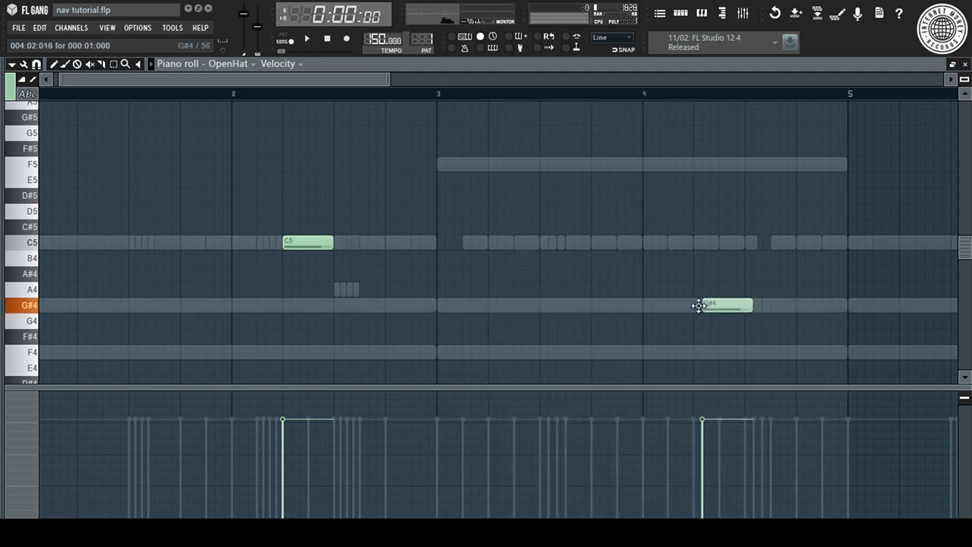
pyautogui.scroll(-3, 363, 94)
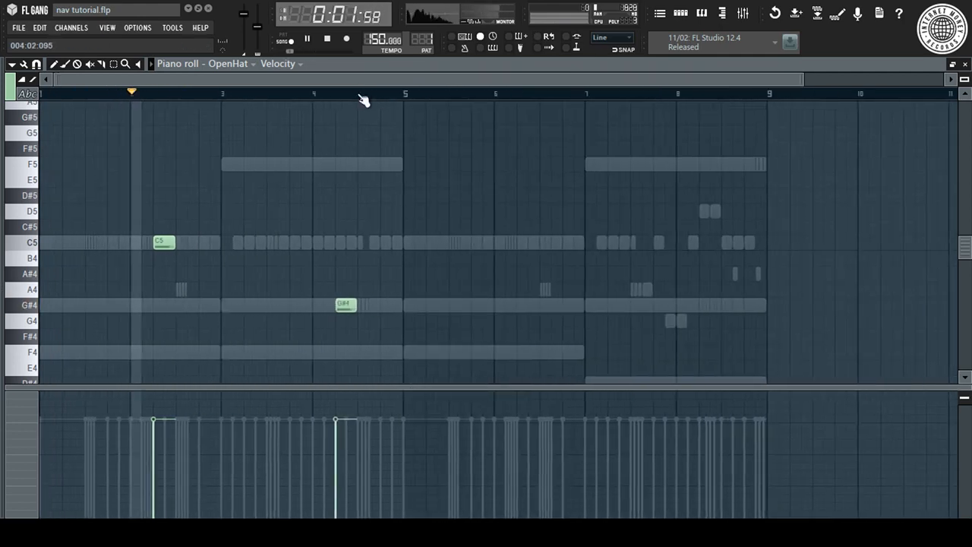
# Step: Repeat the C5 and G#4 open-hat notes on beat 2 of bars 6 and 8, and return to the channel rack
pyautogui.hotkey('ctrl', 'a')
pyautogui.moveTo(164, 242); pyautogui.dragTo(524, 243)
pyautogui.click(525, 189)
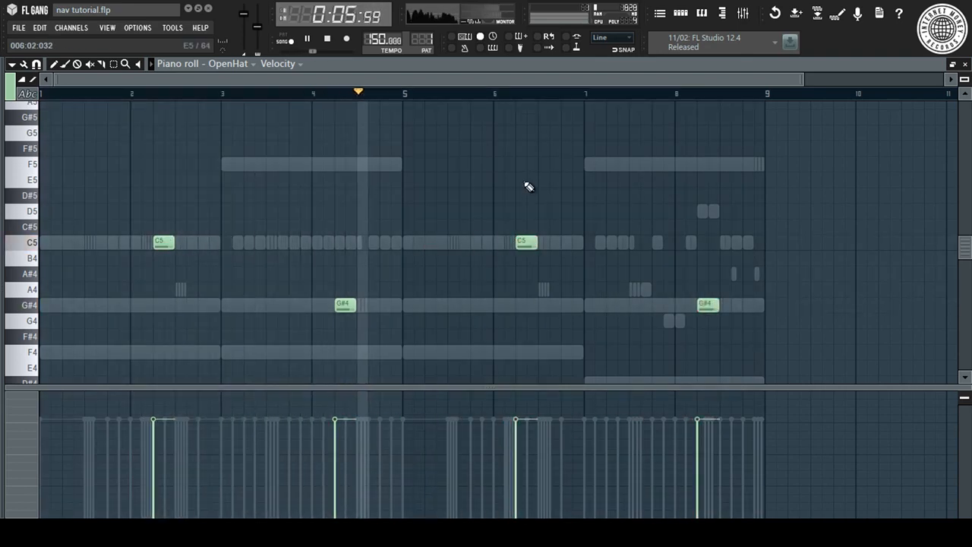
pyautogui.press('Escape')
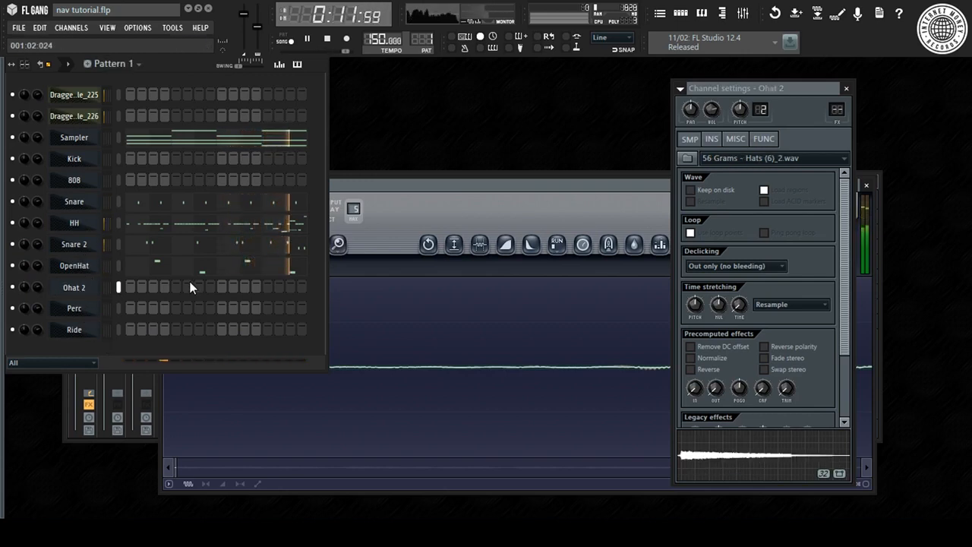
# Step: Place an Ohat 2 hit on step 9 and send the channel's pattern to the piano roll
pyautogui.click(221, 286)
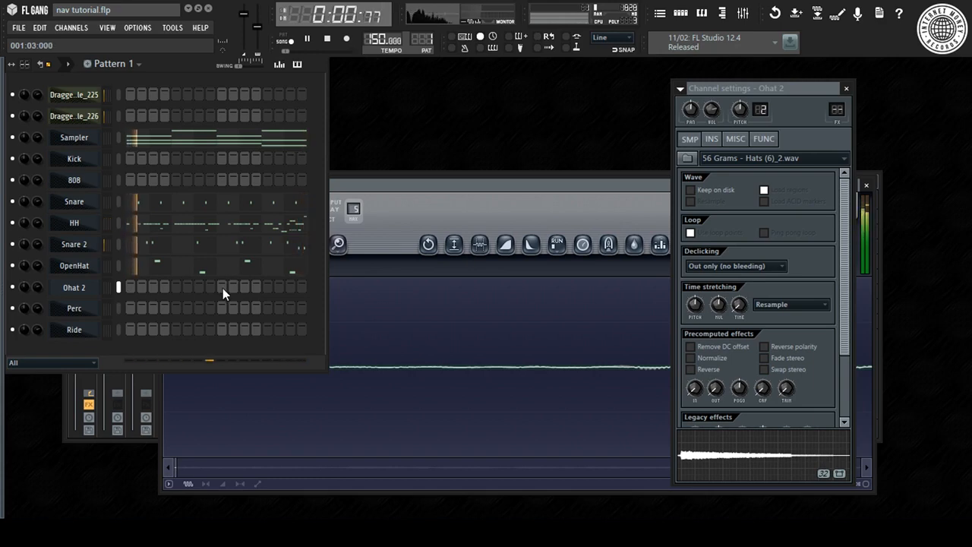
pyautogui.rightClick(101, 288)
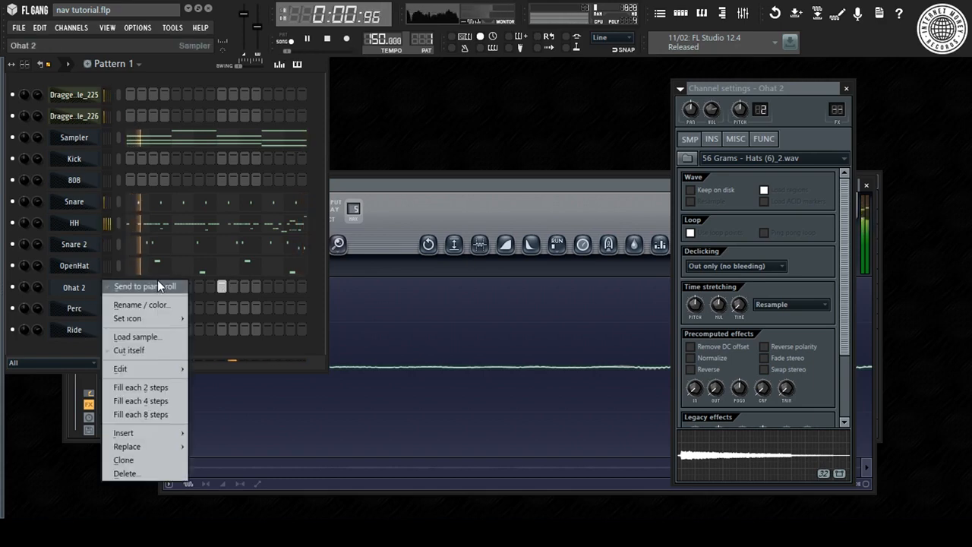
pyautogui.click(151, 287)
pyautogui.scroll(-5, 156, 95)
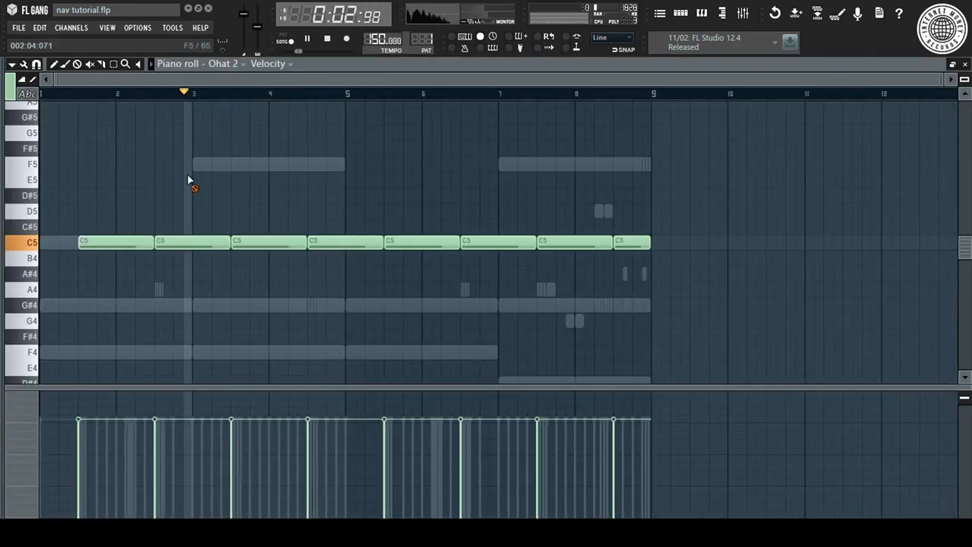
# Step: Delete the Ohat 2 notes in bars 2, 4, 6 and 8, and shorten the remaining C5 notes to brief hits
pyautogui.rightClick(335, 242)
pyautogui.rightClick(471, 242)
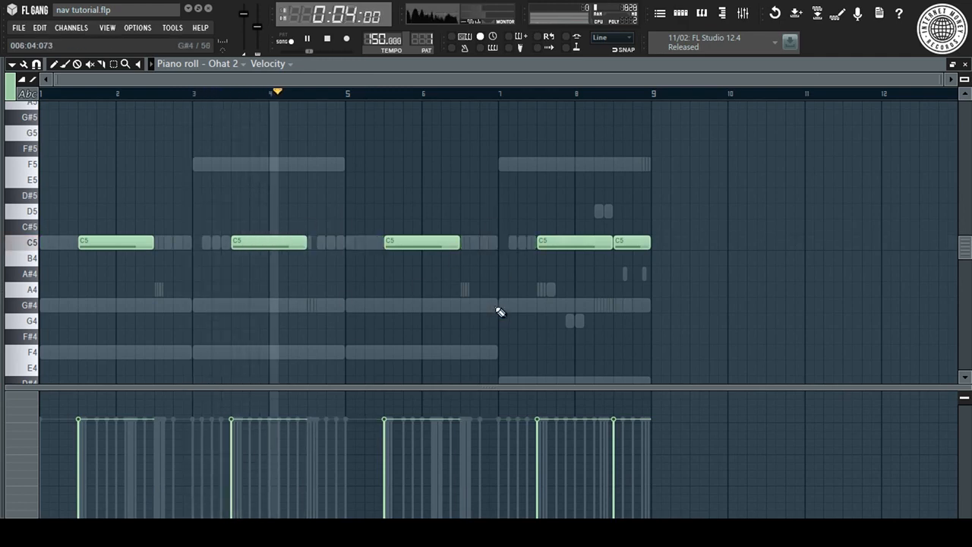
pyautogui.rightClick(630, 242)
pyautogui.hotkey('ctrl', 'a')
pyautogui.moveTo(612, 241); pyautogui.dragTo(428, 242)
pyautogui.hotkey('ctrl', 'd')
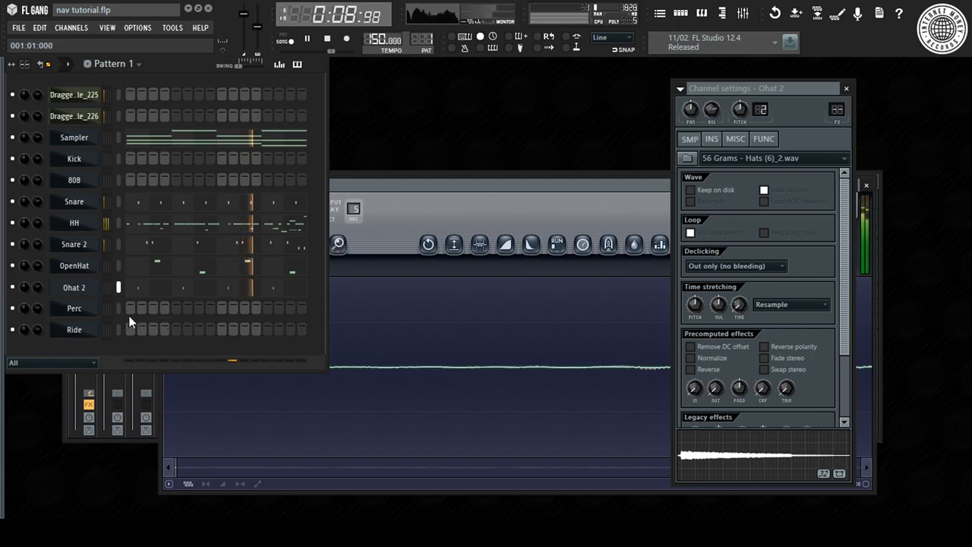
# Step: Place a Perc hit on step 7, and add a short full-velocity C5 kick at the start of bar 1
pyautogui.click(200, 308)
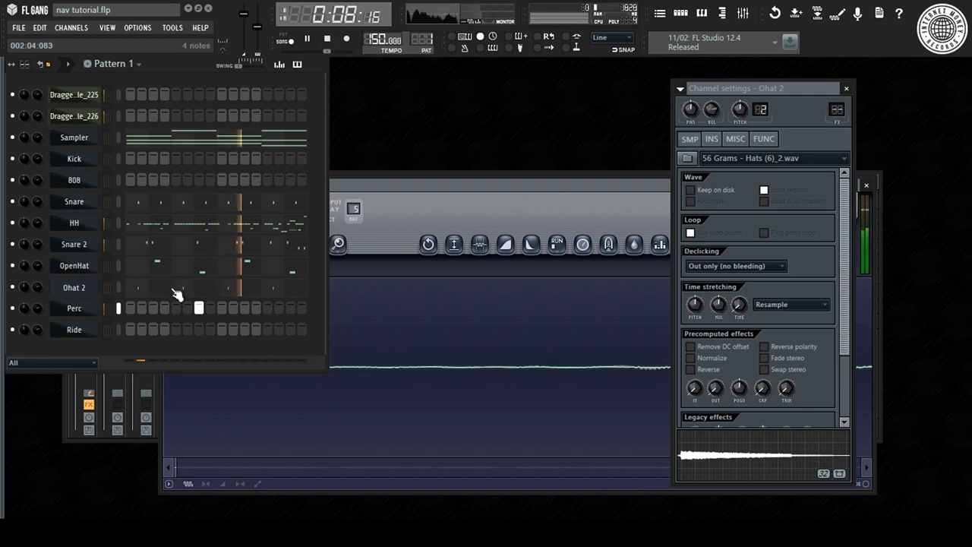
pyautogui.rightClick(80, 158)
pyautogui.click(135, 162)
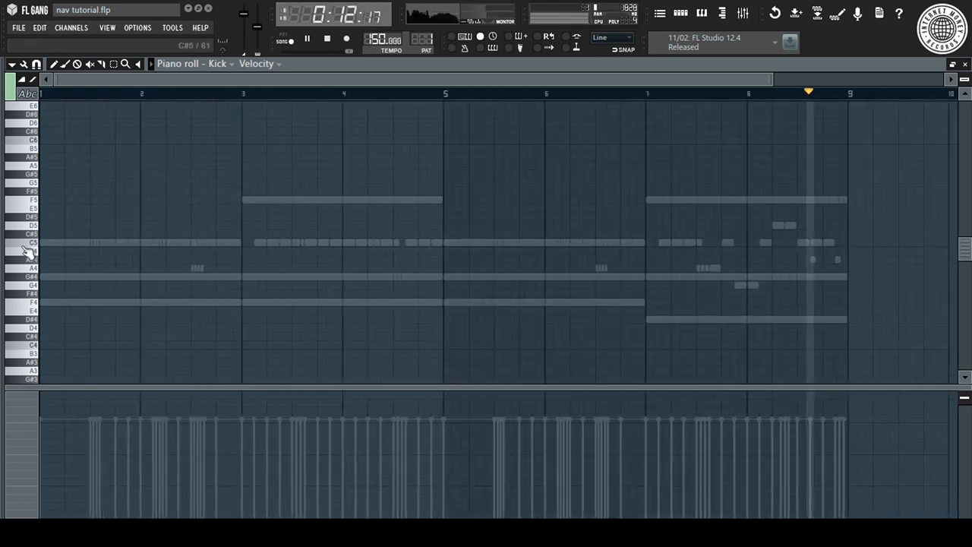
pyautogui.scroll(4, 45, 96)
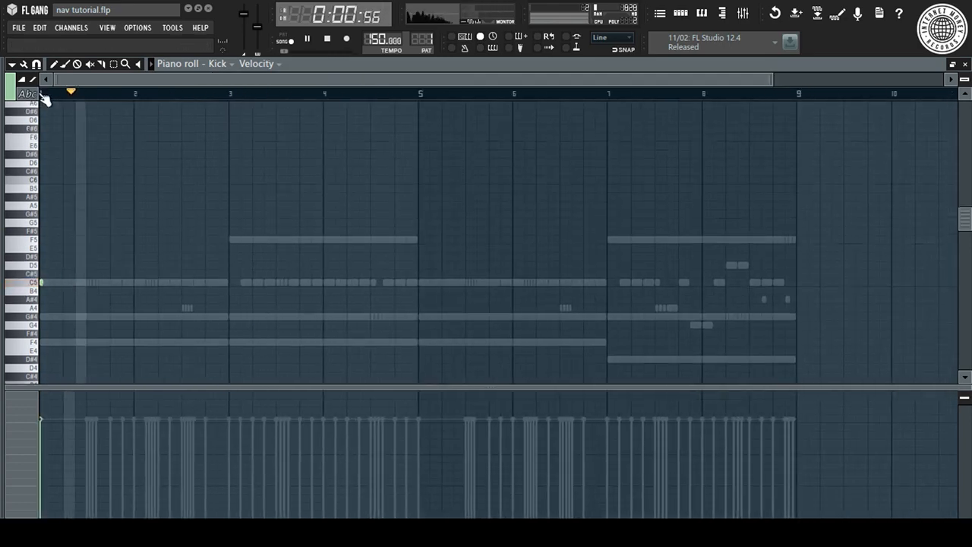
pyautogui.scroll(5, 48, 95)
pyautogui.scroll(-4, 148, 159)
pyautogui.press('space')
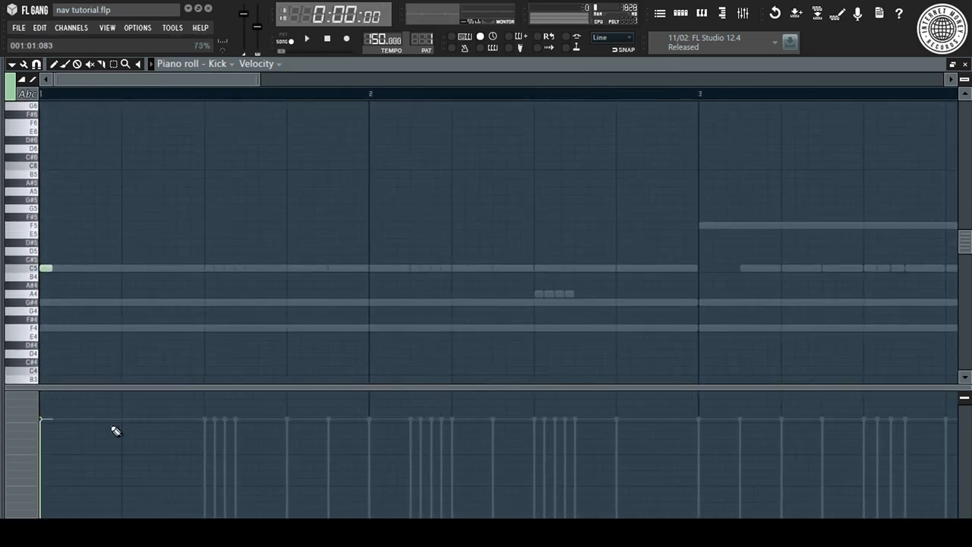
pyautogui.press('space')
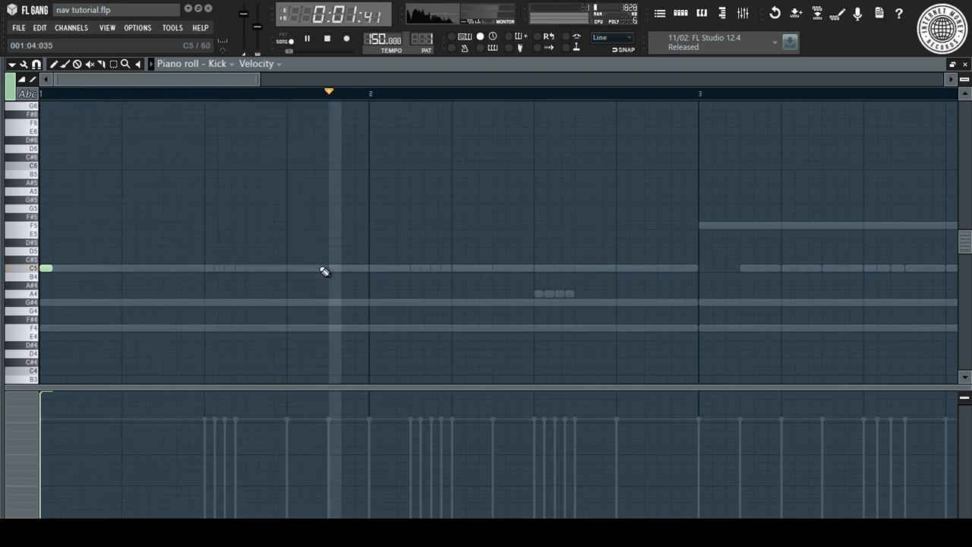
# Step: Check the output device in the audio settings and close them
pyautogui.press('space')
pyautogui.click(141, 28)
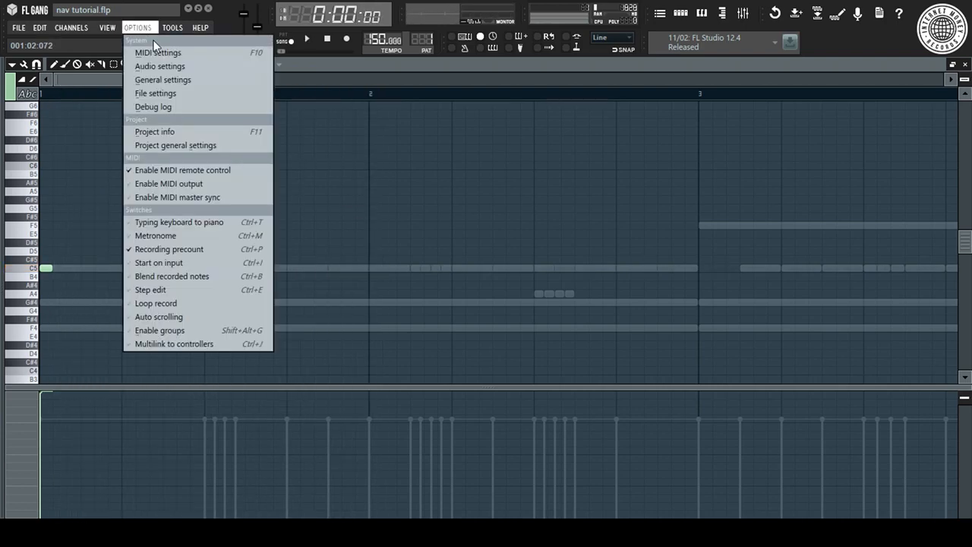
pyautogui.click(199, 68)
pyautogui.click(468, 80)
pyautogui.click(466, 82)
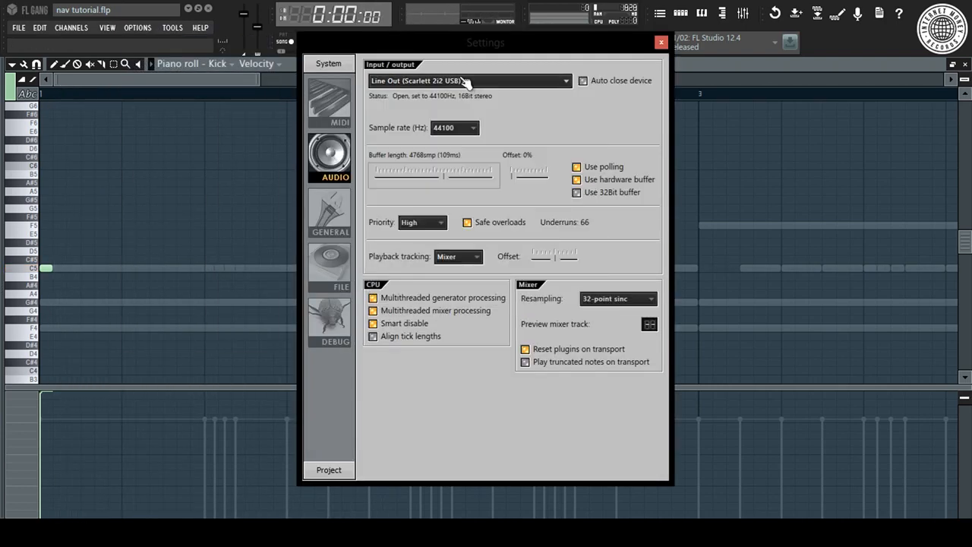
pyautogui.click(661, 44)
# Step: Add short C5 kick notes on beat 2 of bars 2, 3 and 4
pyautogui.press('space')
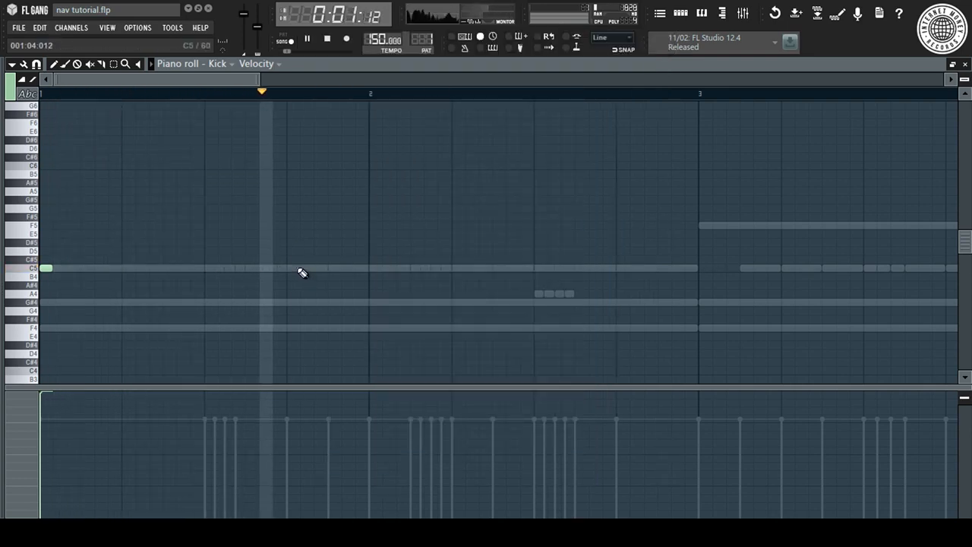
pyautogui.press('space')
pyautogui.press('space')
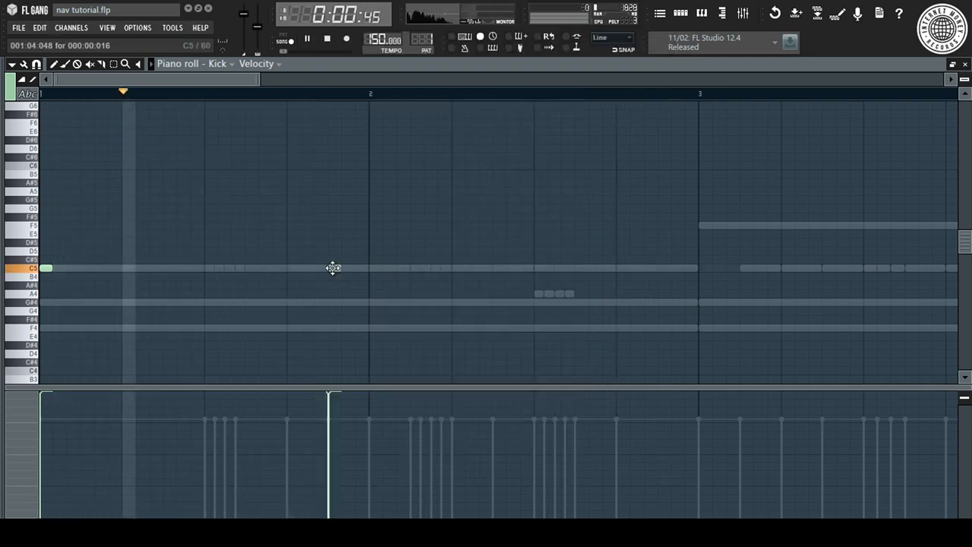
pyautogui.click(459, 268)
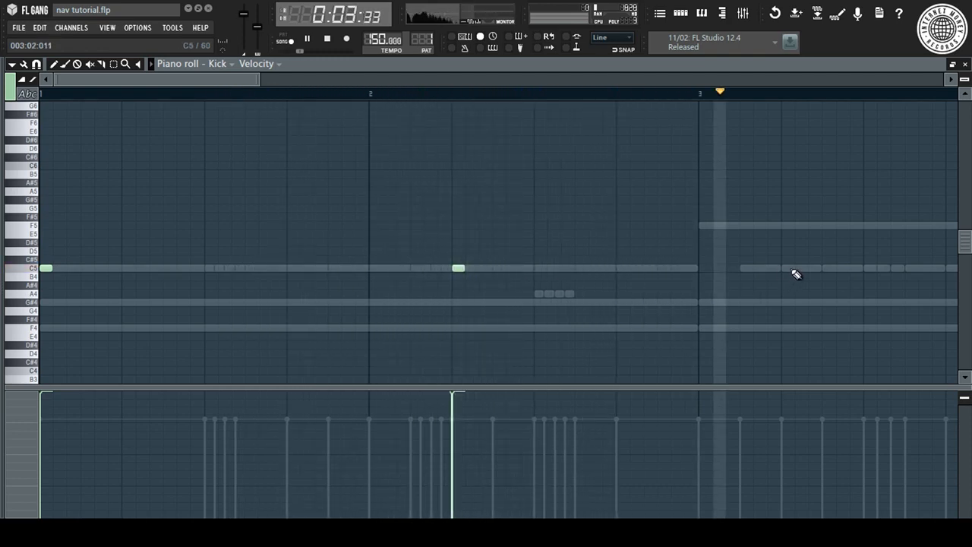
pyautogui.click(792, 269)
pyautogui.scroll(-4, 673, 93)
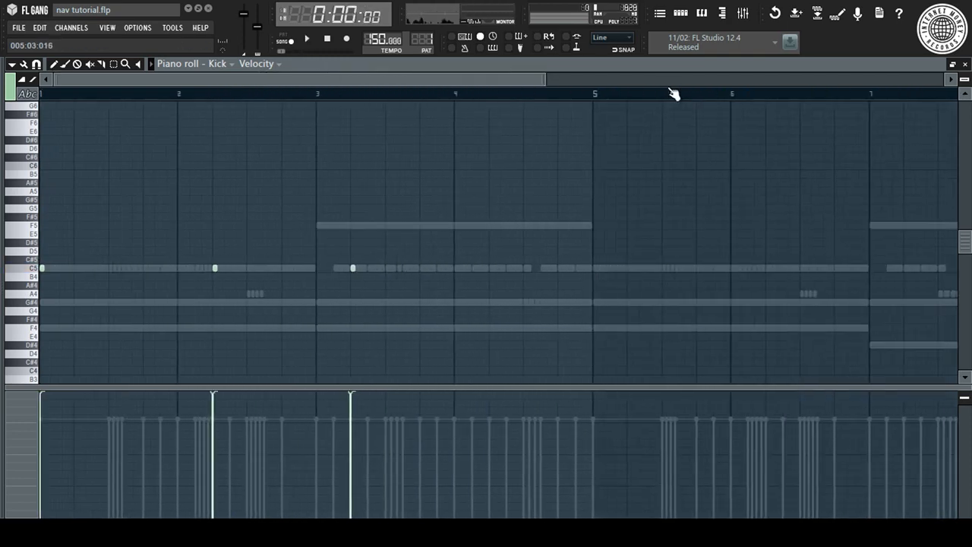
pyautogui.scroll(3, 506, 97)
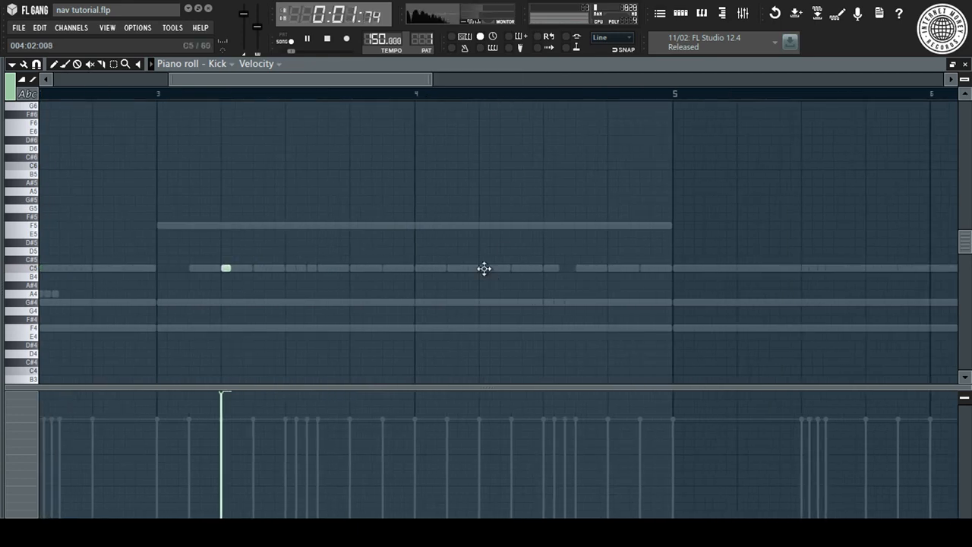
pyautogui.scroll(-4, 474, 95)
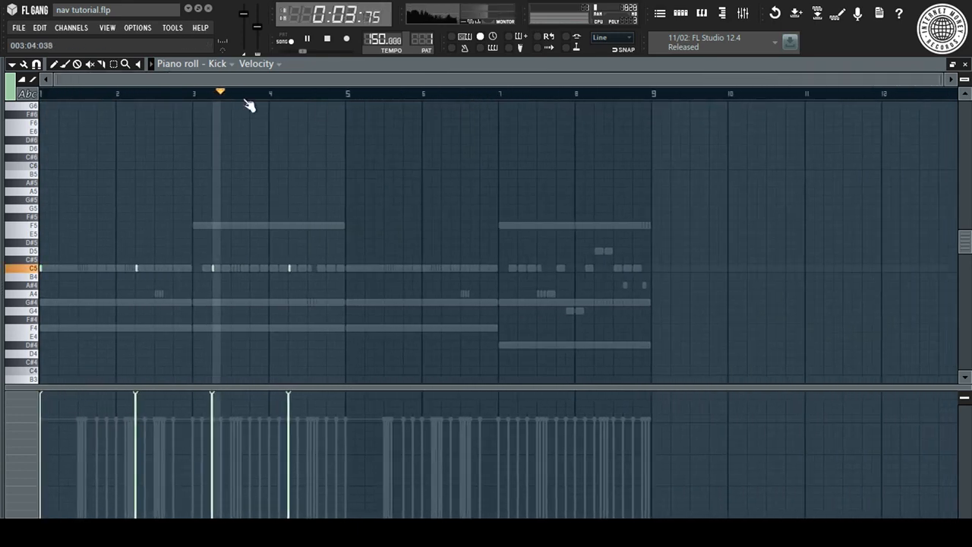
# Step: Place another short C5 kick in bar 4, halfway between beats 3 and 4
pyautogui.click(321, 269)
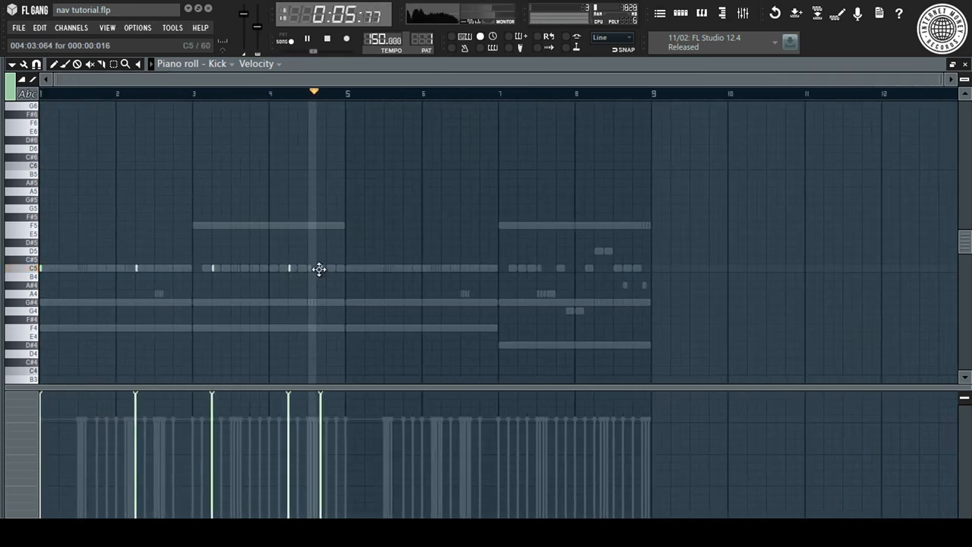
pyautogui.press('space')
pyautogui.scroll(6, 311, 102)
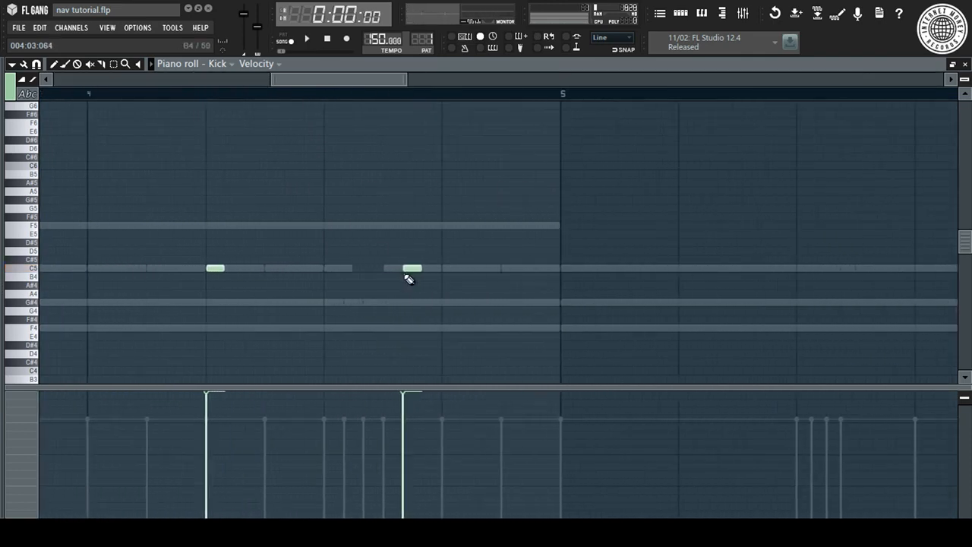
pyautogui.rightClick(402, 271)
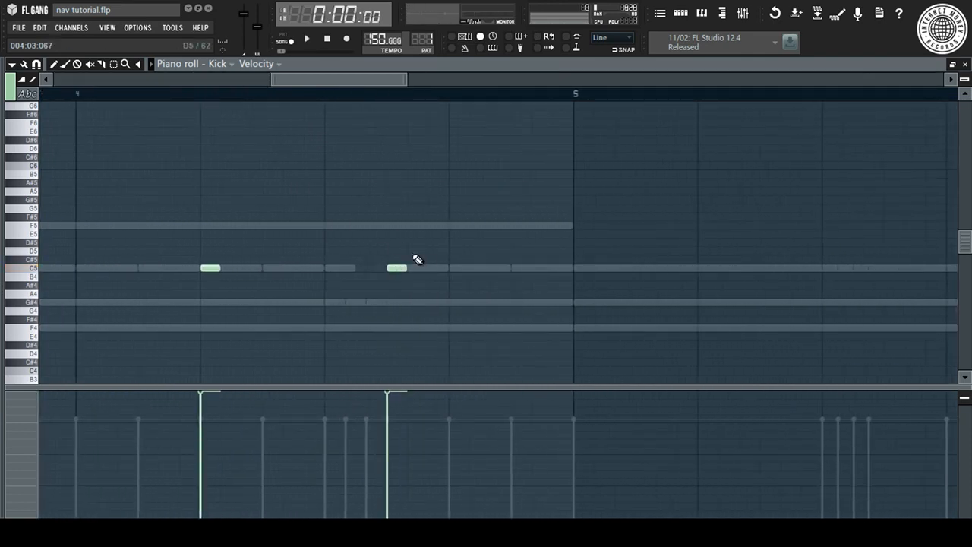
pyautogui.scroll(-3, 429, 97)
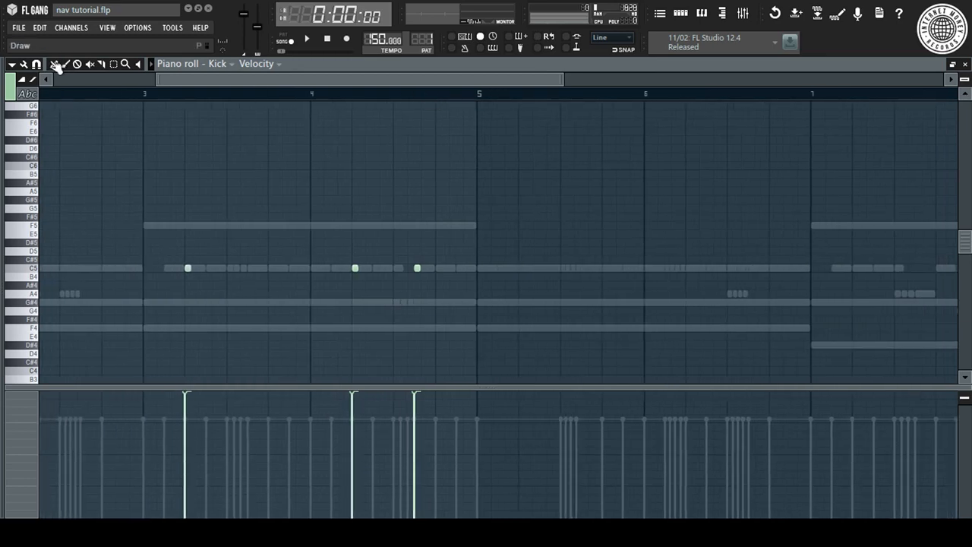
# Step: Add a short C5 kick in bar 4, halfway between beat 4 and the start of bar 5
pyautogui.click(38, 64)
pyautogui.scroll(4, 327, 92)
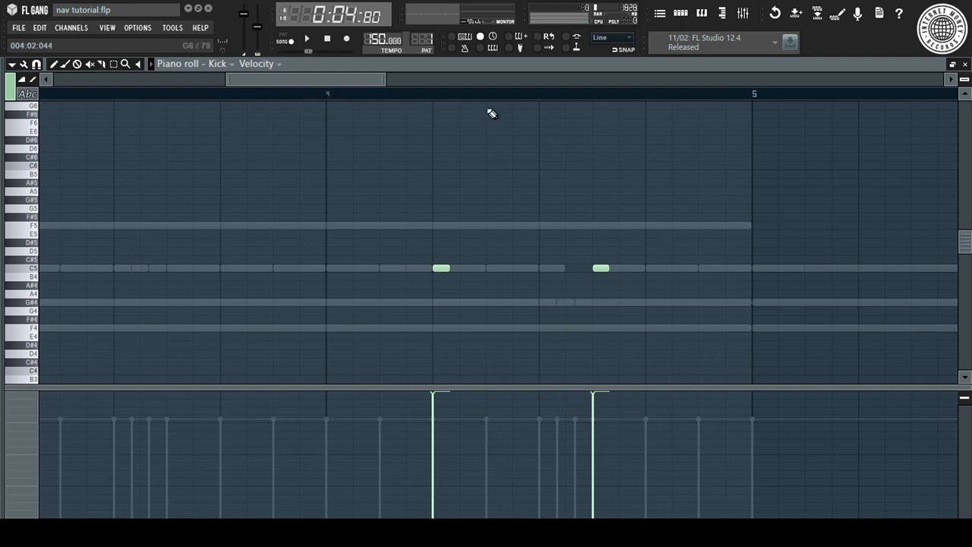
pyautogui.press('space')
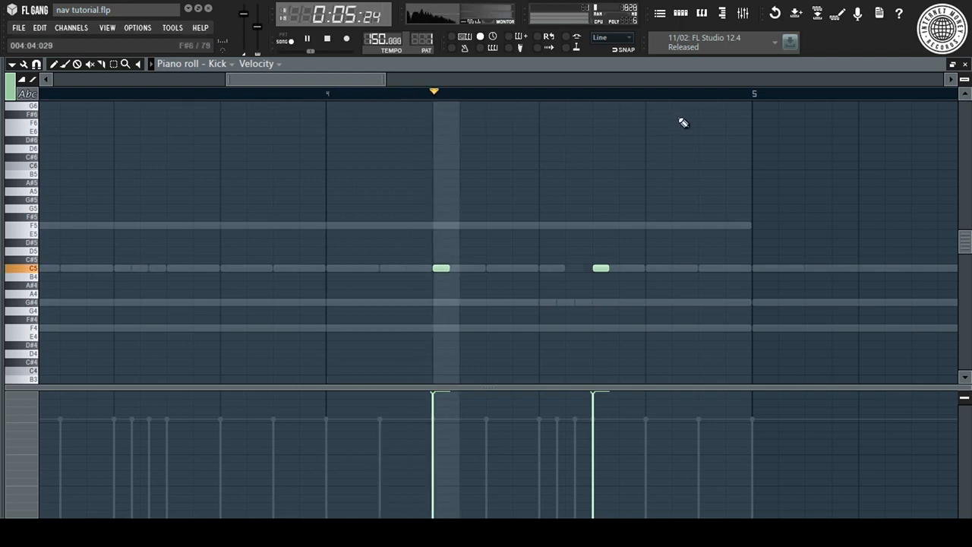
pyautogui.click(705, 269)
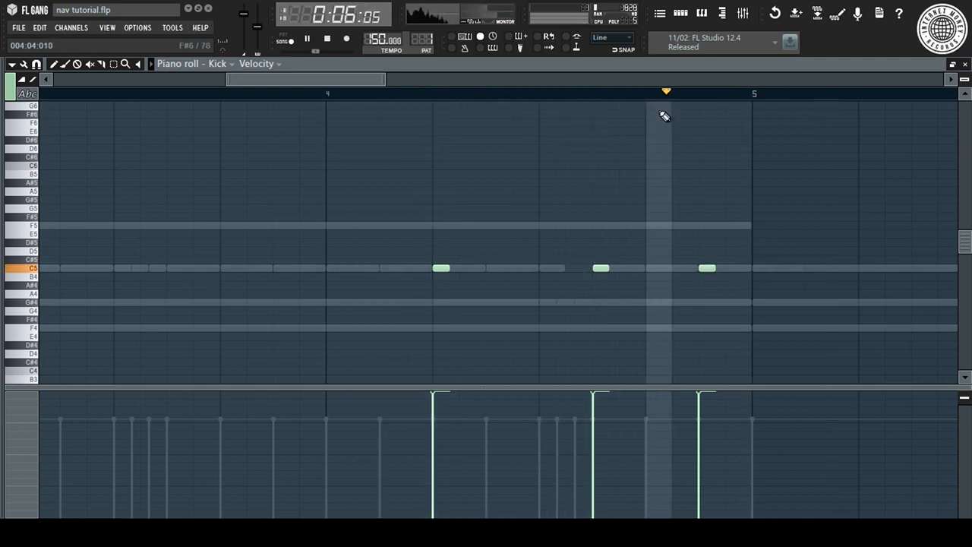
# Step: Duplicate the kick notes of bars 1–4 into bars 5–8 and add a short C5 kick on beat 4 of bar 5
pyautogui.scroll(-4, 686, 95)
pyautogui.scroll(-3, 686, 95)
pyautogui.hotkey('ctrl', 'a')
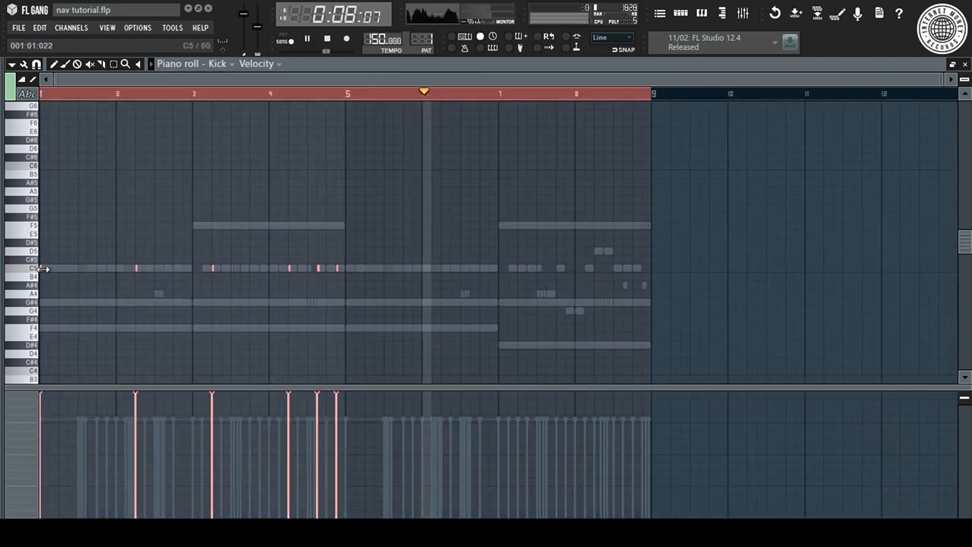
pyautogui.moveTo(40, 269); pyautogui.dragTo(350, 274)
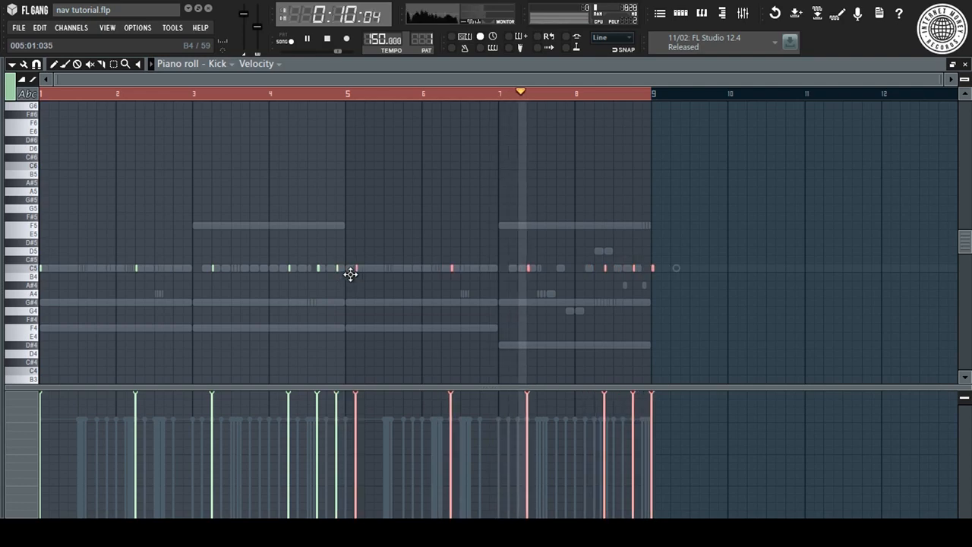
pyautogui.click(405, 269)
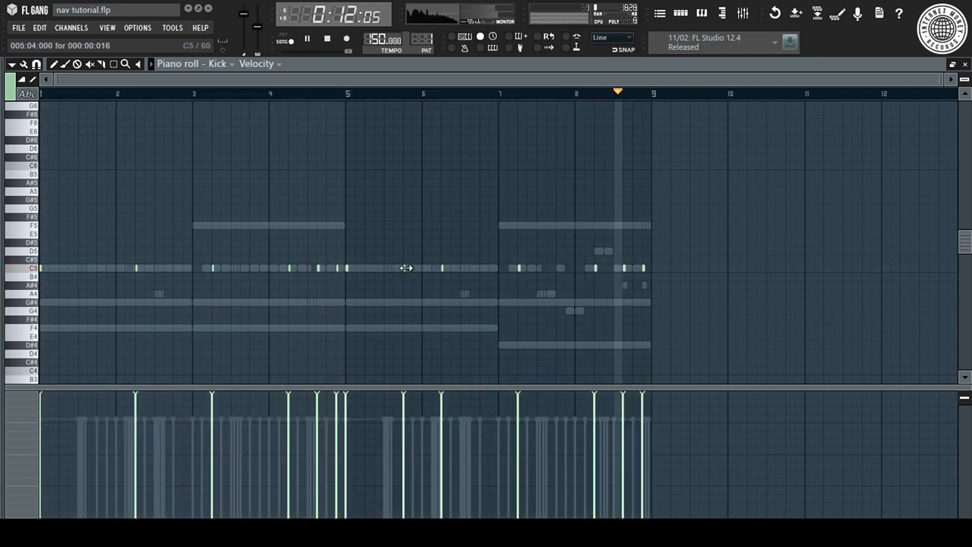
# Step: Transpose all kick notes down to A#4, return to the channel rack and stop playback
pyautogui.scroll(3, 443, 249)
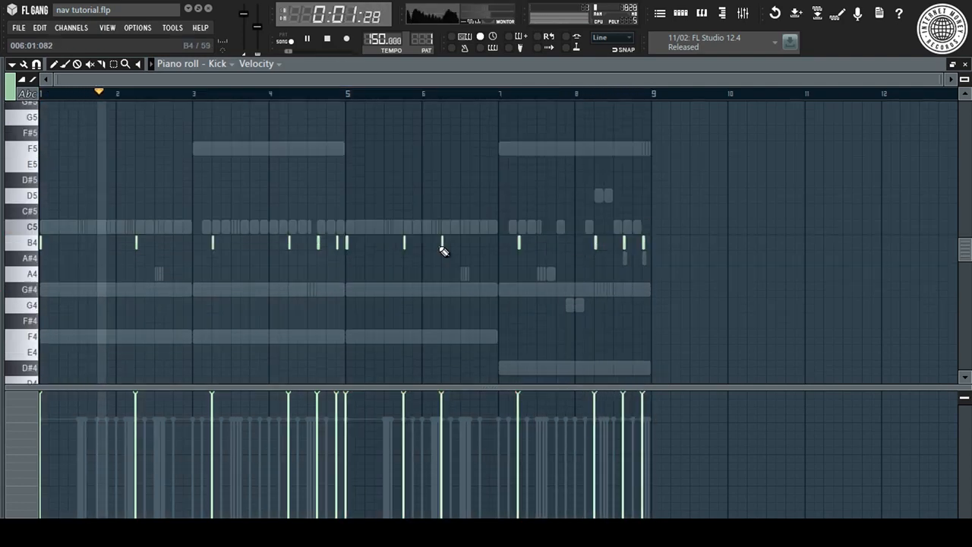
pyautogui.press('F7')
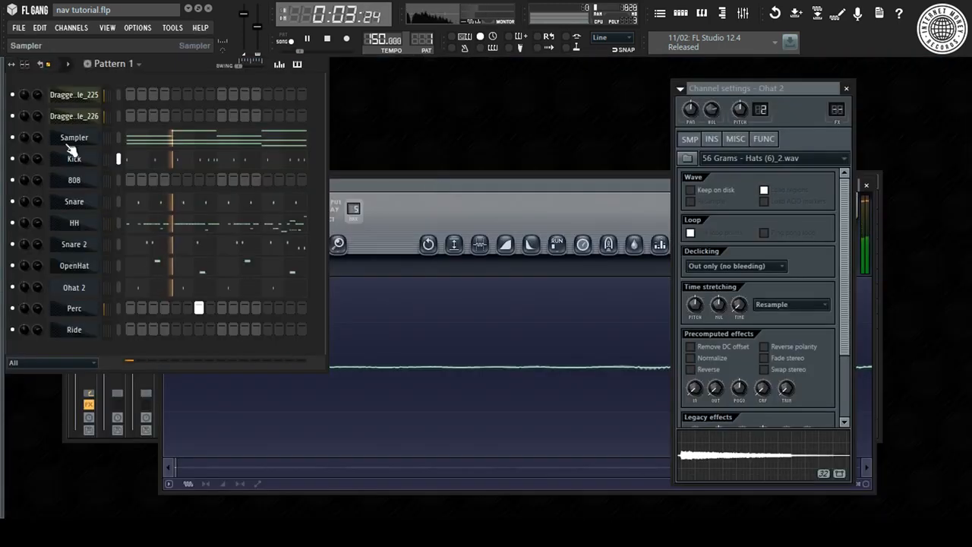
pyautogui.rightClick(87, 162)
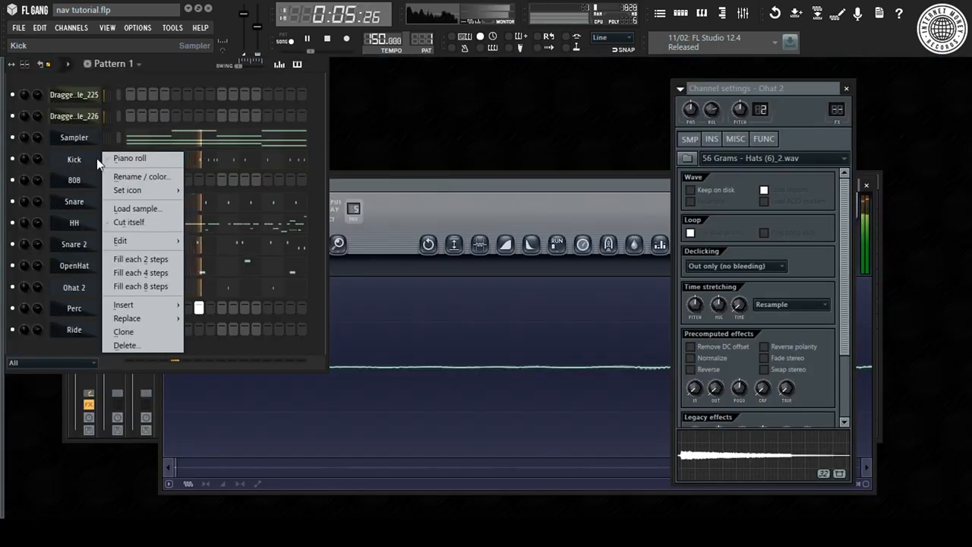
pyautogui.click(94, 159)
pyautogui.press('space')
# Step: Copy the Kick channel's notes and paste them into the 808 channel
pyautogui.rightClick(79, 159)
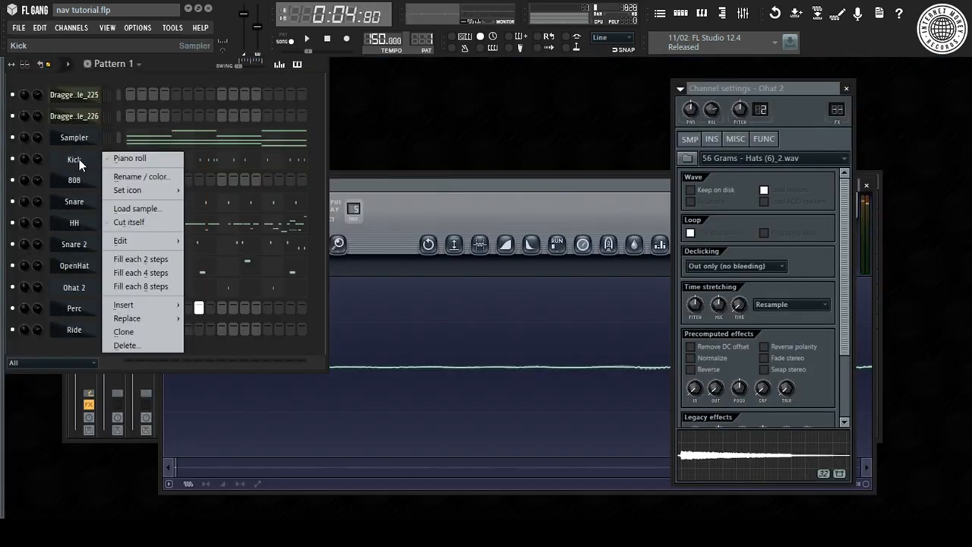
pyautogui.press('e')
pyautogui.press('c')
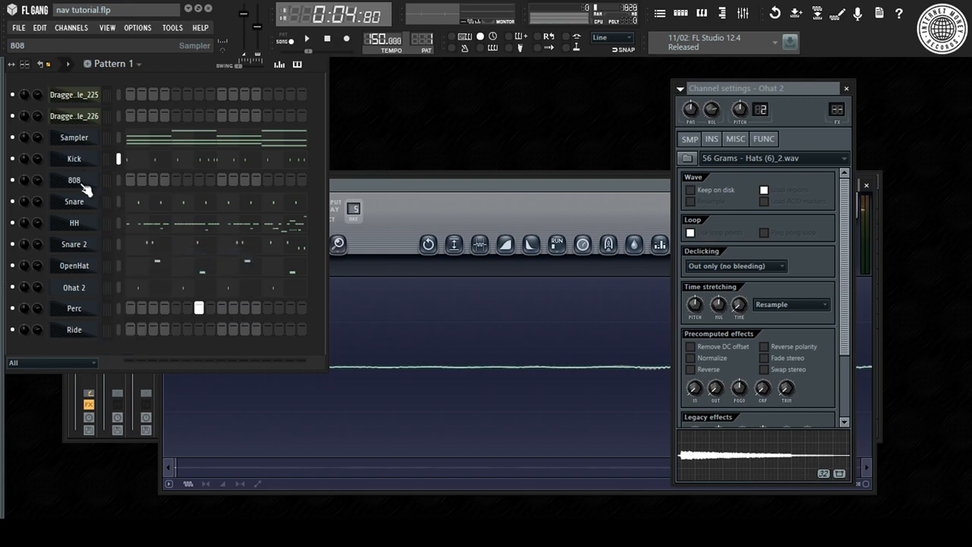
pyautogui.rightClick(82, 189)
pyautogui.press('e')
pyautogui.press('p')
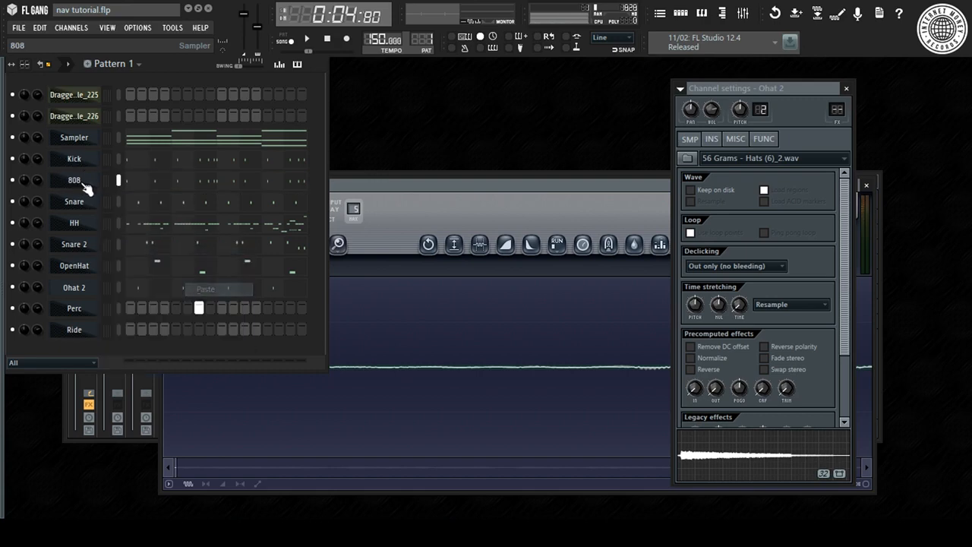
# Step: Open the 808 notes in the piano roll and lengthen each one until the following note starts
pyautogui.rightClick(85, 187)
pyautogui.click(129, 180)
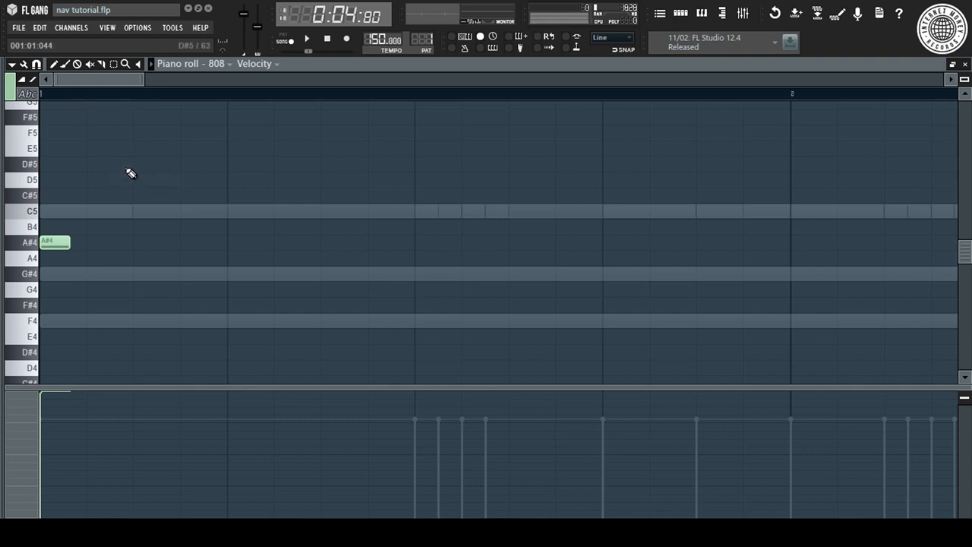
pyautogui.scroll(-5, 158, 93)
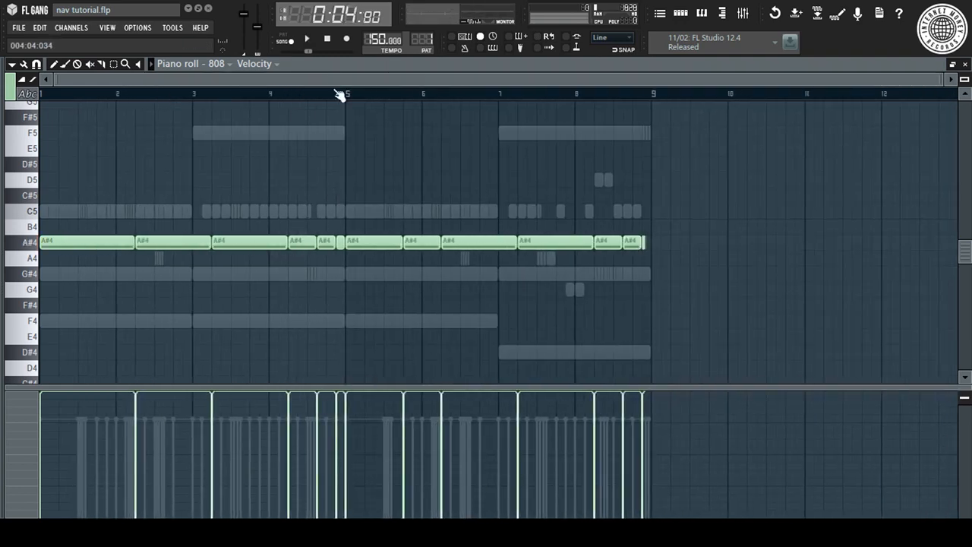
# Step: Transpose all 808 notes up to C7 and return to the channel rack
pyautogui.hotkey('ctrl', 'Up')
pyautogui.hotkey('ctrl', 'Up')
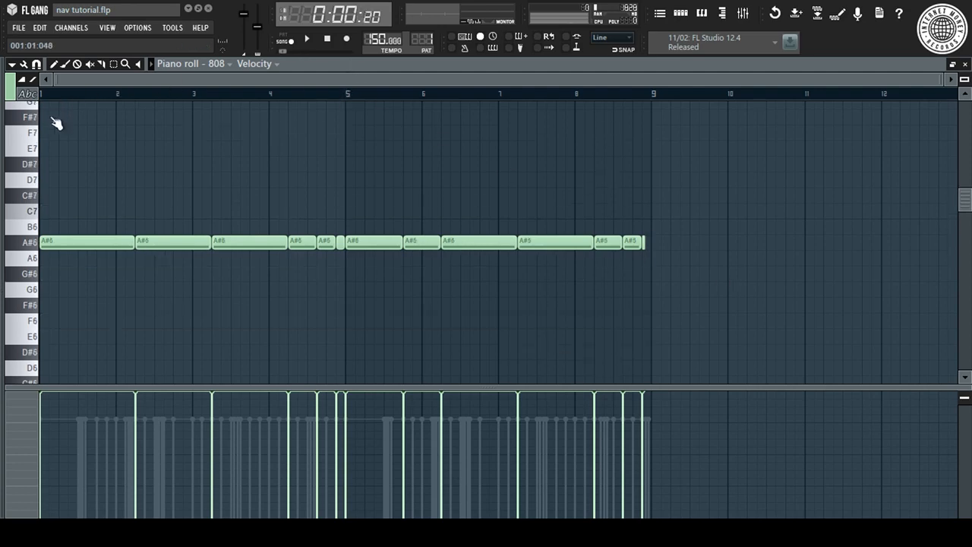
pyautogui.press('space')
pyautogui.press('Up')
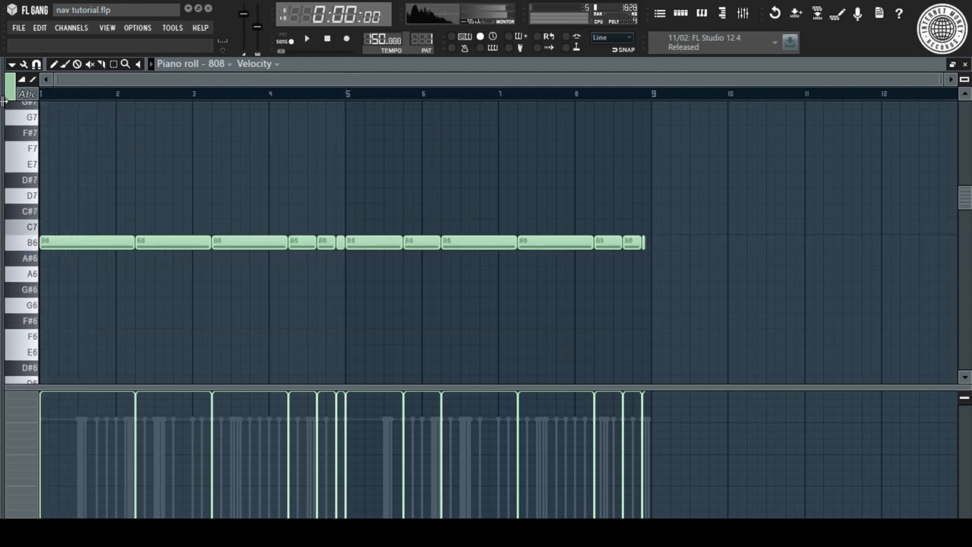
pyautogui.press('Escape')
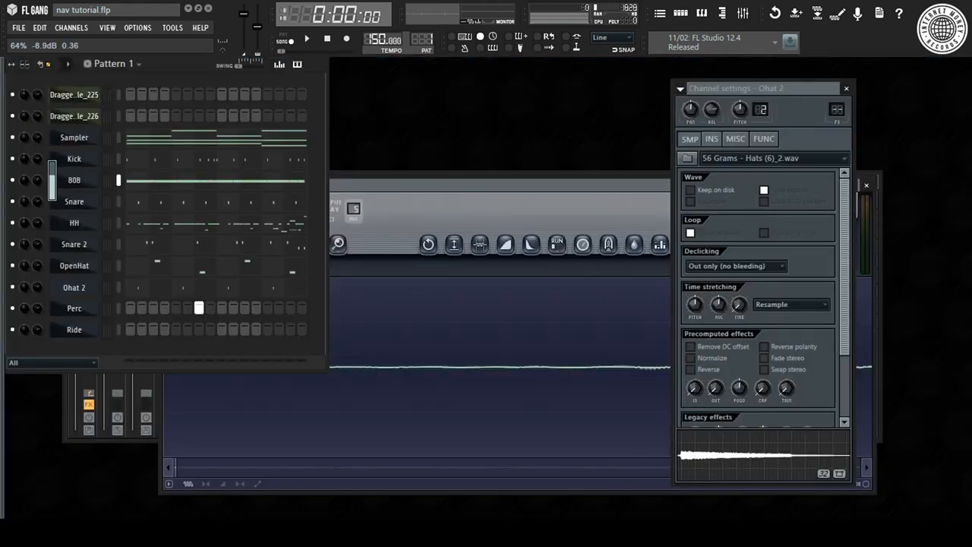
# Step: Play back the 808 part and open the 808 channel settings
pyautogui.rightClick(76, 179)
pyautogui.click(137, 180)
pyautogui.press('space')
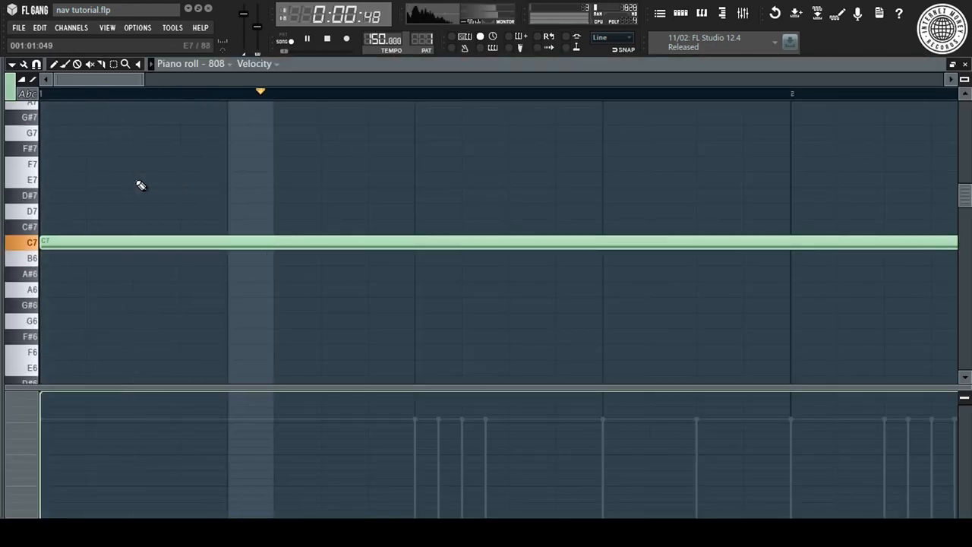
pyautogui.press('Escape')
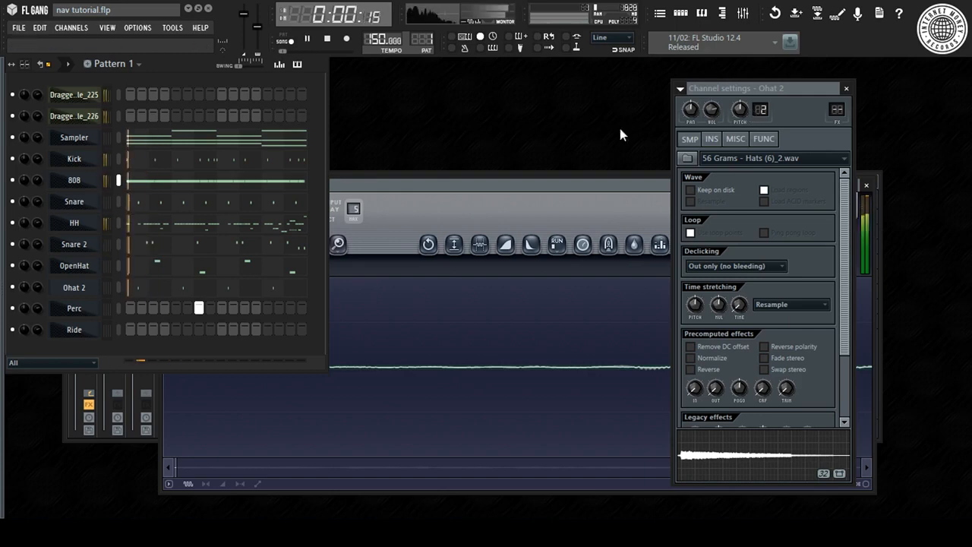
pyautogui.click(95, 185)
pyautogui.press('space')
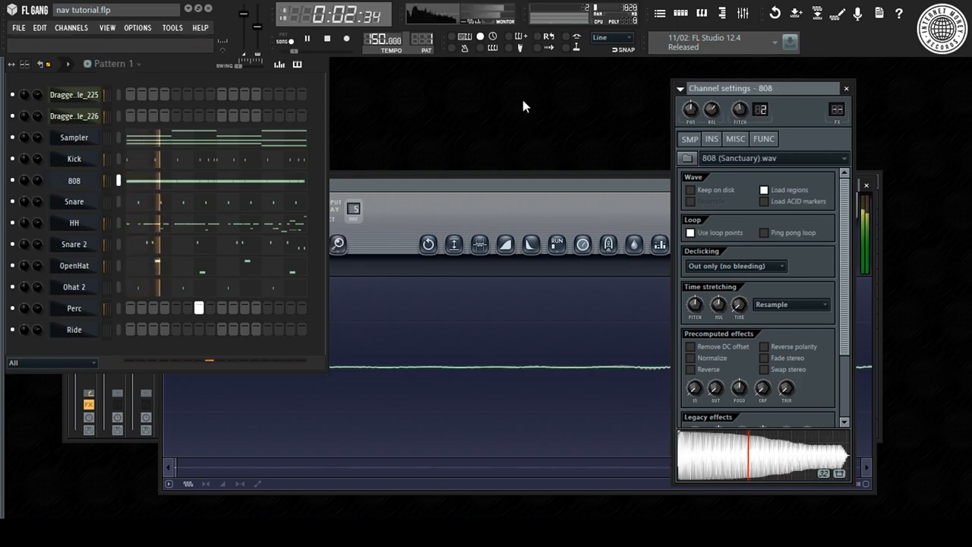
# Step: Lower the 808 part two octaves to C5 and move its note on beat 2 of bar 4 down to G#4
pyautogui.rightClick(96, 181)
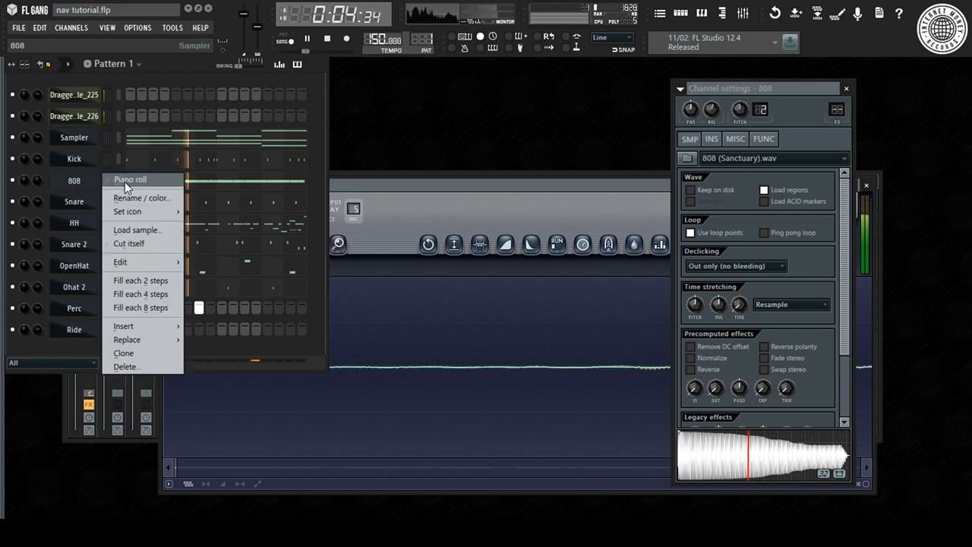
pyautogui.click(124, 181)
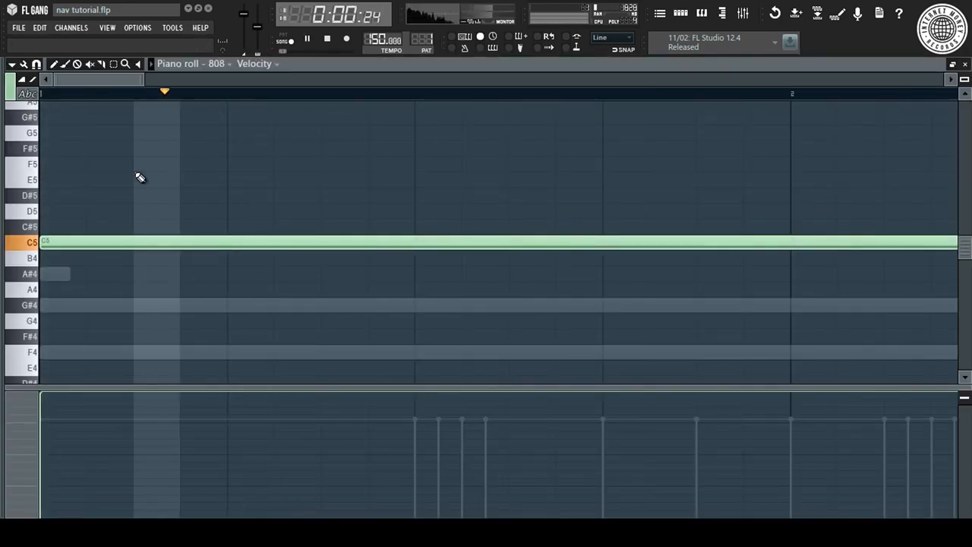
pyautogui.scroll(-5, 186, 101)
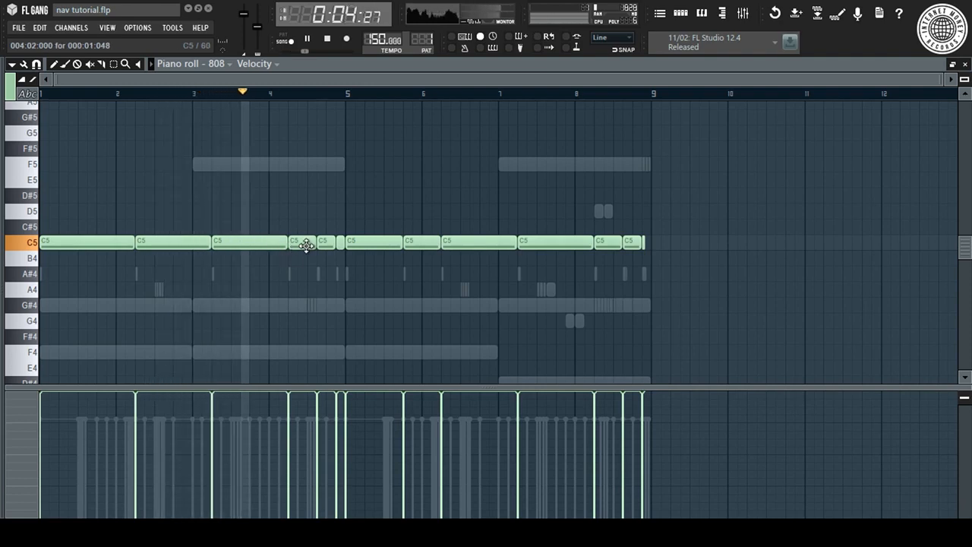
pyautogui.moveTo(306, 243); pyautogui.dragTo(307, 306)
pyautogui.press('space')
# Step: Raise all 808 notes two octaves and move the last two notes of bar 4 down to G#6
pyautogui.hotkey('ctrl', 'Up')
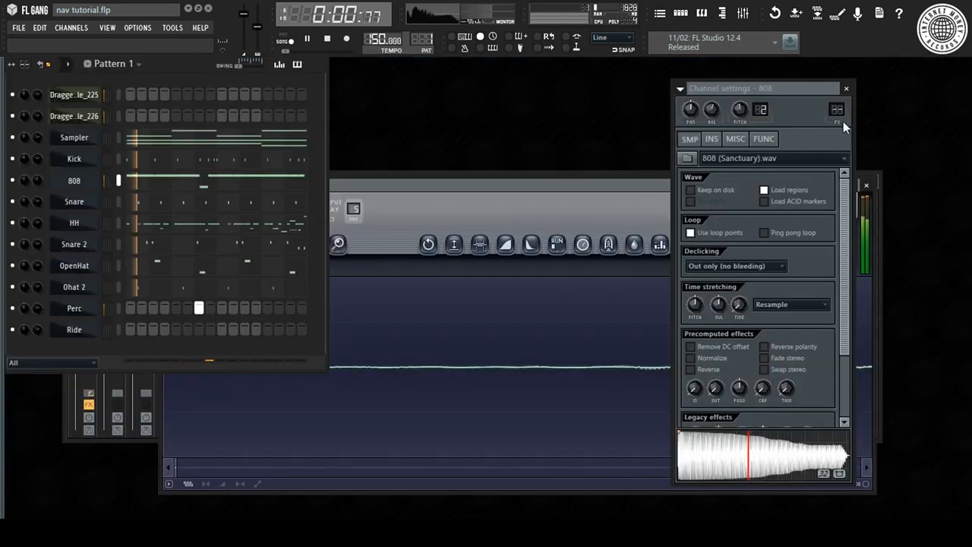
pyautogui.rightClick(95, 180)
pyautogui.click(132, 180)
pyautogui.scroll(-6, 201, 96)
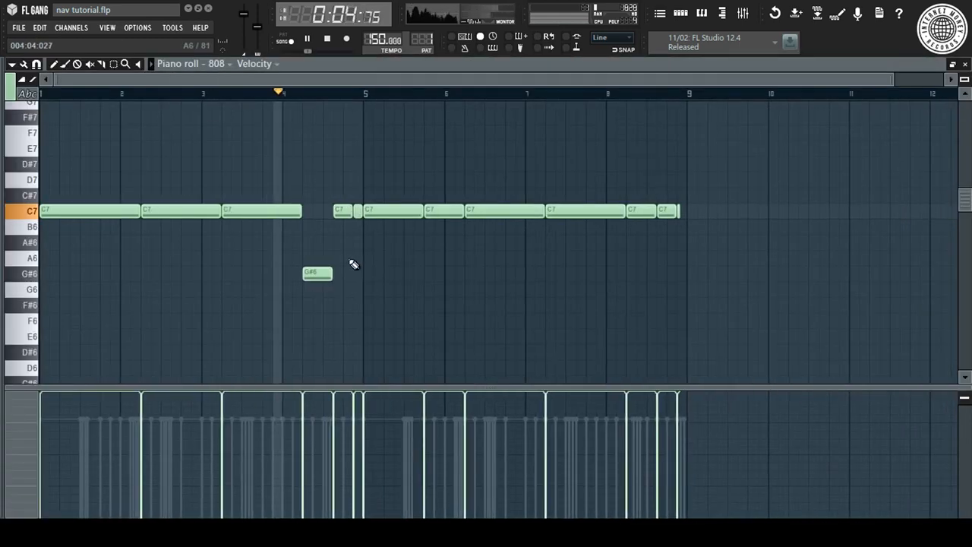
pyautogui.moveTo(341, 210); pyautogui.dragTo(346, 290)
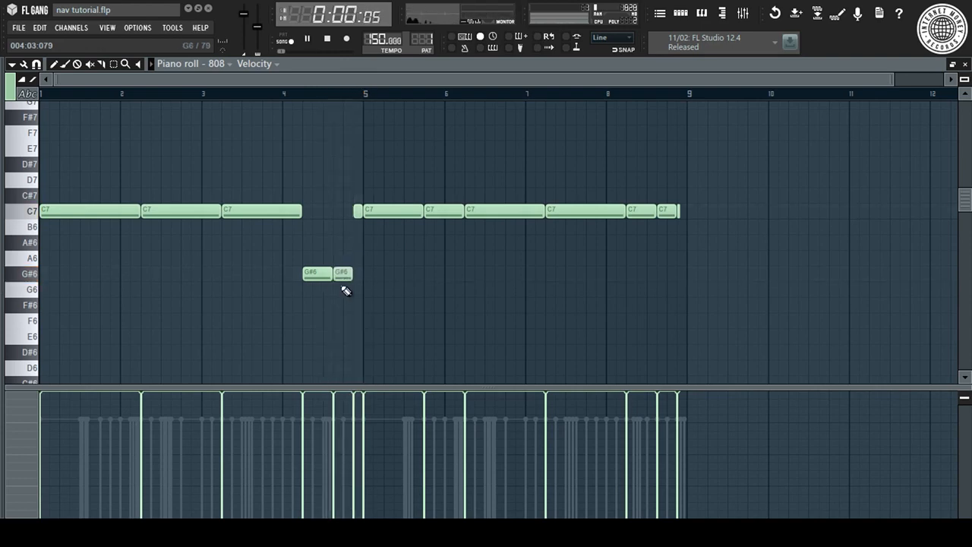
pyautogui.moveTo(356, 210); pyautogui.dragTo(357, 278)
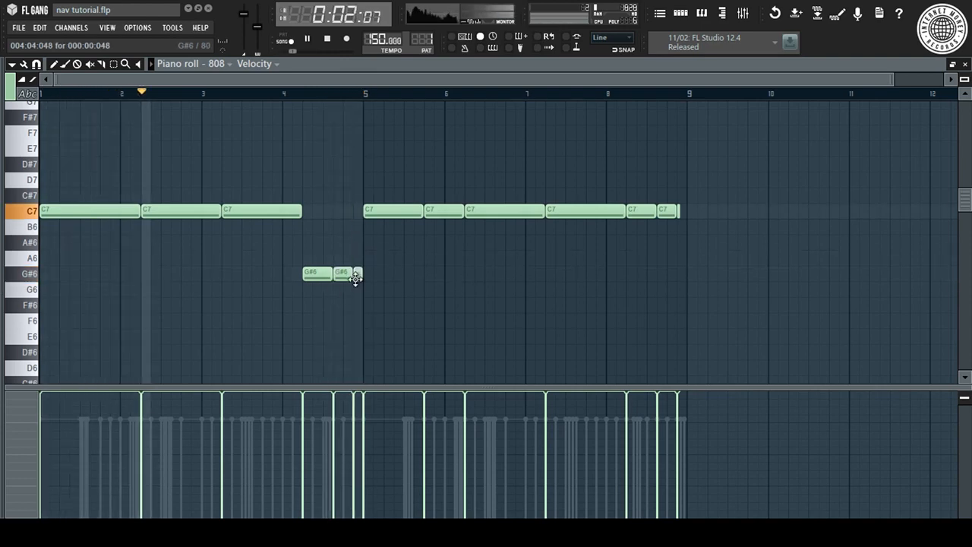
# Step: Add a short G#6 slide note between beats 3 and 4 of bar 3, and replace the 808 notes in bars 5–8 with a copy of bars 1–4
pyautogui.click(256, 273)
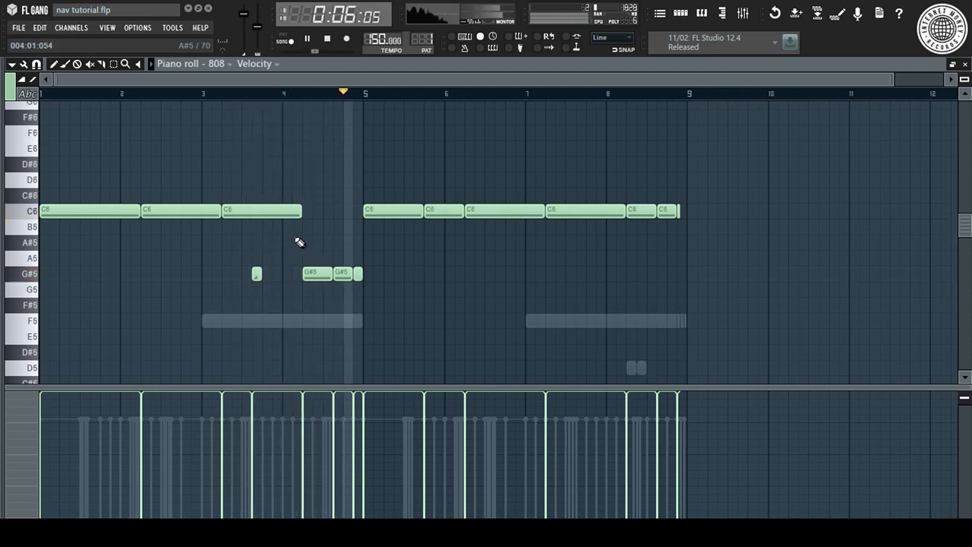
pyautogui.moveTo(418, 190); pyautogui.dragTo(769, 297)
pyautogui.press('Delete')
pyautogui.hotkey('ctrl', 'b')
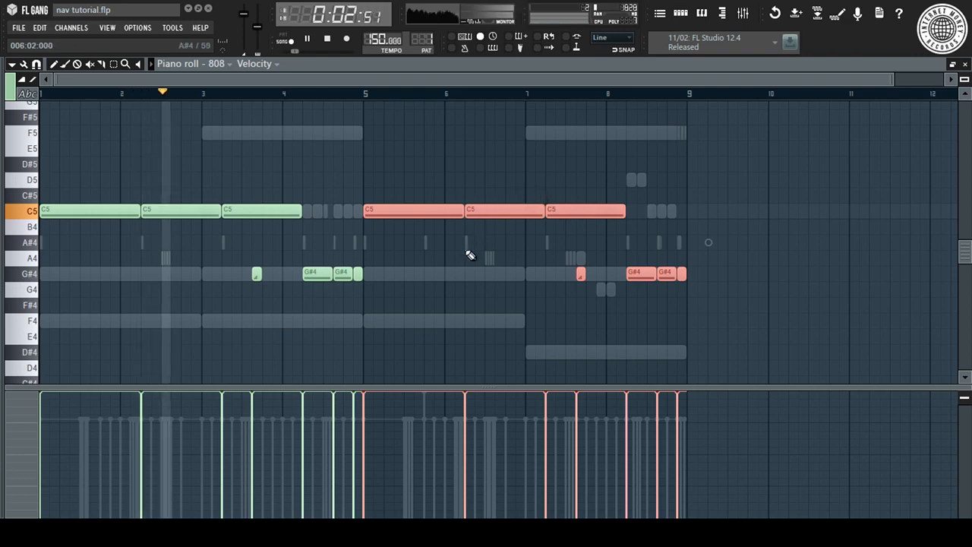
# Step: Add a C5 808 note on beat 4 of bar 5 and fit the note lengths so neighbouring notes meet
pyautogui.hotkey('ctrl', 'd')
pyautogui.click(427, 217)
pyautogui.moveTo(440, 189); pyautogui.dragTo(421, 229)
pyautogui.hotkey('ctrl', 'l')
# Step: Raise the 808 note on beat 4 of bar 5 an octave to C6 and clear the selection
pyautogui.keyDown('ctrl'); pyautogui.click(448, 209); pyautogui.keyUp('ctrl')
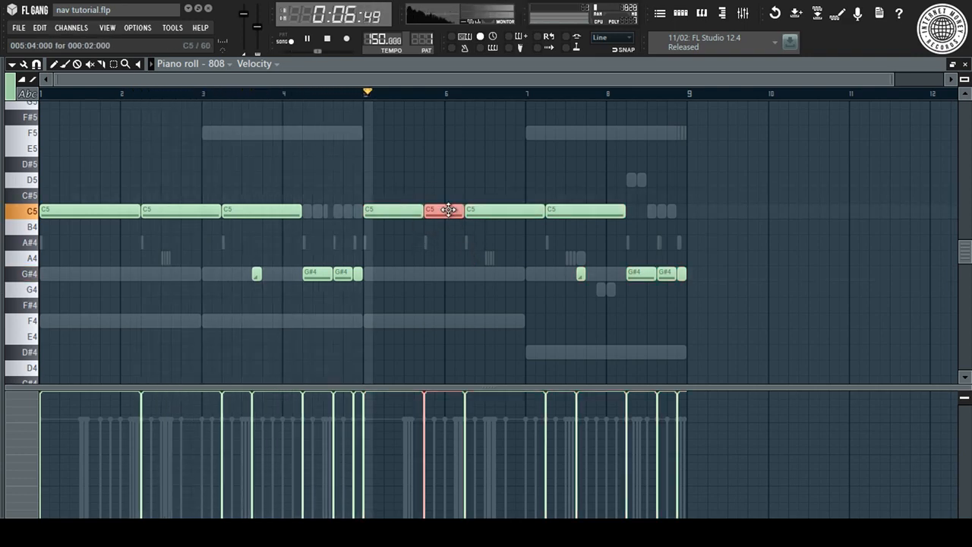
pyautogui.hotkey('ctrl', 'Up')
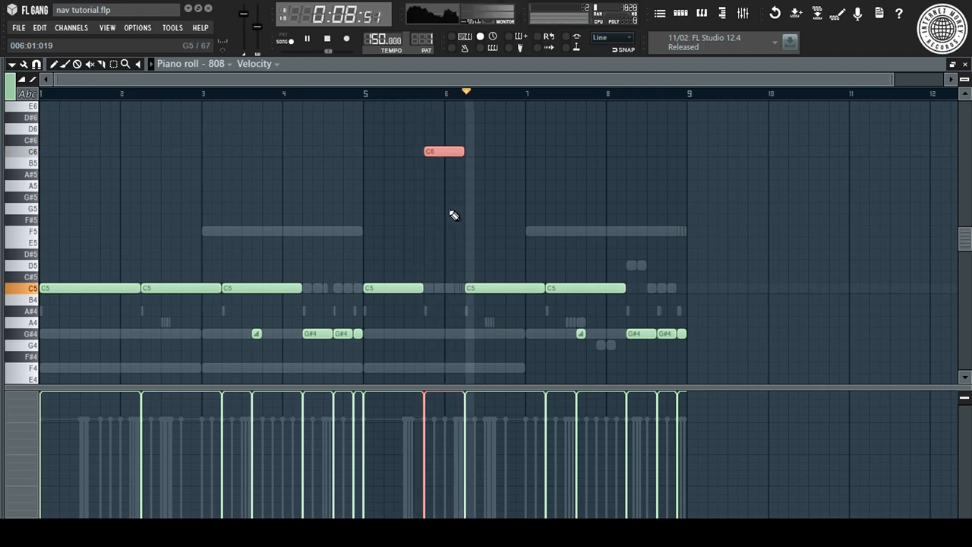
pyautogui.hotkey('ctrl', 'd')
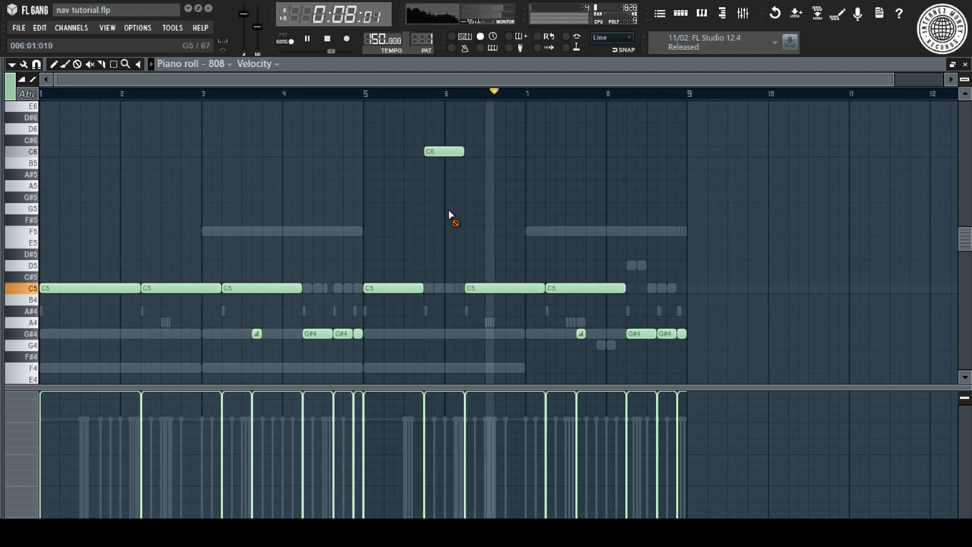
# Step: Raise the second-to-last 808 note of bar 8 to G#5 and move the long note on beat 2 of bar 7 down to G#4
pyautogui.keyDown('ctrl'); pyautogui.click(675, 333); pyautogui.keyUp('ctrl')
pyautogui.hotkey('ctrl', 'Up')
pyautogui.hotkey('ctrl', 'd')
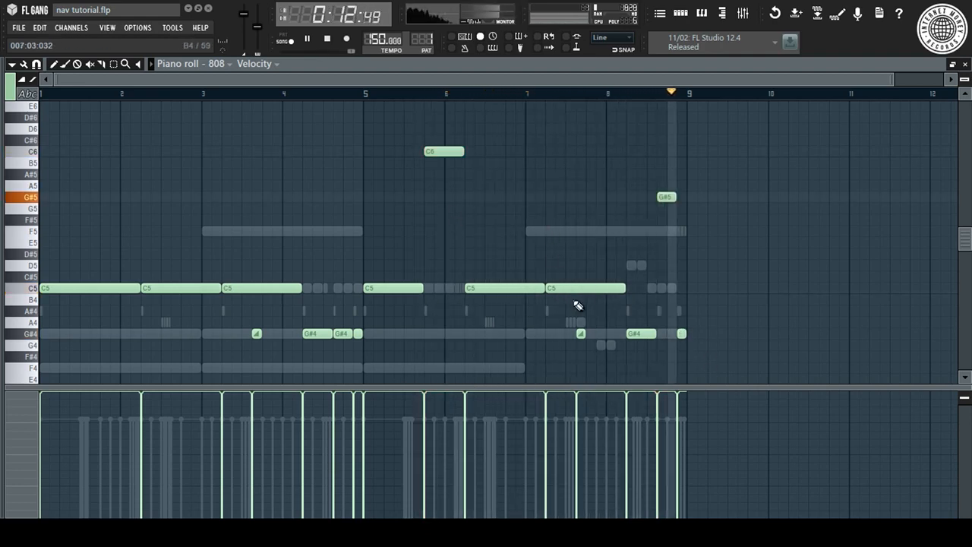
pyautogui.moveTo(585, 291); pyautogui.dragTo(589, 345)
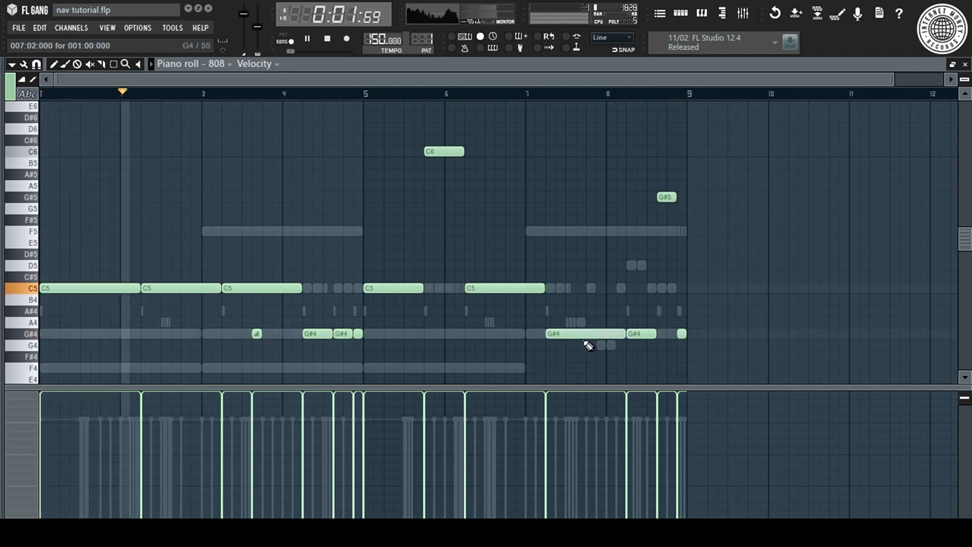
pyautogui.press('F7')
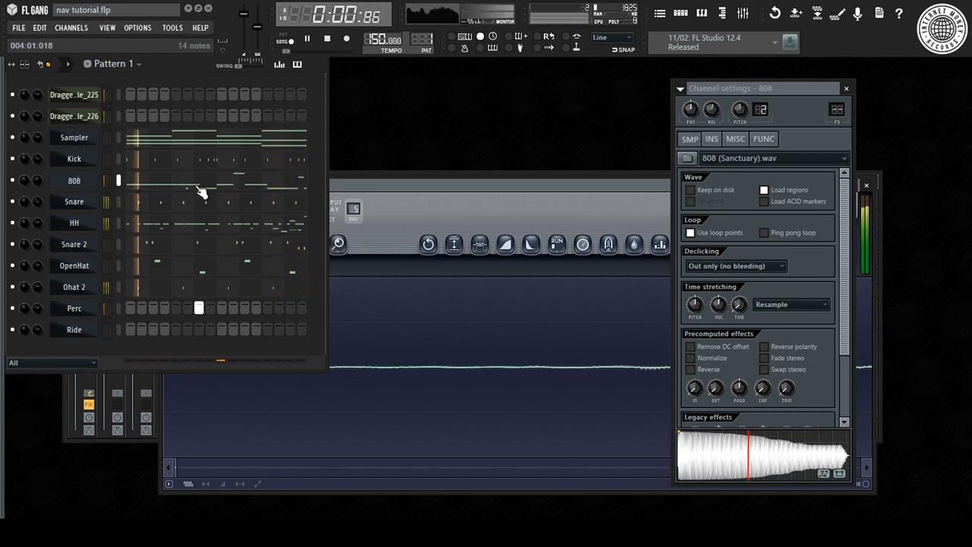
# Step: Place a Ride hit on step 1 and convert the Ride steps to piano roll notes
pyautogui.click(133, 330)
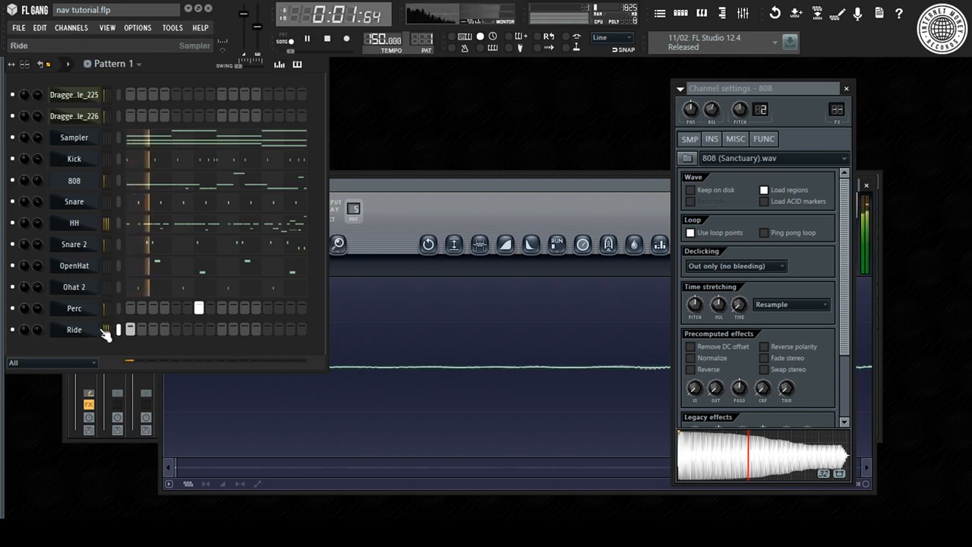
pyautogui.rightClick(106, 333)
pyautogui.click(136, 315)
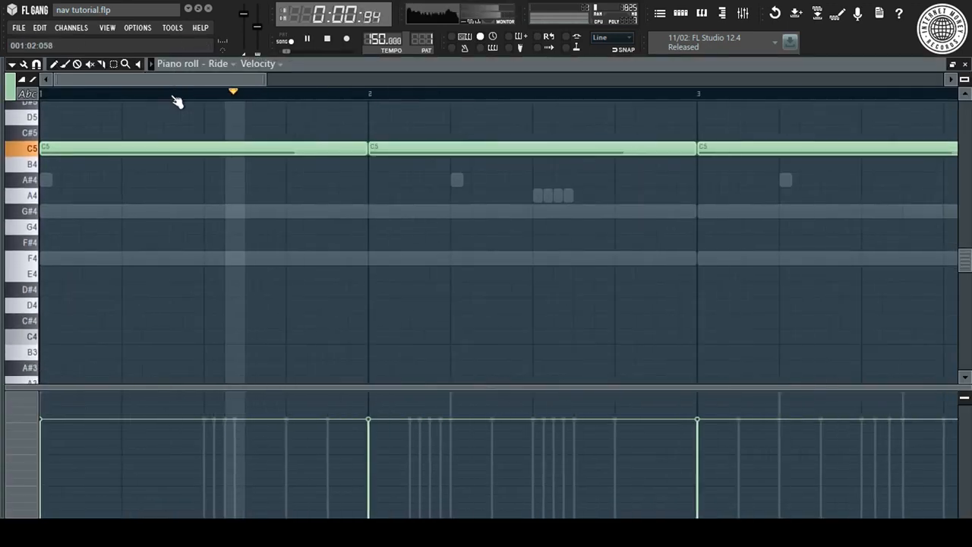
# Step: Stop playback and delete the Ride notes in bars 2, 3, 4, 6, 7 and 8
pyautogui.scroll(-3, 177, 103)
pyautogui.press('space')
pyautogui.rightClick(201, 148)
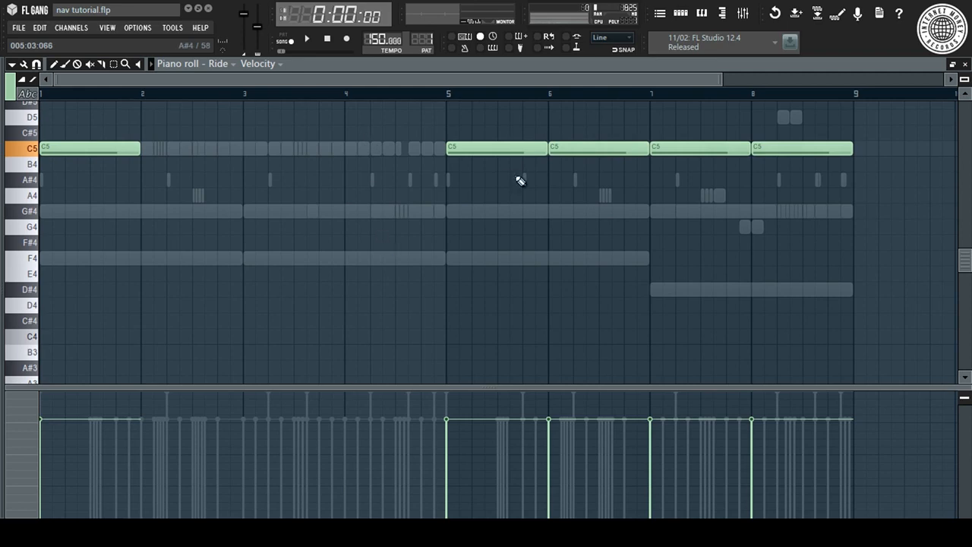
pyautogui.rightClick(692, 154)
pyautogui.rightClick(775, 144)
pyautogui.rightClick(631, 151)
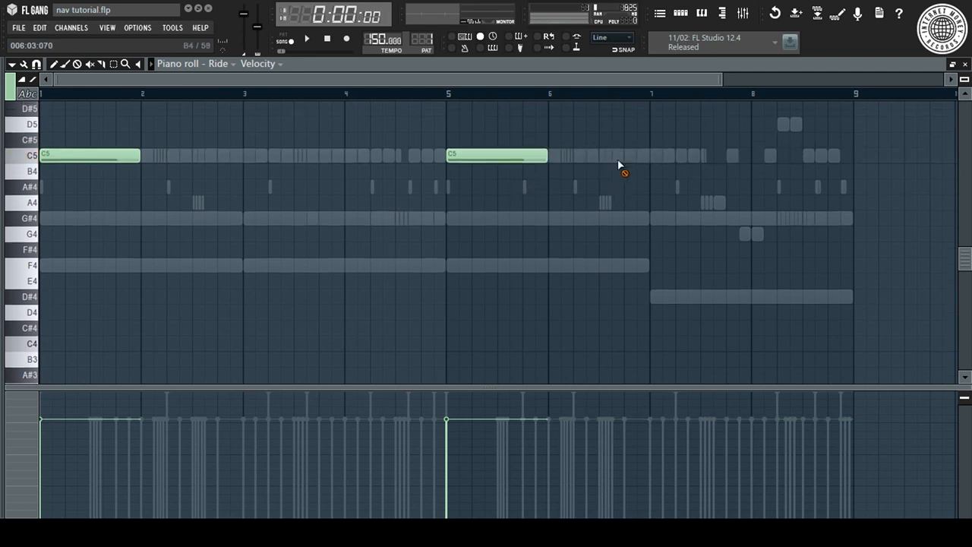
# Step: Play the pattern to review the Ride notes and close the piano roll
pyautogui.scroll(-2, 618, 88)
pyautogui.press('space')
pyautogui.scroll(4, 341, 206)
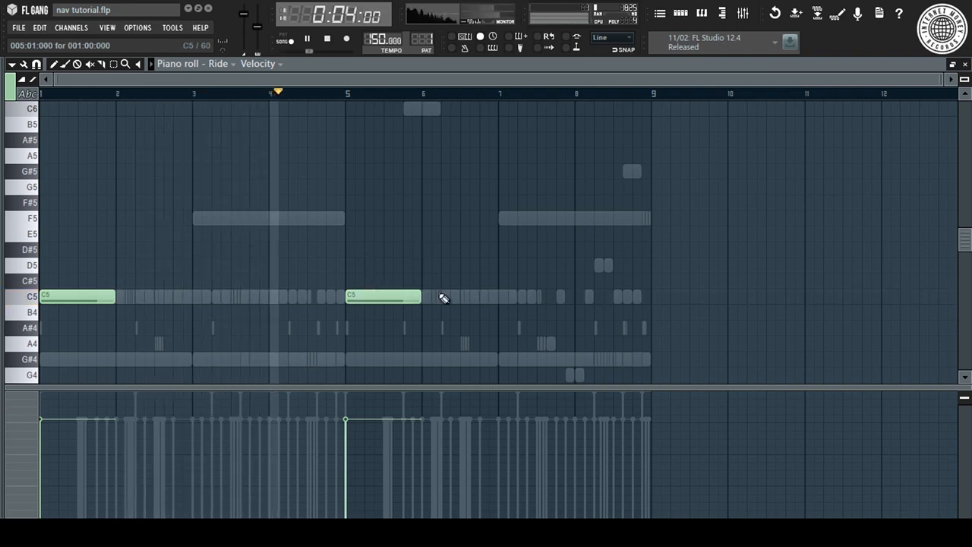
pyautogui.press('F7')
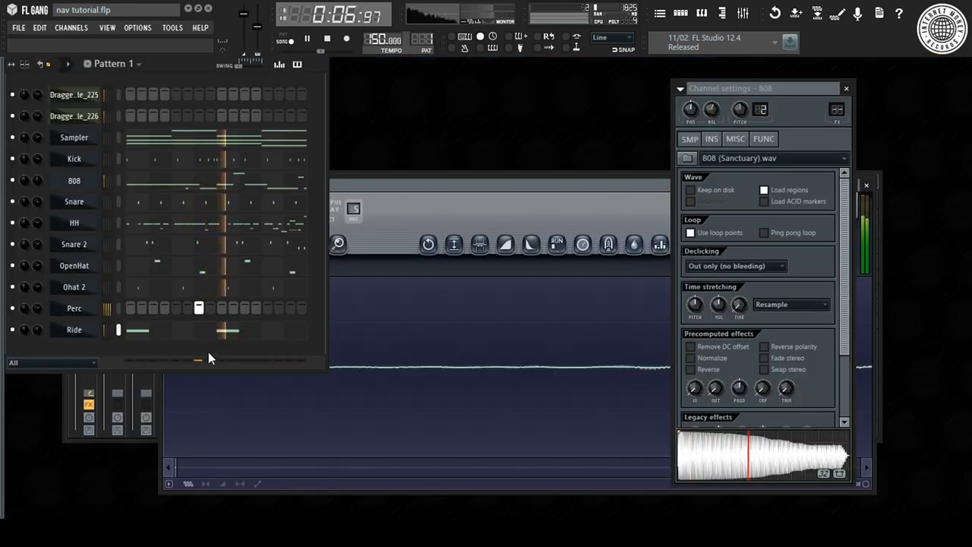
pyautogui.press('space')
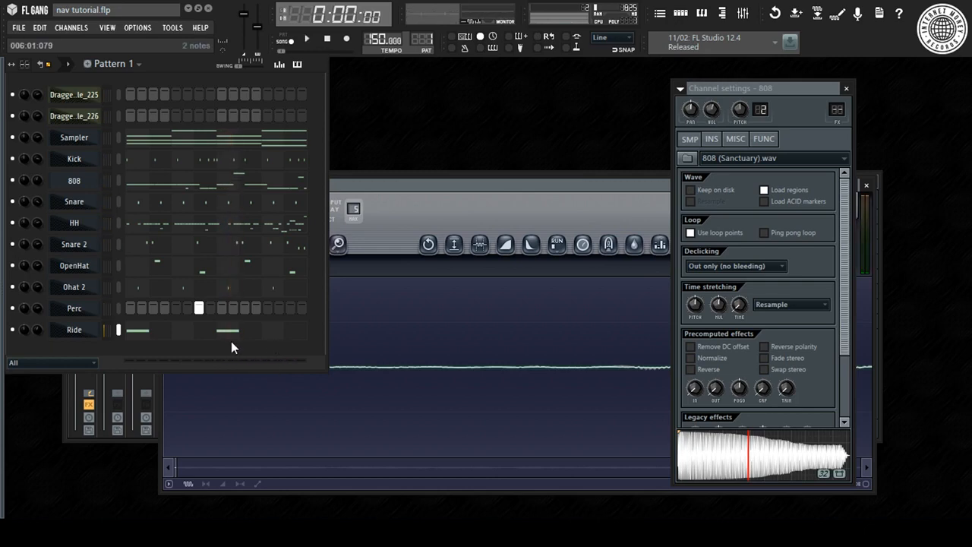
# Step: Set the Ride channel's echo delay feedback to 62% while auditioning the pattern
pyautogui.click(88, 336)
pyautogui.click(711, 140)
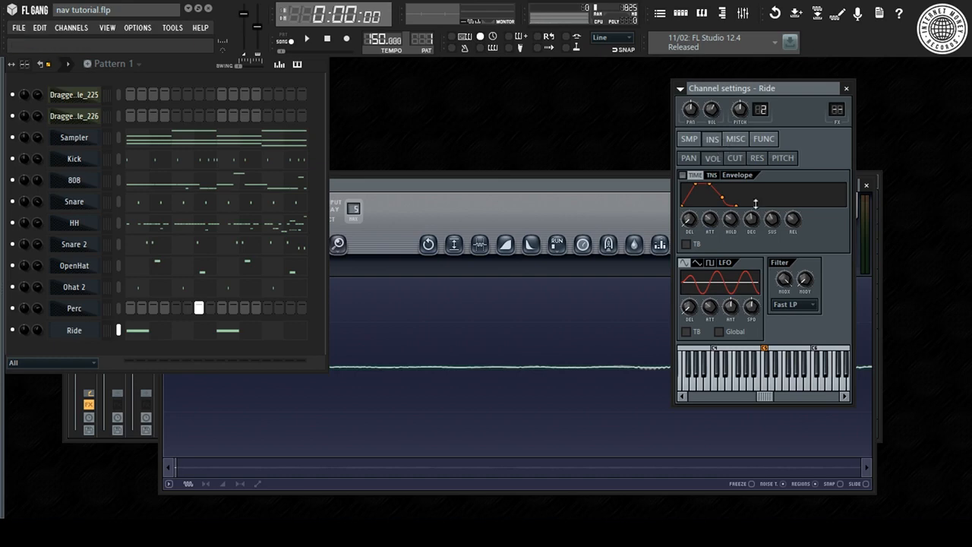
pyautogui.click(762, 141)
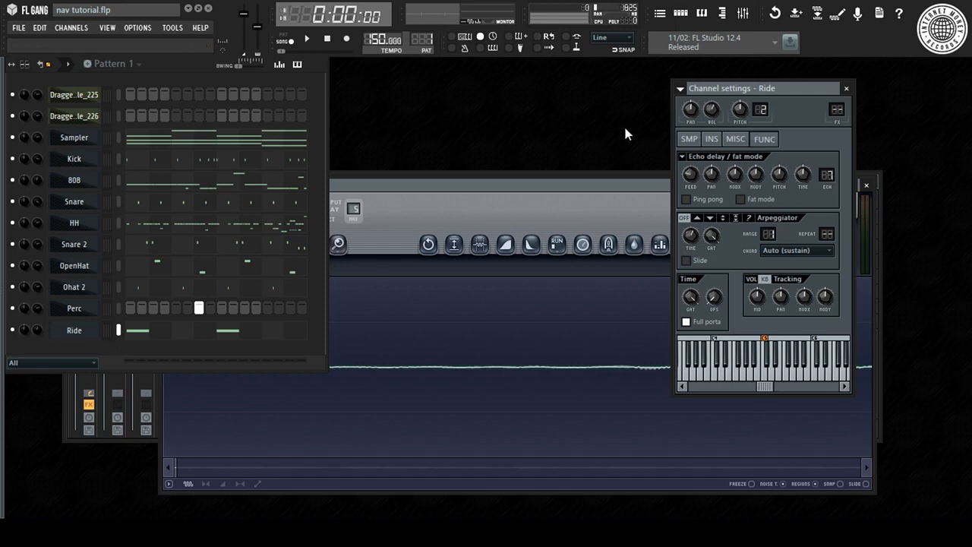
pyautogui.press('space')
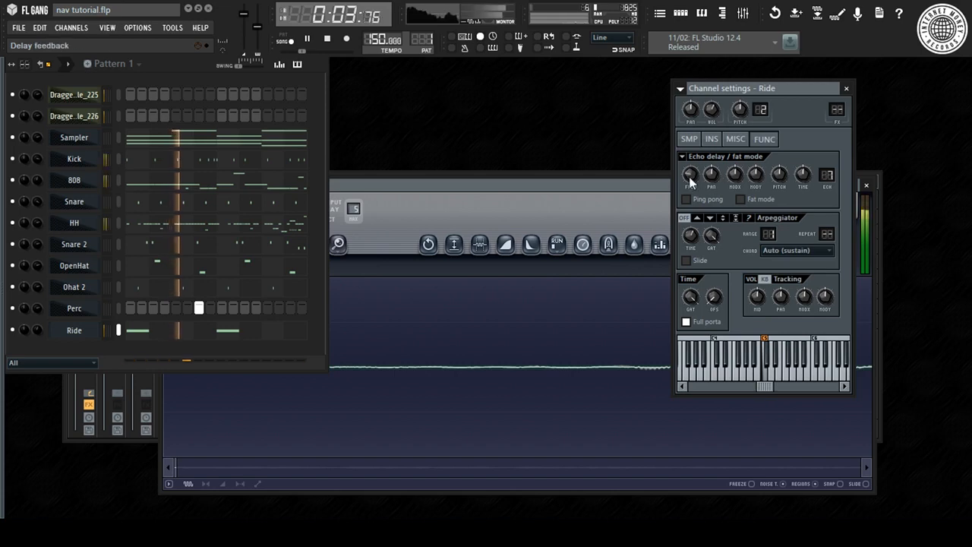
pyautogui.press('space')
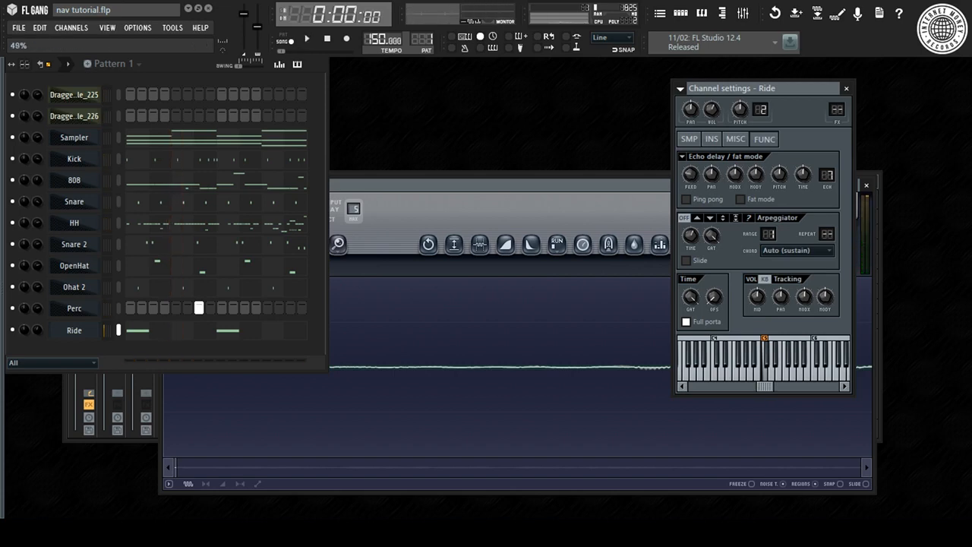
pyautogui.press('space')
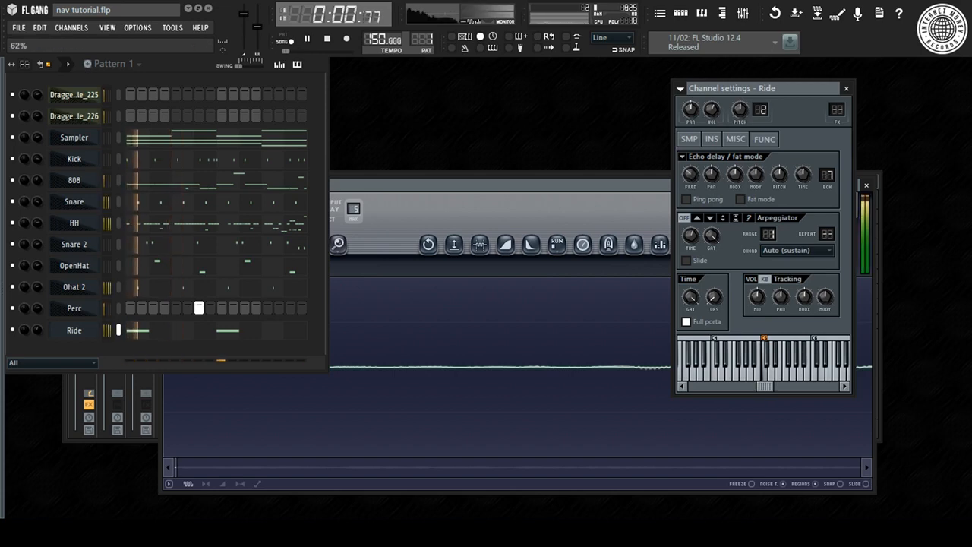
pyautogui.click(453, 140)
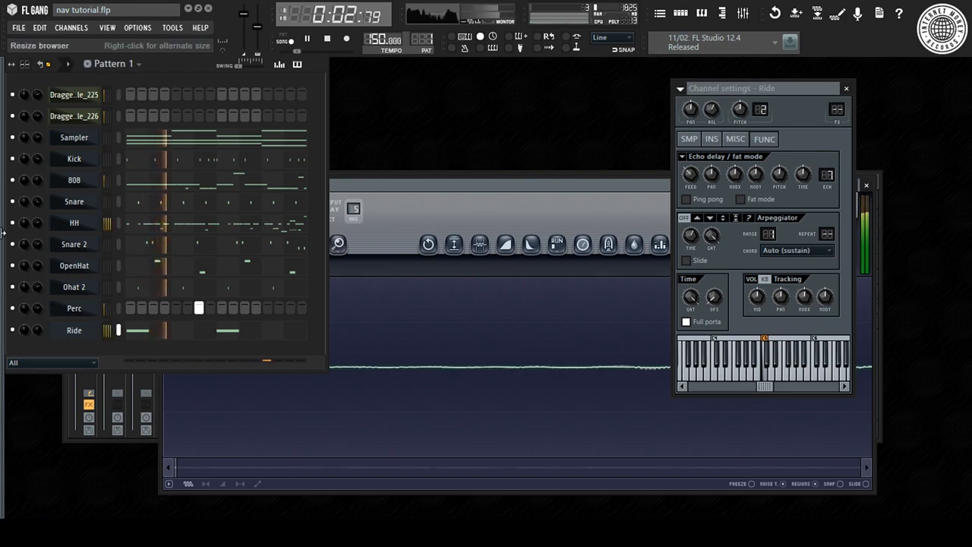
# Step: Insert an Omnisphere instrument channel above the Sampler channel and stop playback
pyautogui.rightClick(86, 145)
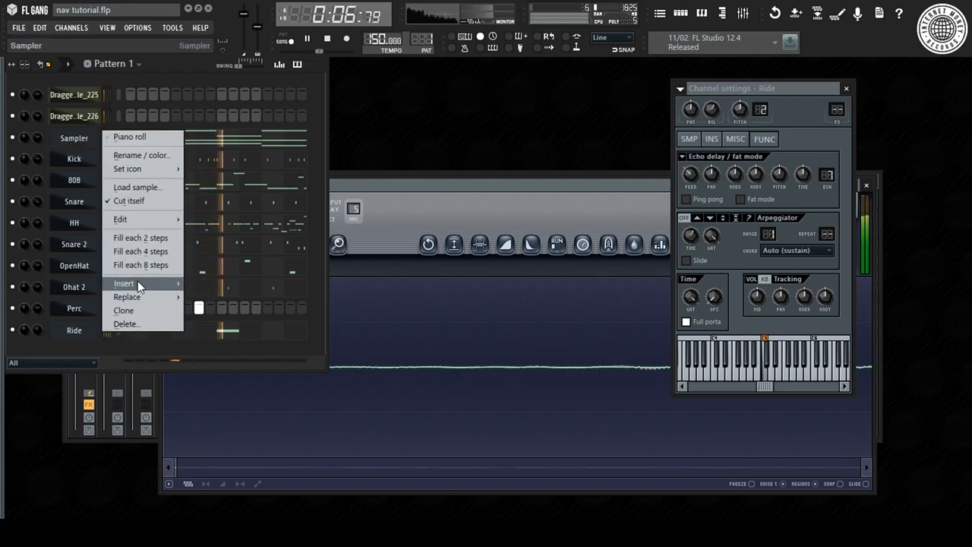
pyautogui.moveTo(138, 280)
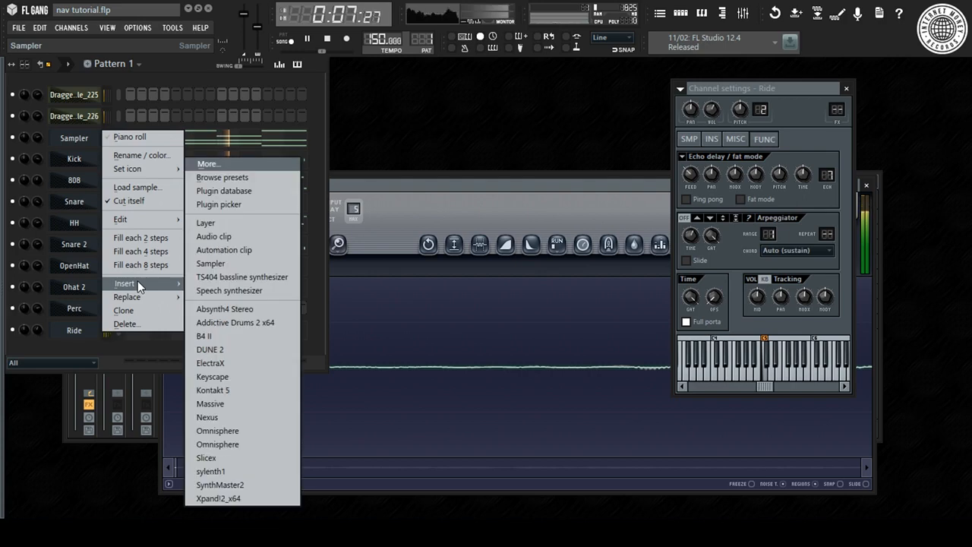
pyautogui.click(258, 429)
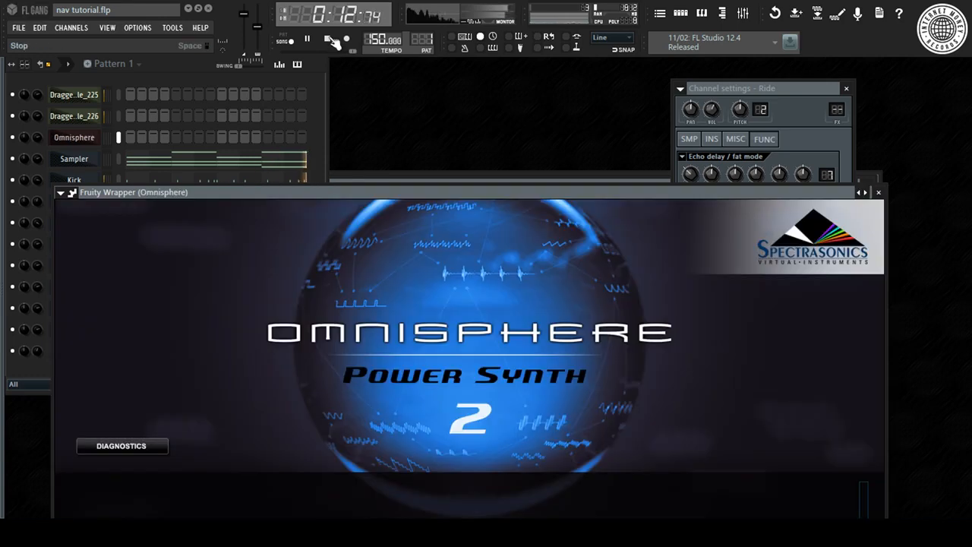
pyautogui.click(329, 39)
pyautogui.click(370, 102)
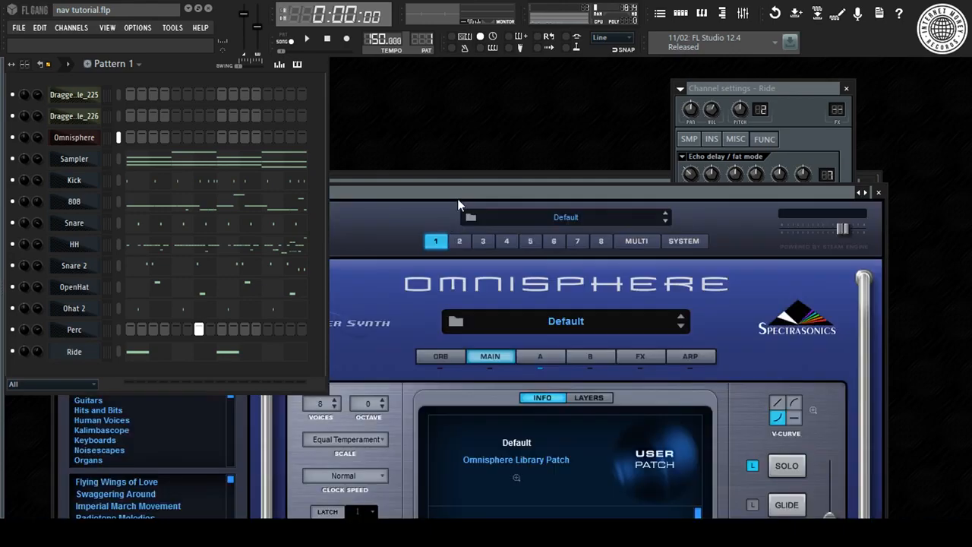
pyautogui.moveTo(457, 196); pyautogui.dragTo(548, 114)
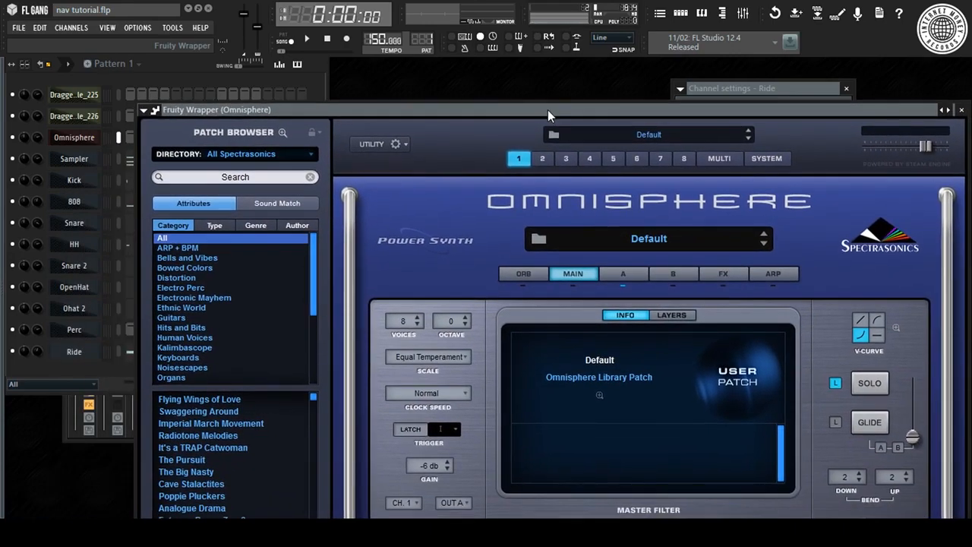
# Step: Open Omnisphere's full patch browser and filter the patches to the Keyboards category
pyautogui.click(694, 243)
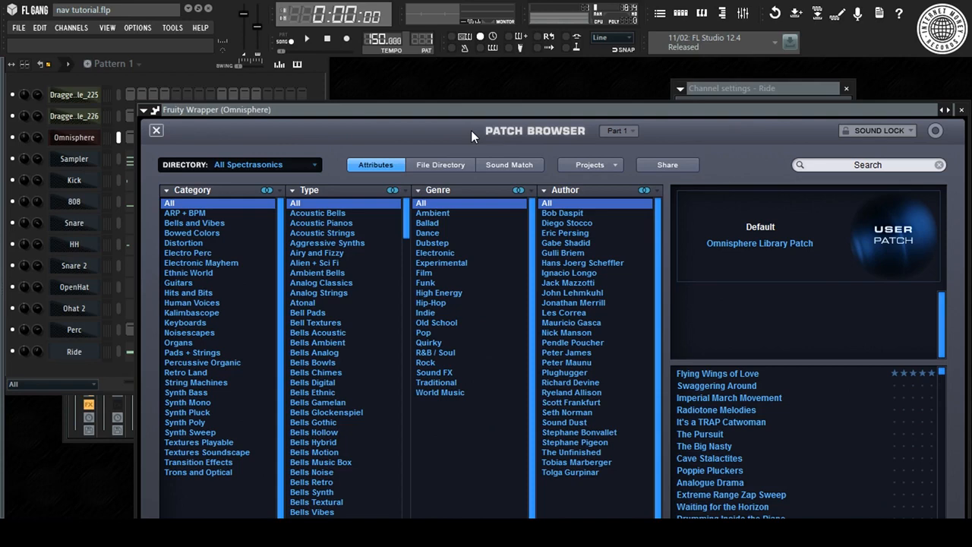
pyautogui.moveTo(234, 111); pyautogui.dragTo(260, 56)
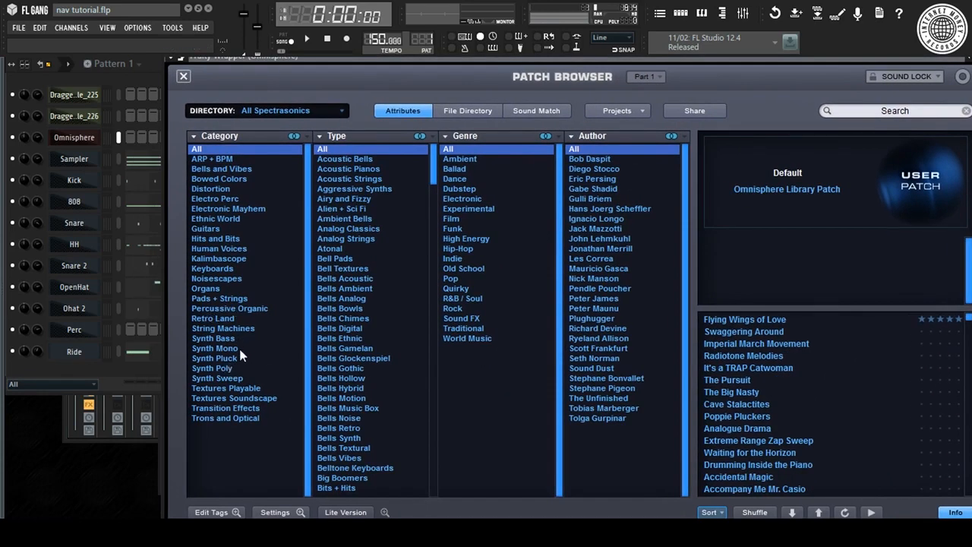
pyautogui.click(212, 269)
pyautogui.scroll(-3, 814, 372)
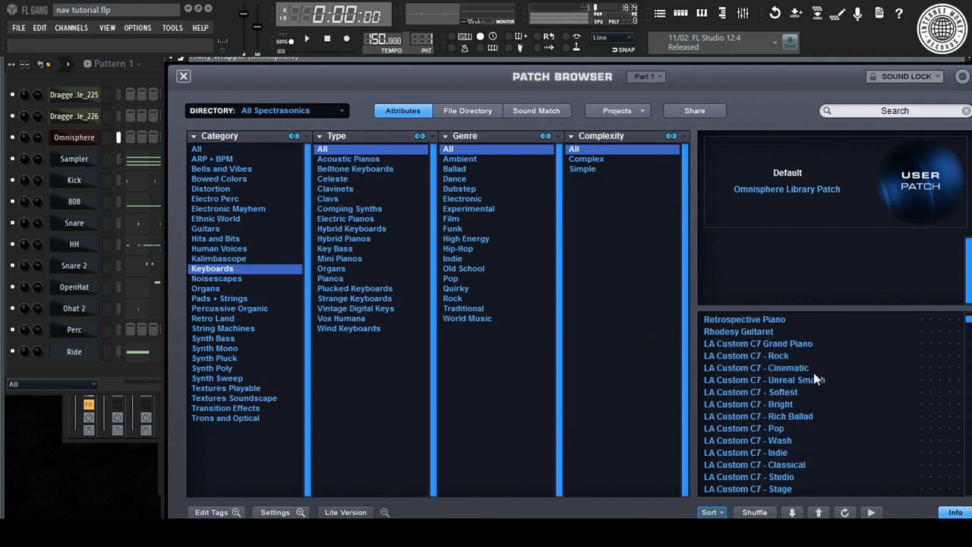
pyautogui.scroll(3, 814, 372)
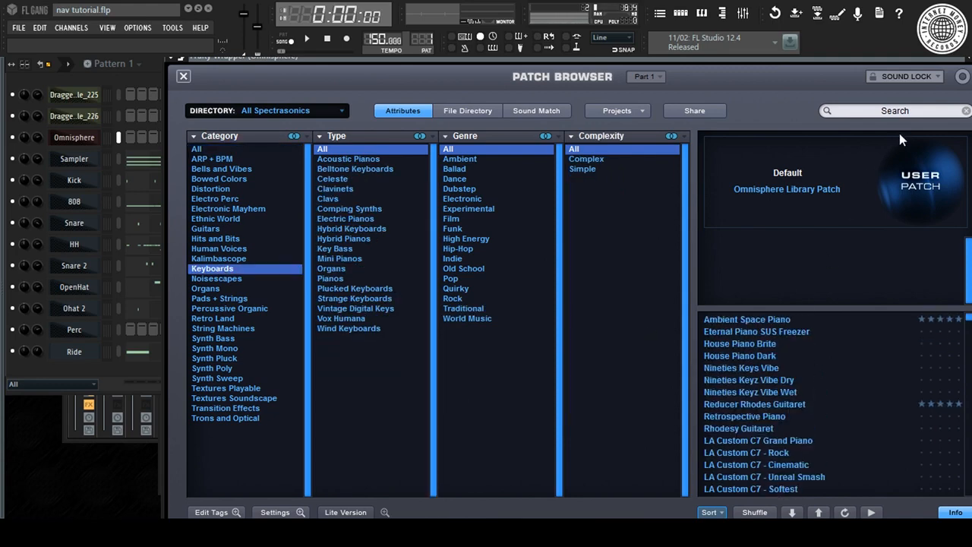
# Step: Search the Omnisphere patches for "backwards" and load the Backwards Piano patch
pyautogui.click(916, 114)
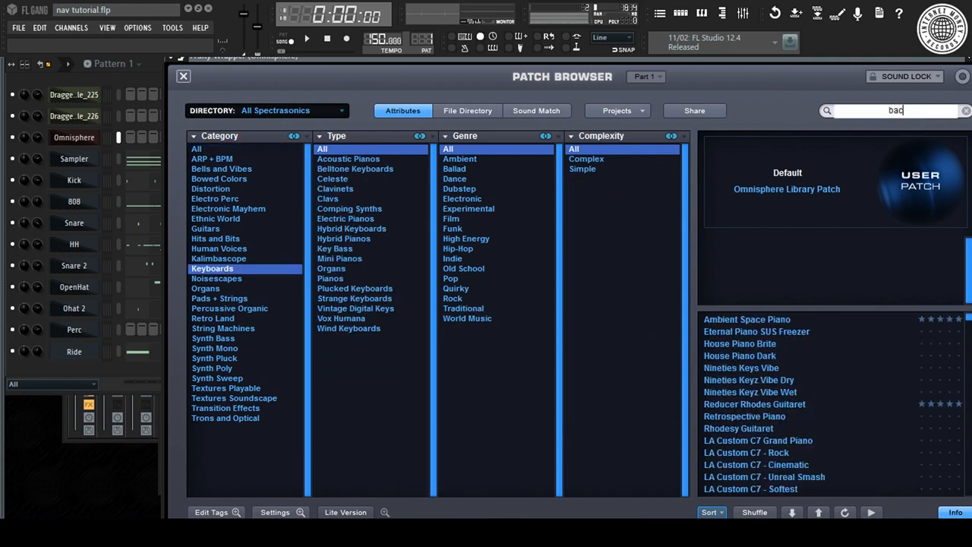
pyautogui.write('backwards')
pyautogui.press('Return')
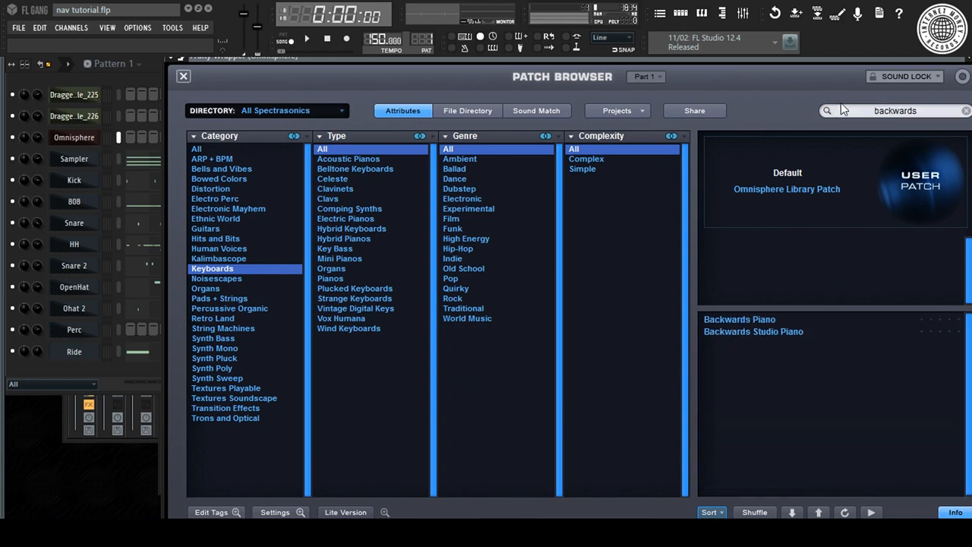
pyautogui.click(787, 319)
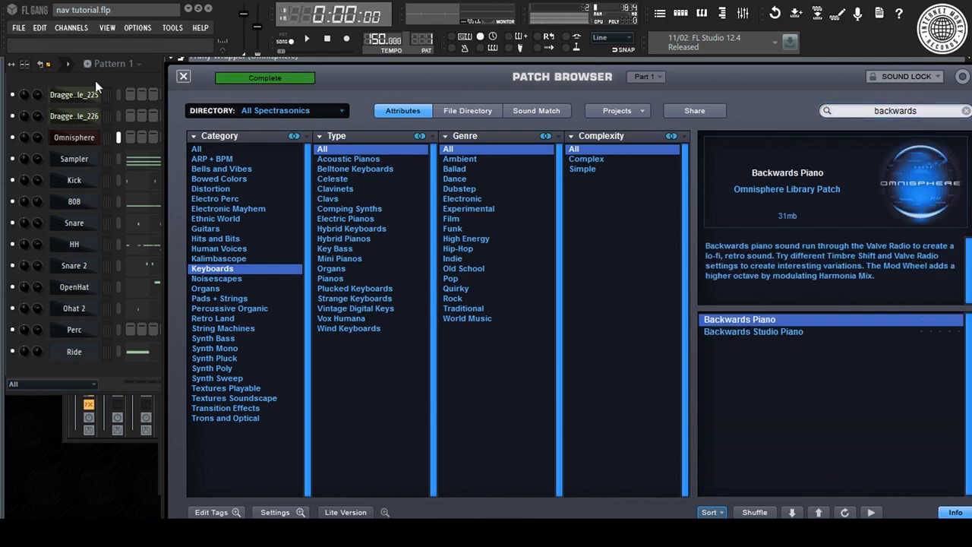
# Step: Open the Omnisphere channel's piano roll with the full eight-bar pattern in view
pyautogui.click(95, 80)
pyautogui.rightClick(100, 135)
pyautogui.click(108, 137)
pyautogui.press('space')
pyautogui.scroll(-3, 119, 94)
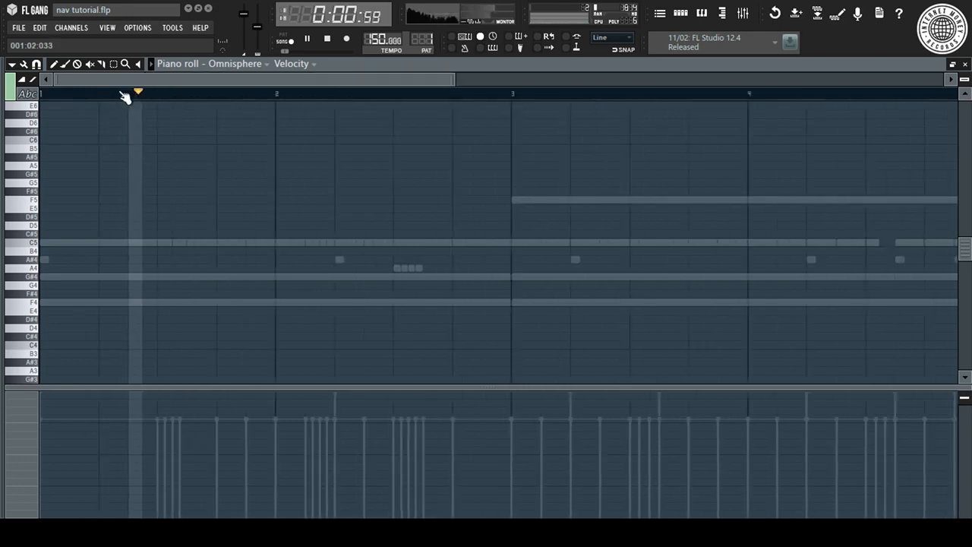
pyautogui.scroll(-3, 121, 93)
# Step: Place a one-bar G5 note at the start of bar 1 and audition it with the pattern
pyautogui.press('space')
pyautogui.moveTo(62, 183); pyautogui.dragTo(42, 183)
pyautogui.press('space')
pyautogui.press('space')
pyautogui.rightClick(104, 175)
pyautogui.press('space')
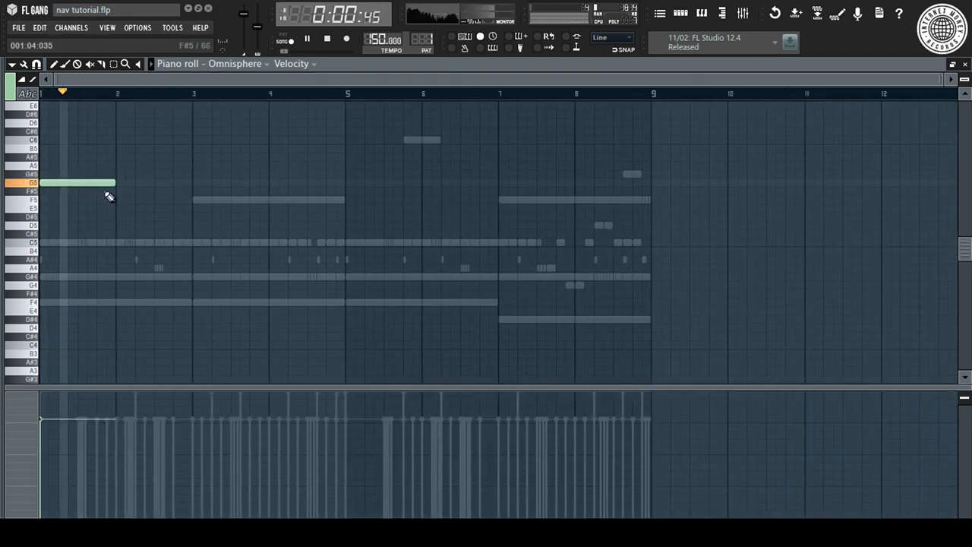
# Step: Add a one-bar F5 note at bar 3 and a one-bar C#5 note at bar 4
pyautogui.click(195, 198)
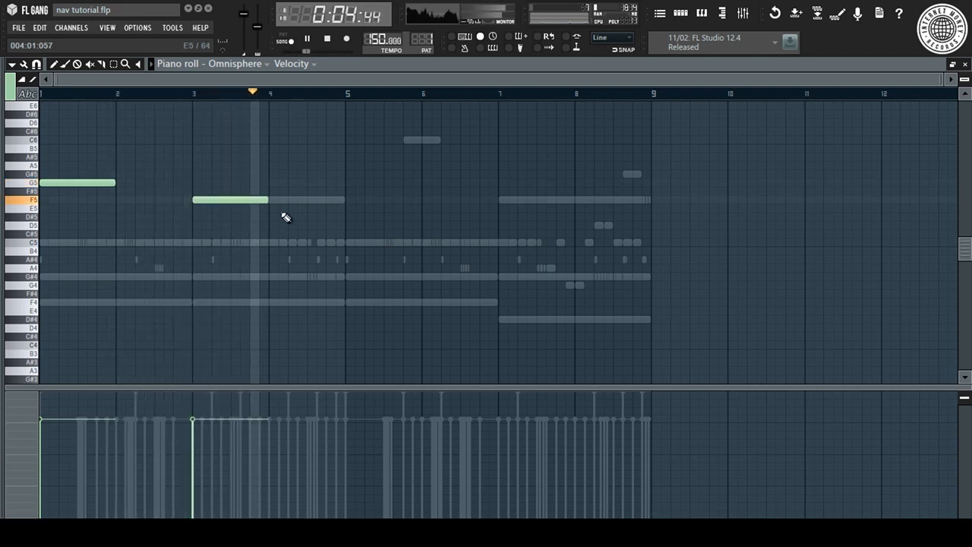
pyautogui.press('space')
pyautogui.click(276, 235)
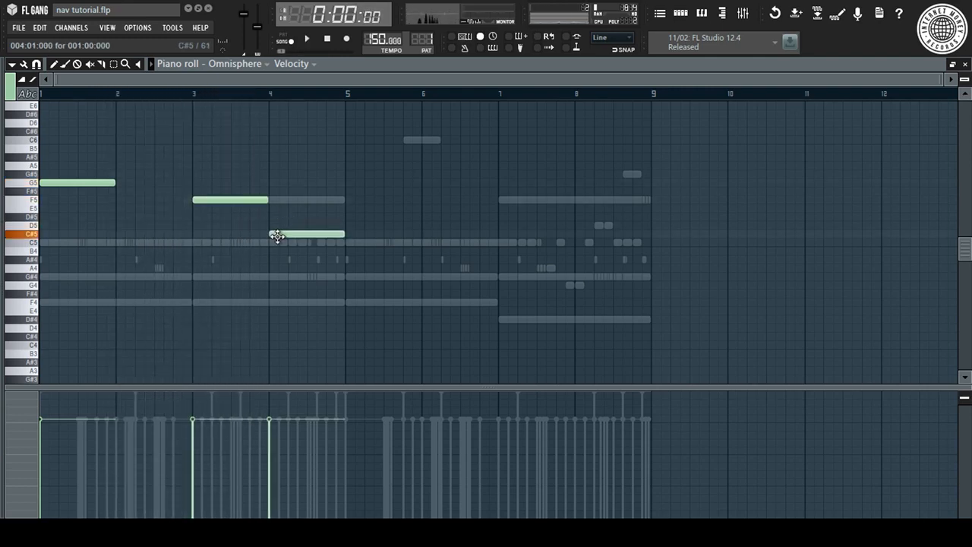
# Step: Extend the G5 note to two bars using legato with a temporary F5 at bar 5, and repeat the four-bar melody over bars 5 to 8
pyautogui.click(353, 199)
pyautogui.press('space')
pyautogui.hotkey('ctrl', 'l')
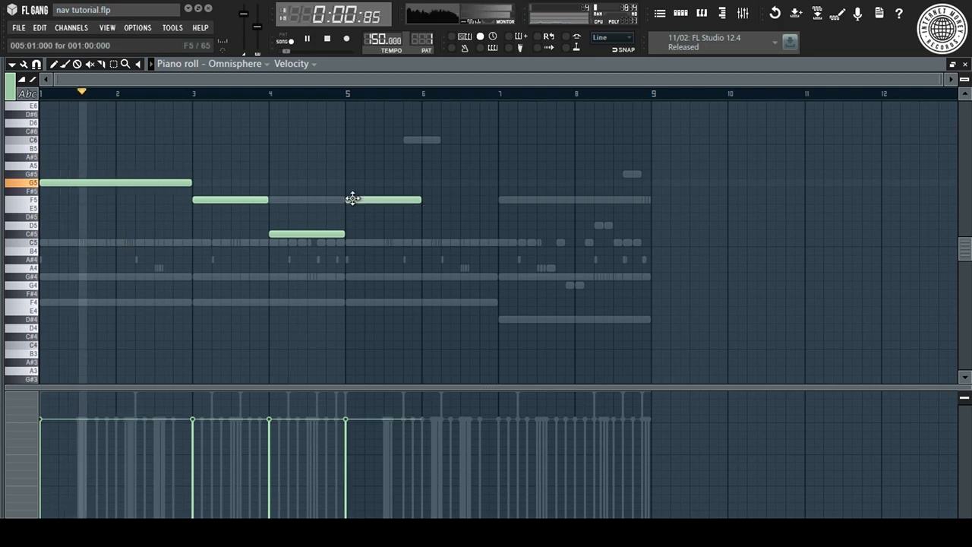
pyautogui.rightClick(353, 198)
pyautogui.press('space')
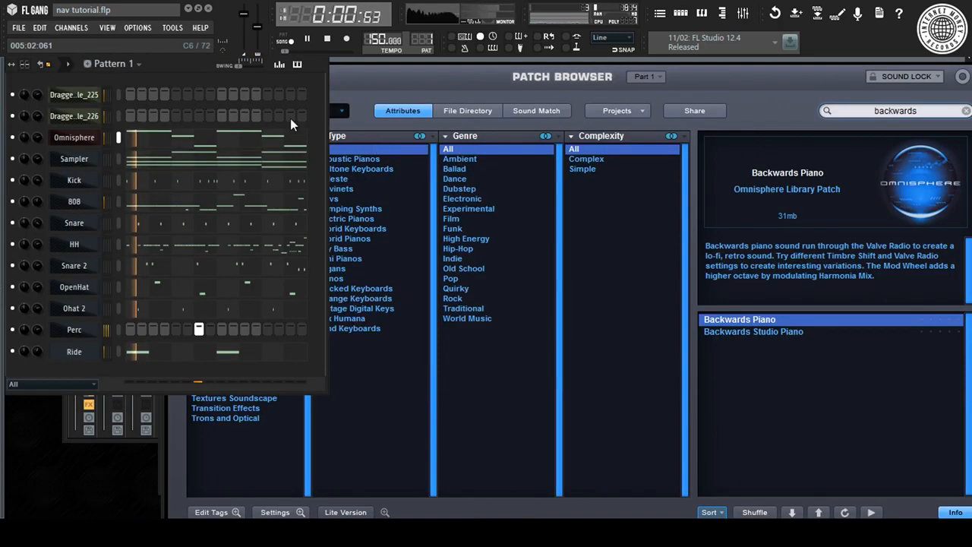
# Step: Solo the Omnisphere channel and close its full patch browser to return to the synth's main page
pyautogui.rightClick(15, 139)
pyautogui.press('space')
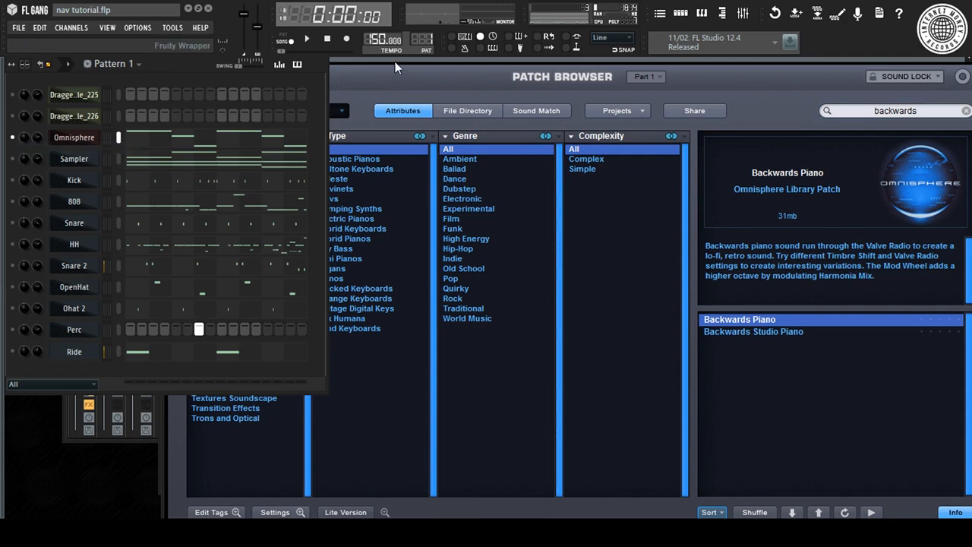
pyautogui.click(395, 62)
pyautogui.click(183, 77)
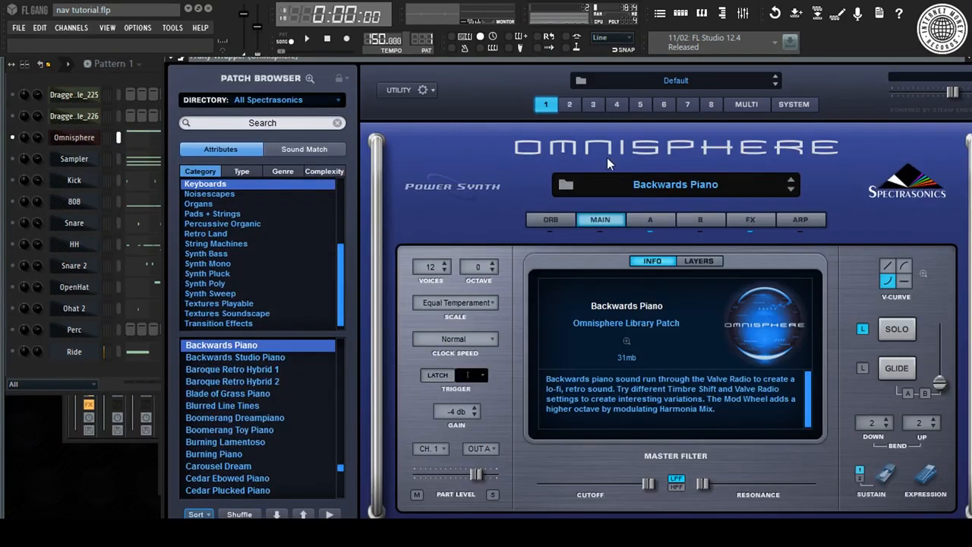
# Step: Add a Pro-Verb reverb to the second common effect slot of Backwards Piano and raise its mix and time
pyautogui.click(766, 220)
pyautogui.click(471, 347)
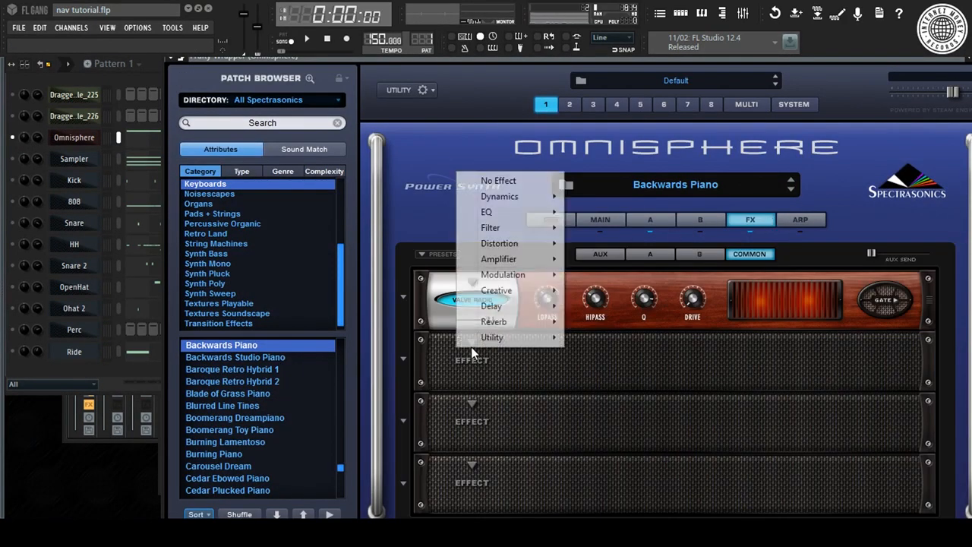
pyautogui.moveTo(501, 322)
pyautogui.click(642, 321)
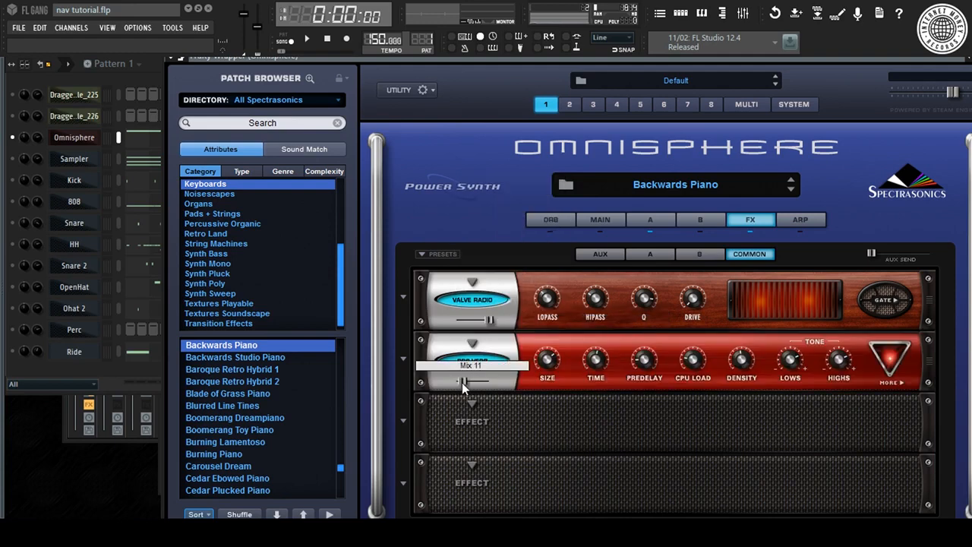
pyautogui.moveTo(462, 382); pyautogui.dragTo(471, 386)
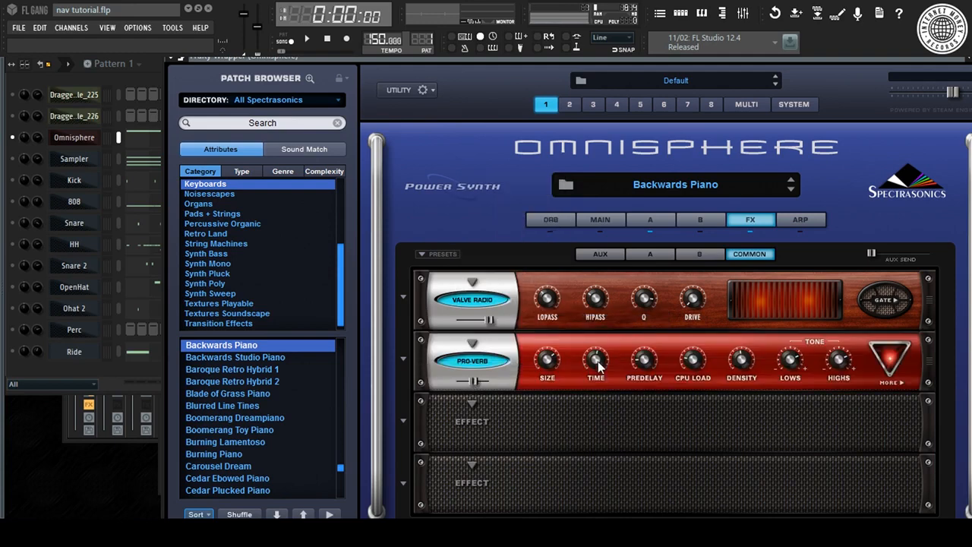
pyautogui.moveTo(598, 366); pyautogui.dragTo(604, 350)
# Step: Play the soloed Omnisphere melody and lower the timbre of the Dream Piano Reverse b oscillator on layer A
pyautogui.click(305, 40)
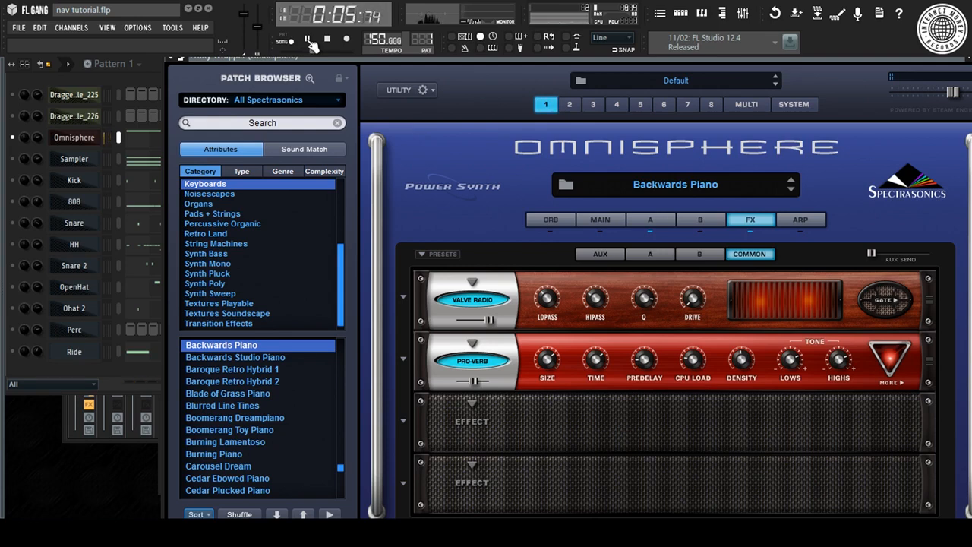
pyautogui.click(40, 144)
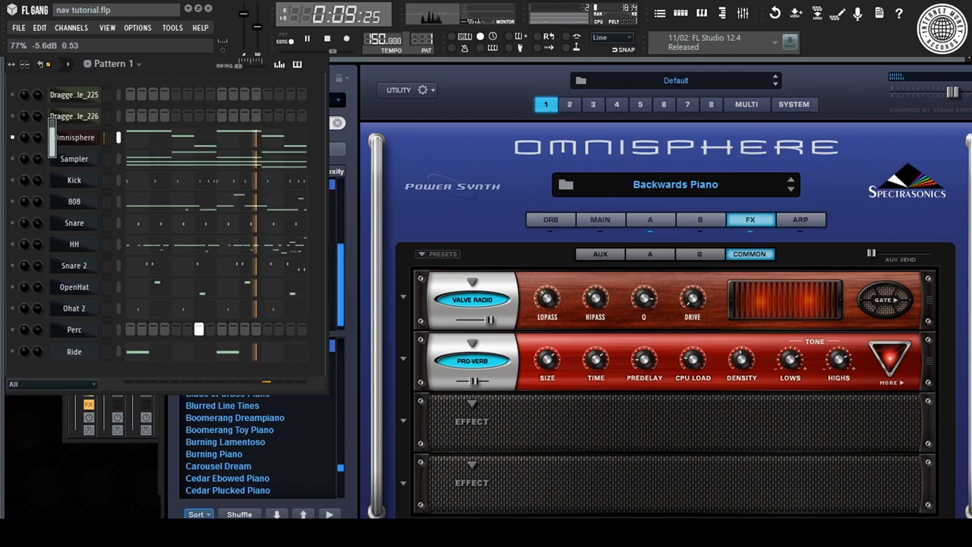
pyautogui.rightClick(14, 137)
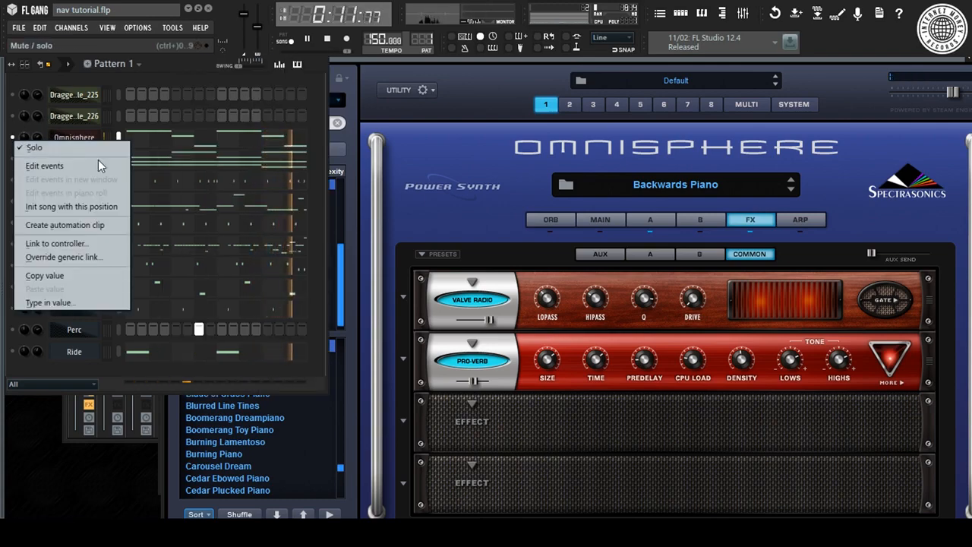
pyautogui.click(655, 219)
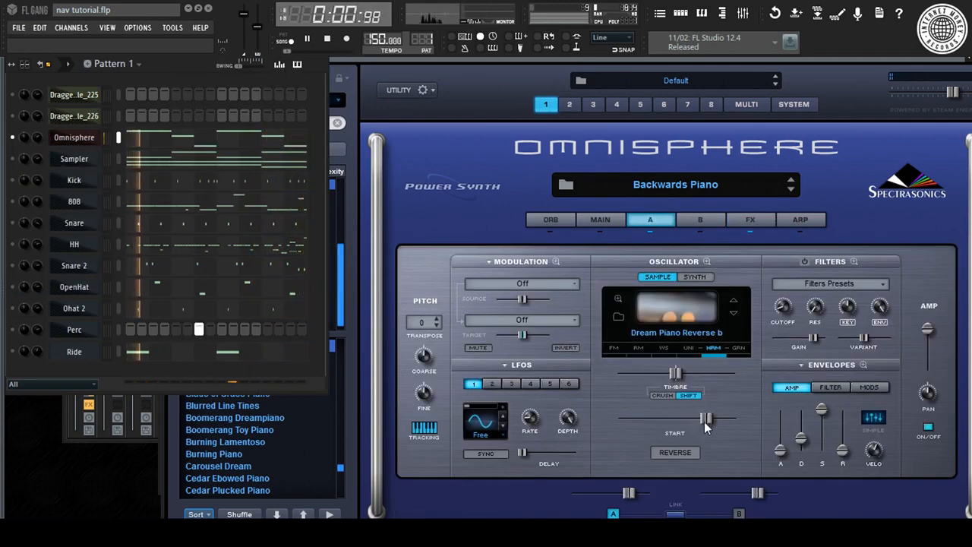
pyautogui.moveTo(675, 373); pyautogui.dragTo(662, 373)
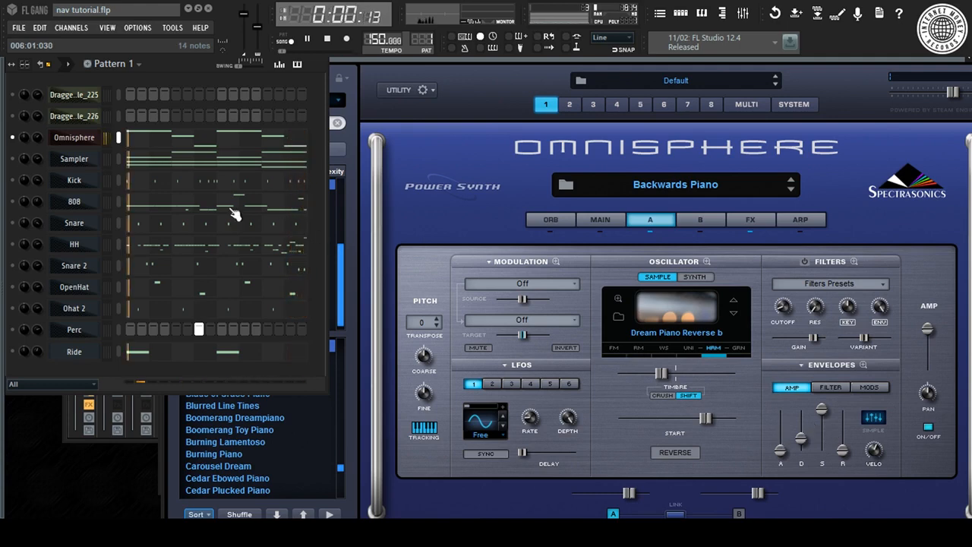
# Step: Unmute both dragged sample channels and all drum channels from Kick to Ride, leaving the Sampler channel muted
pyautogui.click(12, 116)
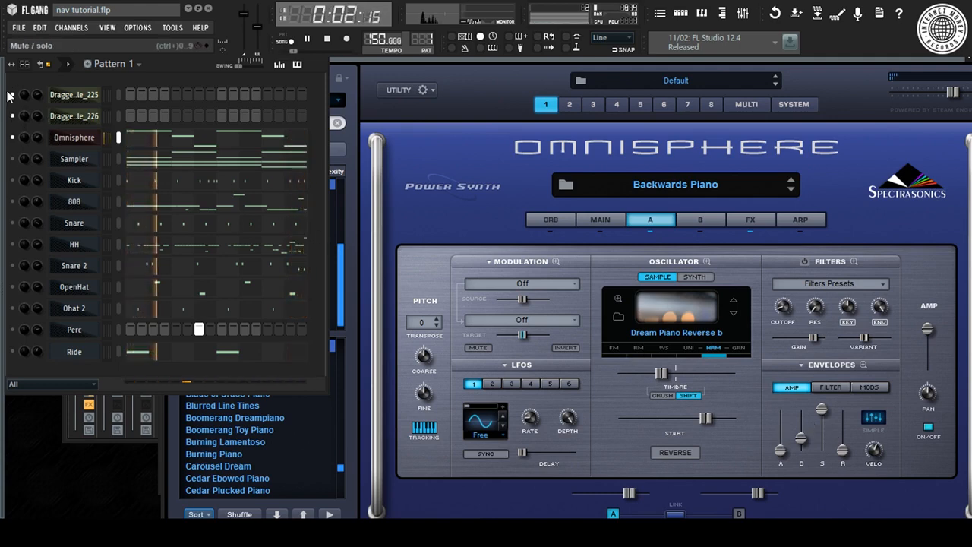
pyautogui.click(12, 95)
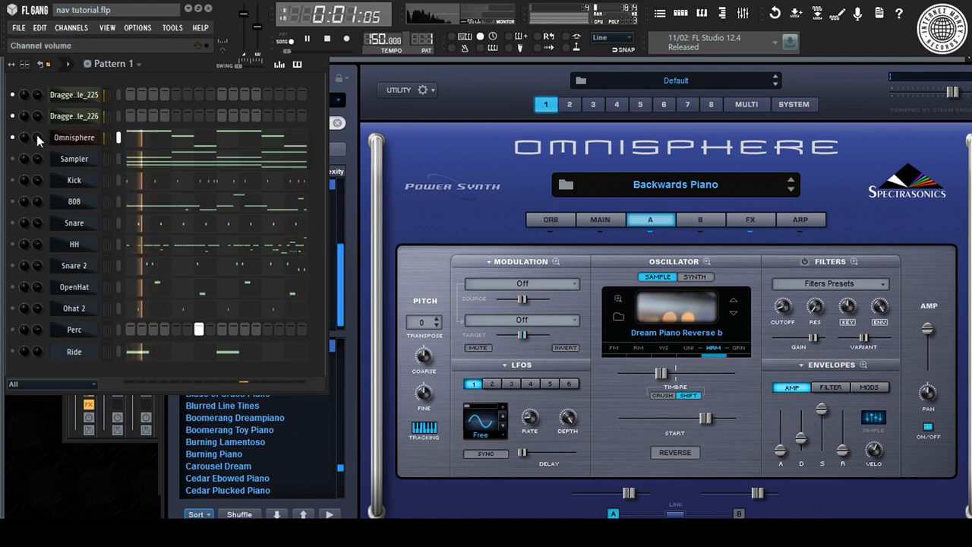
pyautogui.click(13, 181)
pyautogui.click(12, 202)
pyautogui.click(12, 223)
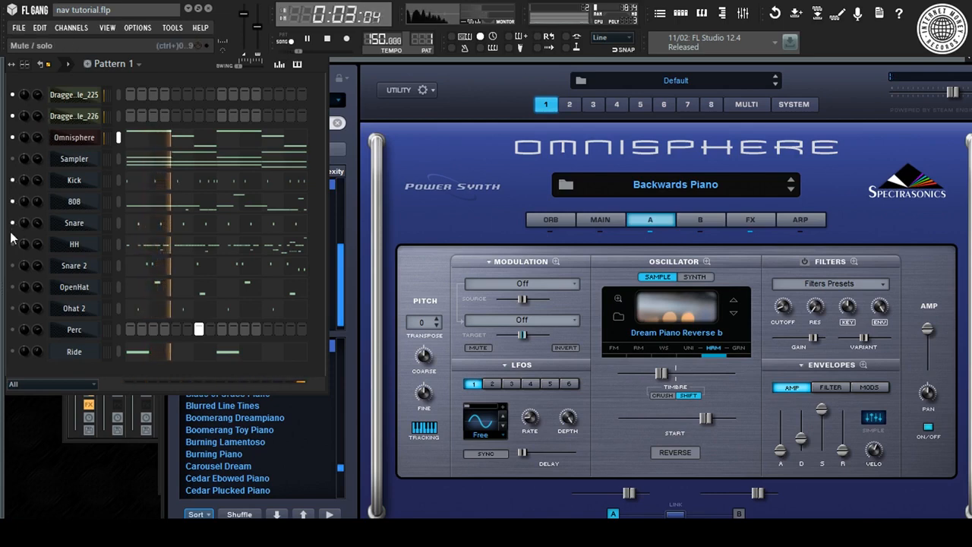
pyautogui.click(12, 244)
pyautogui.click(13, 266)
pyautogui.click(13, 287)
pyautogui.click(13, 307)
pyautogui.click(13, 329)
pyautogui.click(13, 351)
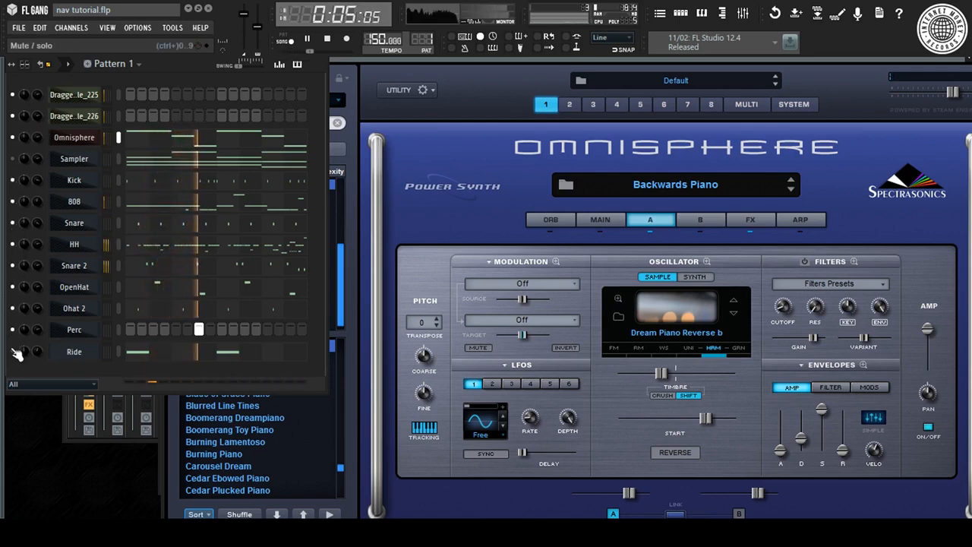
# Step: Insert another Omnisphere instrument channel from the Sampler channel's options
pyautogui.moveTo(118, 184); pyautogui.dragTo(120, 353)
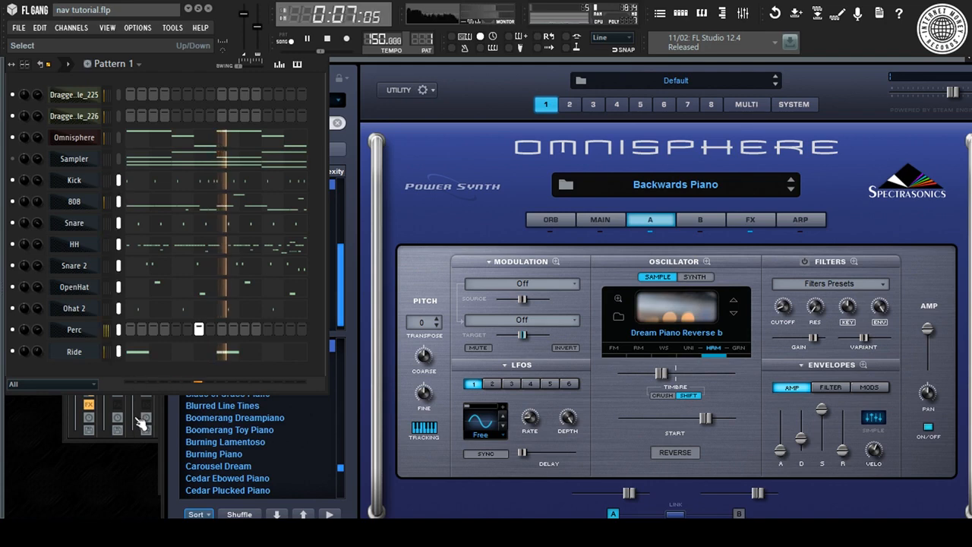
pyautogui.press('F9')
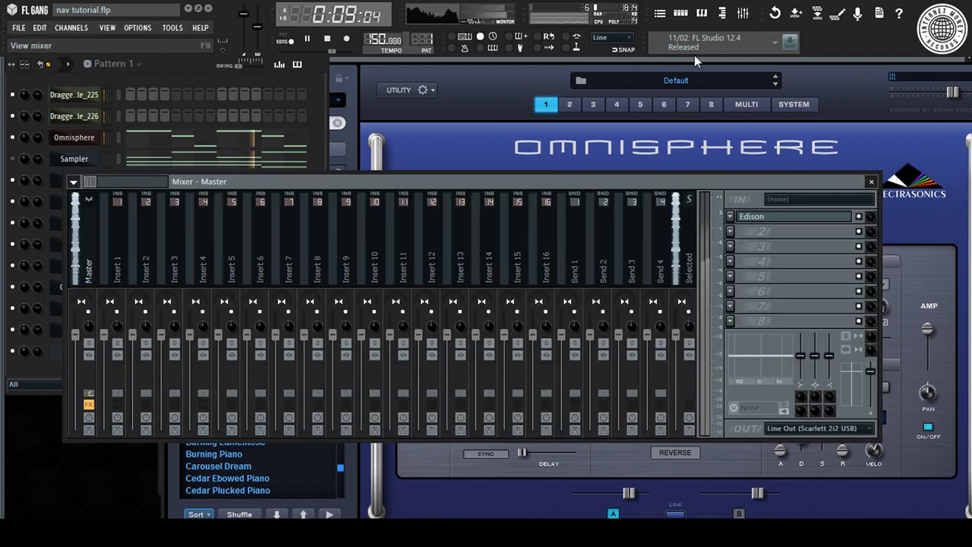
pyautogui.click(88, 161)
pyautogui.rightClick(87, 161)
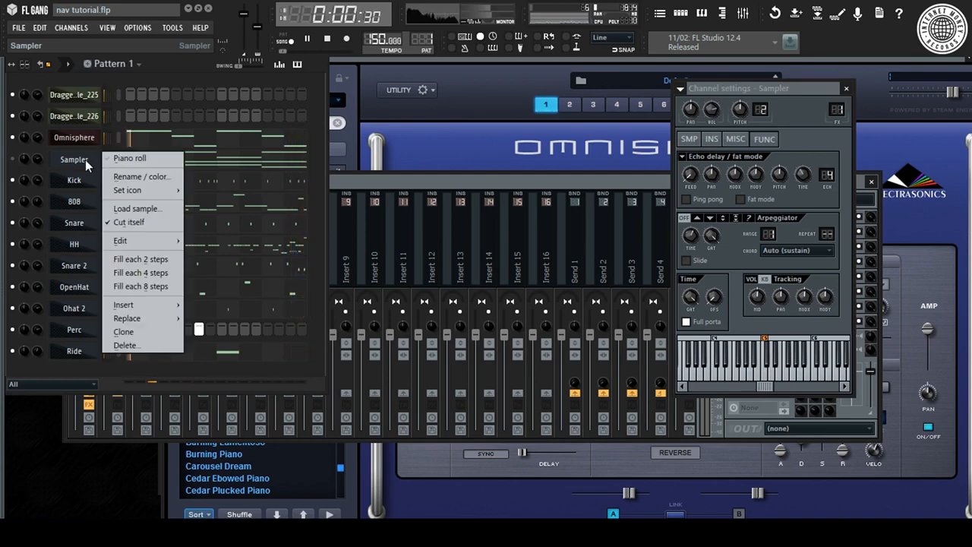
pyautogui.moveTo(133, 304)
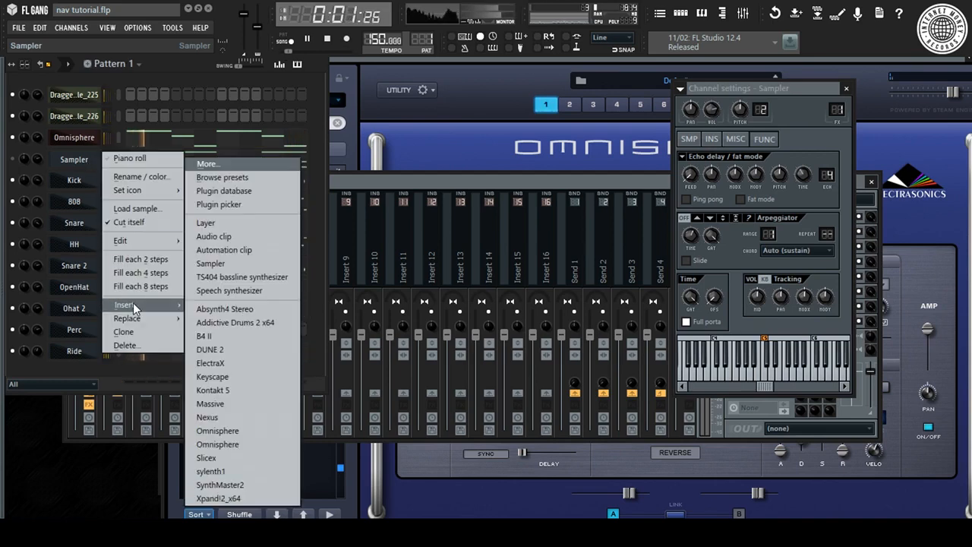
pyautogui.click(247, 436)
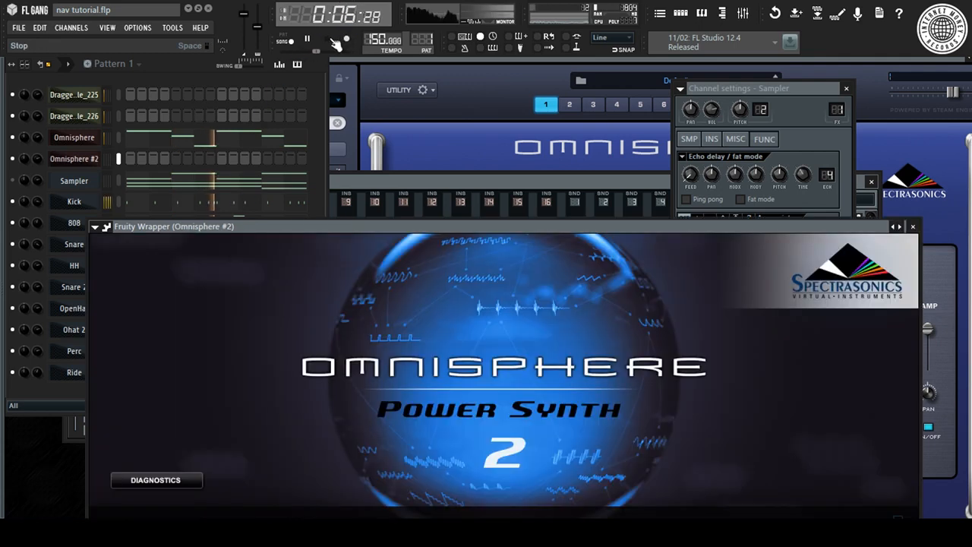
# Step: Close all open plugin, mixer and channel settings windows and listen to the full pattern
pyautogui.click(328, 38)
pyautogui.click(312, 120)
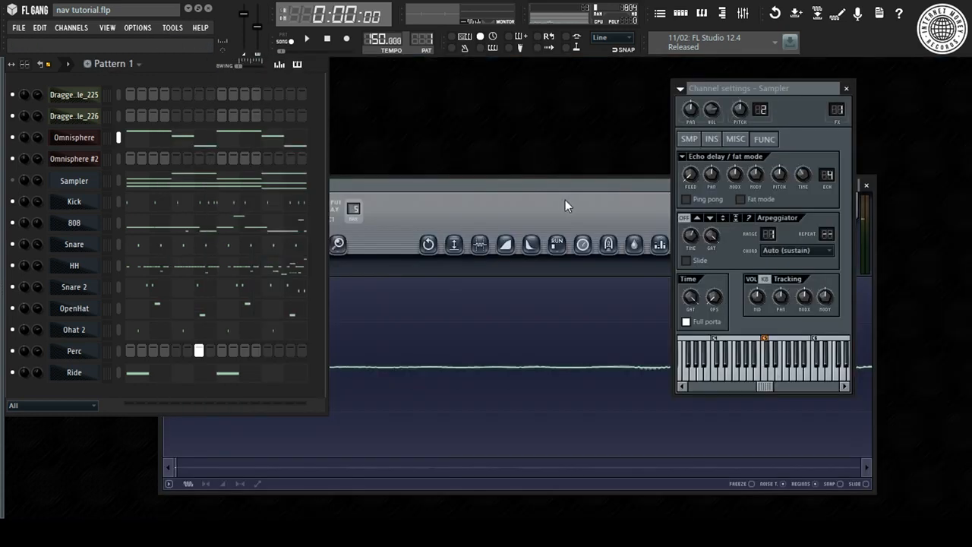
pyautogui.click(565, 200)
pyautogui.press('Escape')
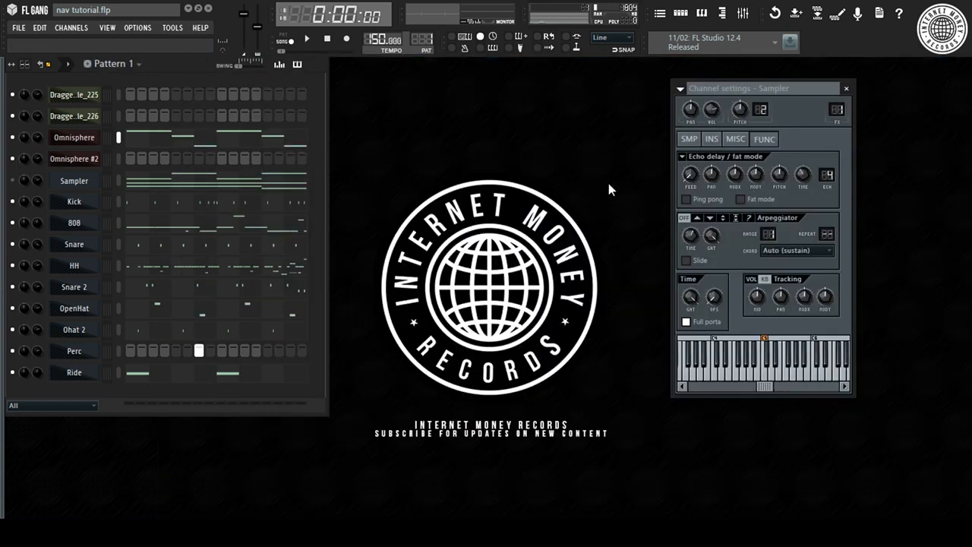
pyautogui.press('Escape')
pyautogui.press('space')
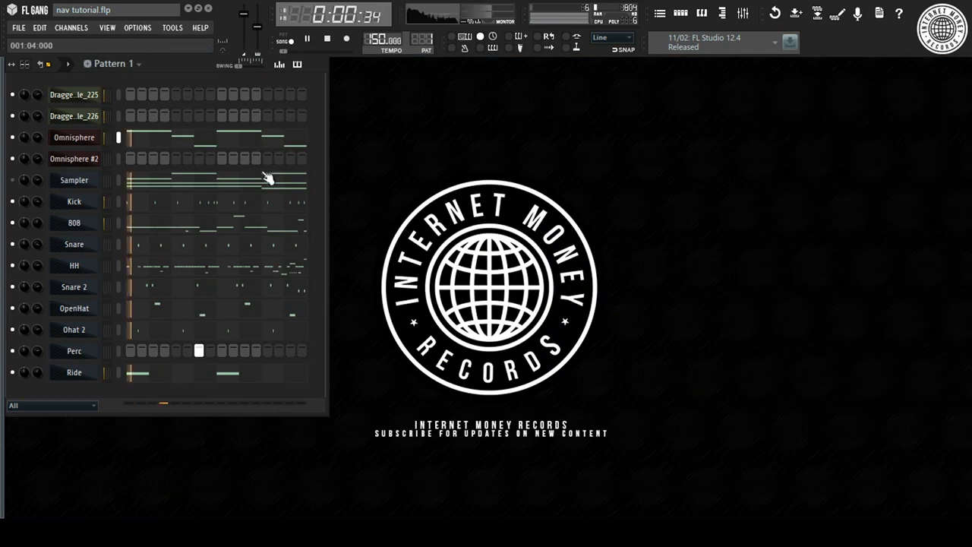
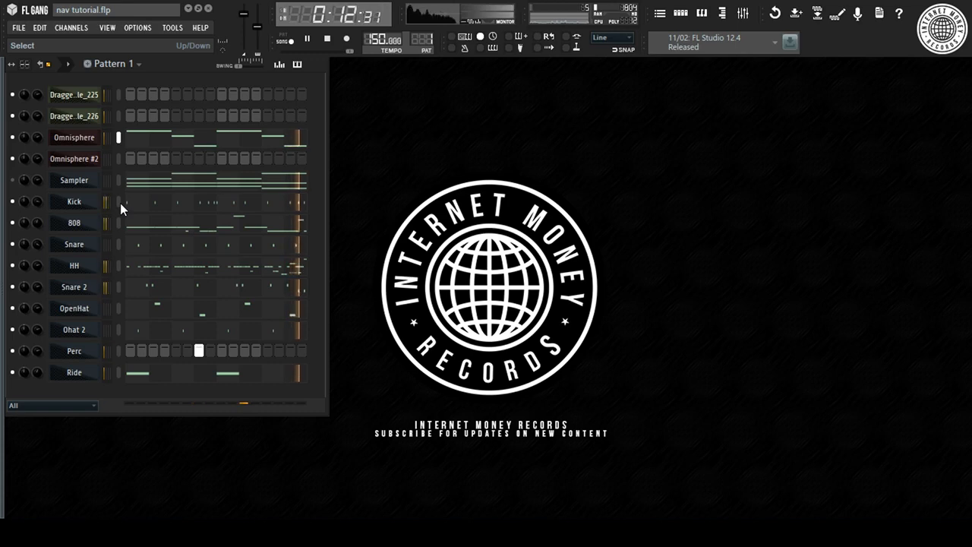
pyautogui.press('space')
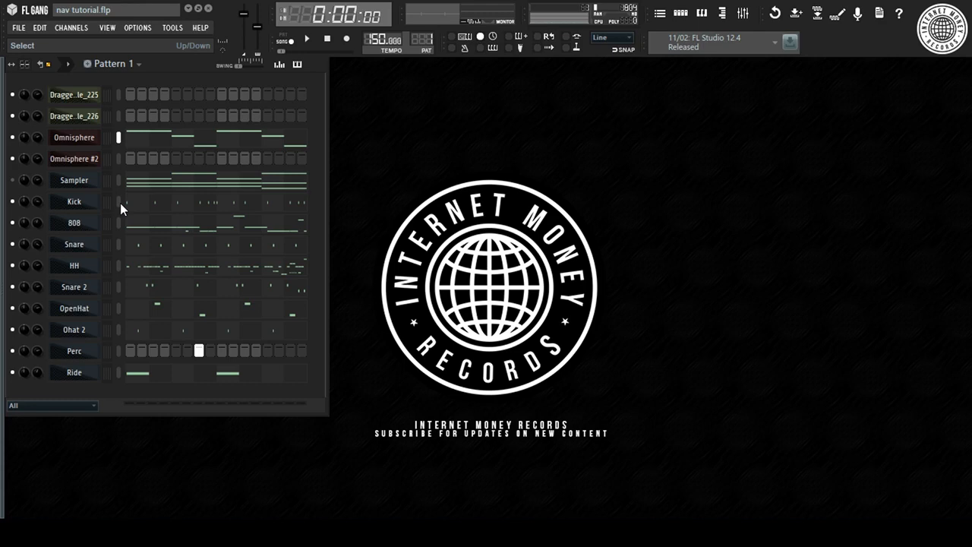
# Step: Select the drum channels from Kick to Ride and link them to consecutive mixer tracks starting from Insert 10
pyautogui.moveTo(120, 203); pyautogui.dragTo(91, 496)
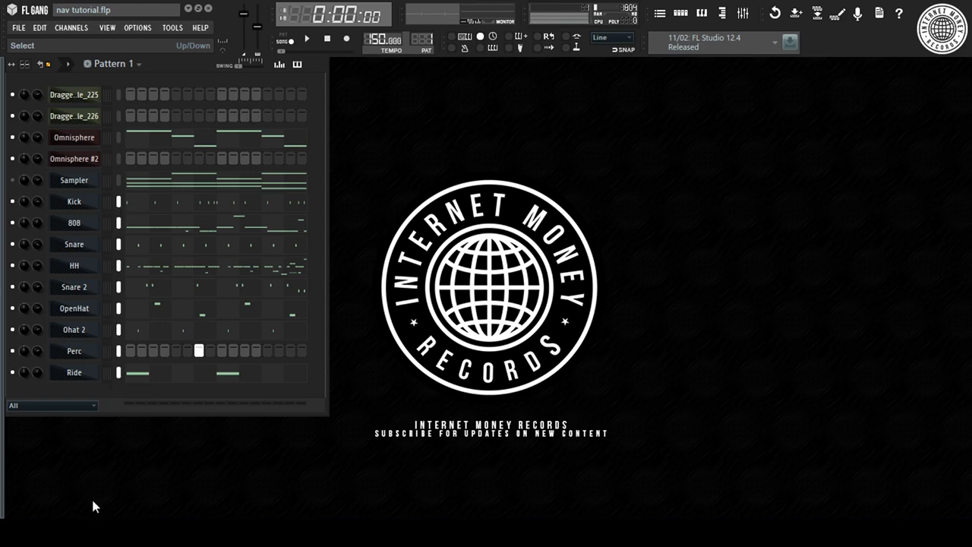
pyautogui.click(120, 206)
pyautogui.click(743, 12)
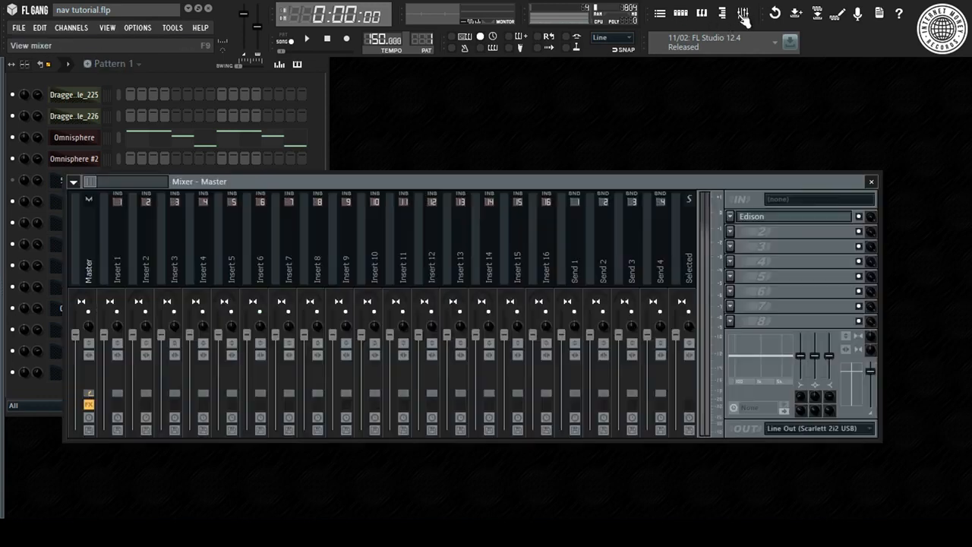
pyautogui.rightClick(374, 264)
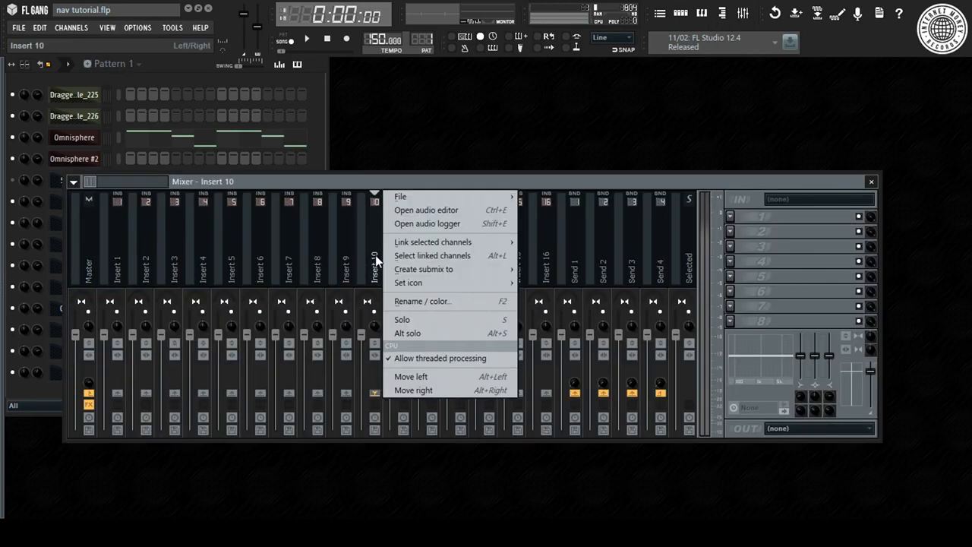
pyautogui.moveTo(449, 242)
pyautogui.click(572, 256)
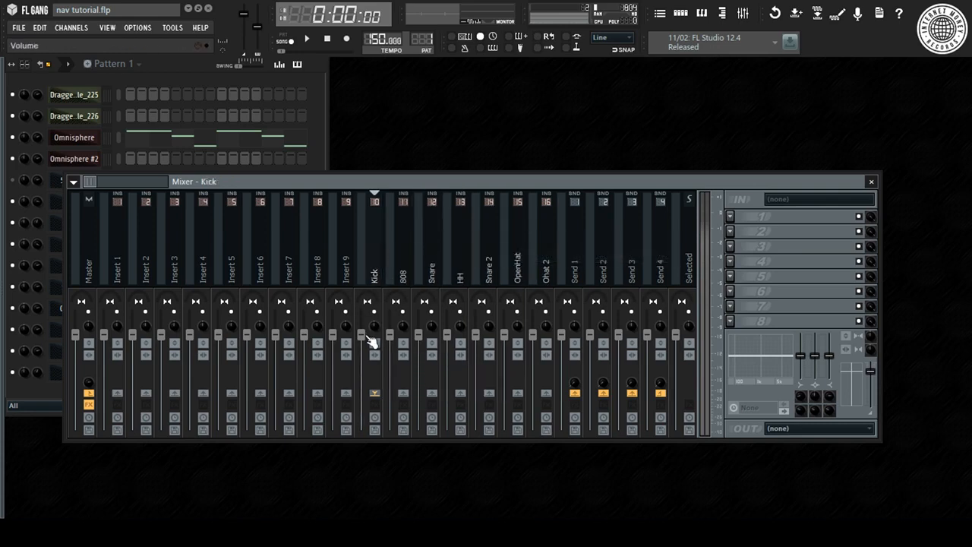
# Step: Lower the volume of the Kick mixer track and briefly play the pattern to check the level
pyautogui.moveTo(362, 335); pyautogui.dragTo(361, 367)
pyautogui.press('space')
pyautogui.press('space')
pyautogui.rightClick(375, 313)
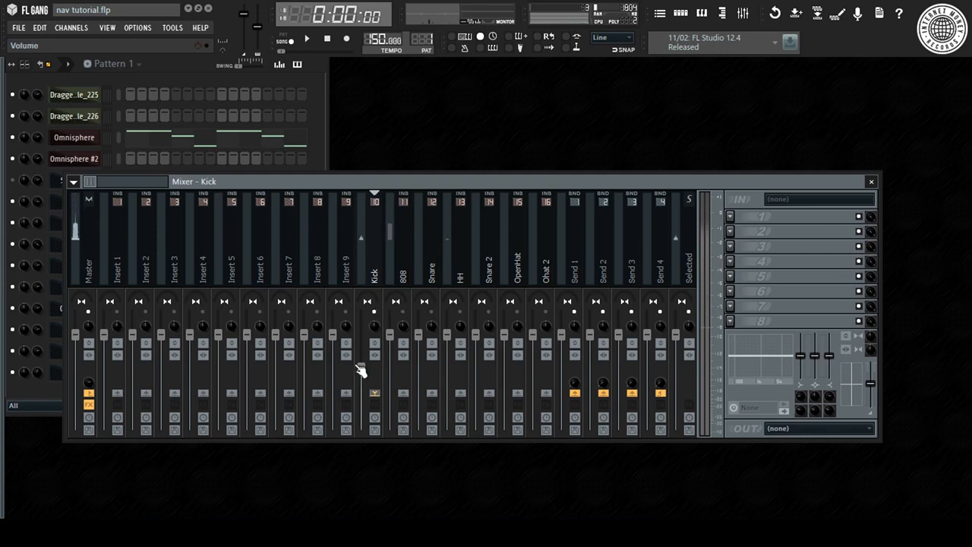
# Step: Select the two dragged samples and the first Omnisphere channel and link them to mixer tracks starting from Insert 1
pyautogui.press('F6')
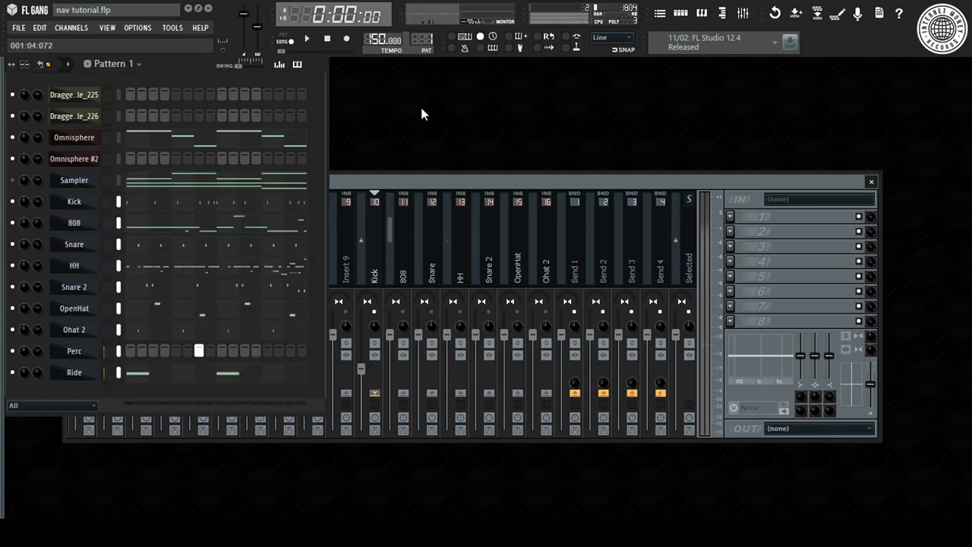
pyautogui.moveTo(119, 140); pyautogui.dragTo(120, 95)
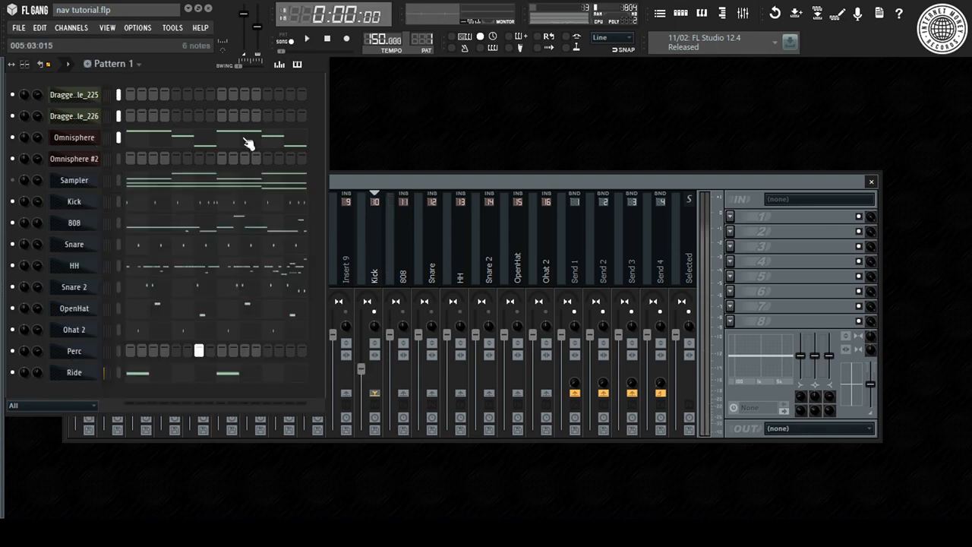
pyautogui.click(385, 182)
pyautogui.rightClick(118, 252)
pyautogui.moveTo(255, 247)
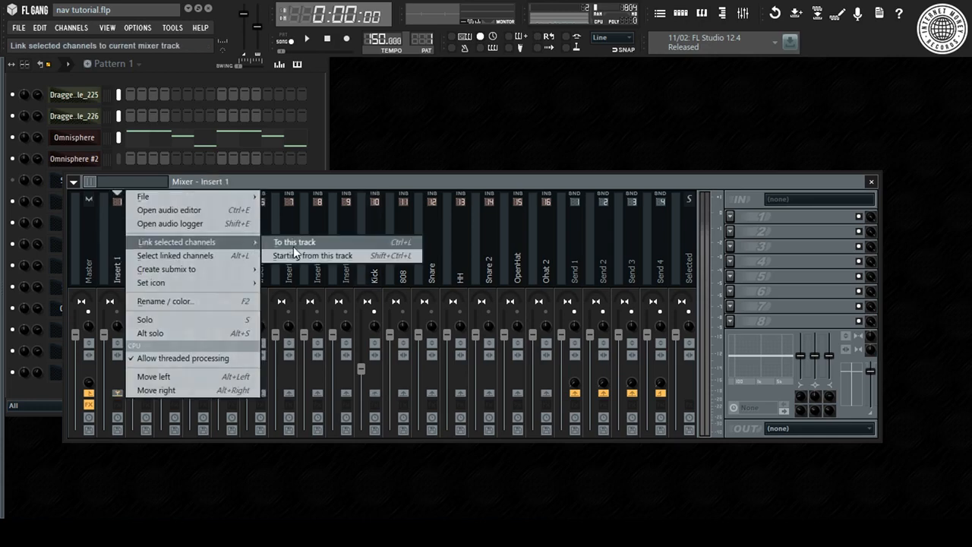
pyautogui.click(303, 256)
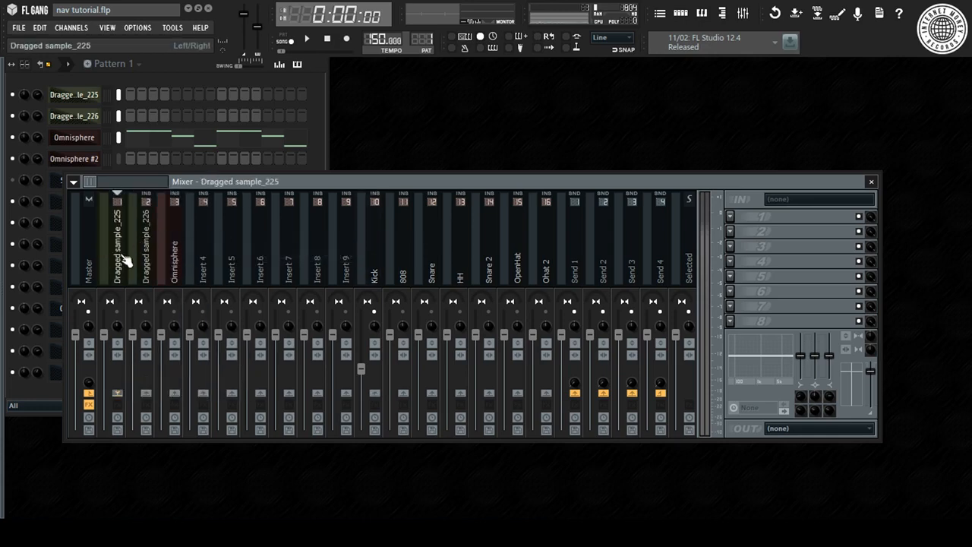
# Step: Raise the Kick mixer track's volume slightly and lower the 808 track's volume during playback
pyautogui.click(384, 265)
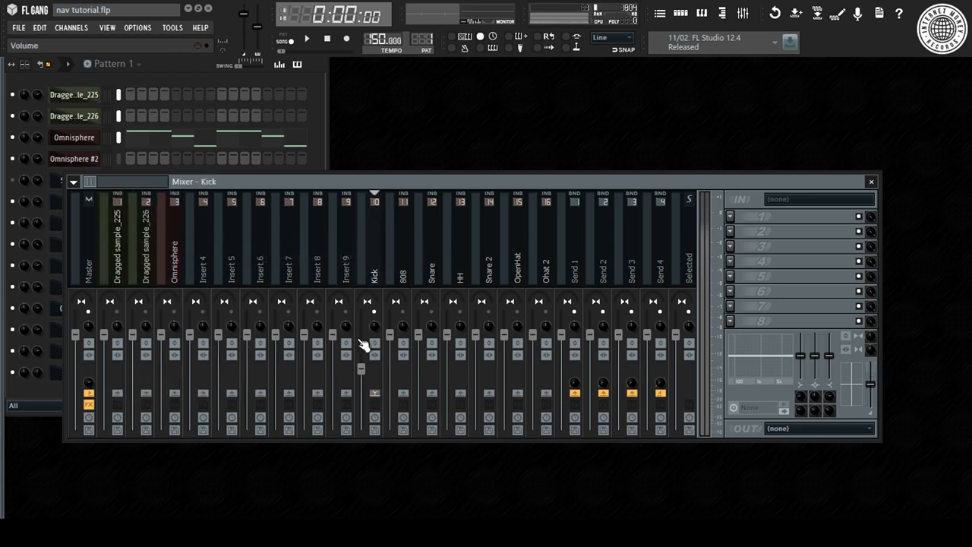
pyautogui.moveTo(363, 344); pyautogui.dragTo(363, 332)
pyautogui.moveTo(361, 373); pyautogui.dragTo(361, 363)
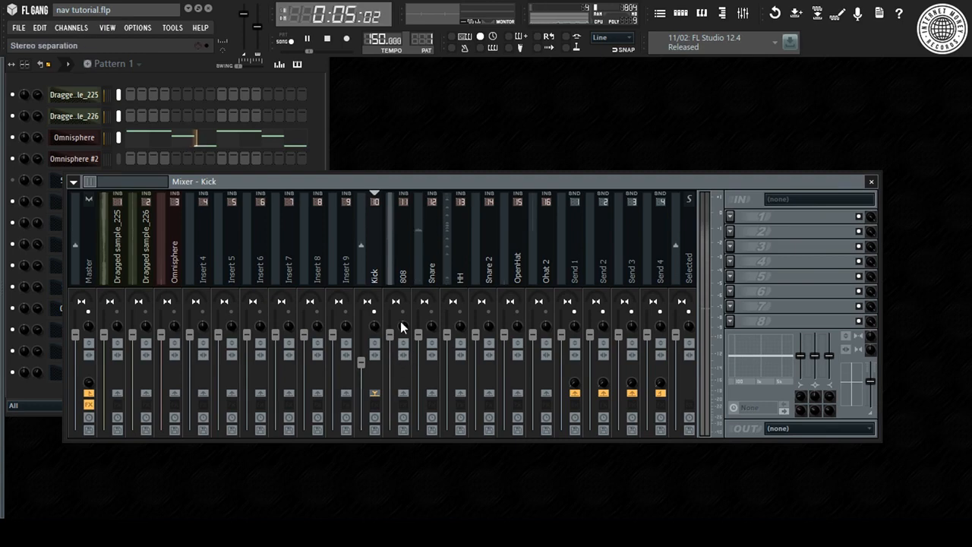
pyautogui.moveTo(389, 337); pyautogui.dragTo(389, 386)
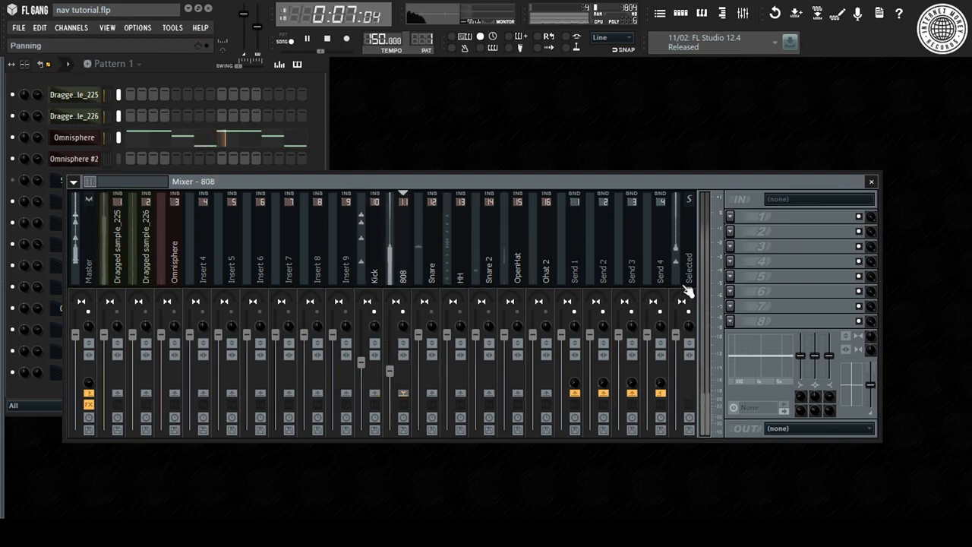
pyautogui.click(730, 216)
pyautogui.moveTo(768, 230)
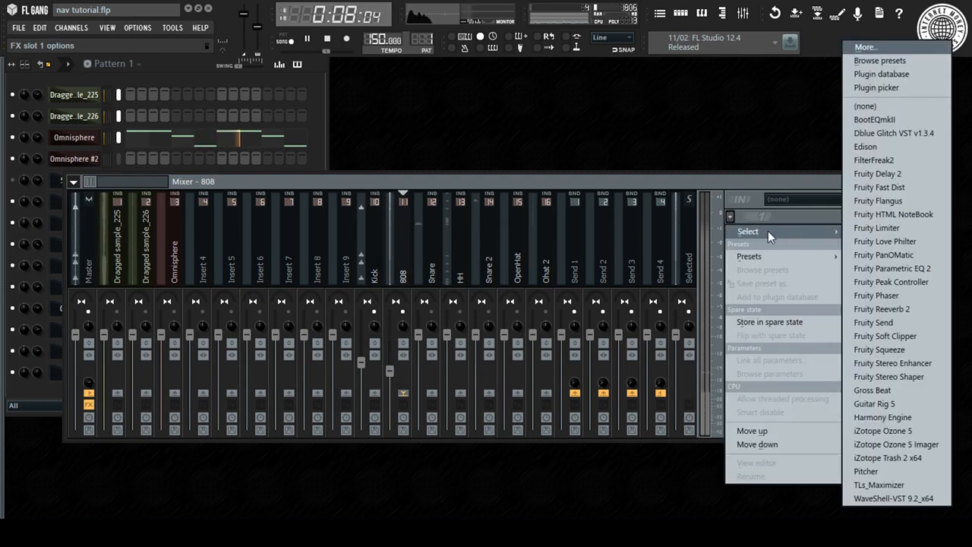
pyautogui.click(761, 177)
# Step: Stop playback and load Fruity Fast Dist into the first effect slot of the 808 mixer track
pyautogui.press('space')
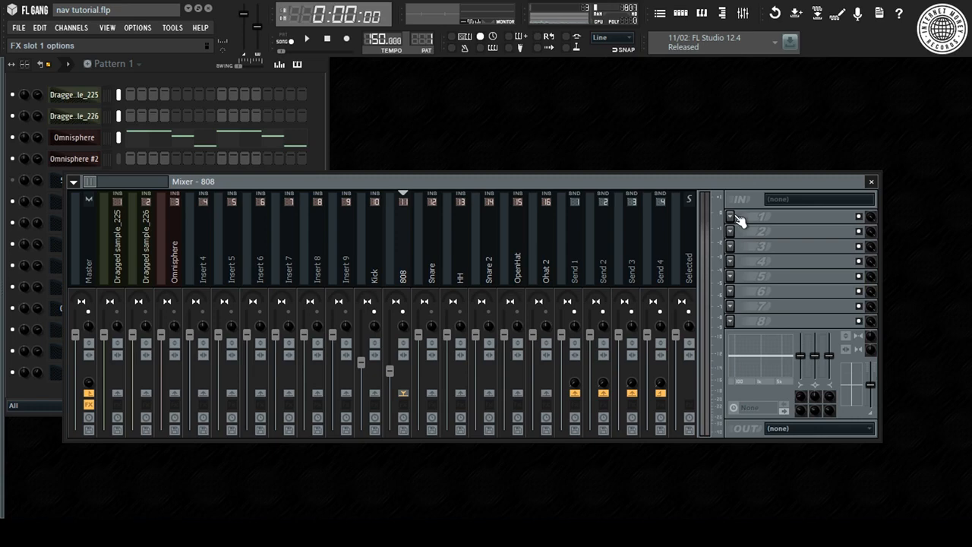
pyautogui.click(734, 215)
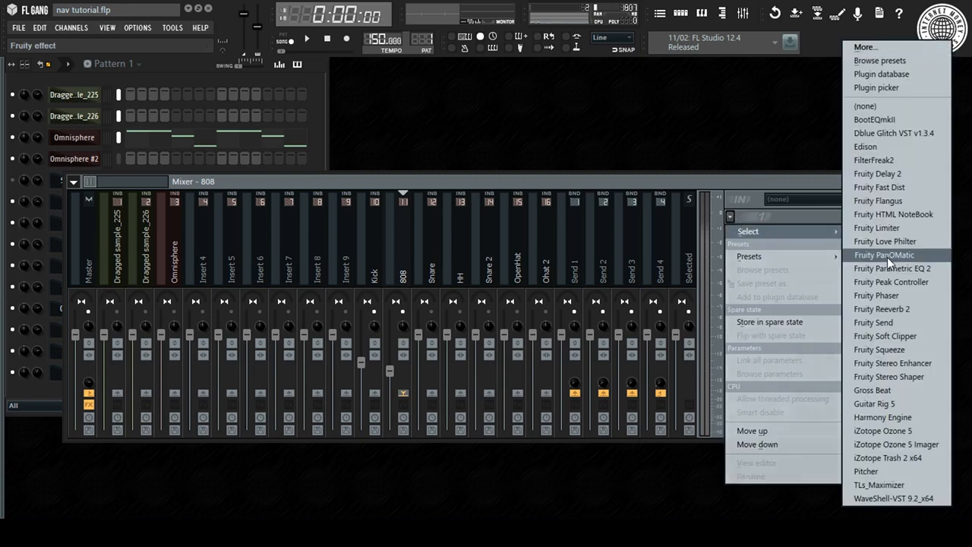
pyautogui.click(901, 191)
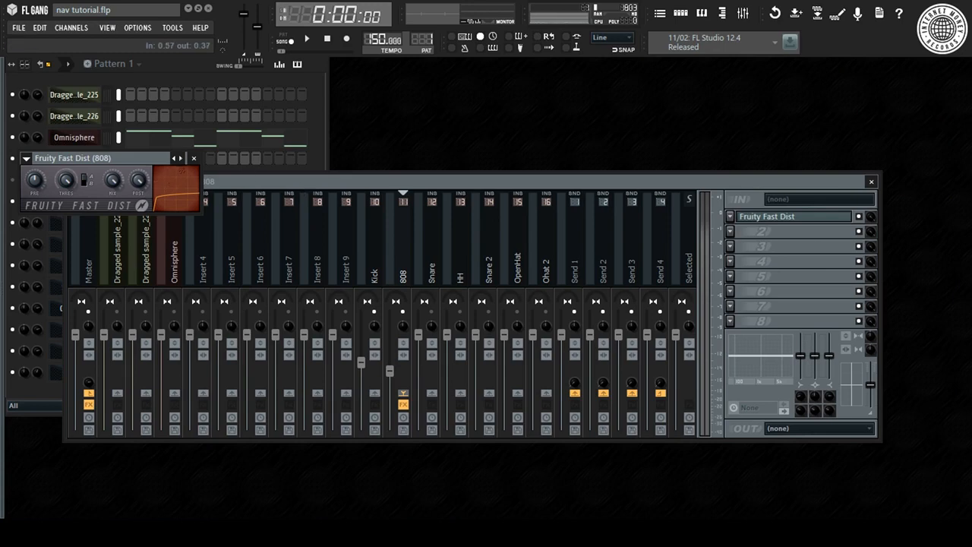
# Step: Play the pattern while adjusting the mix level of Fruity Fast Dist on the 808 track, and close the plugin window
pyautogui.moveTo(163, 165); pyautogui.dragTo(316, 171)
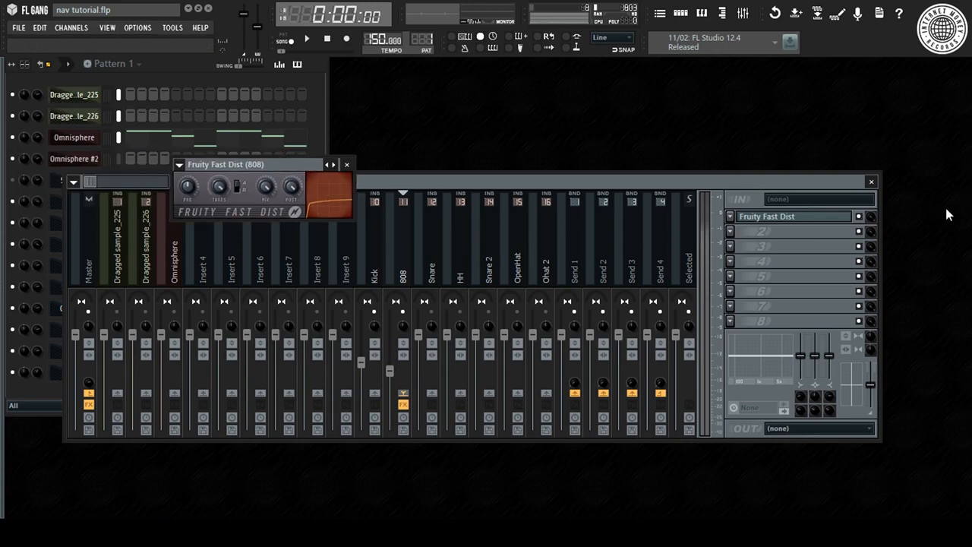
pyautogui.press('space')
pyautogui.moveTo(871, 217); pyautogui.dragTo(871, 226)
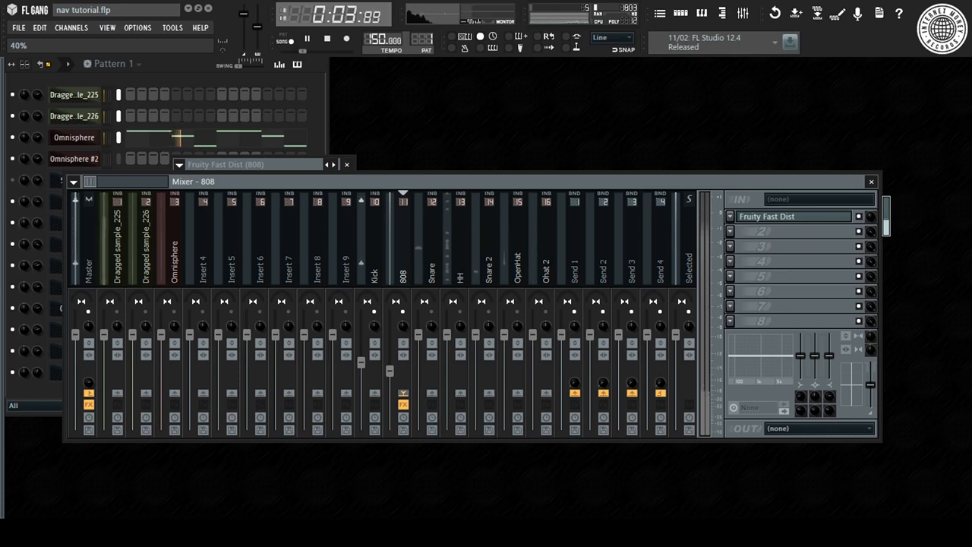
pyautogui.moveTo(871, 220); pyautogui.dragTo(871, 214)
pyautogui.moveTo(870, 218); pyautogui.dragTo(871, 215)
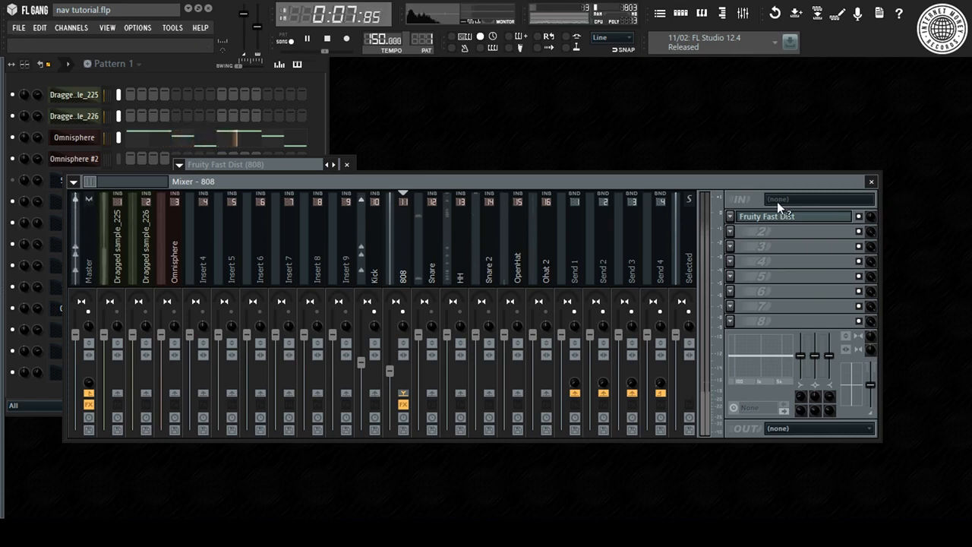
pyautogui.click(305, 164)
pyautogui.click(347, 165)
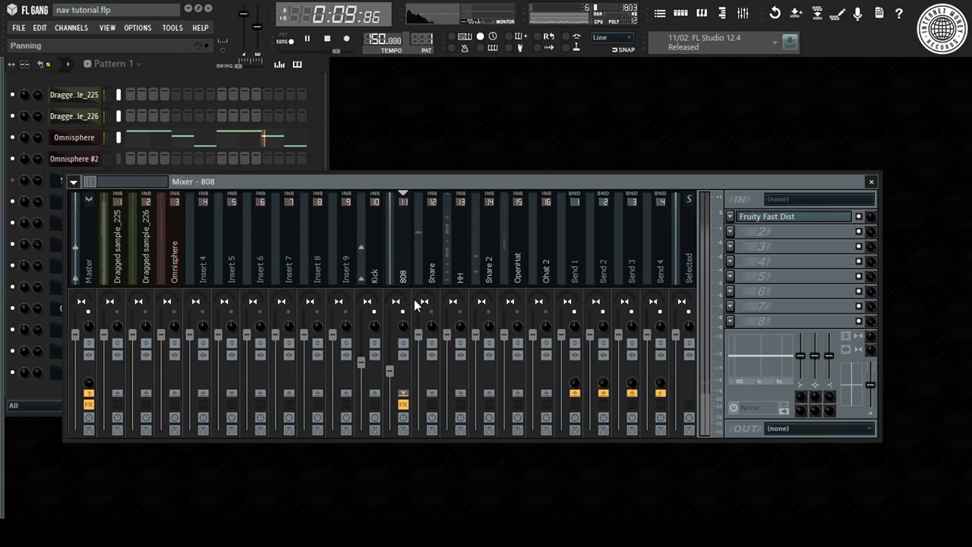
# Step: Lower the Snare and HH mixer track volumes and slightly boost the Snare track's high EQ band
pyautogui.click(422, 338)
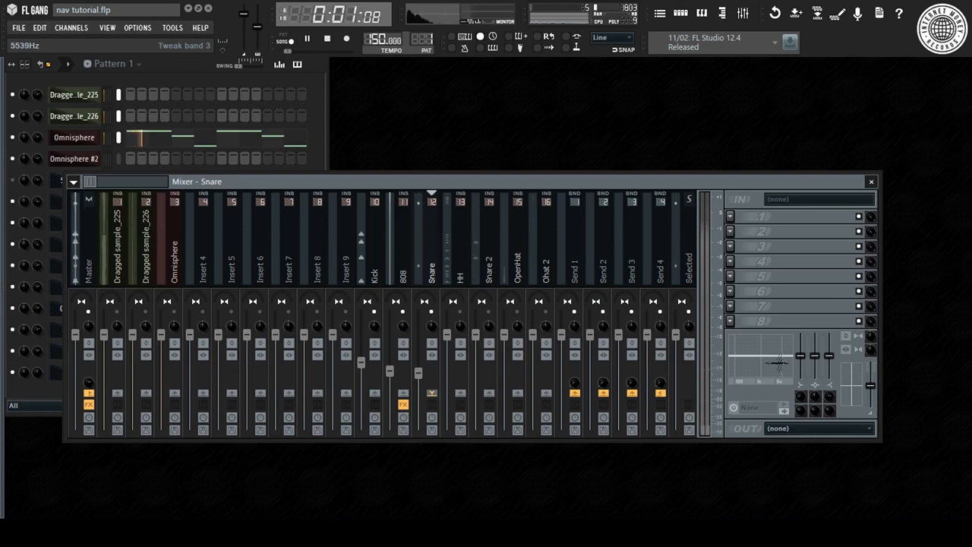
pyautogui.moveTo(778, 363); pyautogui.dragTo(778, 358)
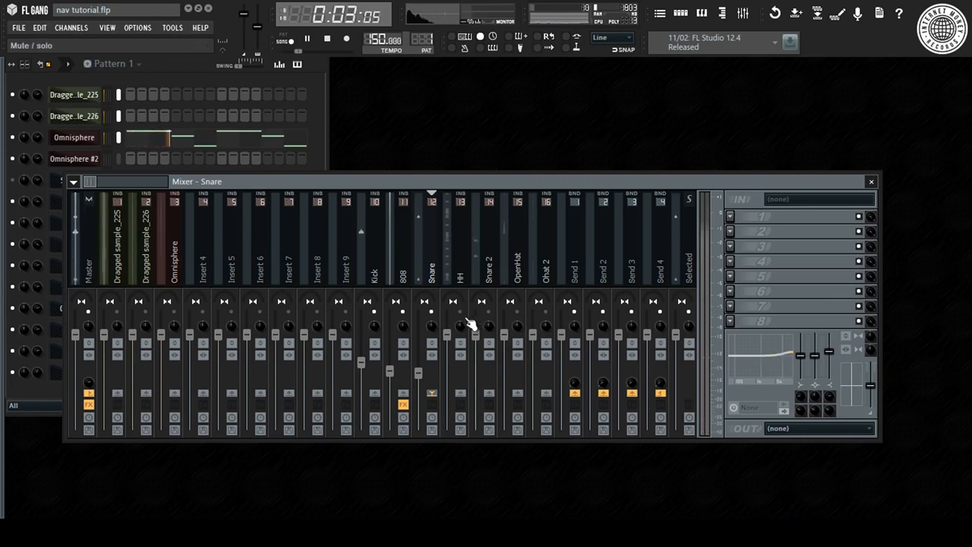
pyautogui.moveTo(447, 334); pyautogui.dragTo(446, 362)
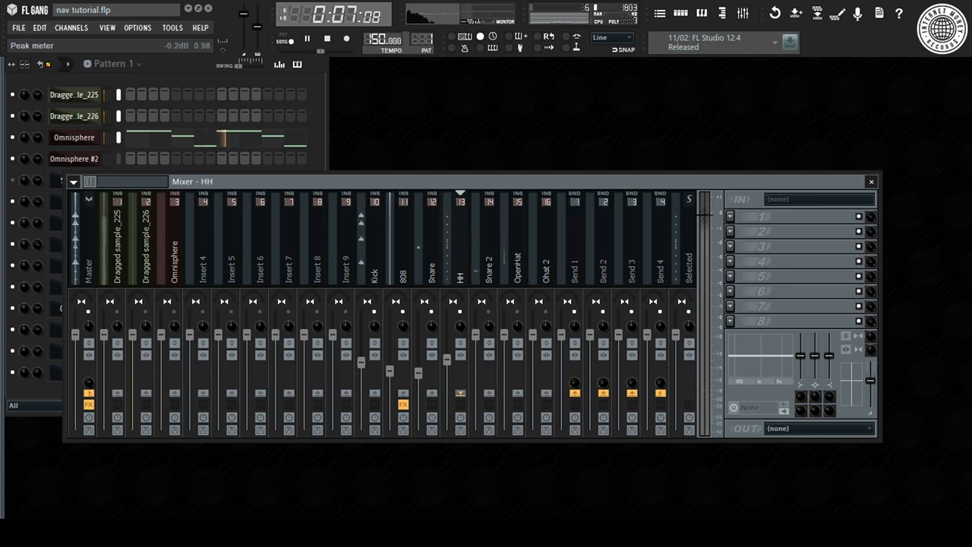
# Step: Load Fruity Reeverb 2 into the first effect slot of the HH track and lower its wet level to 19%
pyautogui.click(741, 218)
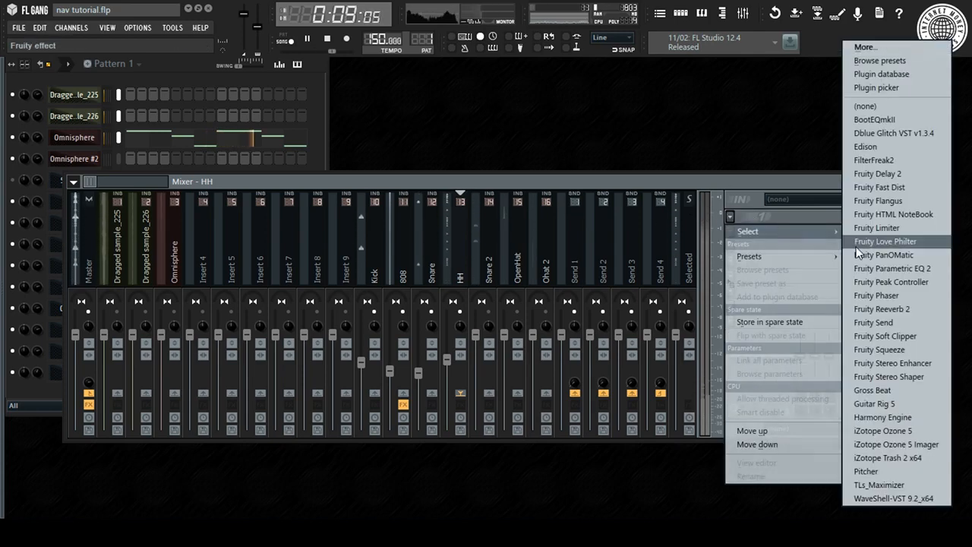
pyautogui.click(903, 311)
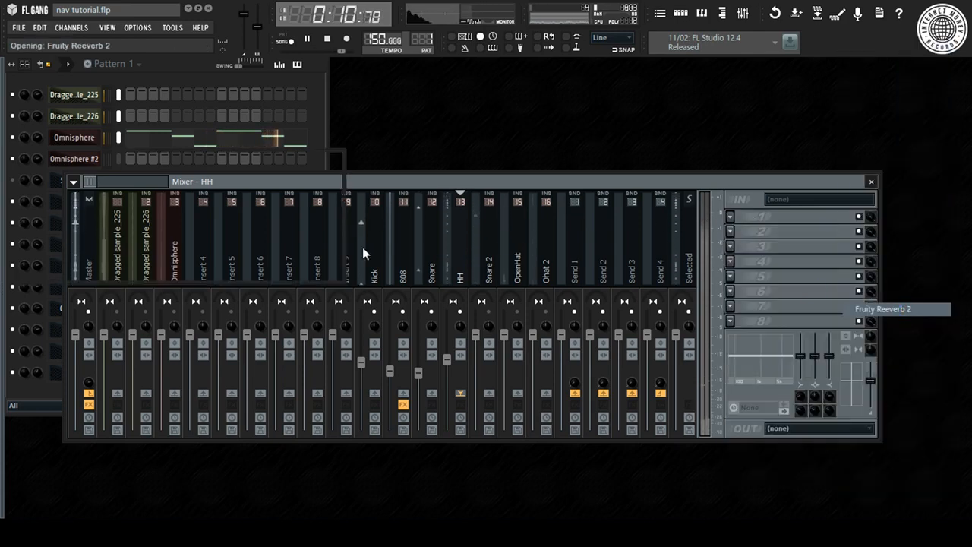
pyautogui.moveTo(325, 208); pyautogui.dragTo(324, 218)
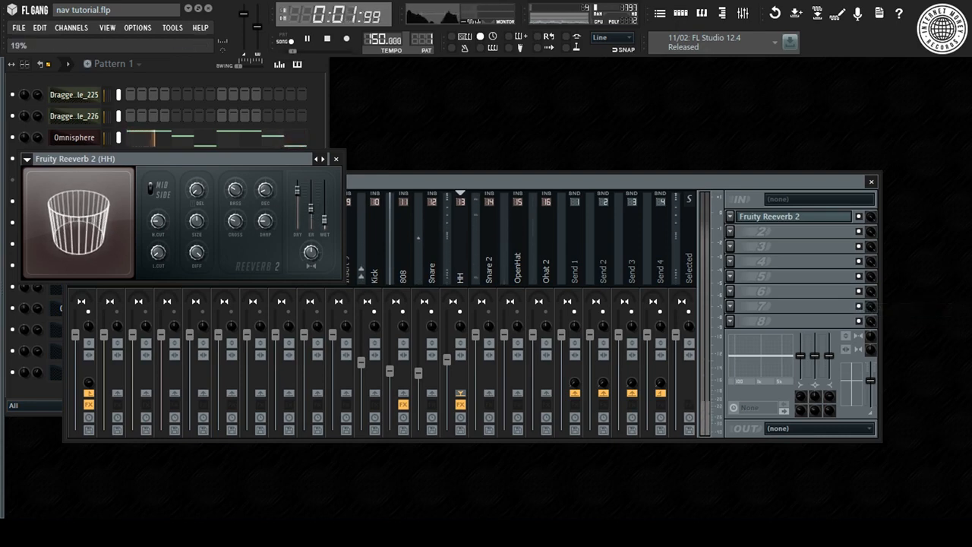
# Step: Fine-tune the HH reverb with a lower decay, larger room, 12% wet level and adjusted stereo separation, and close the plugin window
pyautogui.moveTo(265, 190); pyautogui.dragTo(265, 197)
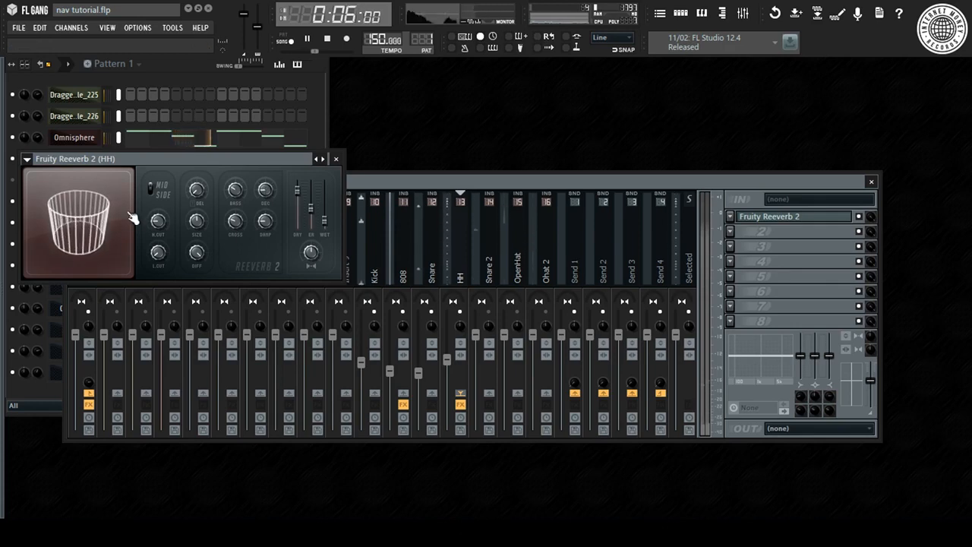
pyautogui.moveTo(133, 218); pyautogui.dragTo(117, 218)
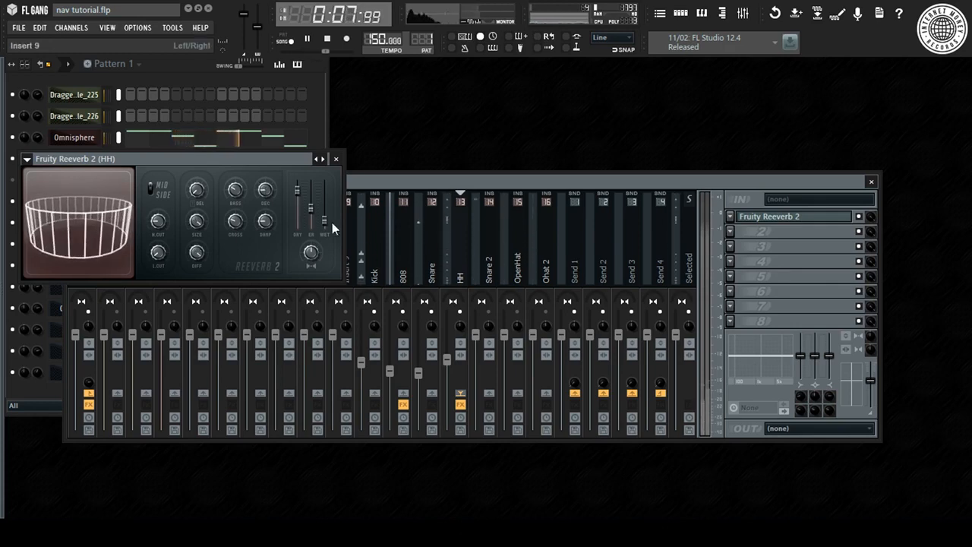
pyautogui.moveTo(332, 222); pyautogui.dragTo(332, 229)
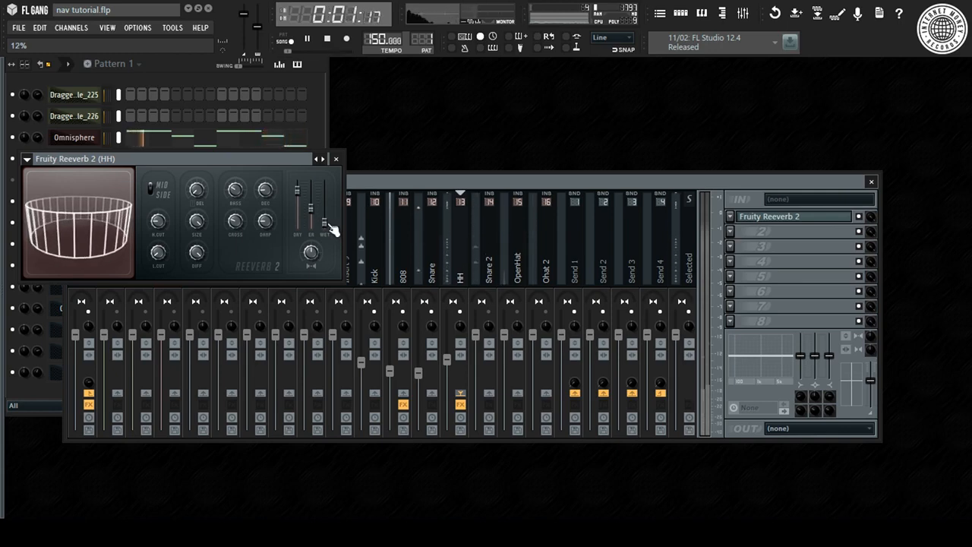
pyautogui.moveTo(311, 252); pyautogui.dragTo(311, 264)
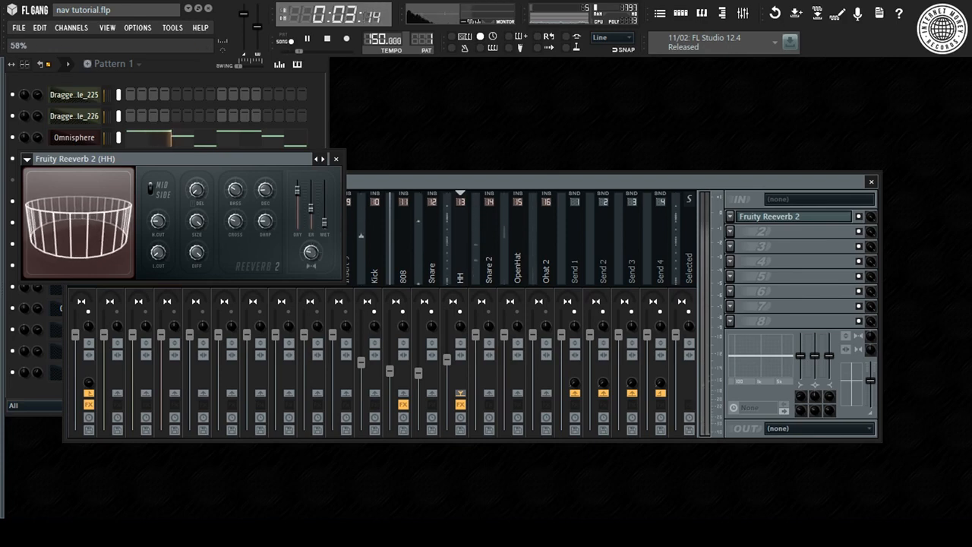
pyautogui.click(336, 159)
# Step: Lower the volumes of the Snare 2, OpenHat, Ohat 2 and Perc mixer tracks, with Ohat 2 at about -10.7 dB
pyautogui.moveTo(477, 334); pyautogui.dragTo(504, 374)
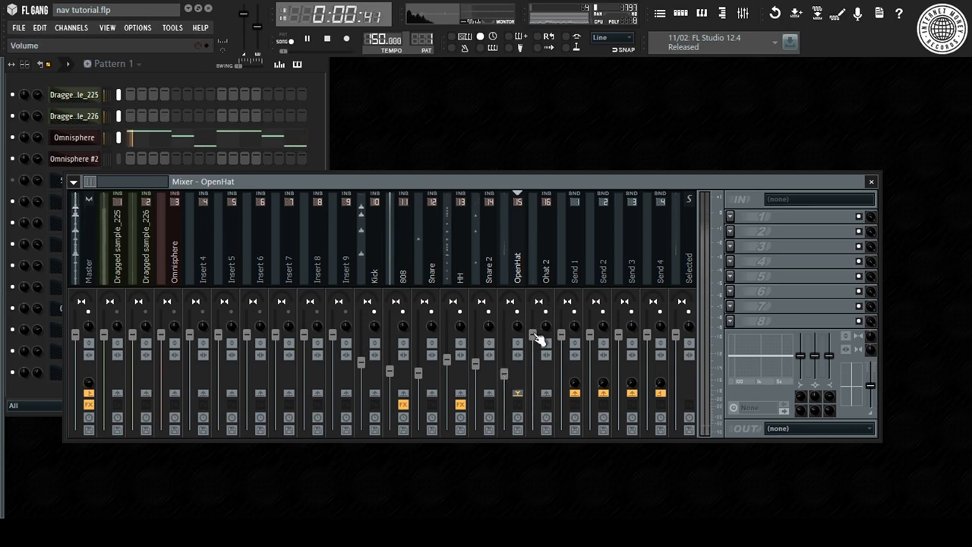
pyautogui.moveTo(533, 335); pyautogui.dragTo(533, 374)
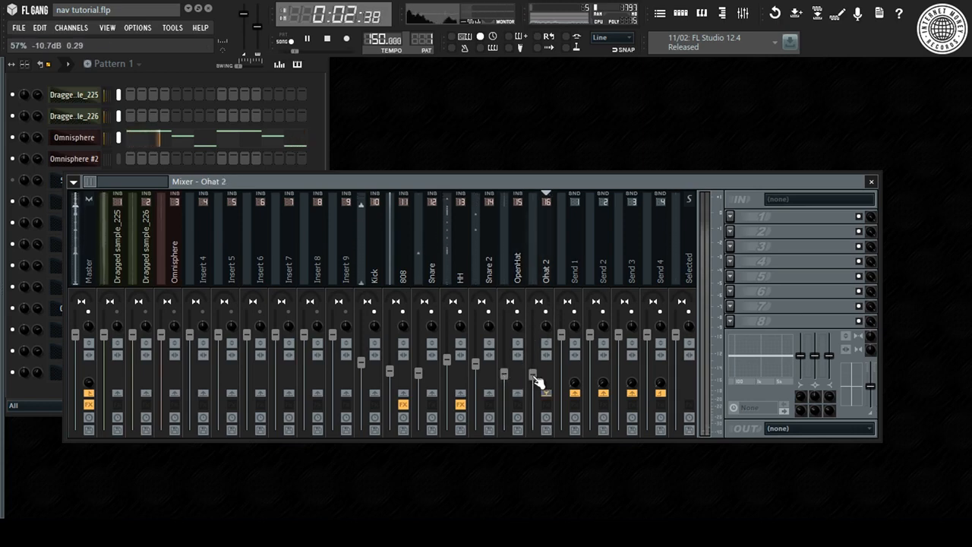
pyautogui.scroll(-2, 536, 239)
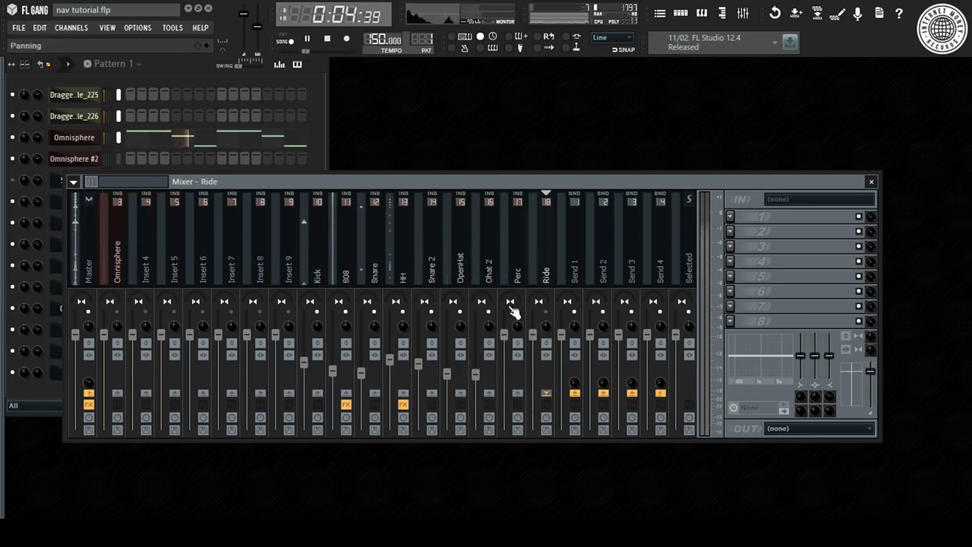
pyautogui.moveTo(505, 334); pyautogui.dragTo(504, 371)
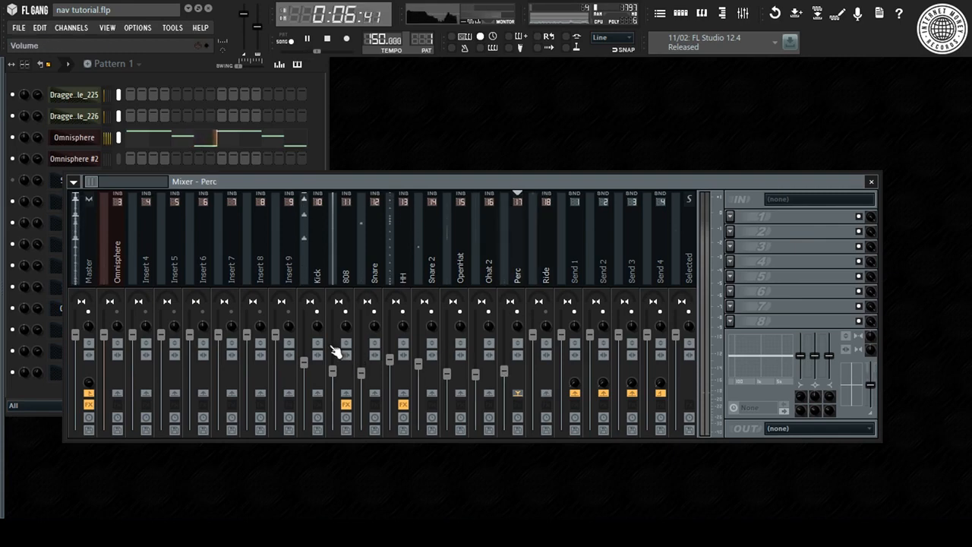
# Step: Lower the 808 track's volume slightly, stop playback and move the mixer window to uncover the channel names
pyautogui.moveTo(333, 371); pyautogui.dragTo(333, 376)
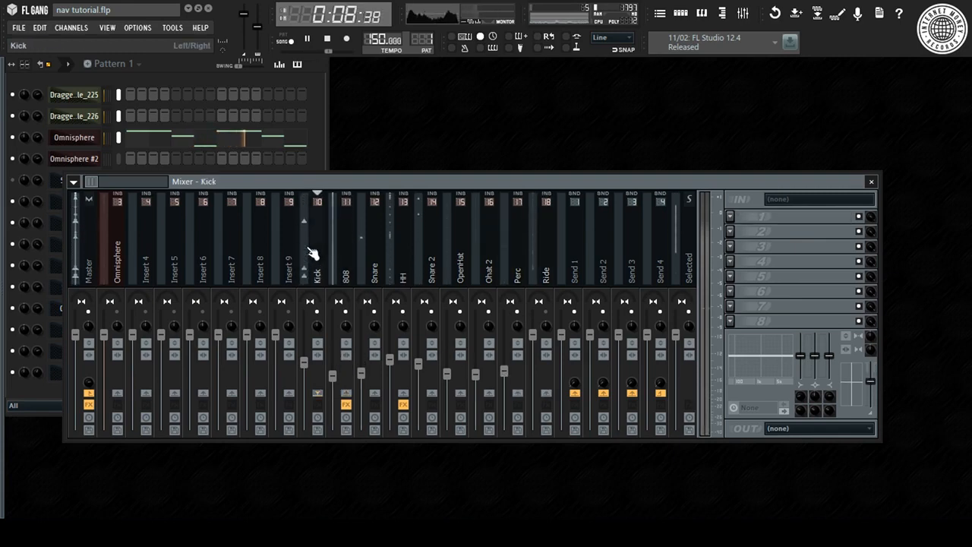
pyautogui.press('F6')
pyautogui.press('space')
pyautogui.moveTo(403, 185); pyautogui.dragTo(472, 190)
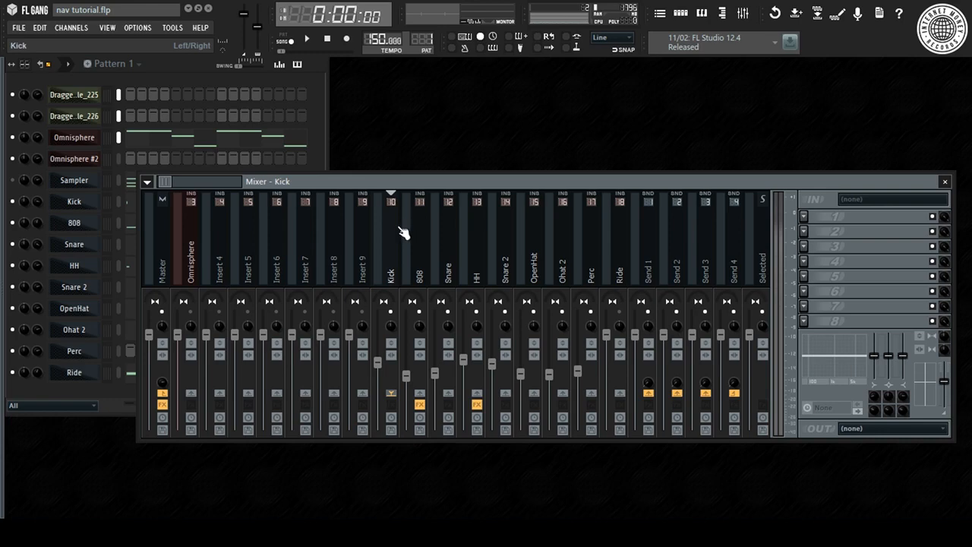
pyautogui.click(193, 236)
pyautogui.click(393, 262)
pyautogui.click(195, 240)
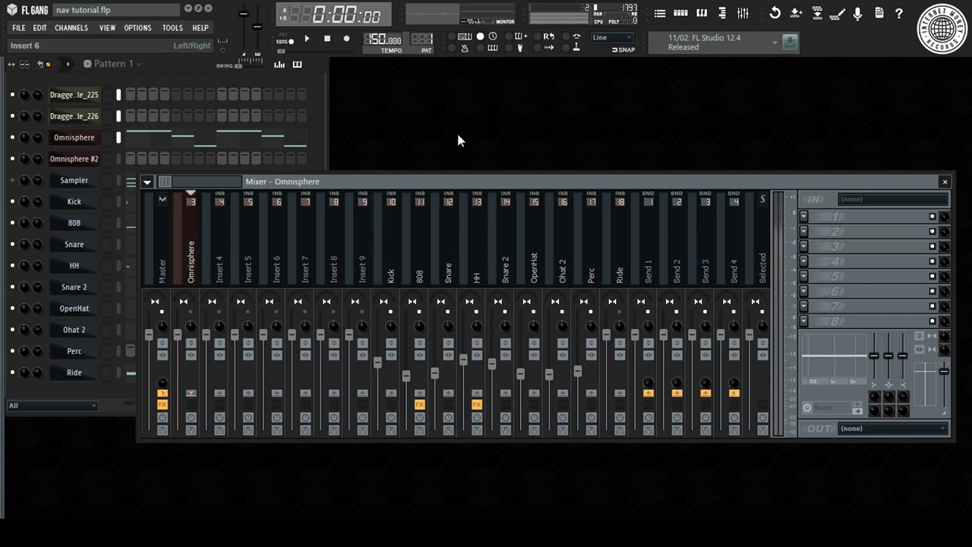
pyautogui.click(130, 130)
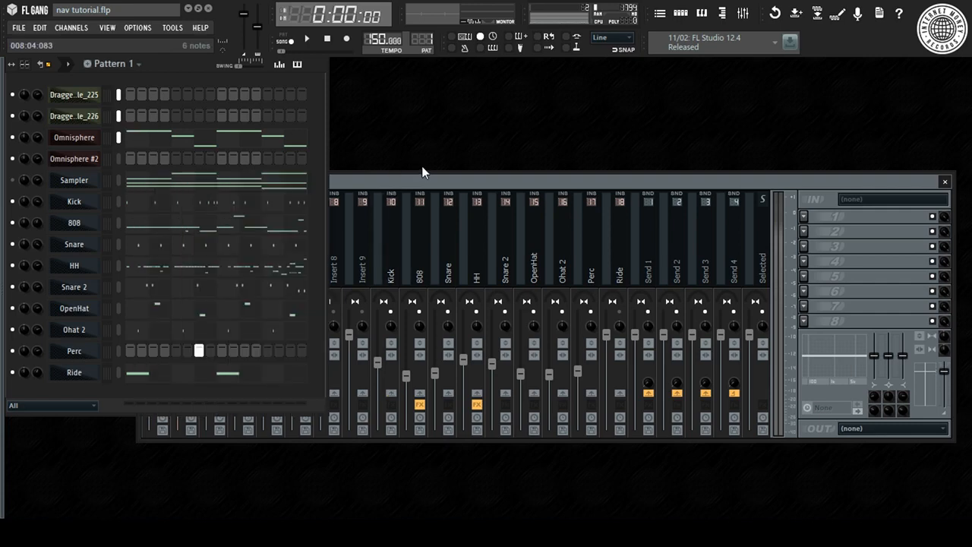
# Step: Play the pattern and lower the volume of the Dragged sample_225 mixer track
pyautogui.press('space')
pyautogui.click(395, 202)
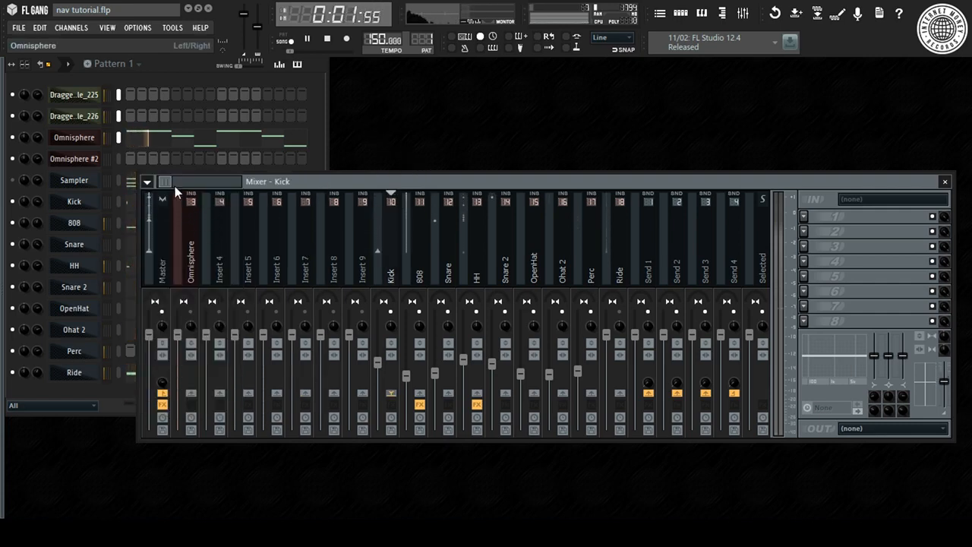
pyautogui.moveTo(168, 182); pyautogui.dragTo(156, 183)
pyautogui.moveTo(179, 334); pyautogui.dragTo(179, 382)
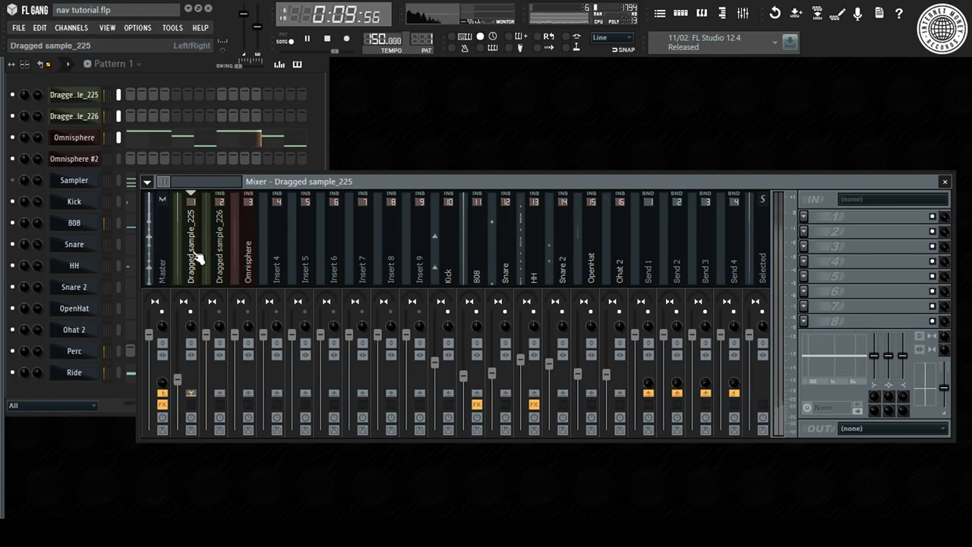
# Step: Adjust the stereo separation of the Dragged sample_225 track and briefly play the pattern to check it
pyautogui.press('space')
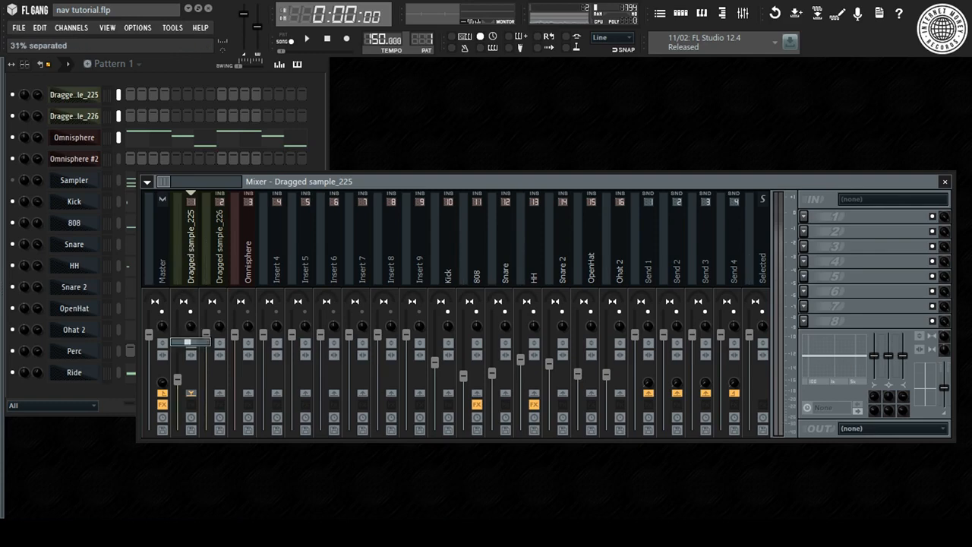
pyautogui.press('space')
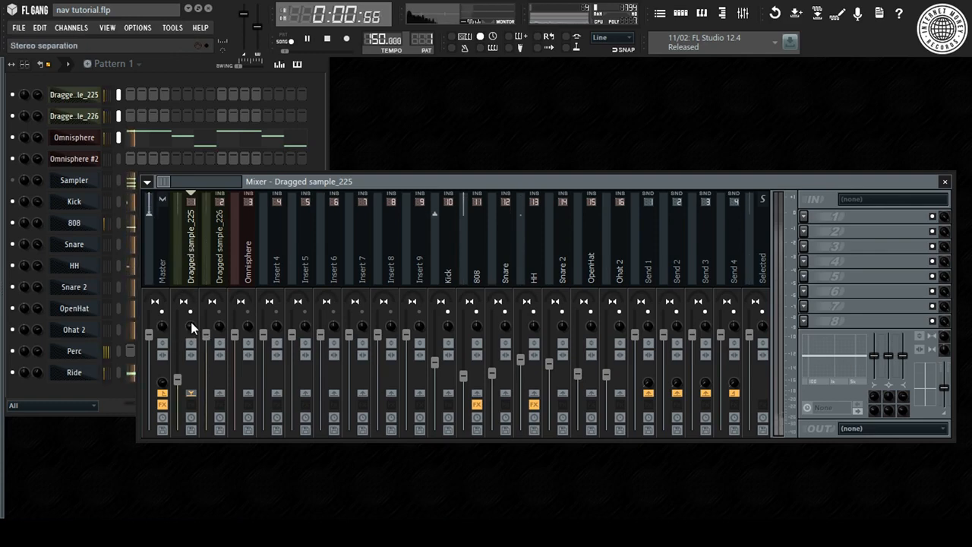
pyautogui.press('space')
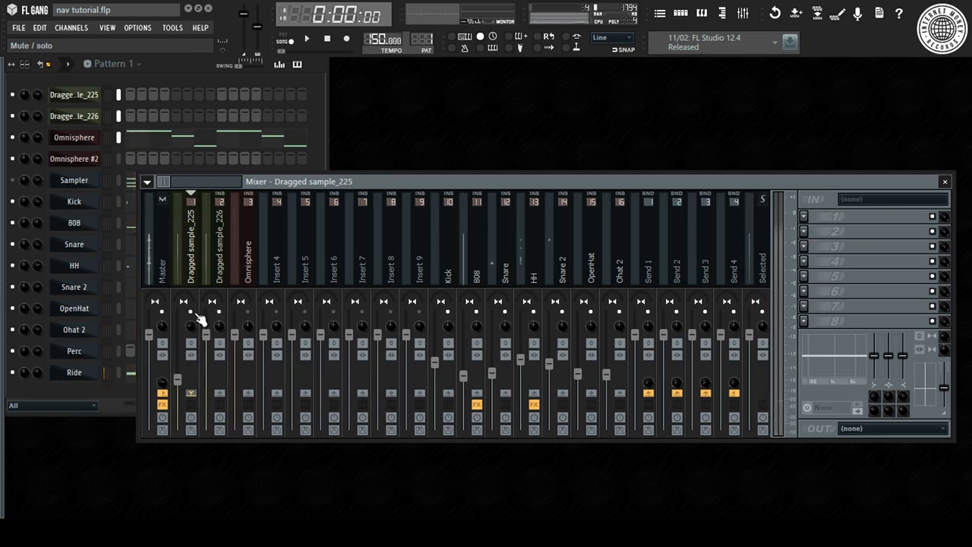
# Step: Lower the volume of the Dragged sample_226 track and adjust its stereo separation during playback
pyautogui.press('space')
pyautogui.moveTo(208, 332); pyautogui.dragTo(210, 371)
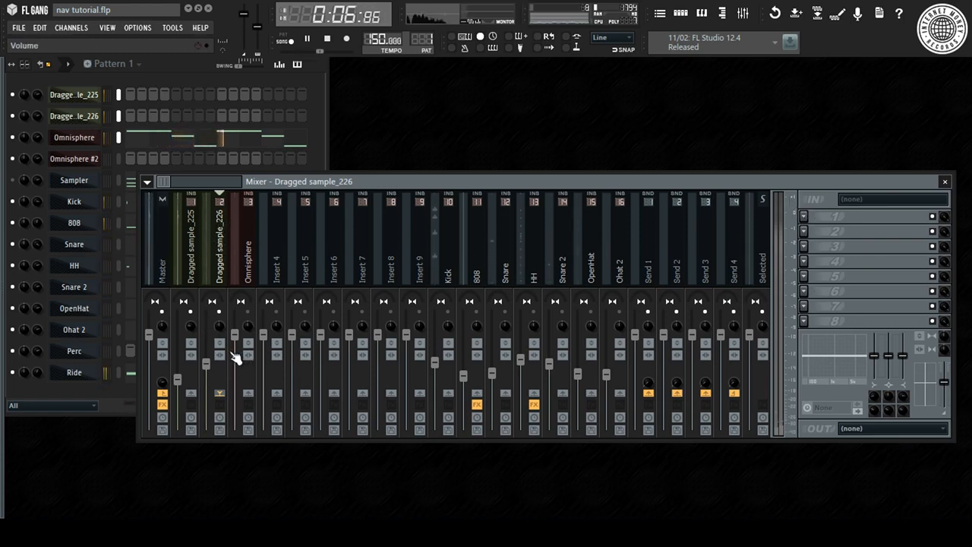
pyautogui.click(217, 329)
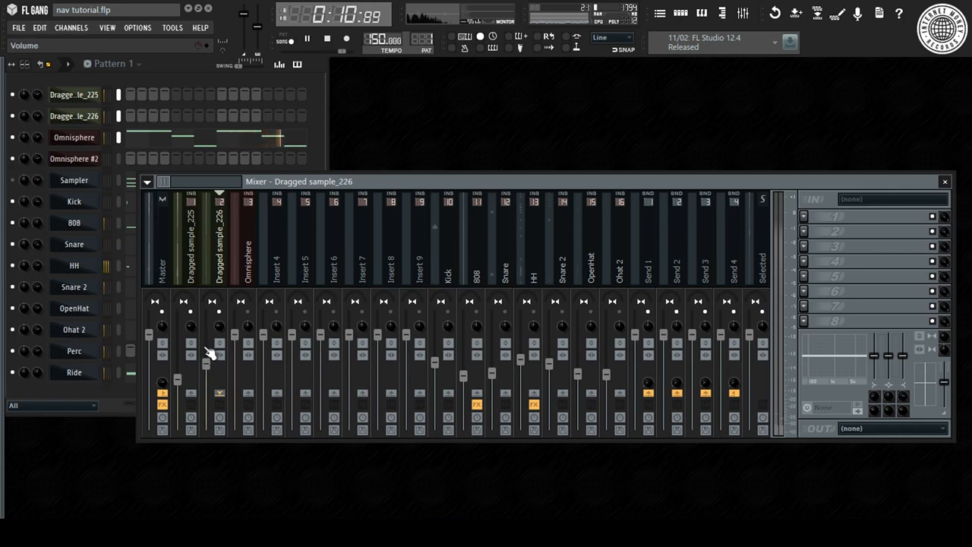
pyautogui.moveTo(207, 363); pyautogui.dragTo(207, 367)
# Step: Lower the Omnisphere mixer track's volume and compare it with the channel rack during playback
pyautogui.moveTo(221, 329); pyautogui.dragTo(234, 357)
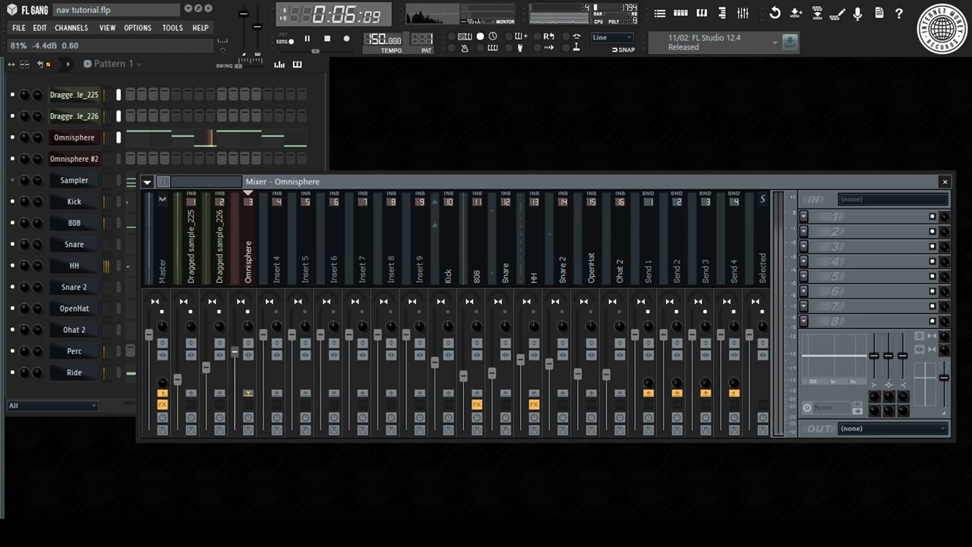
pyautogui.moveTo(234, 357); pyautogui.dragTo(234, 361)
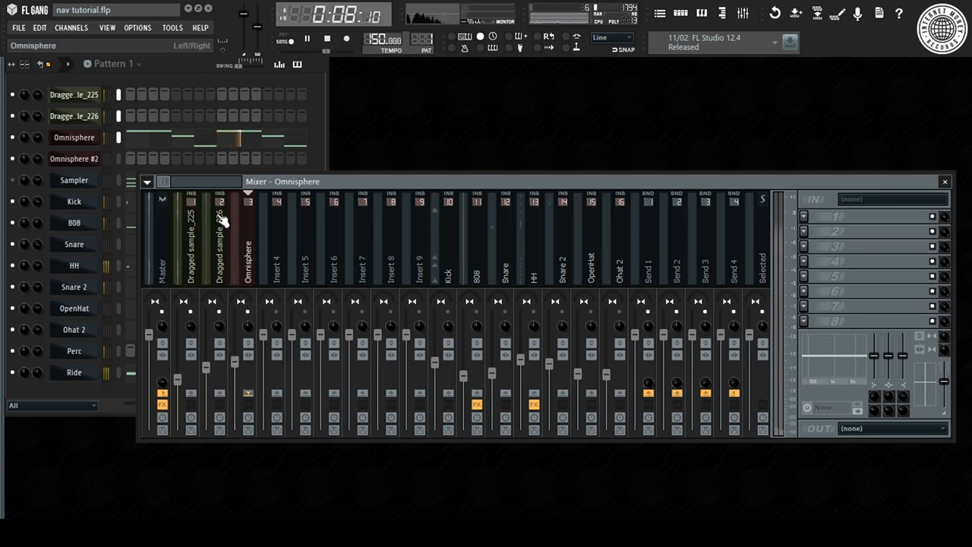
pyautogui.click(38, 138)
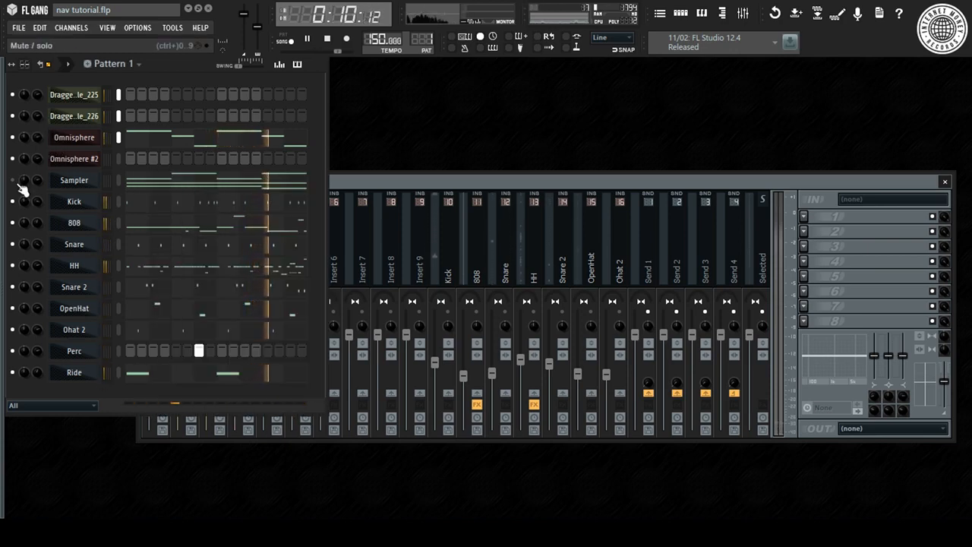
pyautogui.click(383, 188)
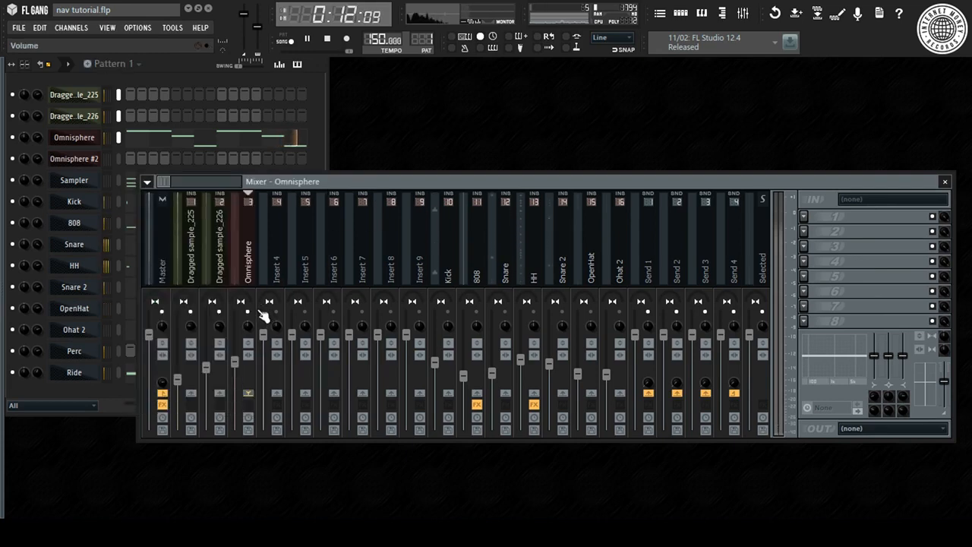
# Step: Check the Master track and lower the volume of the Ride mixer track
pyautogui.click(152, 239)
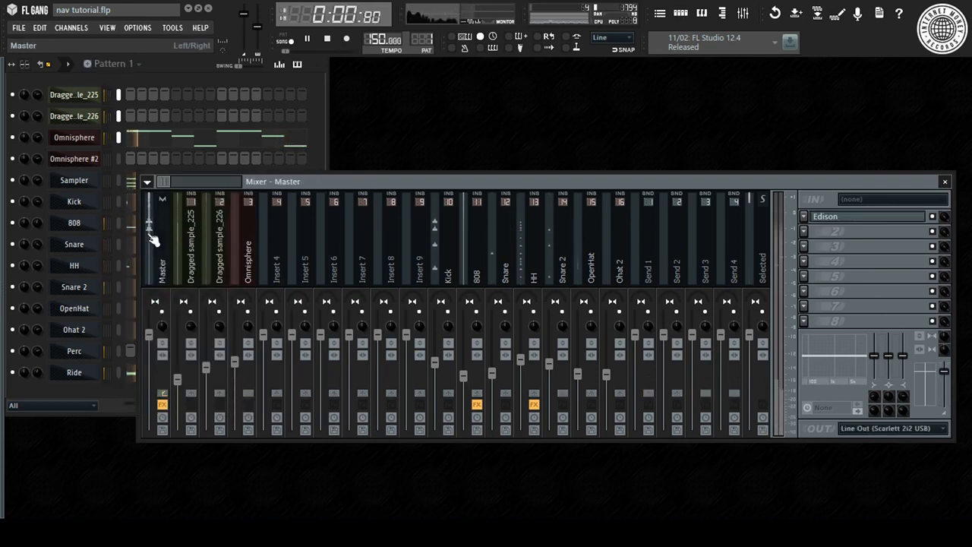
pyautogui.click(608, 255)
pyautogui.scroll(-6, 608, 255)
pyautogui.moveTo(493, 345); pyautogui.dragTo(495, 369)
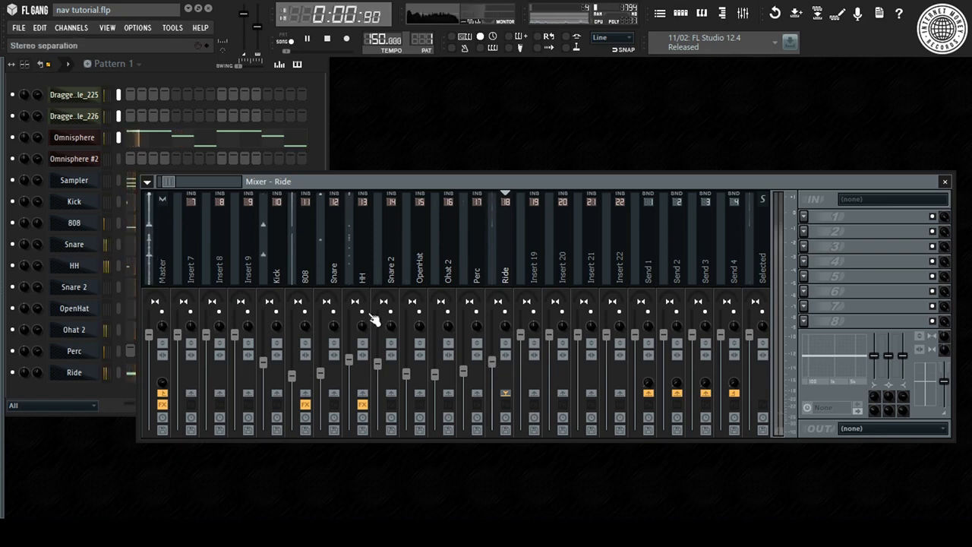
# Step: Lower the volume of the Ride mixer track slightly, stop playback and bring the mixer's first insert tracks back into view
pyautogui.moveTo(493, 360); pyautogui.dragTo(493, 366)
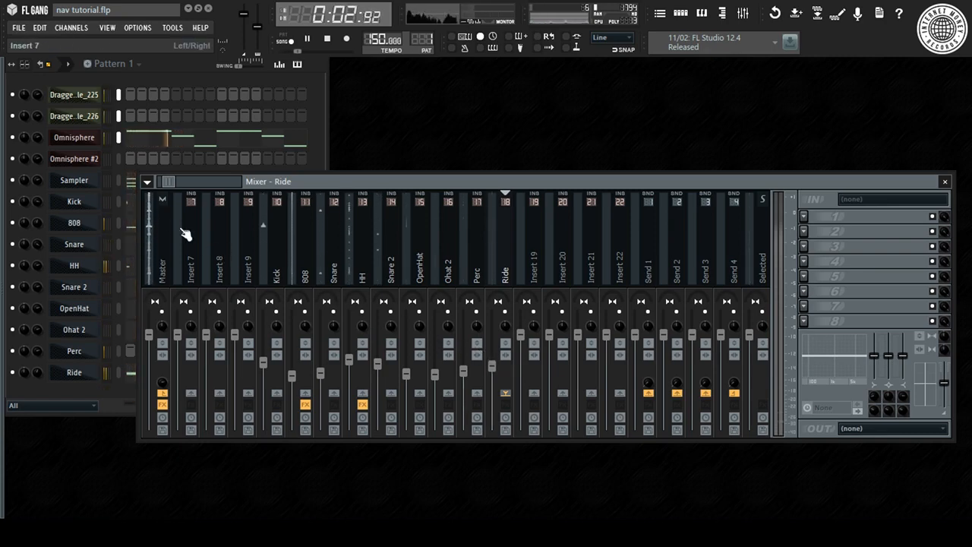
pyautogui.click(163, 243)
pyautogui.click(803, 232)
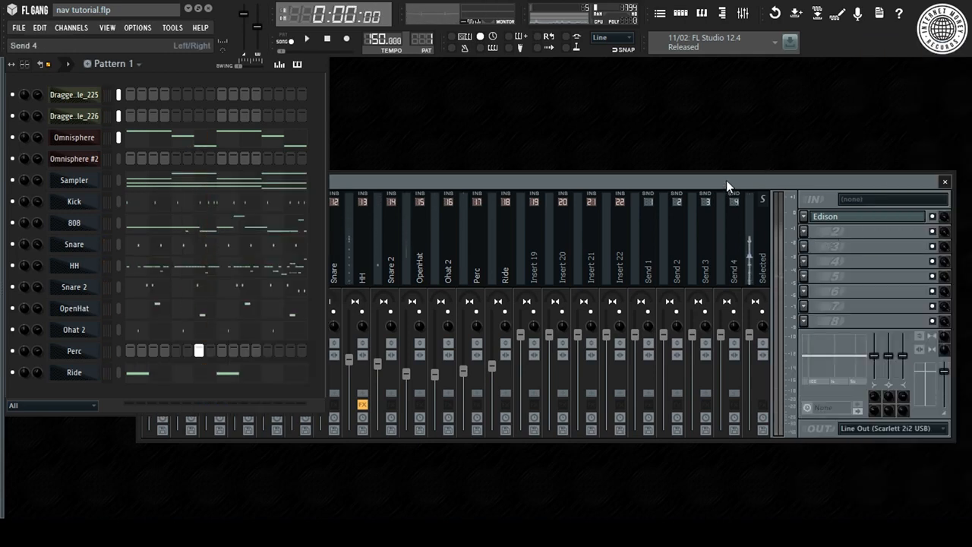
pyautogui.click(726, 182)
pyautogui.moveTo(169, 184); pyautogui.dragTo(165, 184)
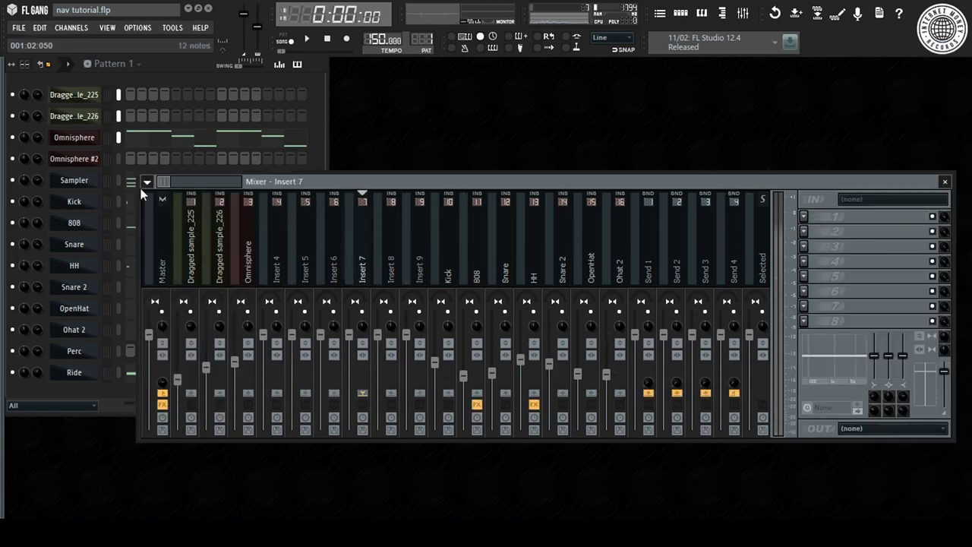
# Step: Add Fruity Multiband Compressor to the Master track's second effect slot and load its Mastering 2.4dB preset
pyautogui.click(807, 234)
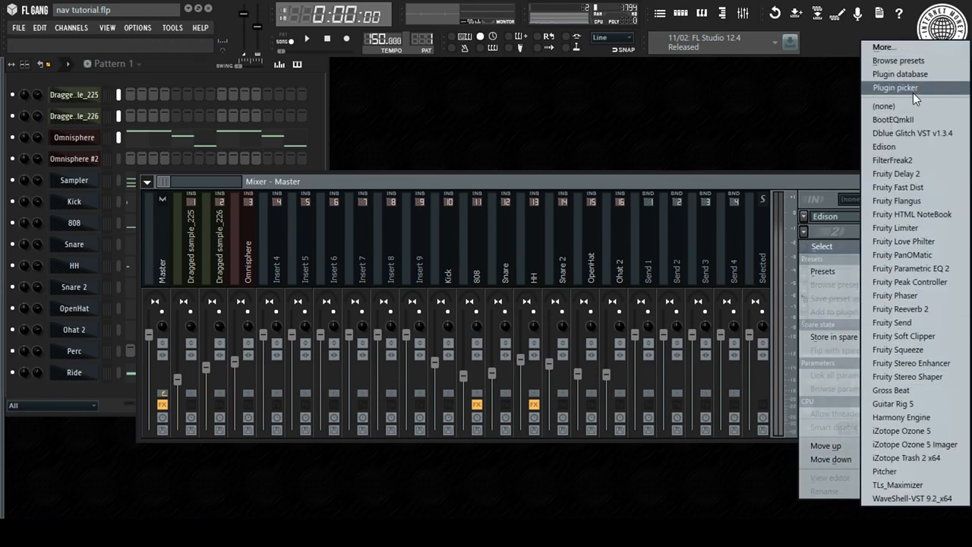
pyautogui.click(894, 47)
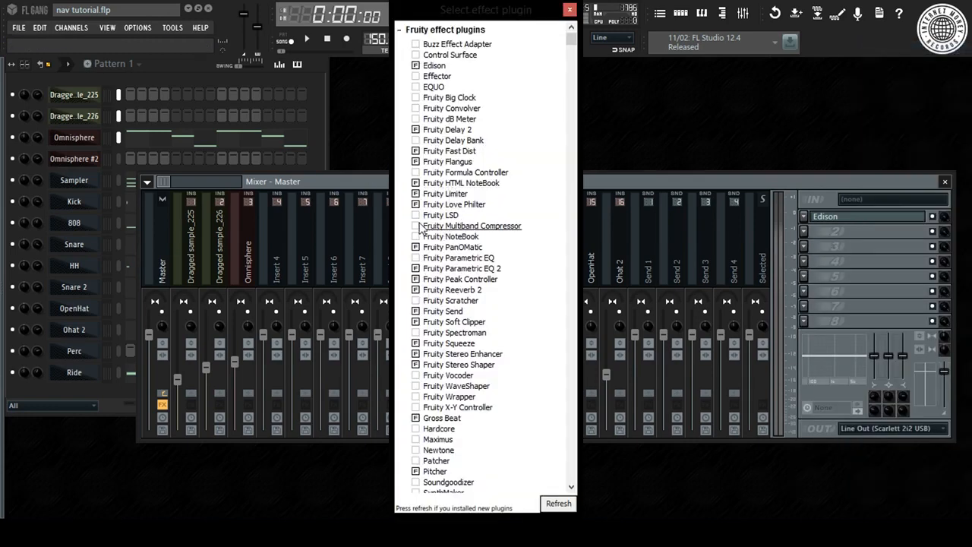
pyautogui.click(456, 226)
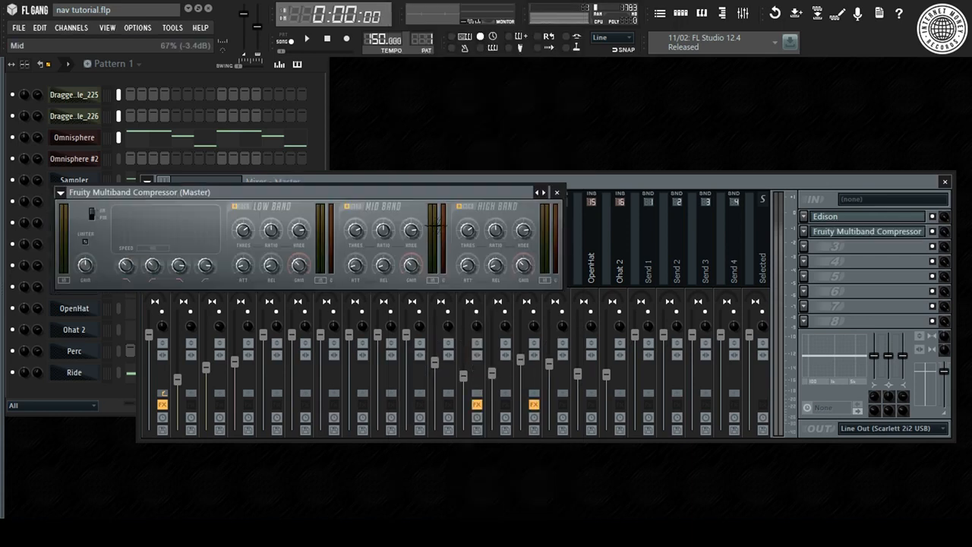
pyautogui.click(542, 193)
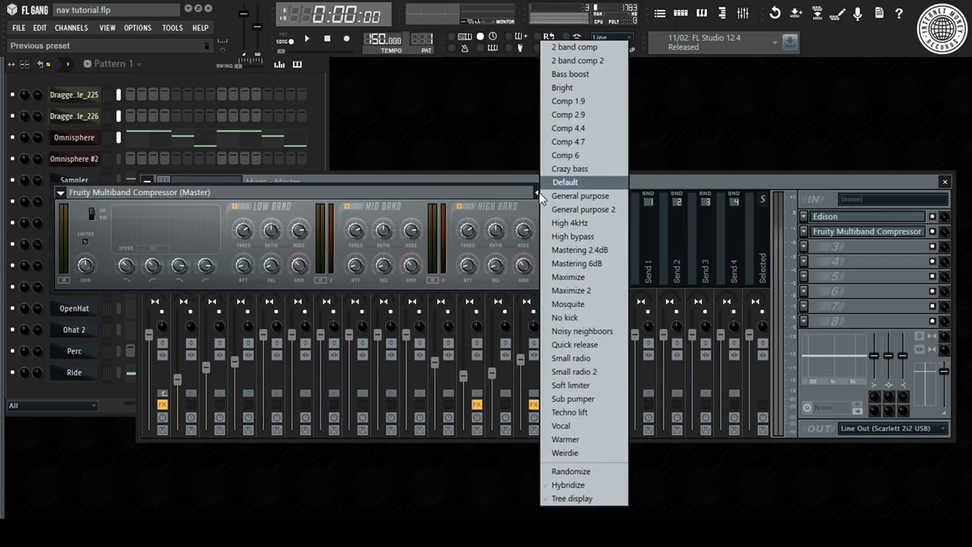
pyautogui.click(594, 252)
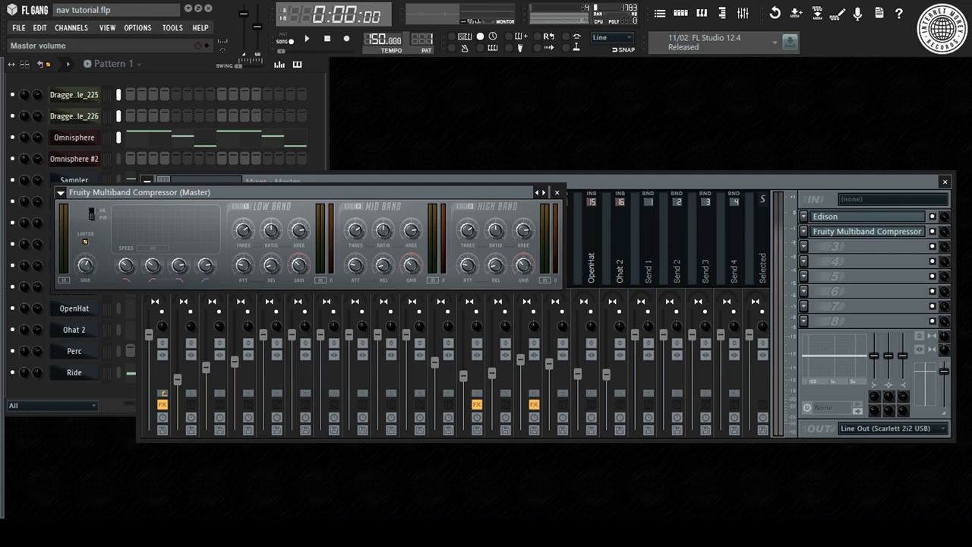
# Step: Adjust the gain of the Master track's multiband compressor during playback, close its window and listen to the pattern before stopping
pyautogui.press('space')
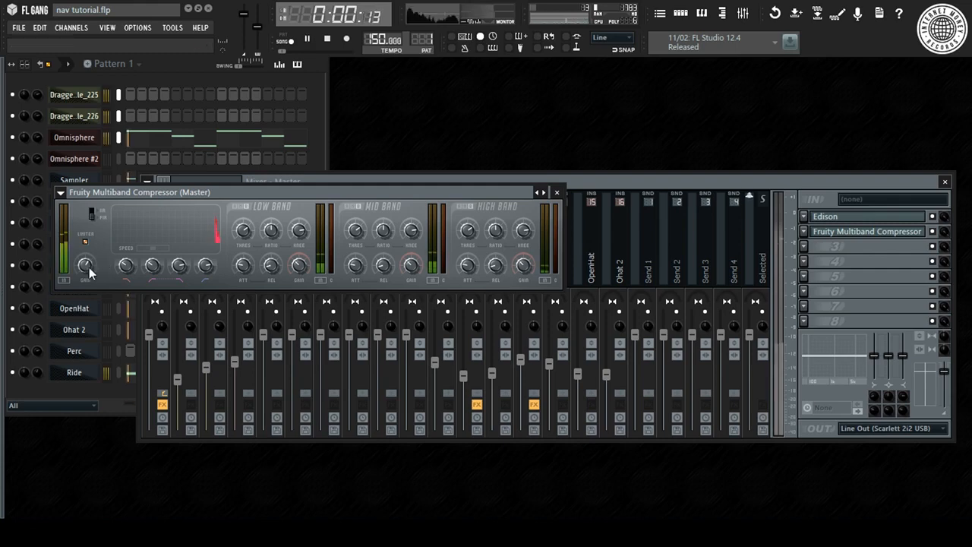
pyautogui.moveTo(89, 271); pyautogui.dragTo(89, 268)
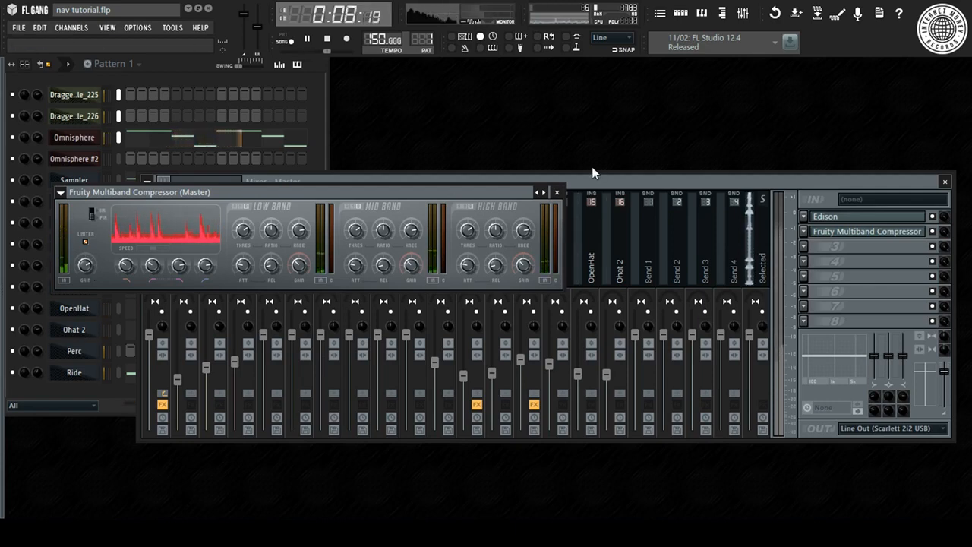
pyautogui.click(557, 192)
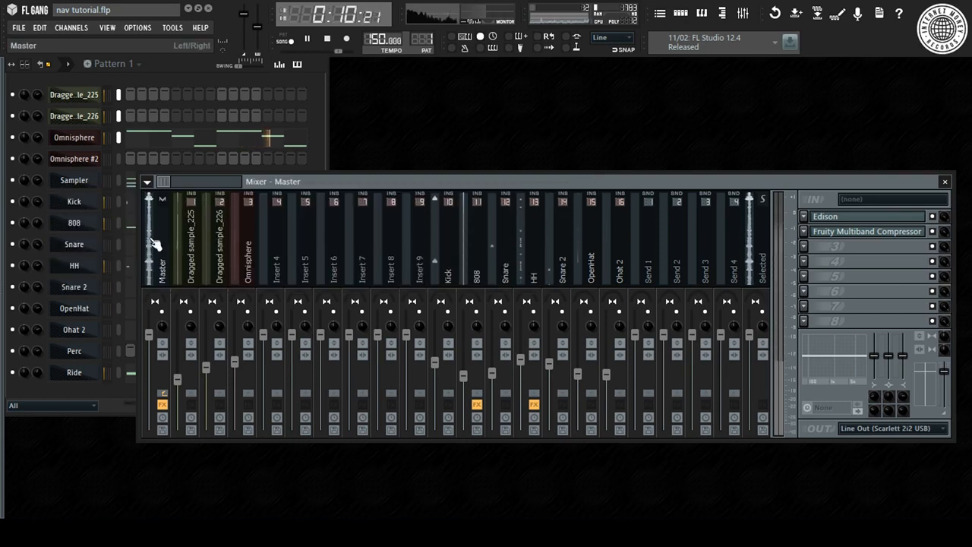
pyautogui.press('F6')
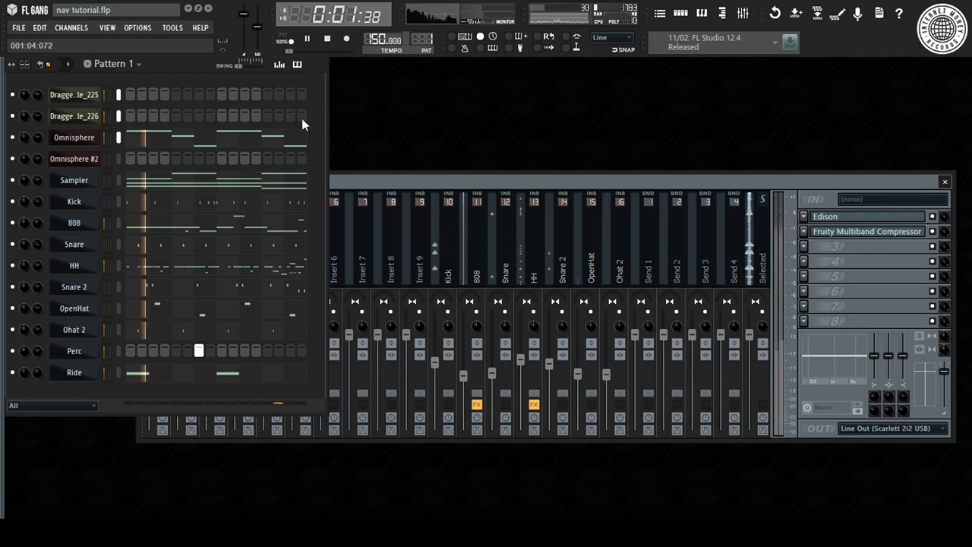
pyautogui.click(392, 184)
pyautogui.press('space')
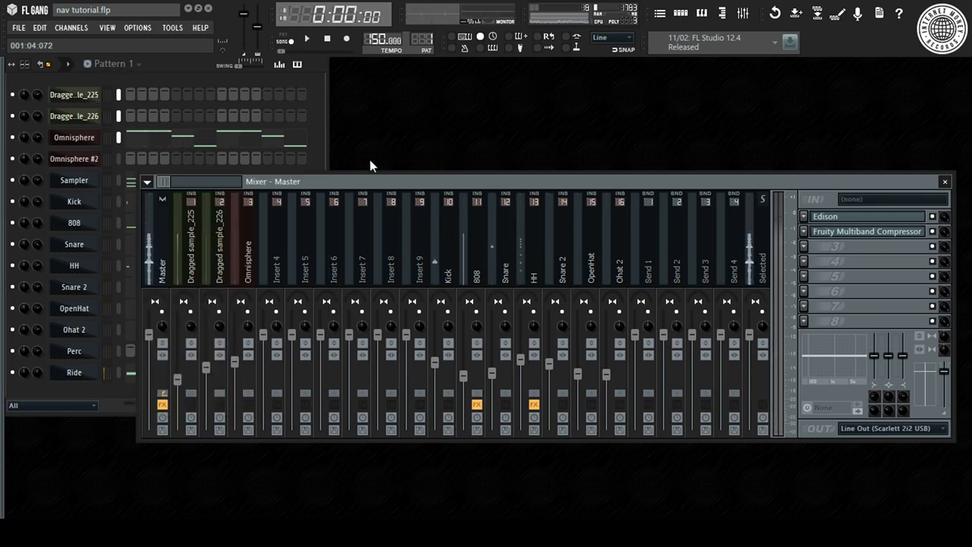
# Step: Split Pattern 1 by channel and clear all existing clips from the playlist
pyautogui.click(122, 67)
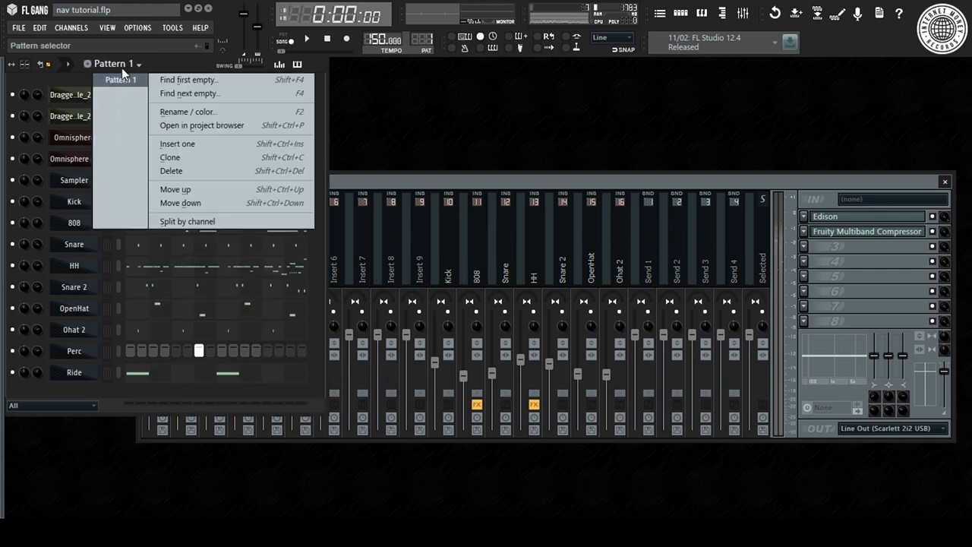
pyautogui.click(263, 220)
pyautogui.click(660, 13)
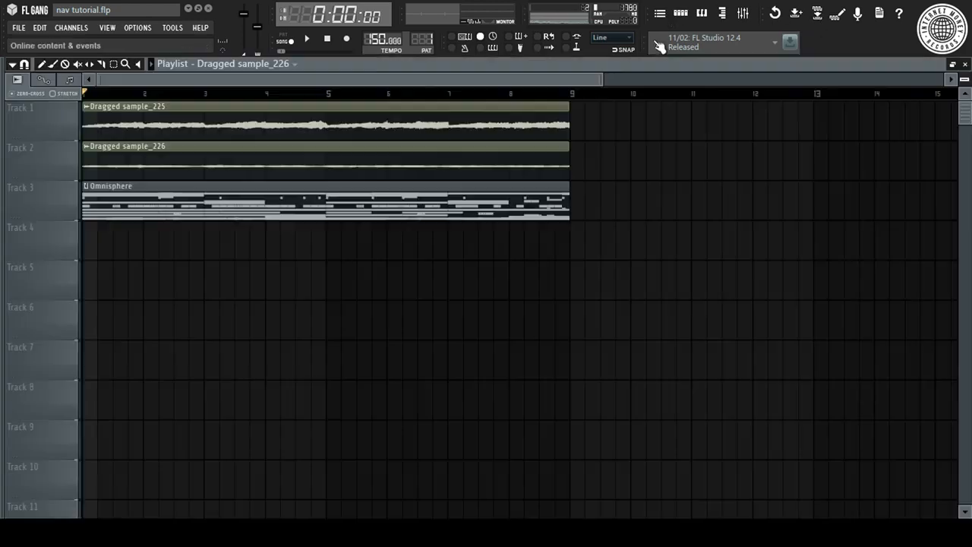
pyautogui.scroll(-3, 617, 95)
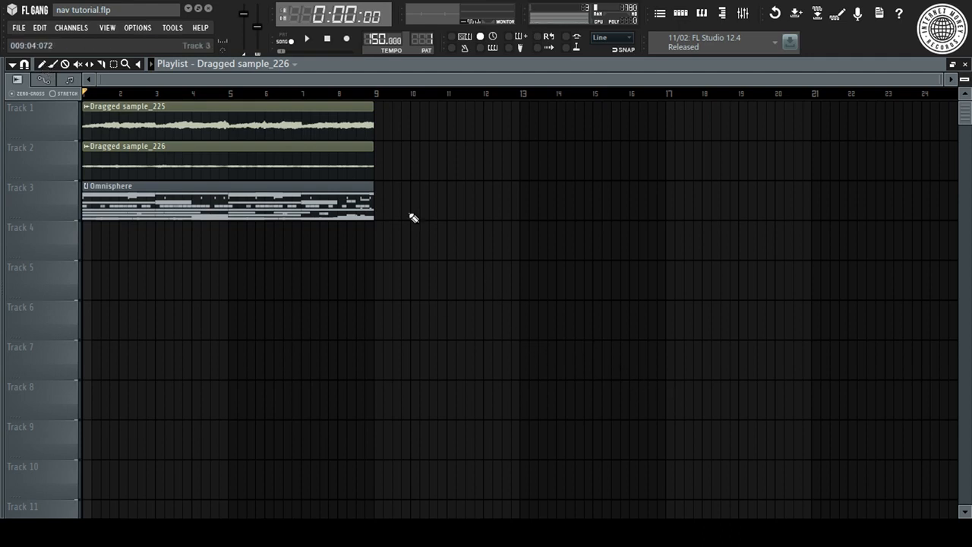
pyautogui.rightClick(300, 305)
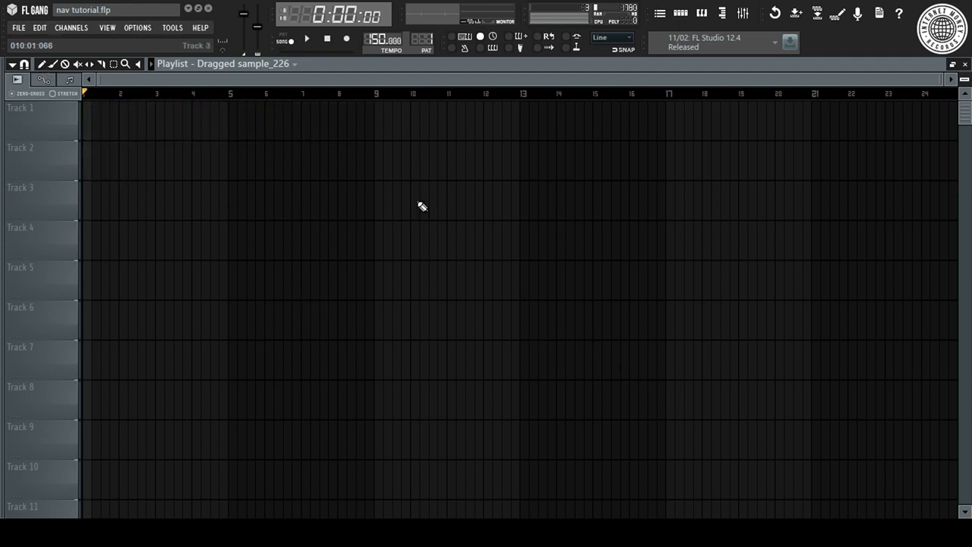
# Step: Place the Dragged sample_225 clip on Track 1 and the Dragged sample_226 clip on Track 2, both starting at bar 1
pyautogui.click(273, 65)
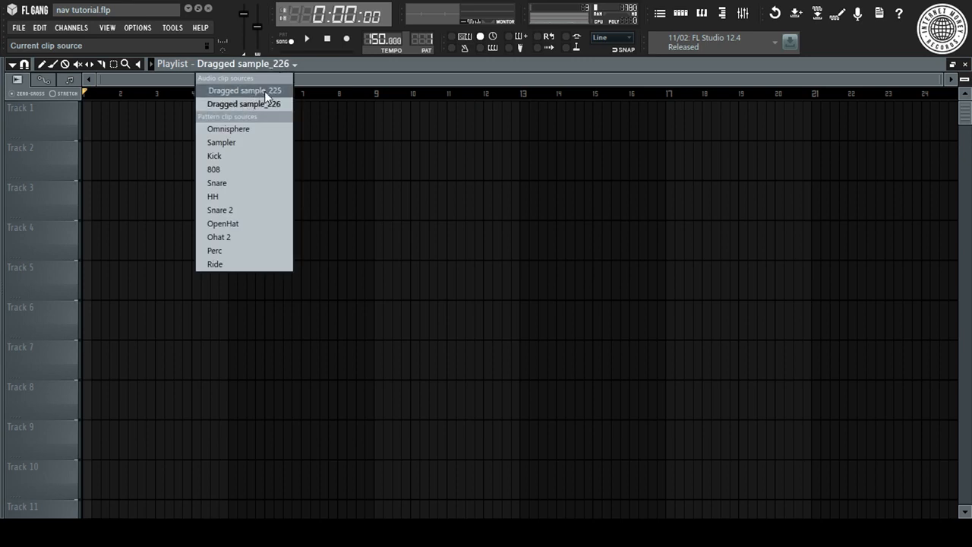
pyautogui.click(265, 92)
pyautogui.moveTo(219, 130); pyautogui.dragTo(14, 137)
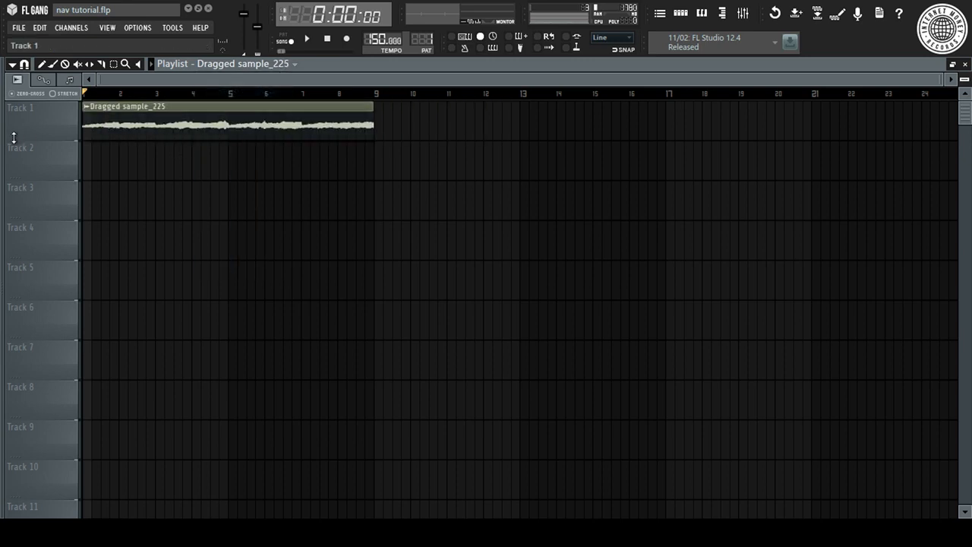
pyautogui.click(266, 70)
pyautogui.click(264, 105)
pyautogui.moveTo(287, 152); pyautogui.dragTo(60, 171)
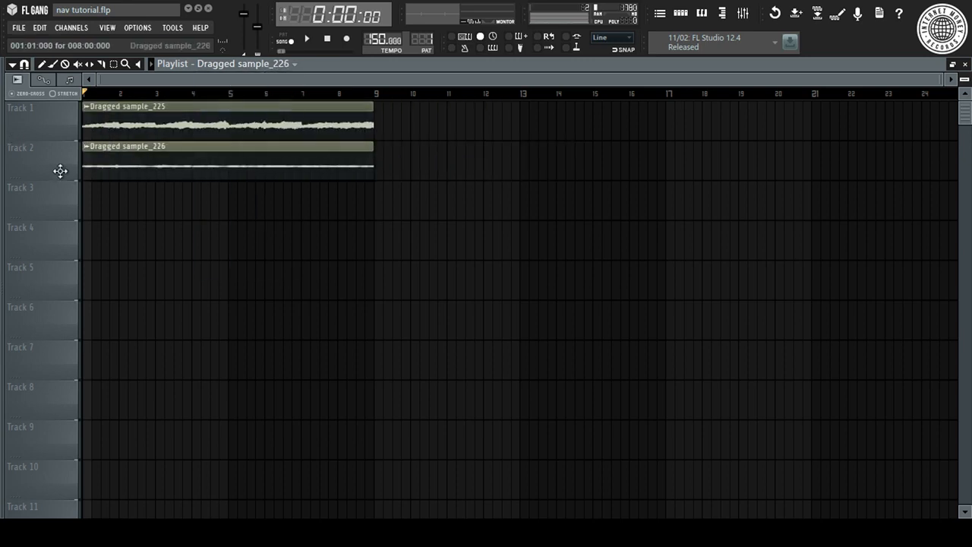
# Step: Place the Omnisphere pattern on Track 3 and the Sampler pattern on Track 4, both starting at bar 1
pyautogui.click(272, 67)
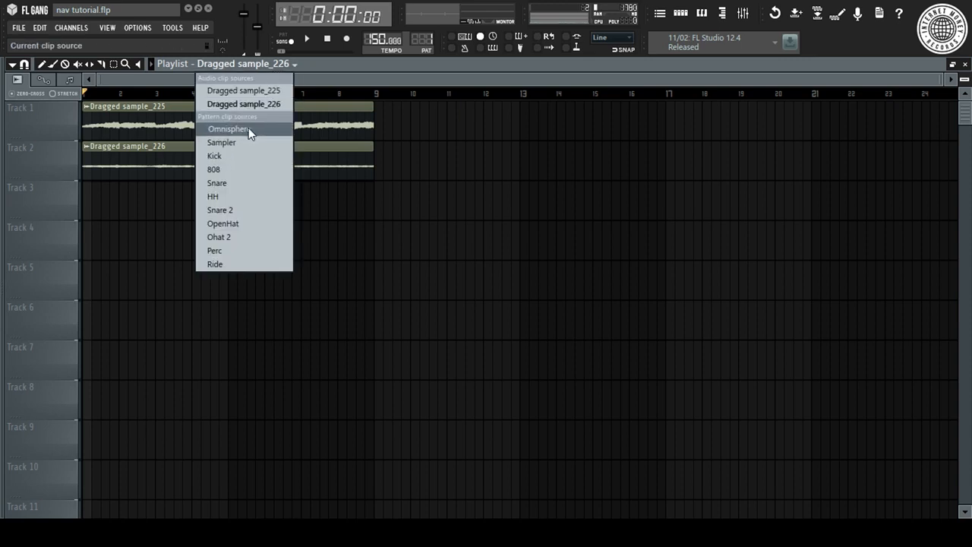
pyautogui.click(541, 235)
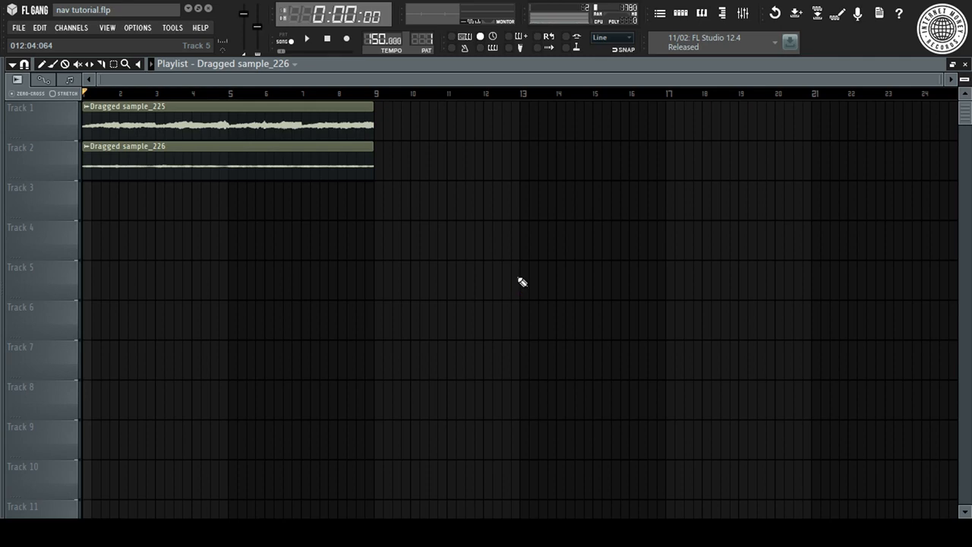
pyautogui.press('KP_Subtract')
pyautogui.moveTo(157, 209); pyautogui.dragTo(2, 210)
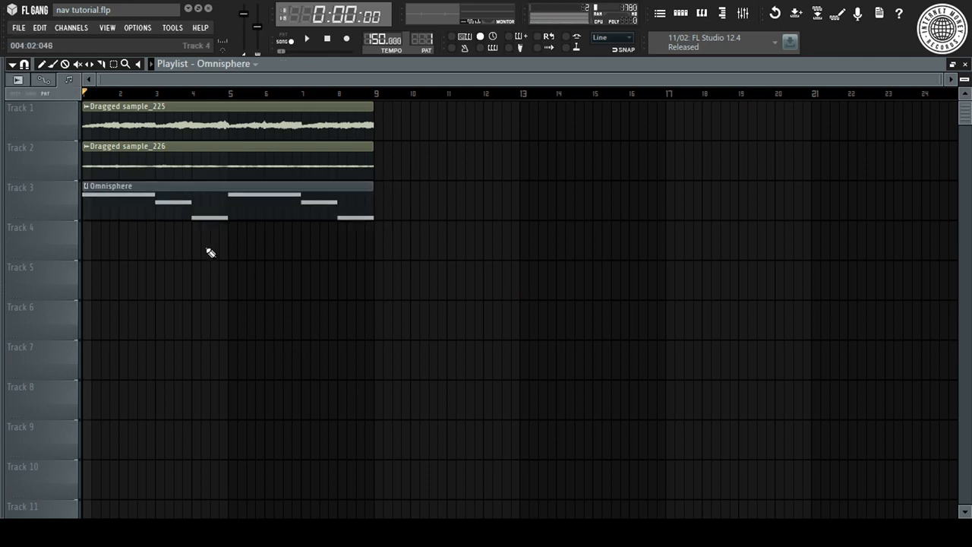
pyautogui.moveTo(208, 254); pyautogui.dragTo(83, 263)
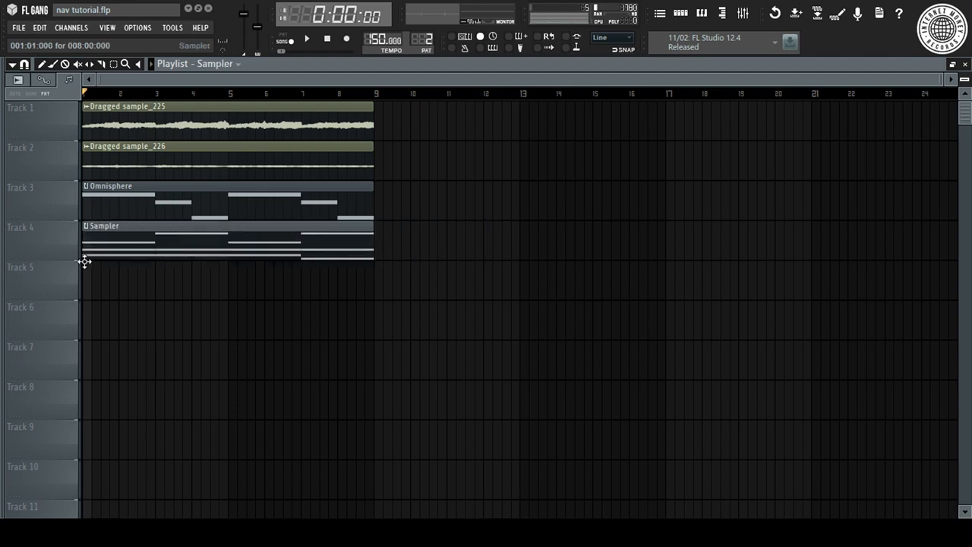
# Step: Place the Kick, 808 and Snare patterns on Tracks 5, 6 and 7 at bar 1
pyautogui.press('KP_Add')
pyautogui.click(130, 289)
pyautogui.press('KP_Add')
pyautogui.moveTo(156, 318); pyautogui.dragTo(8, 334)
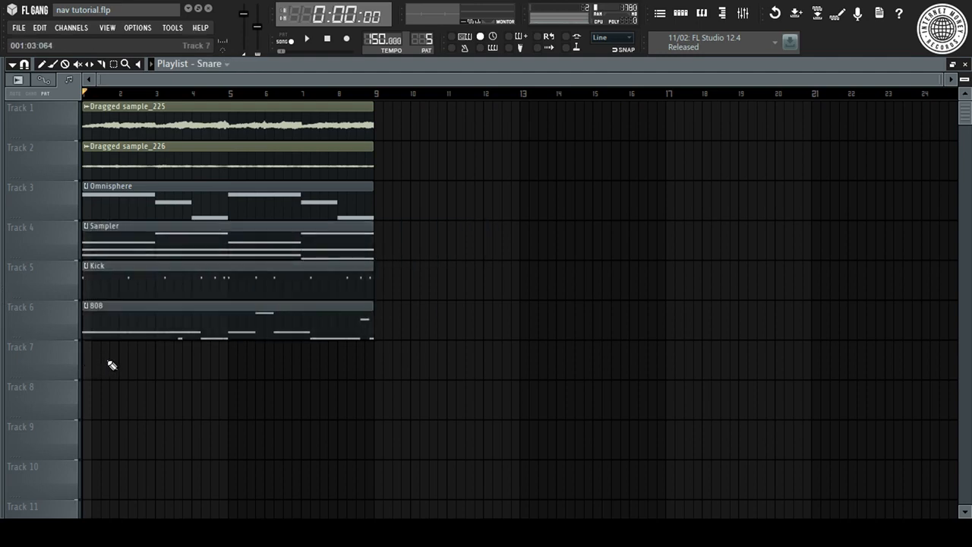
pyautogui.click(112, 365)
pyautogui.press('KP_Add')
# Step: Place the HH, Snare 2, OpenHat and Ohat 2 patterns on Tracks 8 to 11 at bar 1
pyautogui.click(152, 414)
pyautogui.press('KP_Add')
pyautogui.moveTo(175, 473); pyautogui.dragTo(65, 478)
pyautogui.press('KP_Add')
pyautogui.scroll(-3, 87, 448)
pyautogui.press('KP_Add')
pyautogui.moveTo(105, 413); pyautogui.dragTo(76, 410)
# Step: Place the Perc pattern on Track 12 and the Ride pattern on Track 13 at bar 1
pyautogui.press('KP_Add')
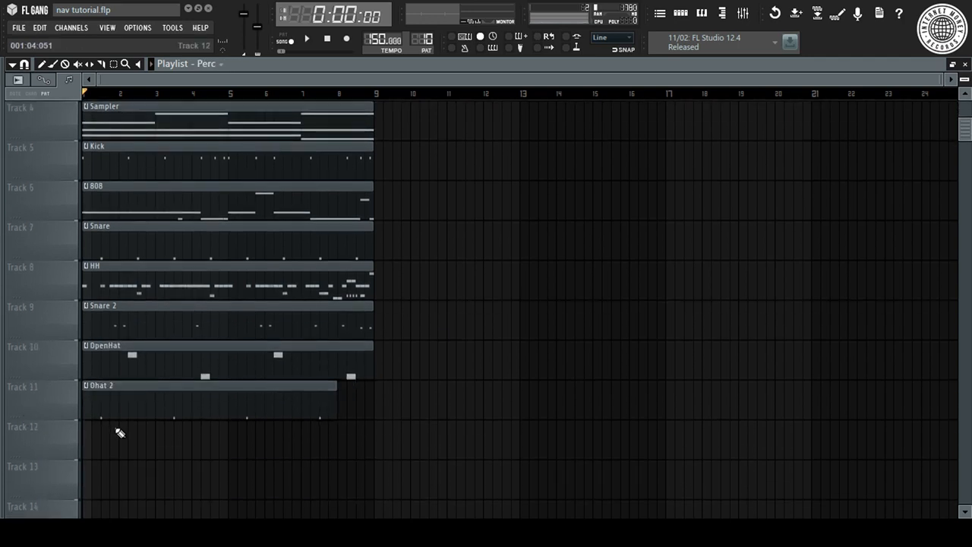
pyautogui.moveTo(117, 434); pyautogui.dragTo(82, 440)
pyautogui.press('KP_Add')
pyautogui.moveTo(122, 474); pyautogui.dragTo(52, 477)
pyautogui.press('KP_Add')
pyautogui.scroll(-2, 99, 456)
pyautogui.moveTo(108, 439); pyautogui.dragTo(82, 450)
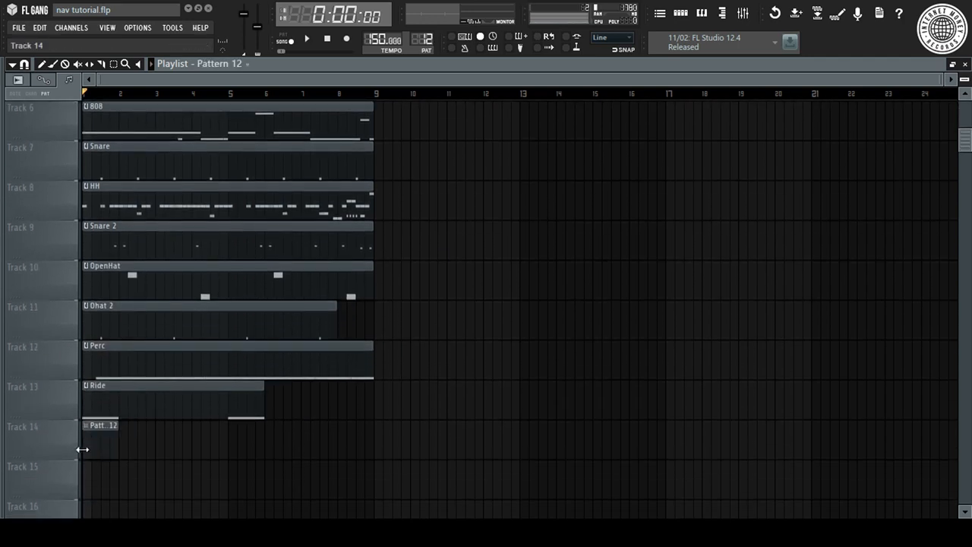
# Step: Remove the Sampler clip from Track 4 and move all the drum clips below it up one track
pyautogui.scroll(5, 191, 326)
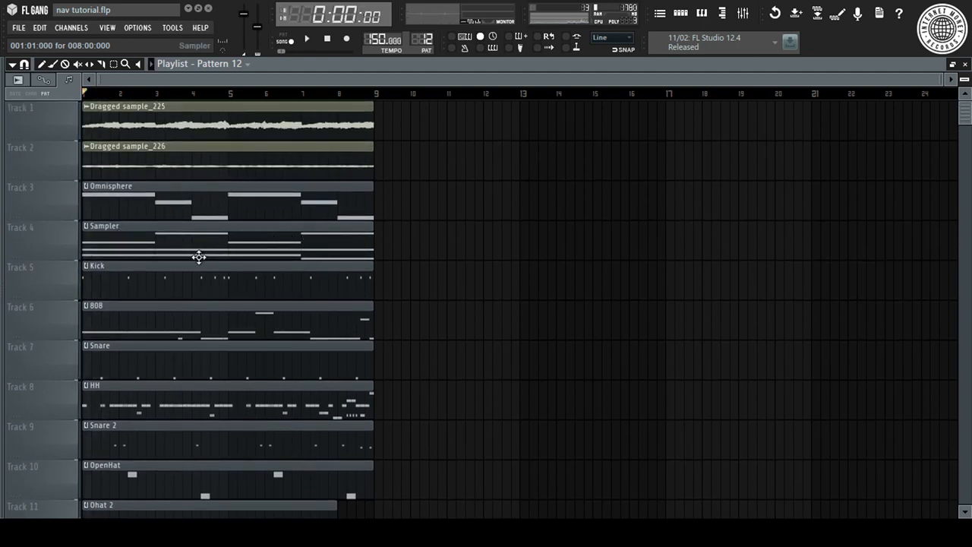
pyautogui.scroll(-4, 321, 218)
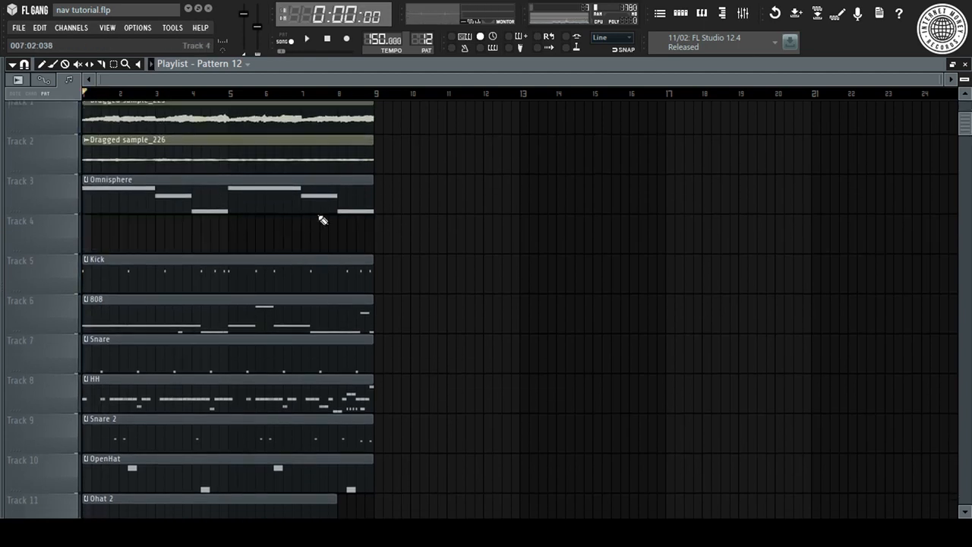
pyautogui.moveTo(413, 124); pyautogui.dragTo(235, 430)
pyautogui.scroll(4, 235, 431)
pyautogui.hotkey('shift', 'Up')
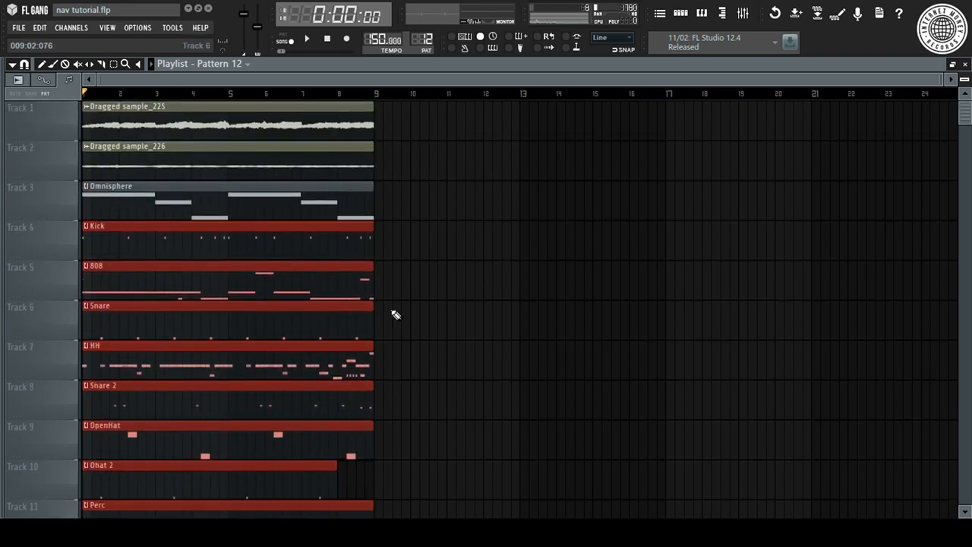
# Step: Reduce the playlist track height and extend the Ohat 2 and Ride clips to end at bar 9 like the other clips
pyautogui.hotkey('ctrl', 'a')
pyautogui.moveTo(966, 82); pyautogui.dragTo(966, 89)
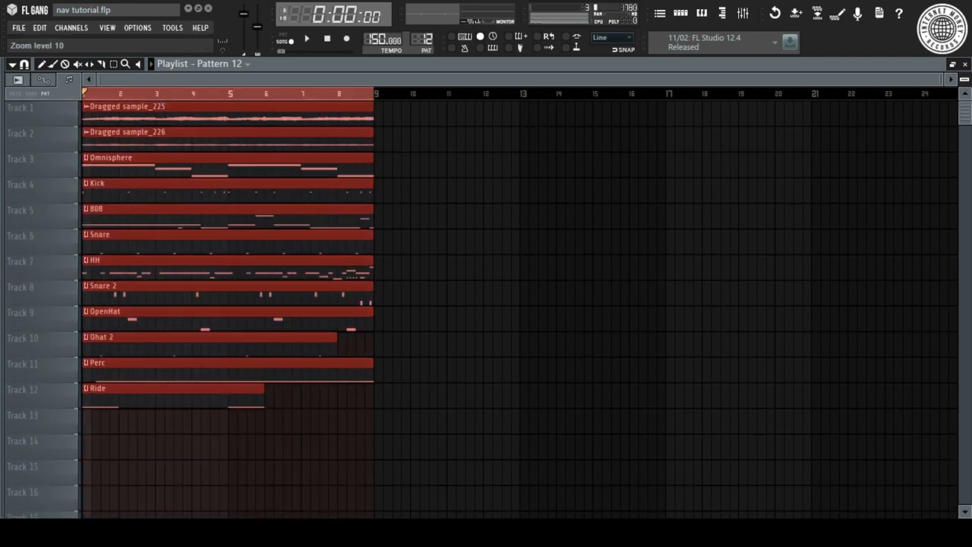
pyautogui.press('space')
pyautogui.keyDown('ctrl'); pyautogui.click(414, 459); pyautogui.keyUp('ctrl')
pyautogui.press('space')
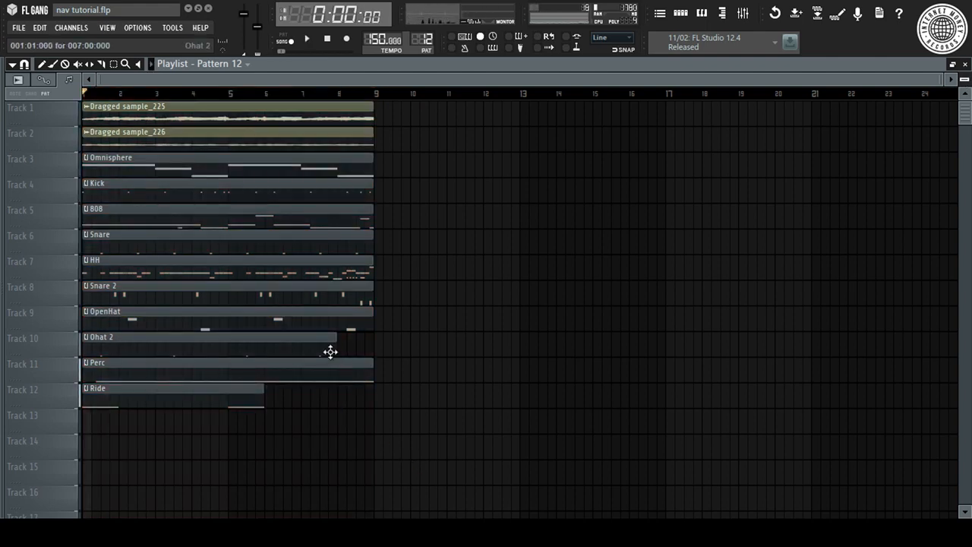
pyautogui.moveTo(331, 351); pyautogui.dragTo(374, 336)
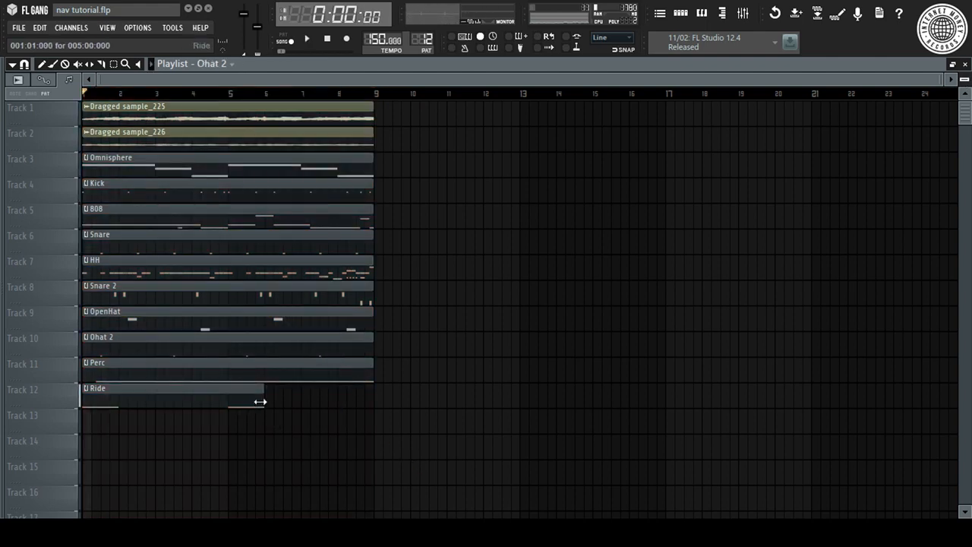
pyautogui.moveTo(264, 398); pyautogui.dragTo(374, 384)
# Step: Play the arrangement and inspect up close whether all clips end exactly at bar 9
pyautogui.press('space')
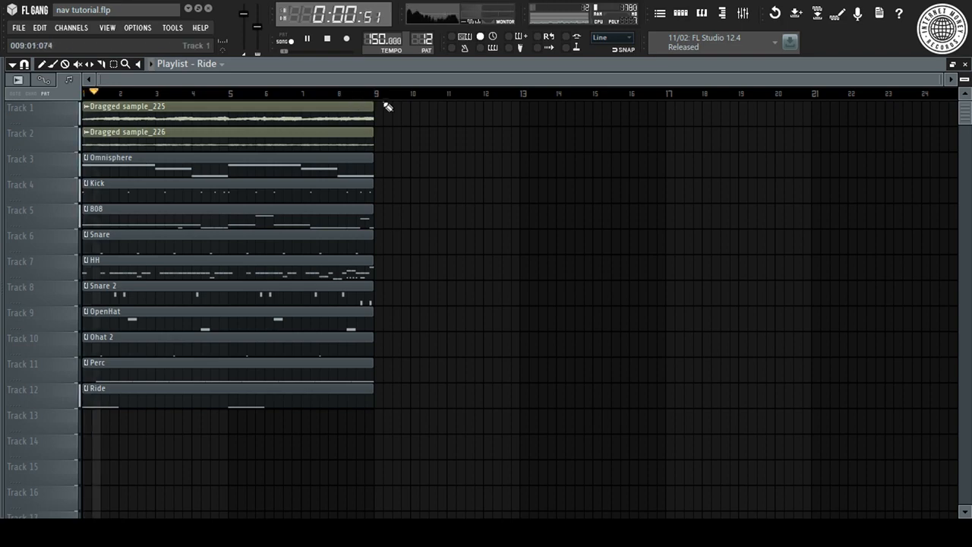
pyautogui.scroll(3, 382, 97)
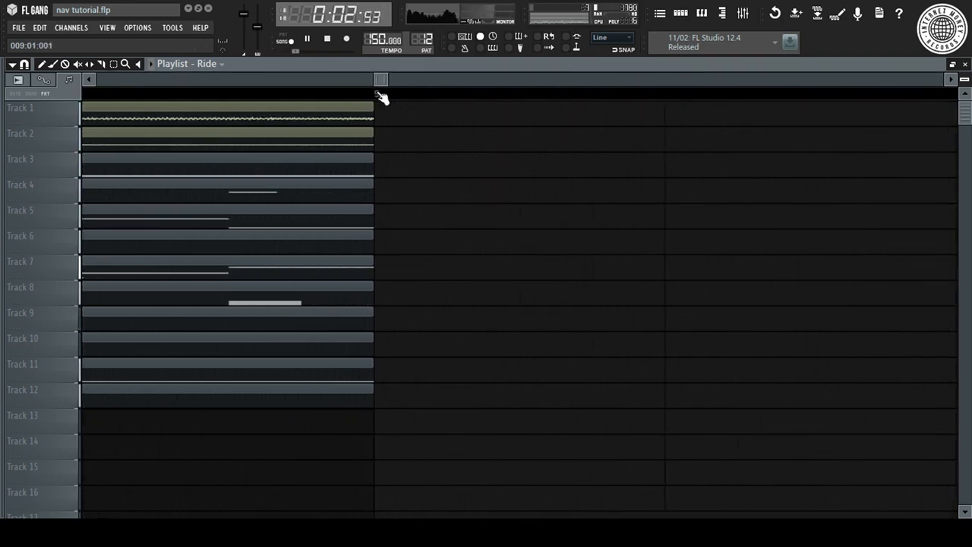
pyautogui.scroll(-2, 382, 96)
pyautogui.press('space')
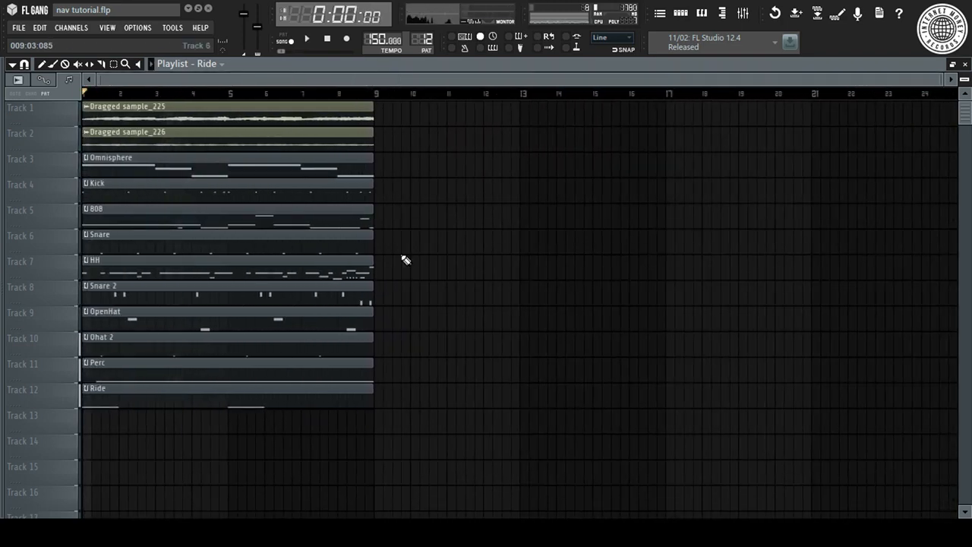
pyautogui.hotkey('ctrl', 'a')
pyautogui.hotkey('ctrl', 'b')
pyautogui.hotkey('ctrl', 'a')
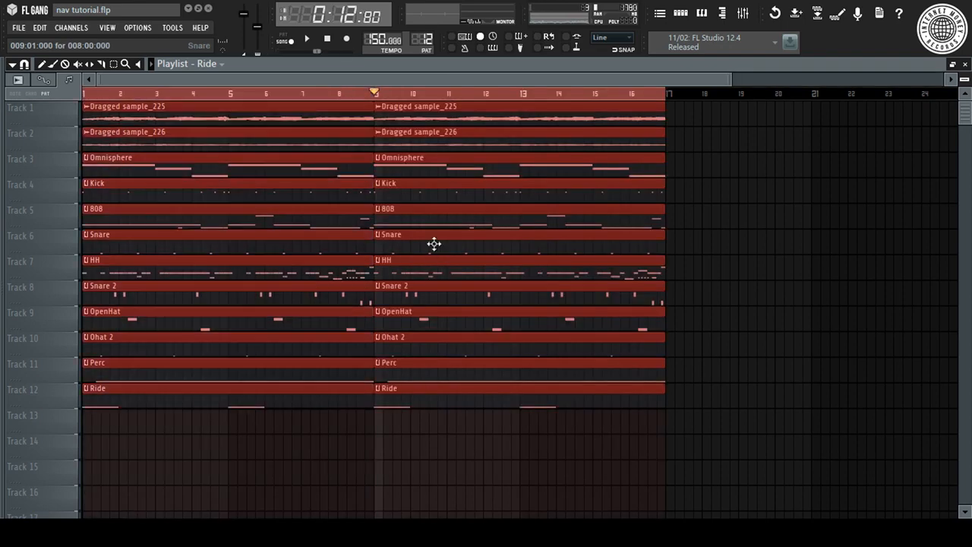
pyautogui.hotkey('ctrl', 'b')
pyautogui.scroll(-2, 476, 98)
pyautogui.hotkey('ctrl', 'alt', 'z')
pyautogui.hotkey('ctrl', 'alt', 'z')
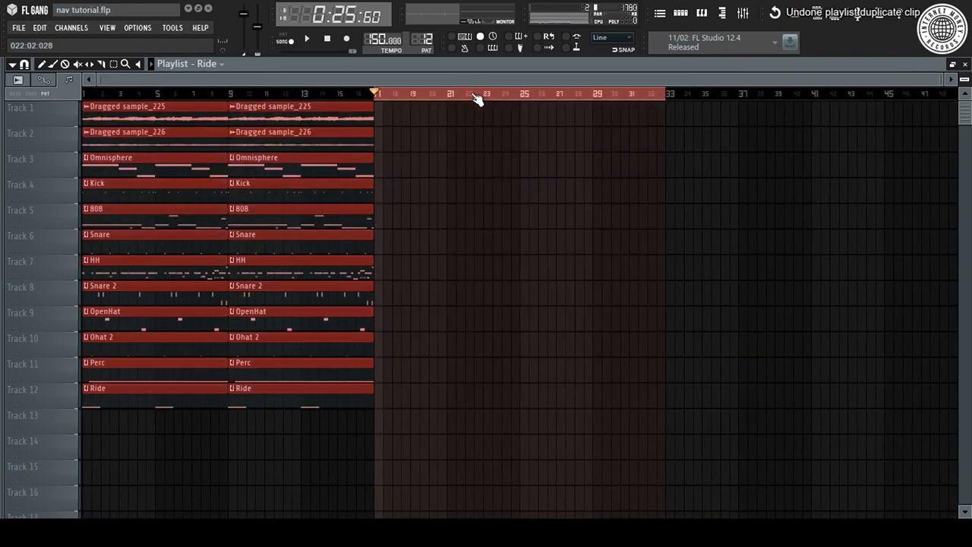
pyautogui.hotkey('ctrl', 'd')
# Step: Duplicate the full set of clips repeatedly until the arrangement runs to bar 65, and clear the selection
pyautogui.hotkey('ctrl', 'a')
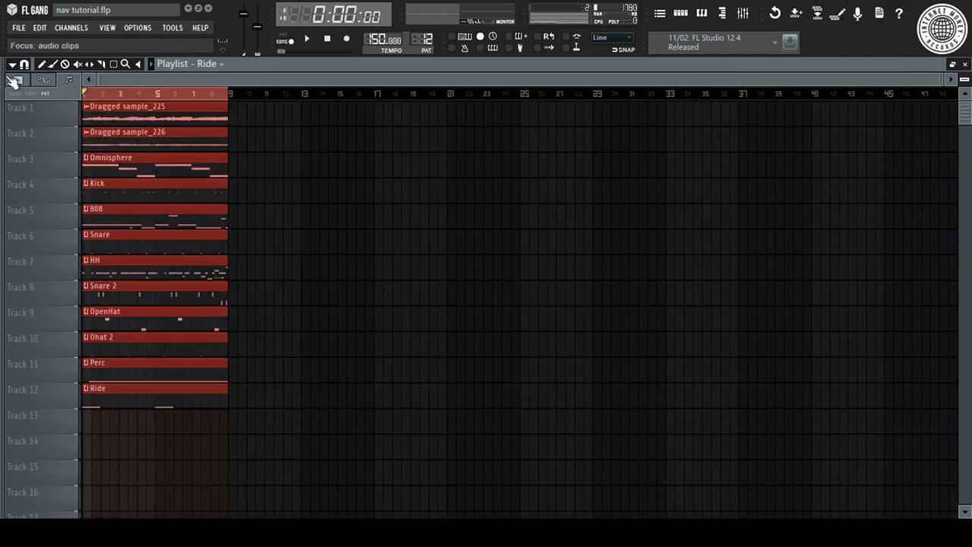
pyautogui.hotkey('ctrl', 'b')
pyautogui.hotkey('ctrl', 'a')
pyautogui.hotkey('ctrl', 'b')
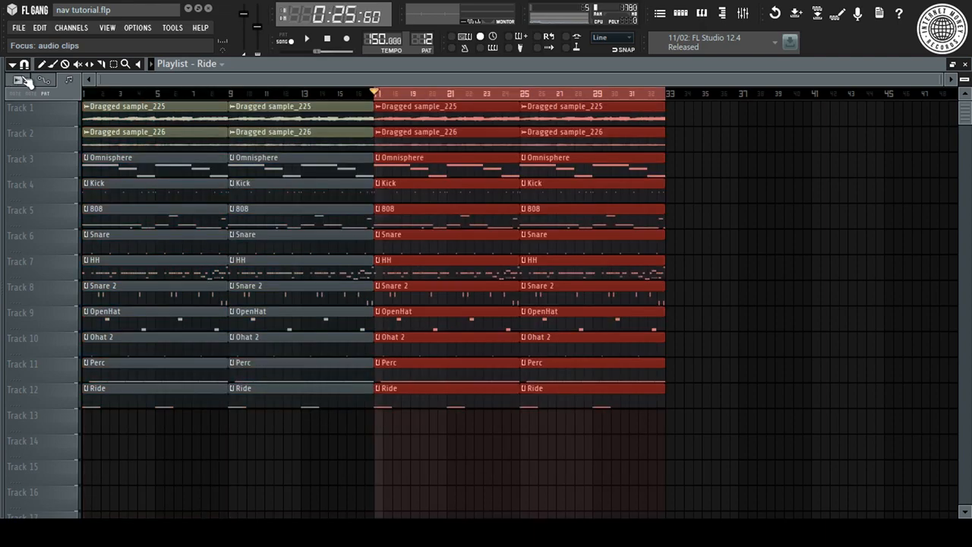
pyautogui.hotkey('ctrl', 'a')
pyautogui.hotkey('ctrl', 'b')
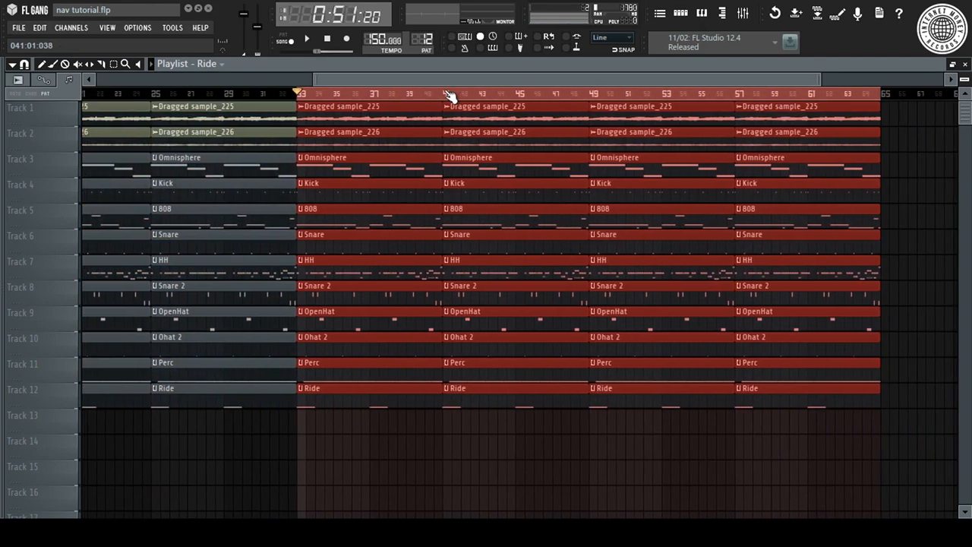
pyautogui.hotkey('ctrl', 'd')
pyautogui.scroll(-3, 451, 96)
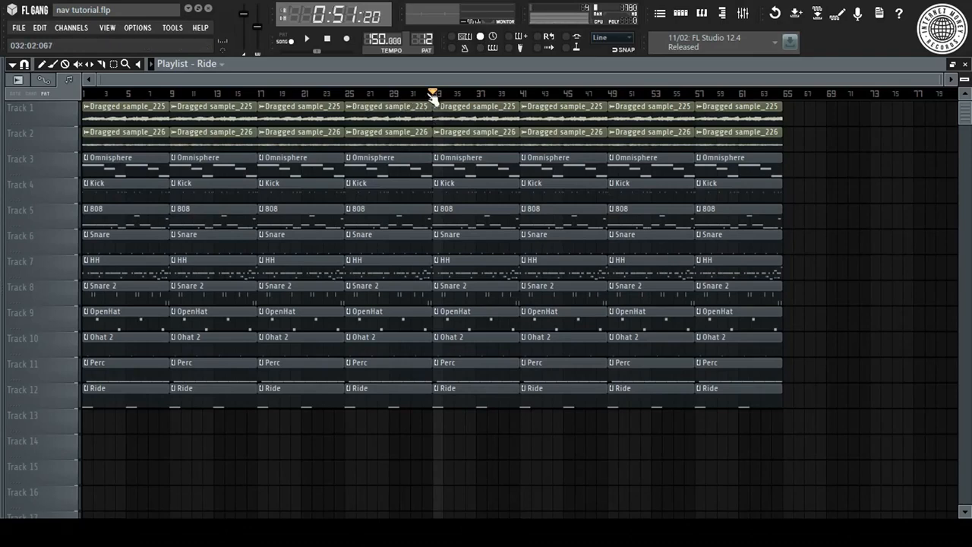
# Step: Remove the Dragged sample_226, Omnisphere and all drum clips between bars 1 and 9, with the playhead at the start
pyautogui.moveTo(434, 93); pyautogui.dragTo(84, 94)
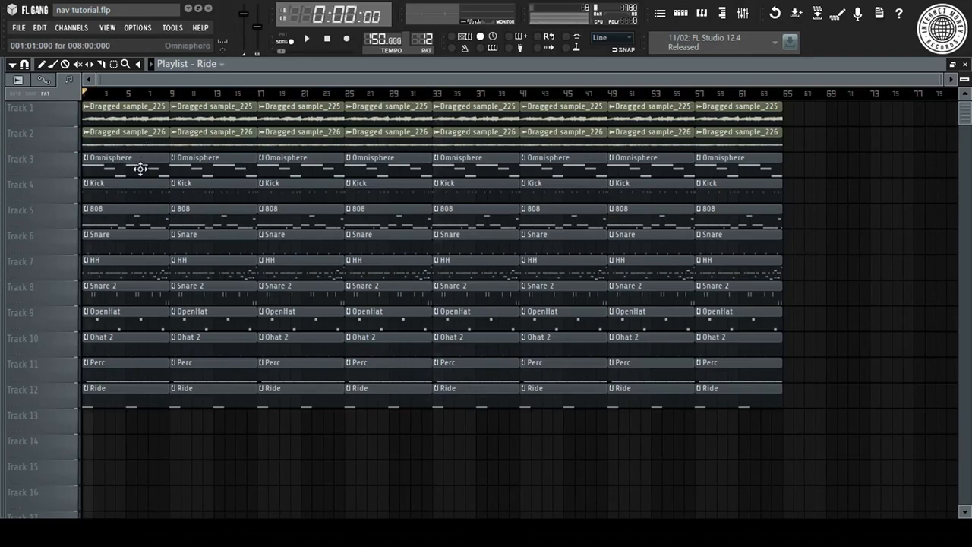
pyautogui.moveTo(137, 187); pyautogui.dragTo(111, 483)
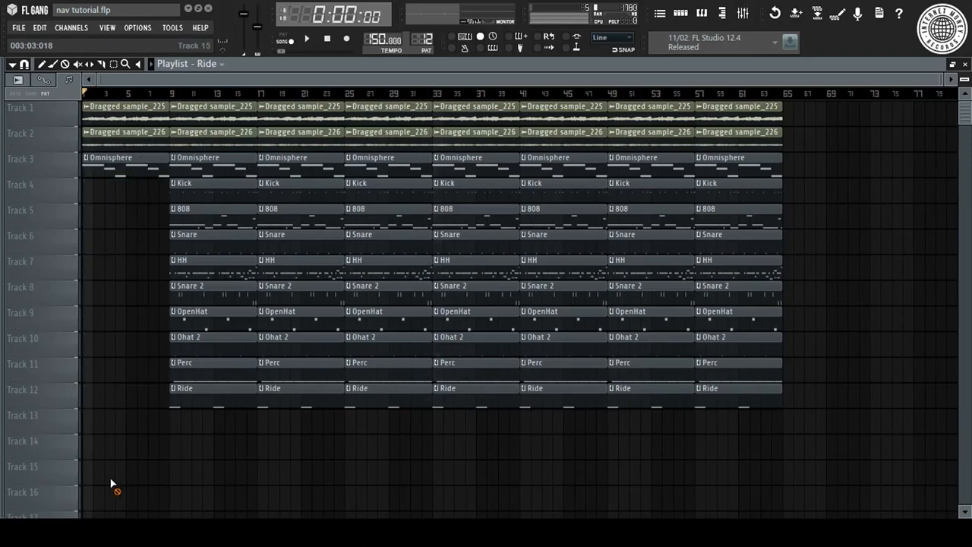
pyautogui.rightClick(112, 165)
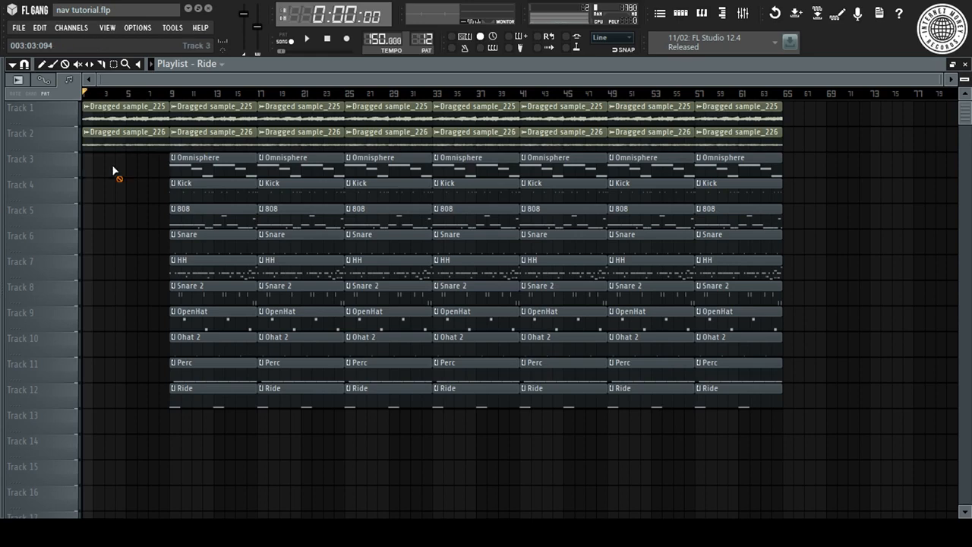
pyautogui.rightClick(145, 132)
# Step: Play the intro and remove the drum clips and Omnisphere clip on Tracks 3 to 12 between bars 9 and 17
pyautogui.click(307, 40)
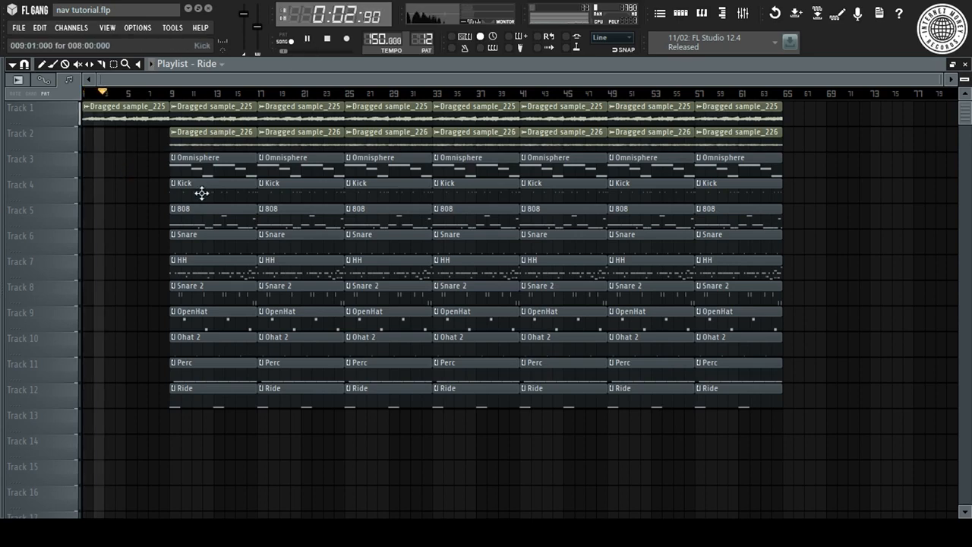
pyautogui.moveTo(215, 194); pyautogui.dragTo(219, 470)
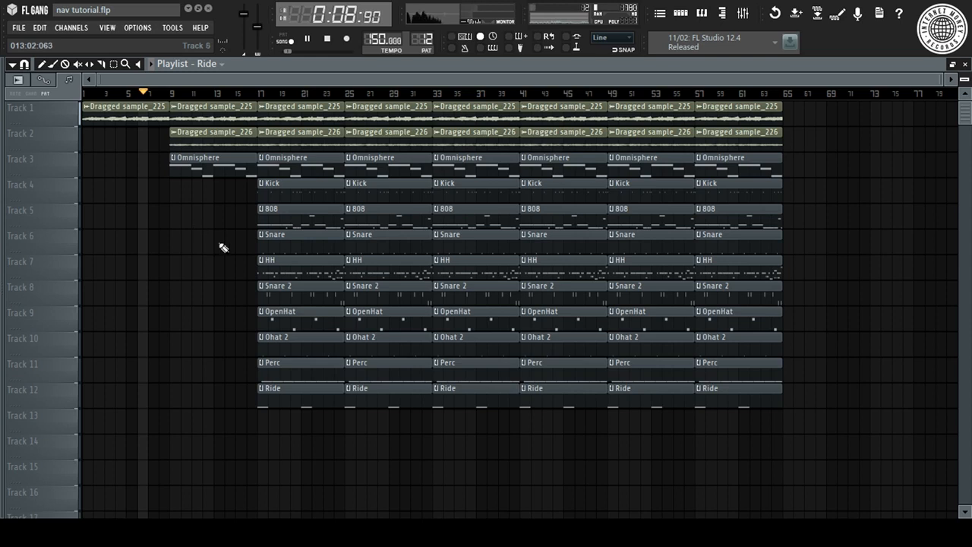
pyautogui.rightClick(199, 167)
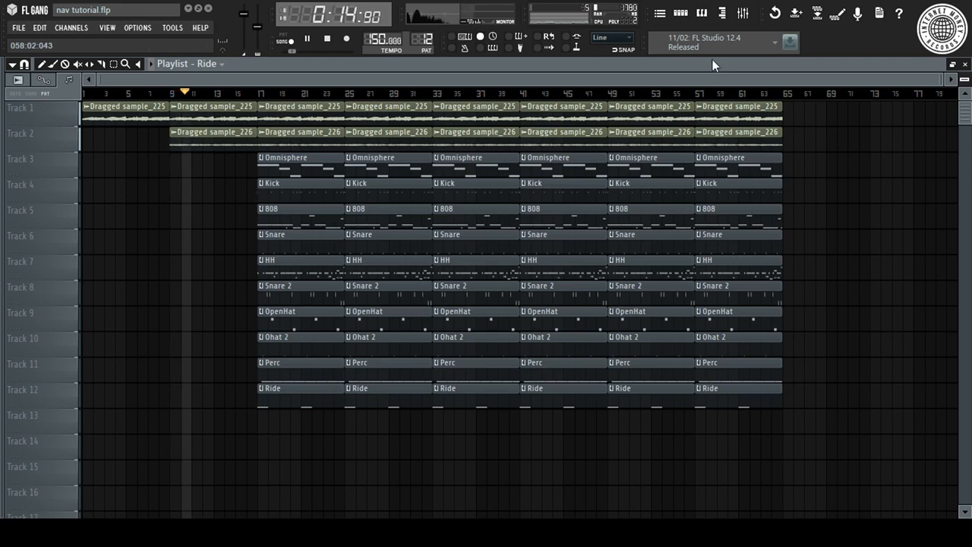
pyautogui.press('space')
# Step: Create a new pattern named SynthBass and place it on Track 13 from bar 9 to bar 17
pyautogui.click(683, 18)
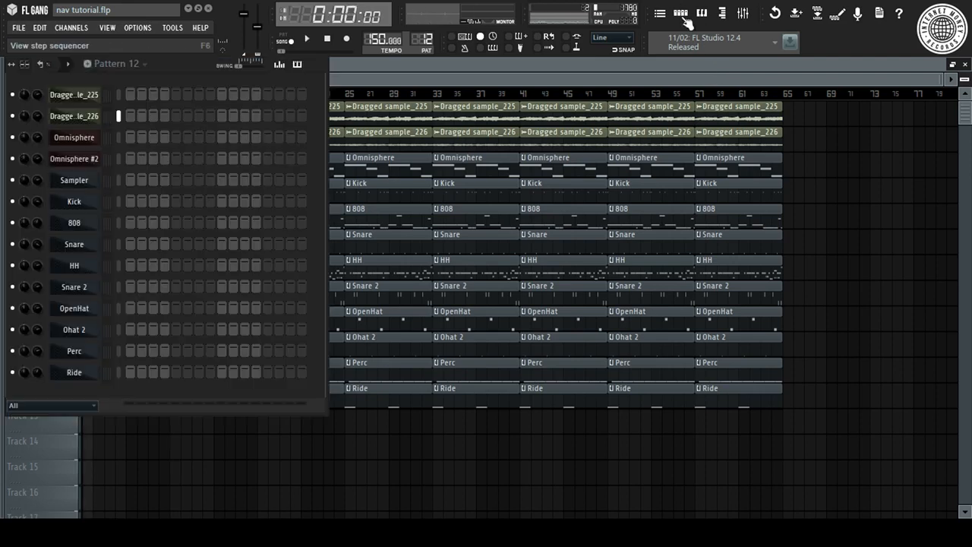
pyautogui.click(145, 66)
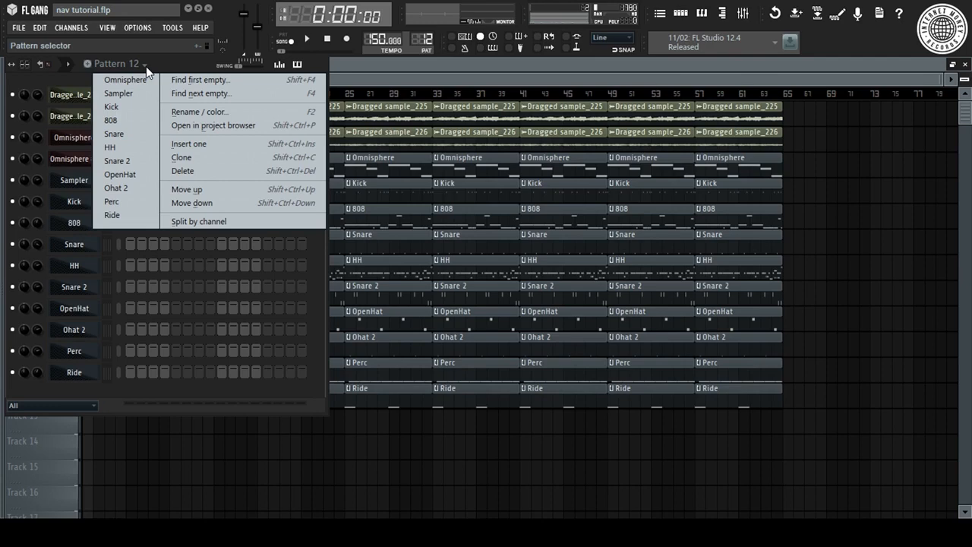
pyautogui.click(147, 67)
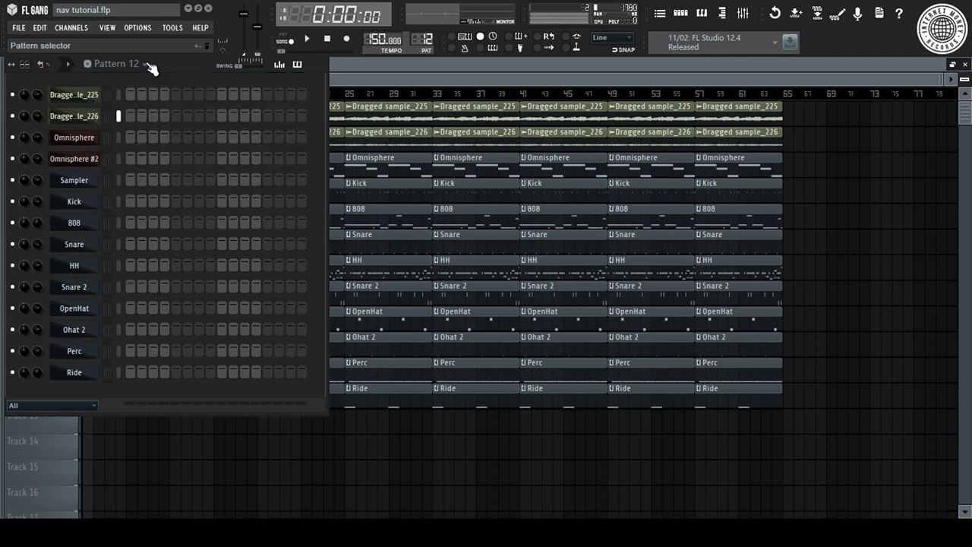
pyautogui.click(88, 65)
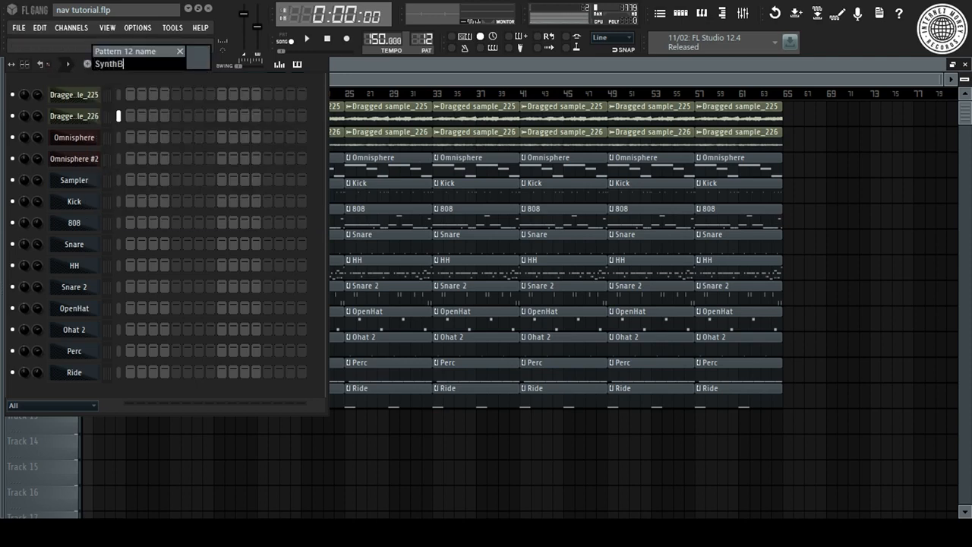
pyautogui.press('Return')
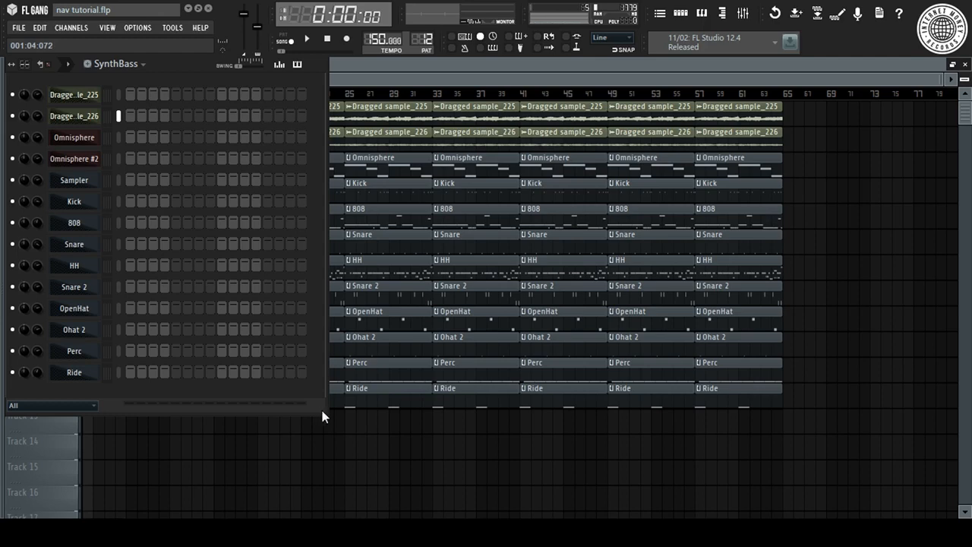
pyautogui.moveTo(207, 438); pyautogui.dragTo(244, 403)
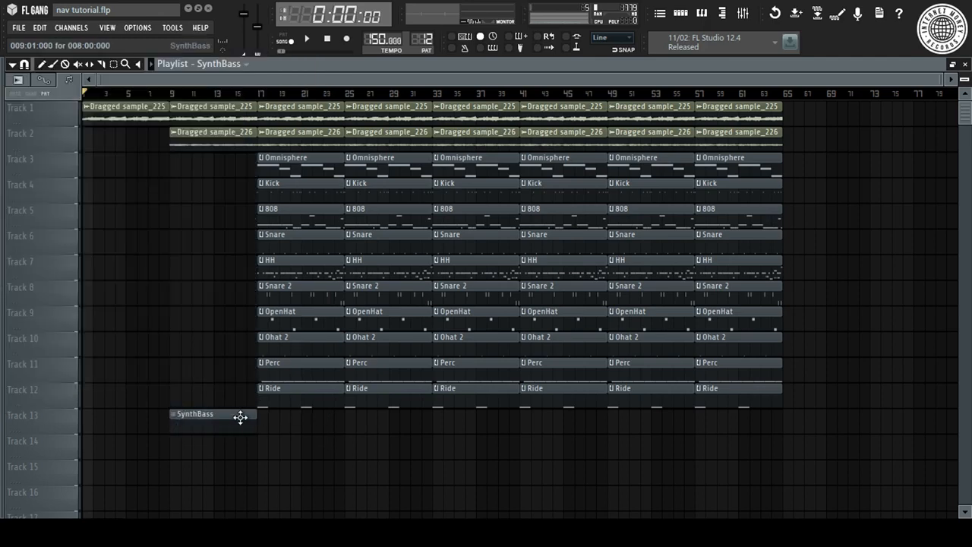
# Step: Insert a Nexus instrument channel at the start of the channel rack for the SynthBass pattern
pyautogui.doubleClick(240, 417)
pyautogui.rightClick(92, 96)
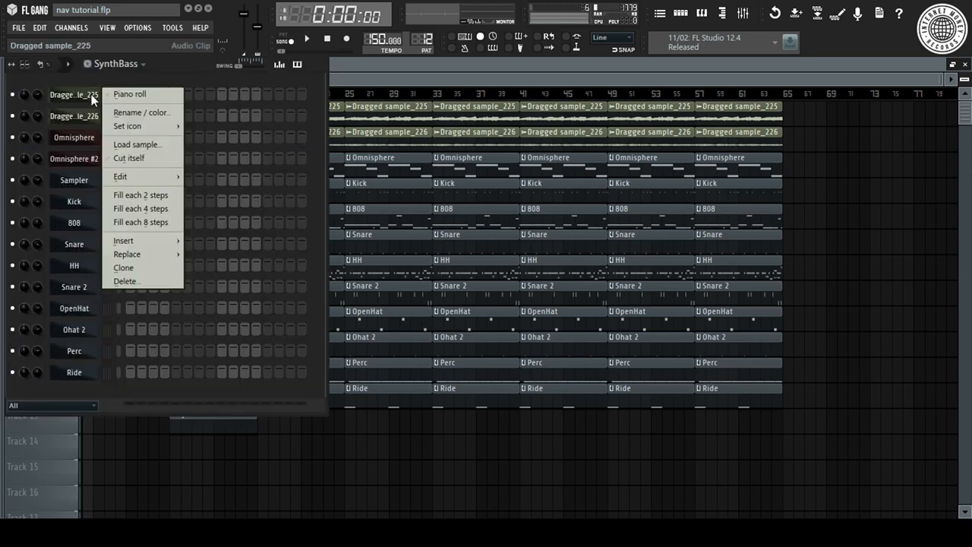
pyautogui.moveTo(156, 239)
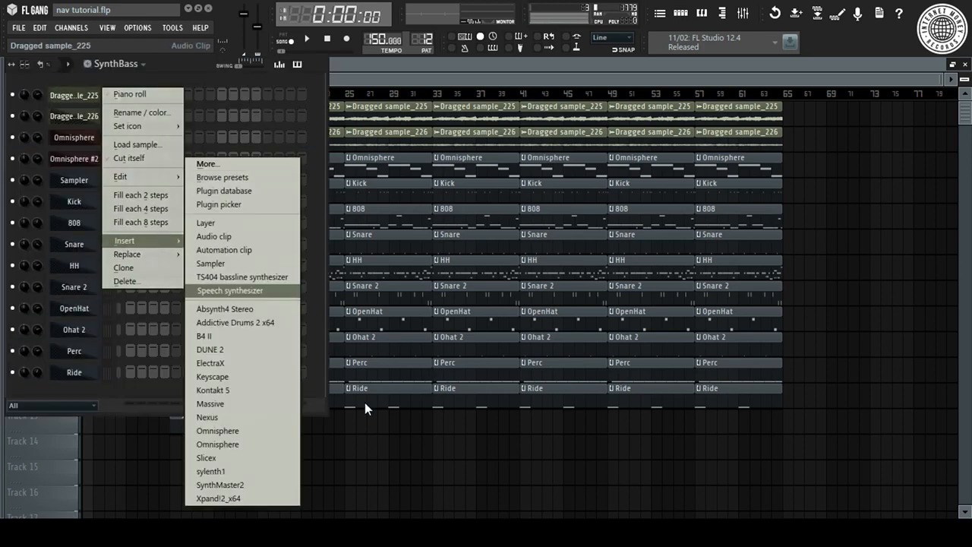
pyautogui.click(271, 419)
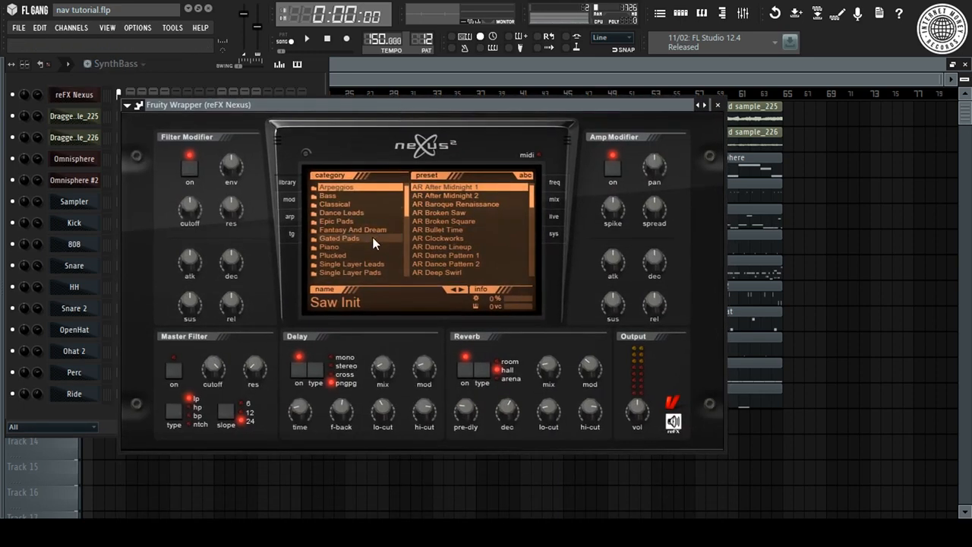
# Step: Load the Pridz Sidechain Bass preset from the XP Dance vol.1 category in Nexus
pyautogui.scroll(-10, 373, 238)
pyautogui.click(373, 247)
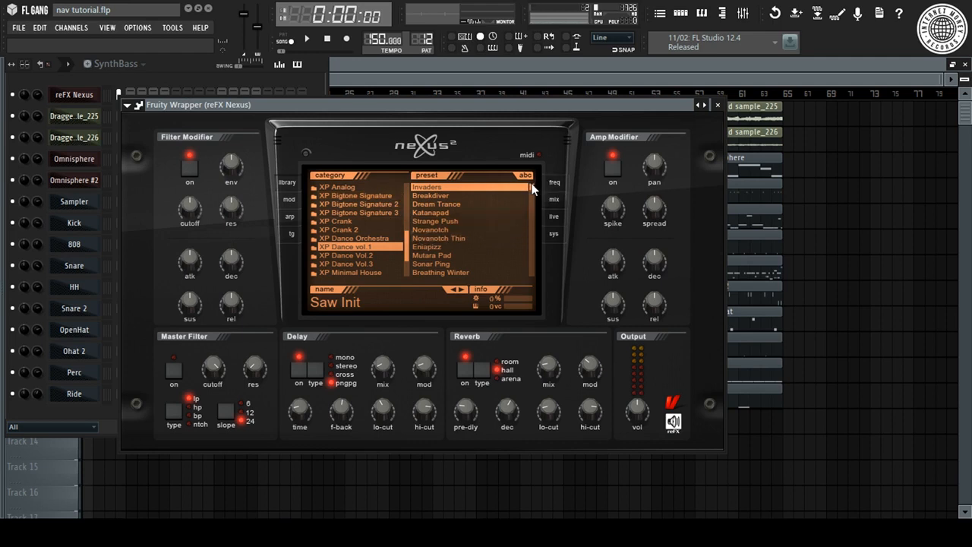
pyautogui.moveTo(532, 188); pyautogui.dragTo(532, 216)
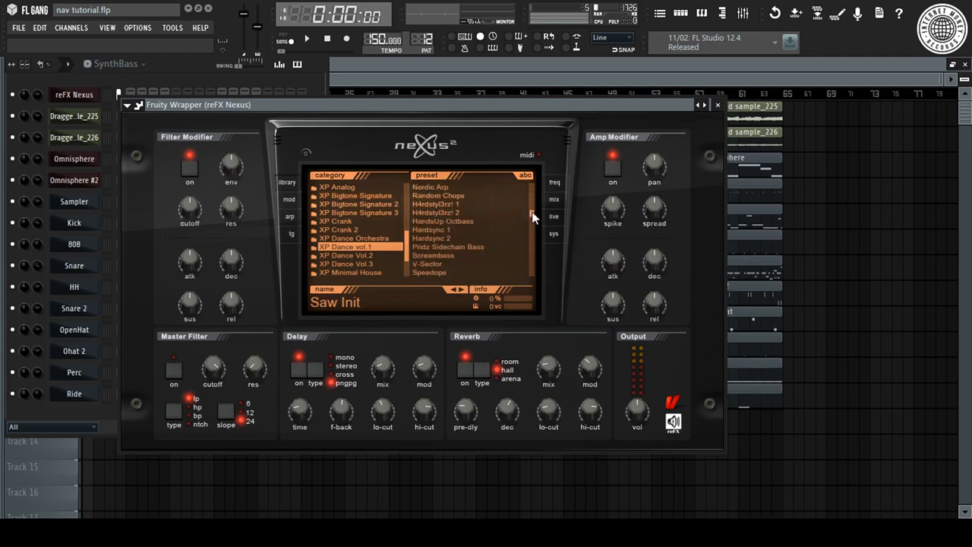
pyautogui.click(458, 246)
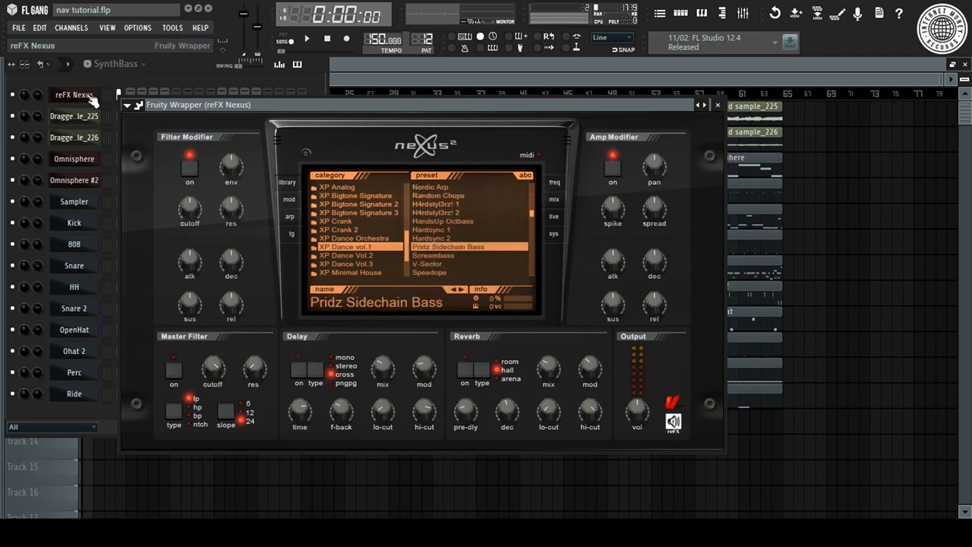
# Step: Return to the playlist, select the range from bar 9 to bar 17 and show the channel rack
pyautogui.rightClick(96, 97)
pyautogui.rightClick(852, 168)
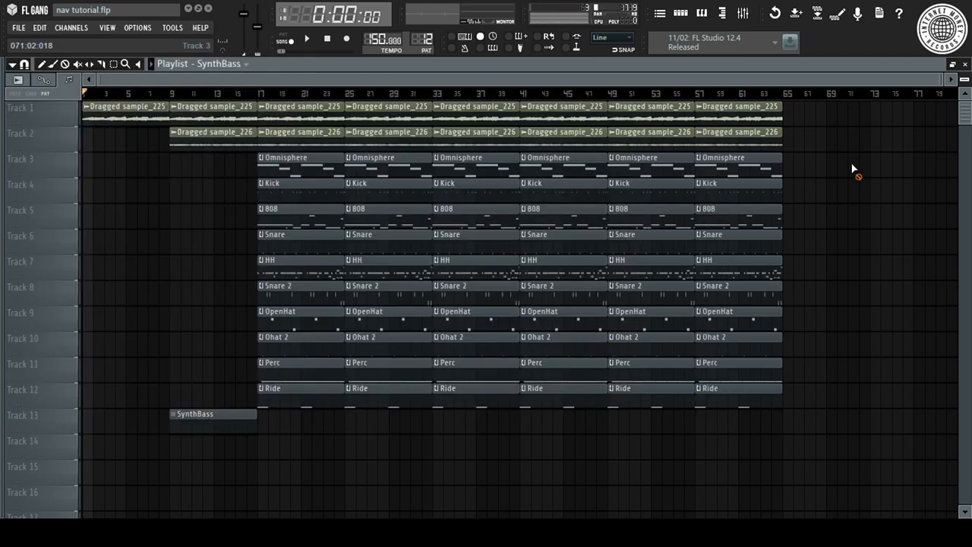
pyautogui.moveTo(170, 93); pyautogui.dragTo(254, 98)
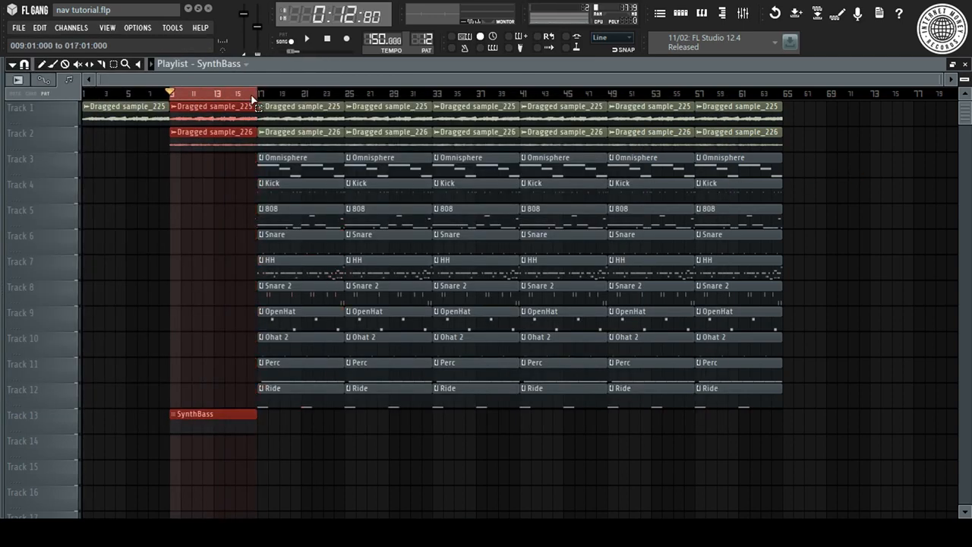
pyautogui.click(681, 16)
pyautogui.rightClick(89, 92)
pyautogui.click(133, 94)
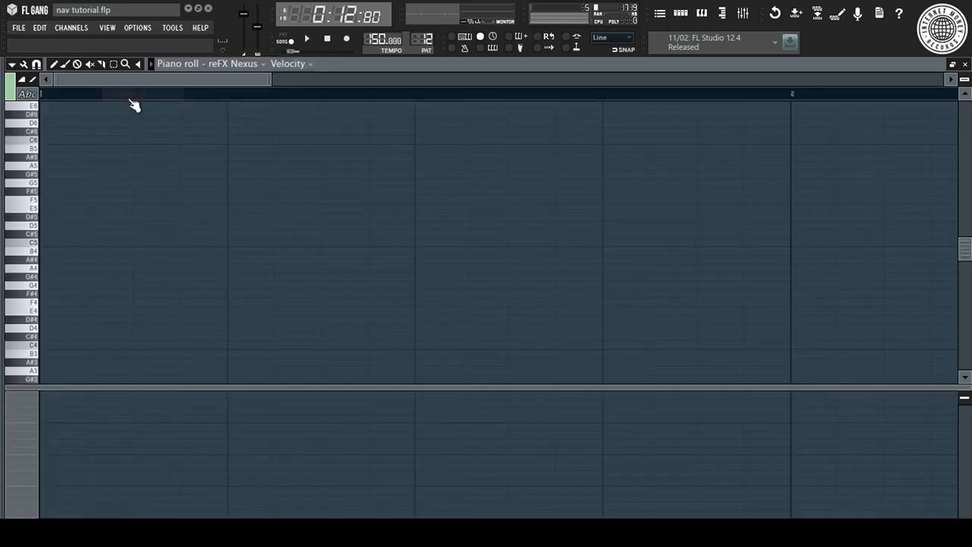
pyautogui.press('Escape')
# Step: Route the reFX Nexus channel to mixer track 4 and lower that track's volume fader
pyautogui.click(85, 96)
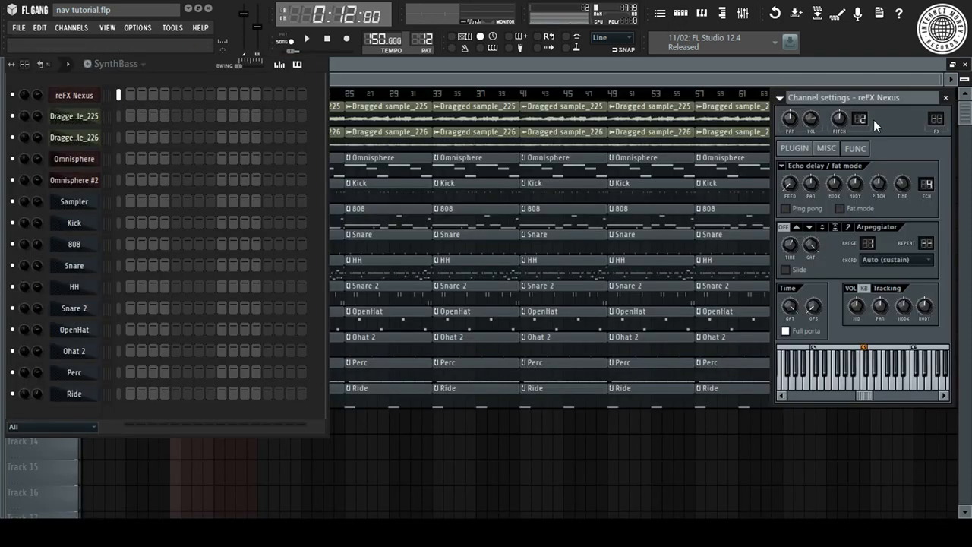
pyautogui.press('F9')
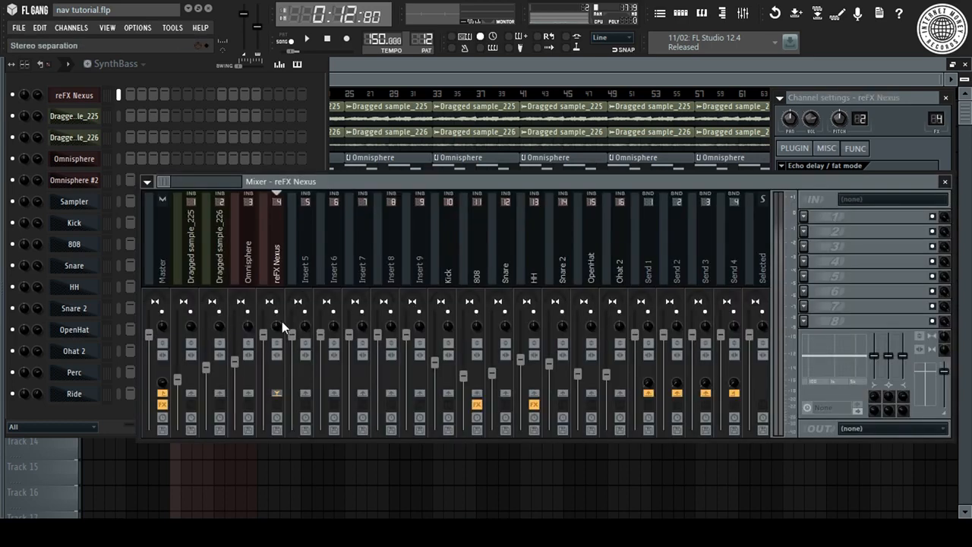
pyautogui.moveTo(263, 335); pyautogui.dragTo(262, 391)
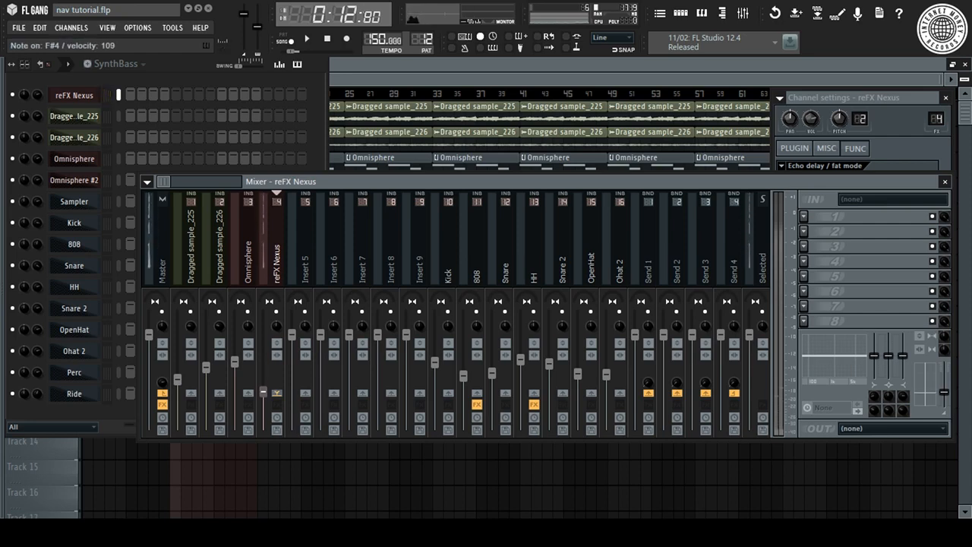
# Step: Draw a one-bar F6 note at bar 1 in the reFX Nexus piano roll and audition it
pyautogui.rightClick(96, 98)
pyautogui.click(130, 94)
pyautogui.press('space')
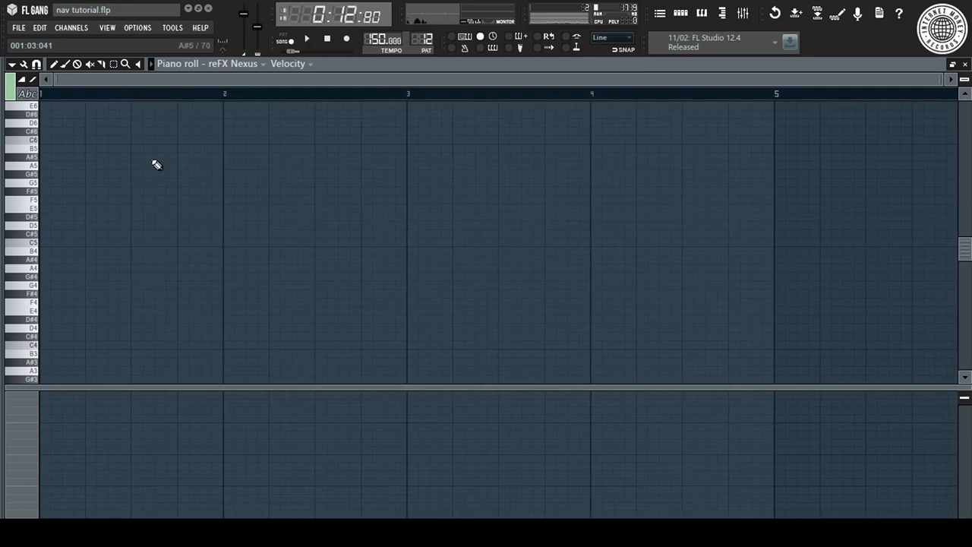
pyautogui.moveTo(54, 115); pyautogui.dragTo(39, 204)
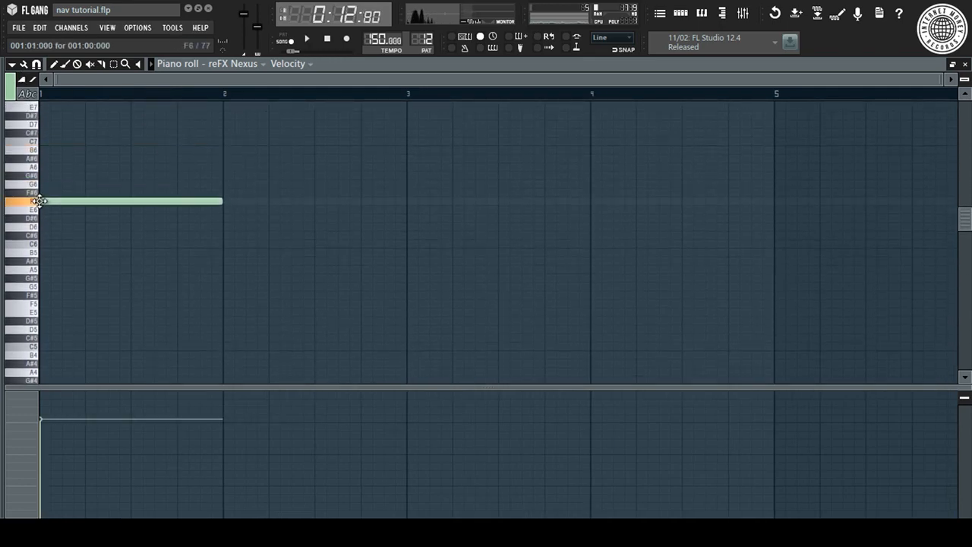
pyautogui.press('space')
pyautogui.press('space')
pyautogui.press('F7')
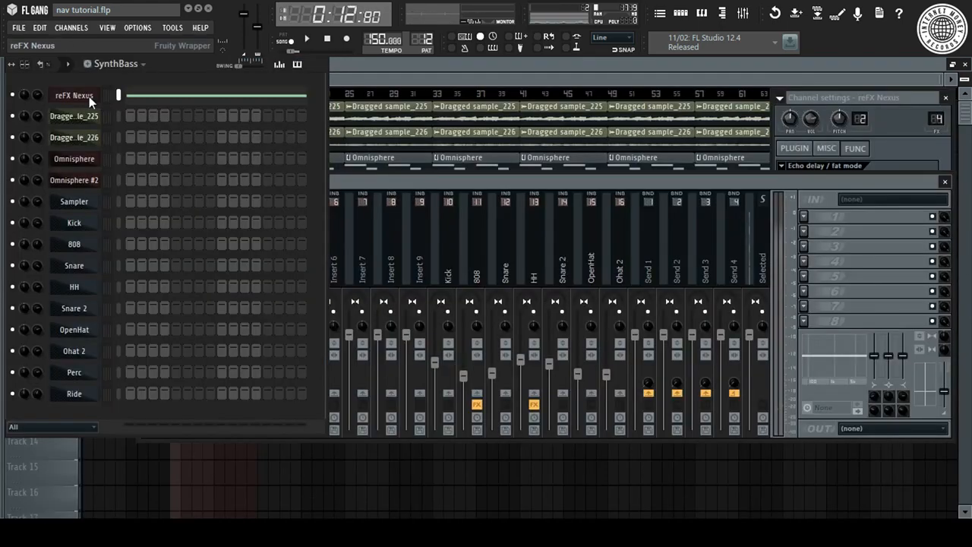
# Step: Raise the reFX Nexus channel pitch to about +52 cents while the arrangement plays
pyautogui.click(74, 95)
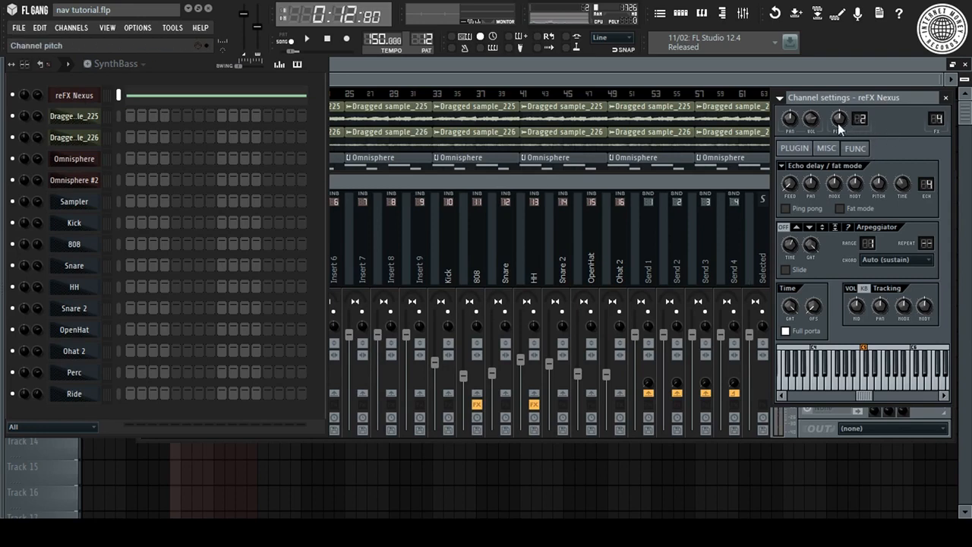
pyautogui.press('space')
pyautogui.moveTo(838, 123); pyautogui.dragTo(838, 119)
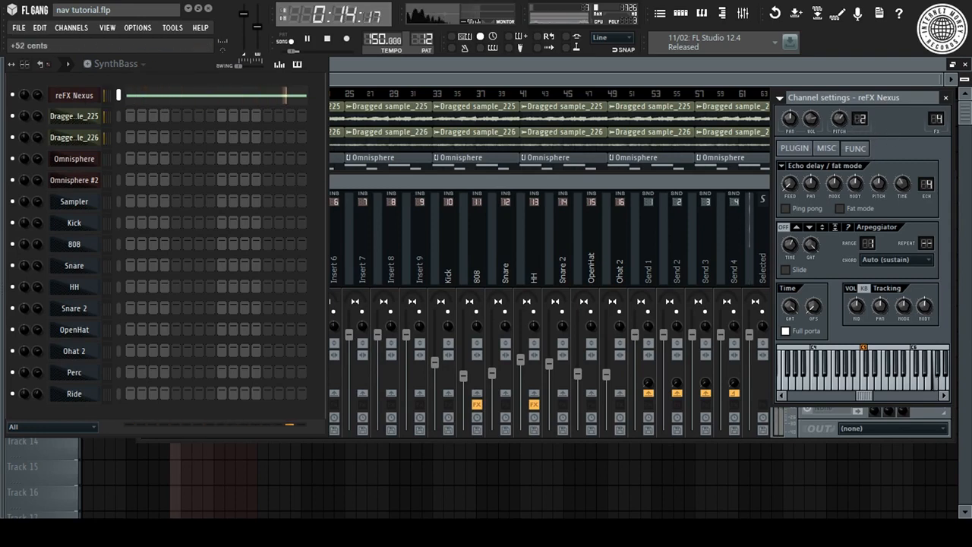
# Step: Add a one-bar D#6 note at bar 3 in the reFX Nexus piano roll and play back from there
pyautogui.rightClick(82, 94)
pyautogui.click(126, 94)
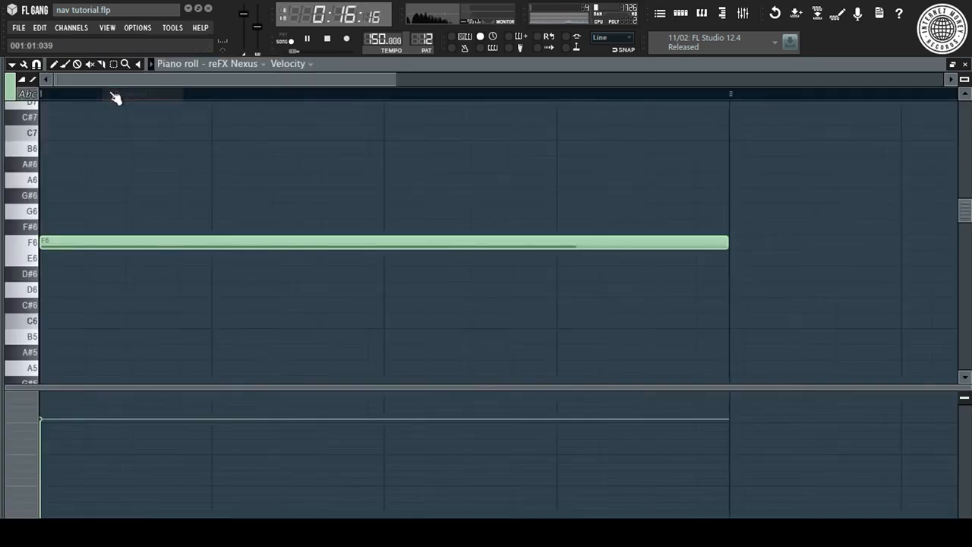
pyautogui.scroll(-3, 115, 95)
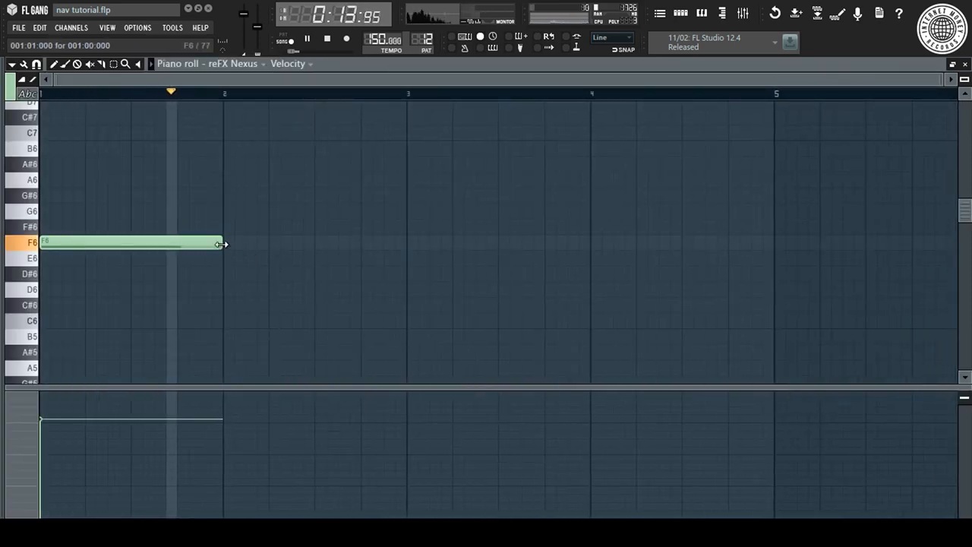
pyautogui.press('space')
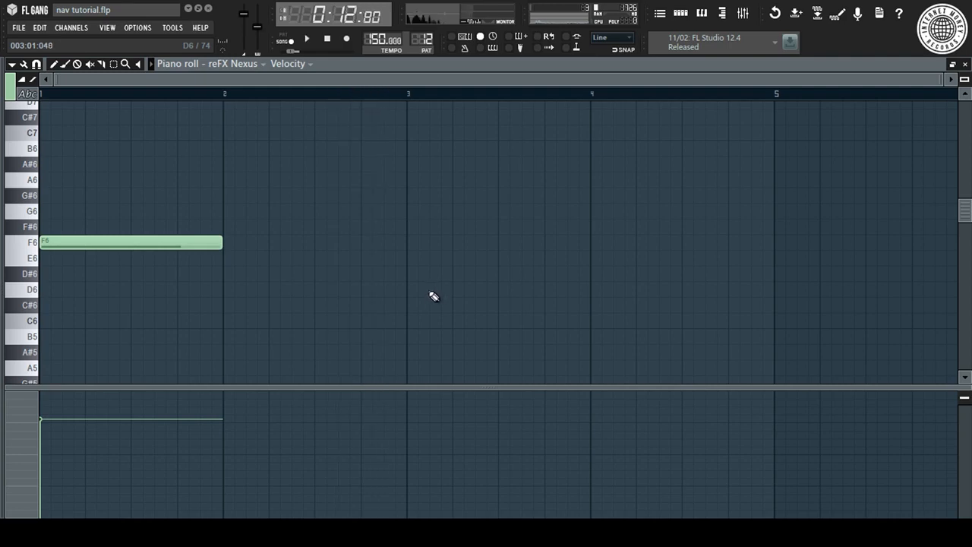
pyautogui.moveTo(417, 306); pyautogui.dragTo(418, 269)
pyautogui.press('space')
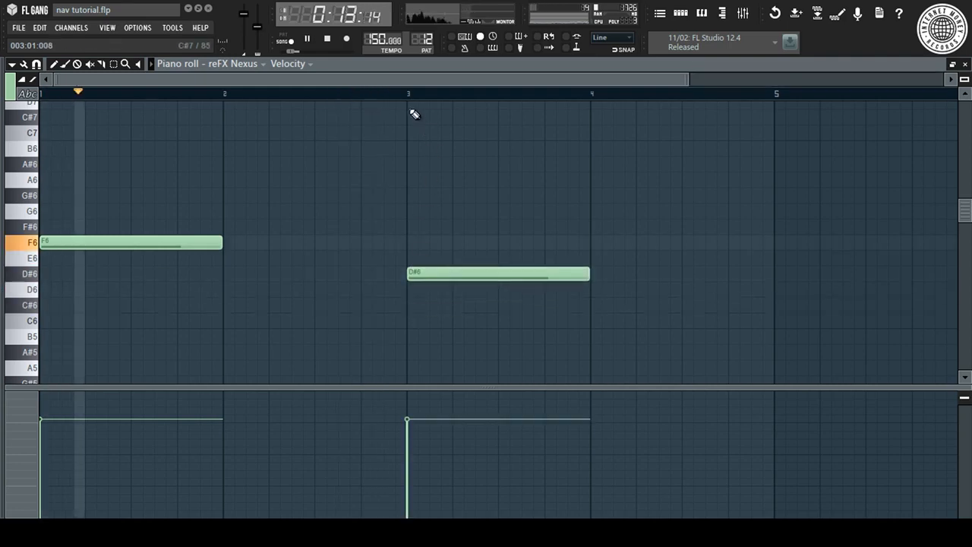
pyautogui.click(418, 93)
pyautogui.press('space')
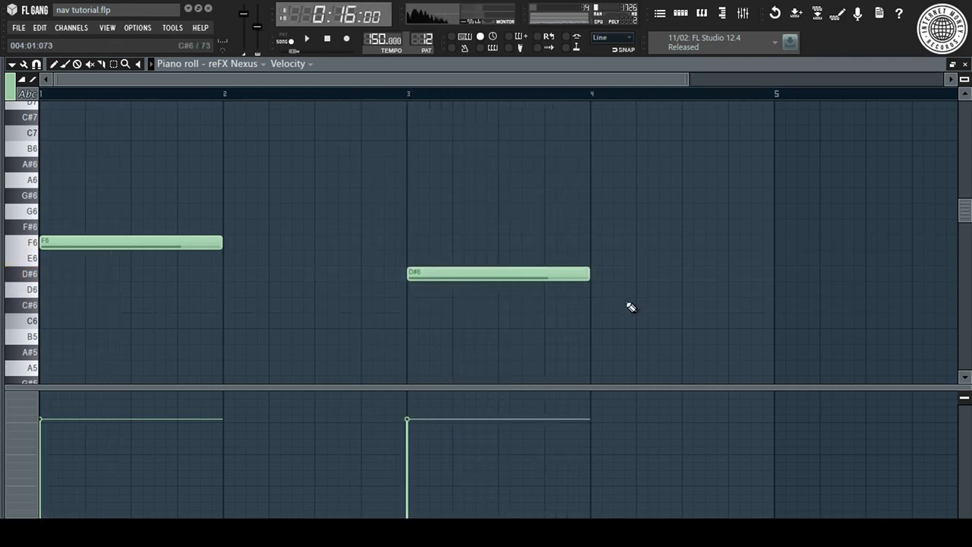
# Step: Continue the bass line with one-bar notes: C#6 at bar 4, C6 at bar 5, A#5 at bar 7 and C6 at bar 8
pyautogui.moveTo(601, 305); pyautogui.dragTo(591, 306)
pyautogui.moveTo(776, 337); pyautogui.dragTo(771, 319)
pyautogui.press('space')
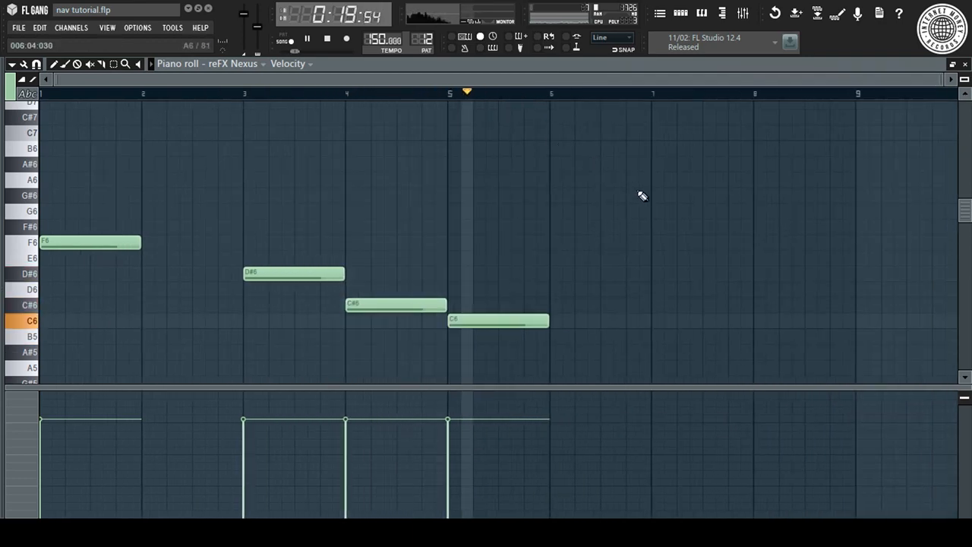
pyautogui.click(666, 354)
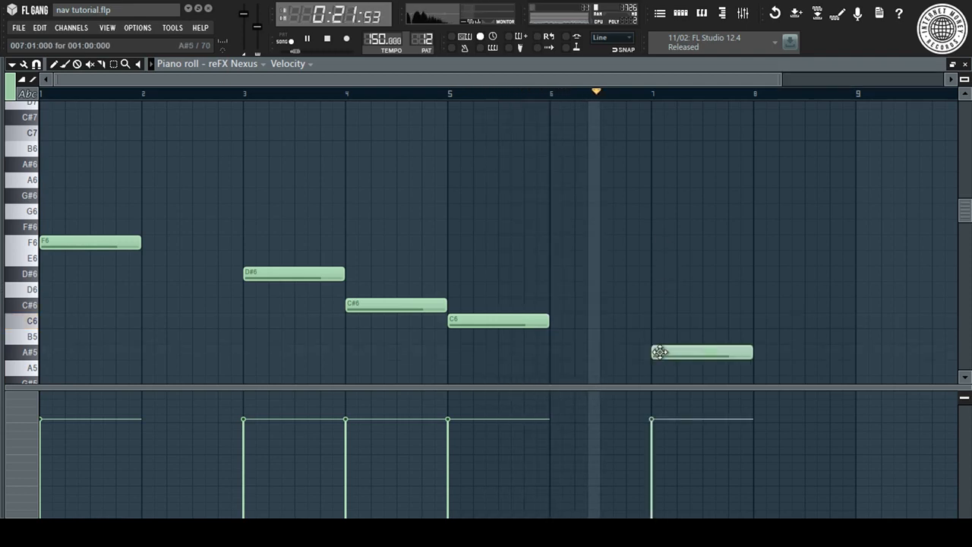
pyautogui.click(758, 319)
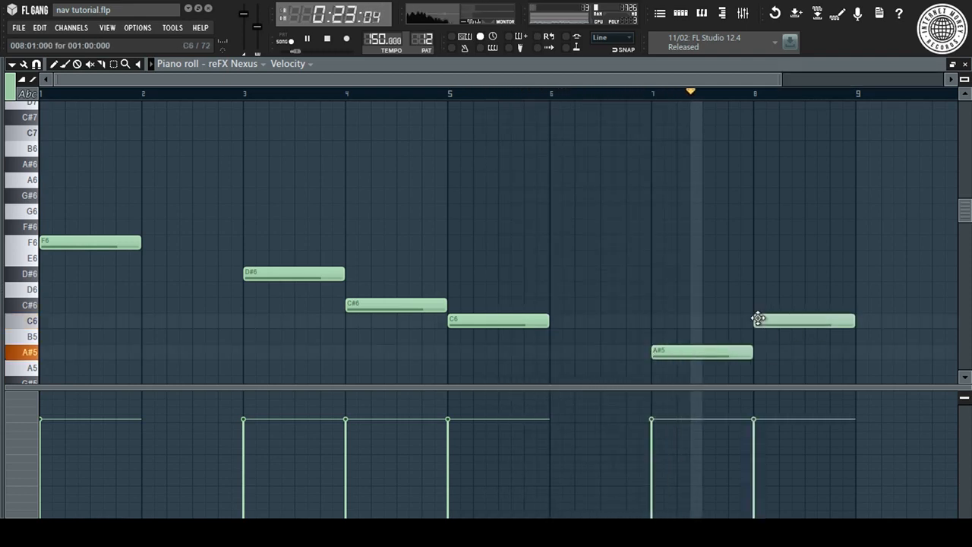
# Step: Apply quick legato so the notes at bars 1 and 5 extend to the next note, with the bass line ending at bar 9
pyautogui.click(863, 256)
pyautogui.hotkey('ctrl', 'l')
pyautogui.rightClick(864, 262)
pyautogui.scroll(-3, 334, 101)
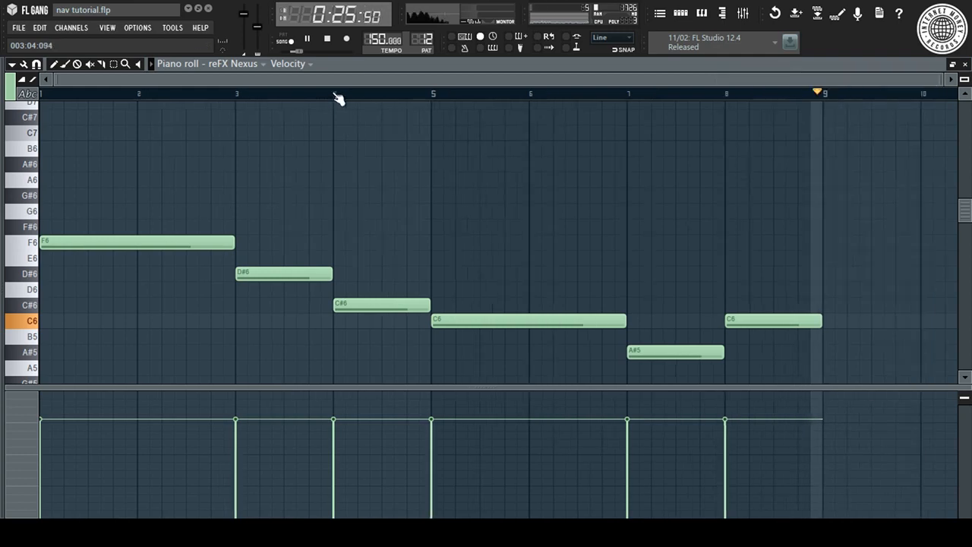
pyautogui.press('space')
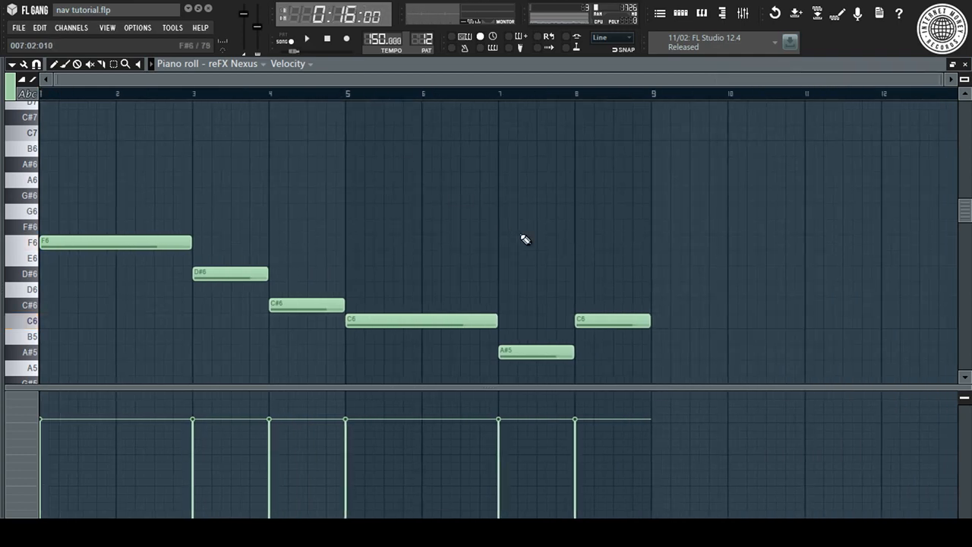
# Step: Transpose the whole bass line down three octaves so it starts on F3, auditioning it along the way
pyautogui.hotkey('ctrl', 'Down')
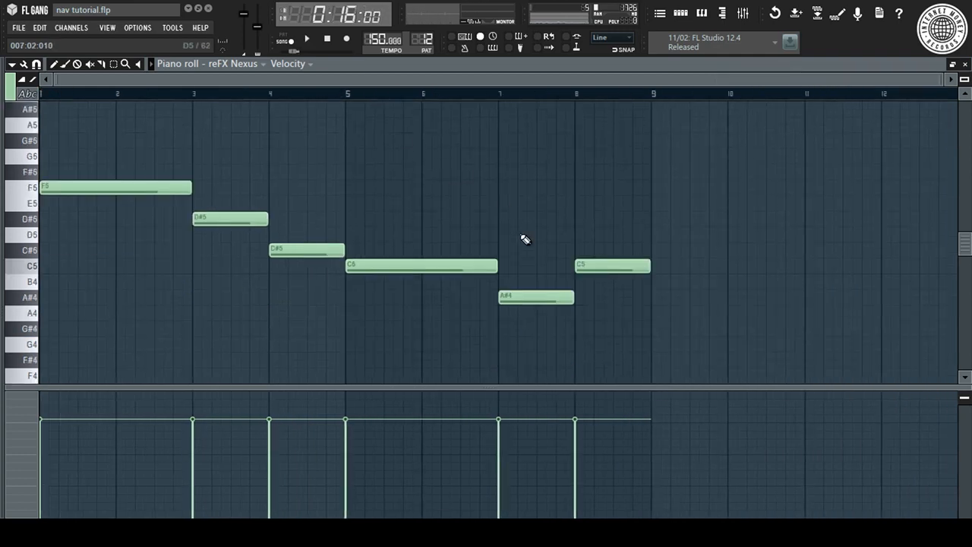
pyautogui.hotkey('ctrl', 'Down')
pyautogui.press('space')
pyautogui.press('space')
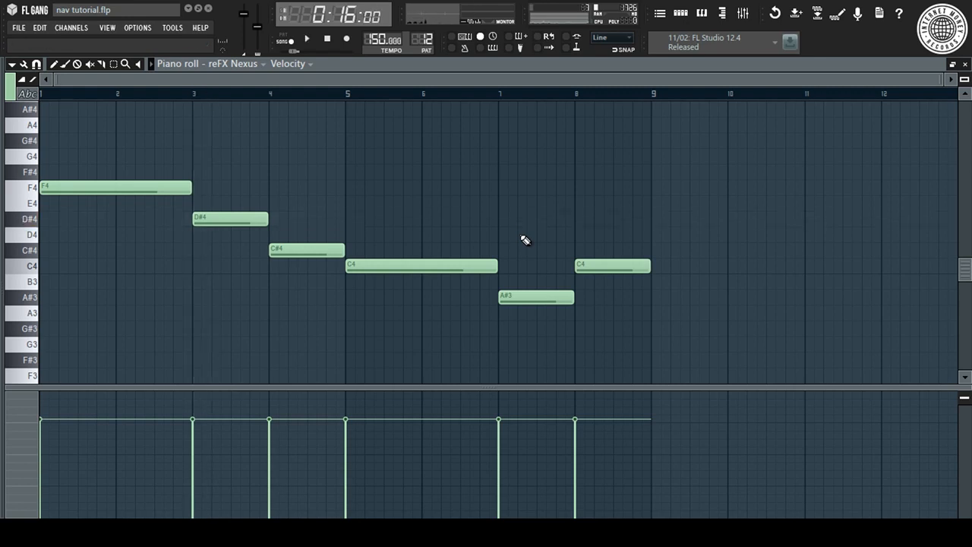
pyautogui.press('space')
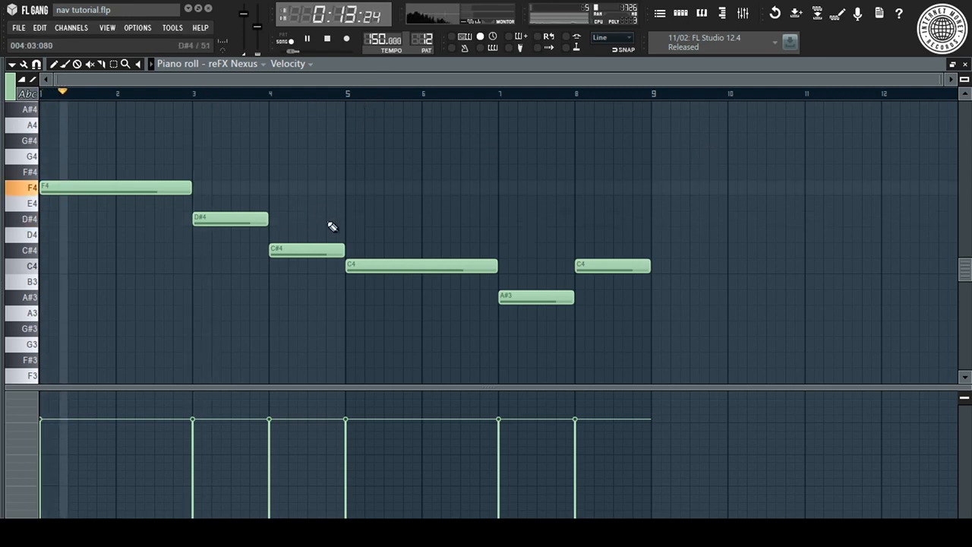
pyautogui.press('space')
pyautogui.hotkey('ctrl', 'Down')
pyautogui.press('space')
# Step: Clear the note selection and raise the reFX Nexus mixer track's volume to about -14.6 dB
pyautogui.moveTo(368, 197); pyautogui.dragTo(691, 344)
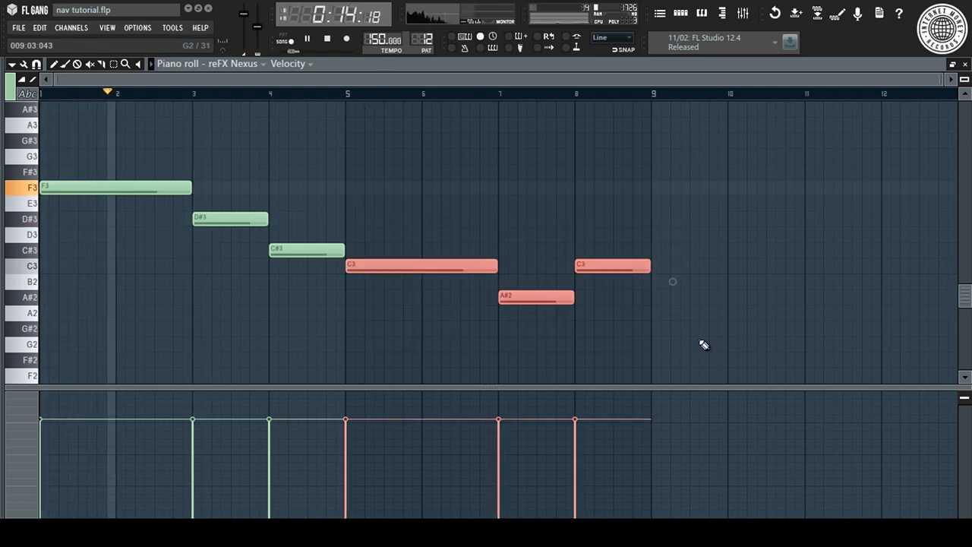
pyautogui.keyDown('ctrl'); pyautogui.click(759, 266); pyautogui.keyUp('ctrl')
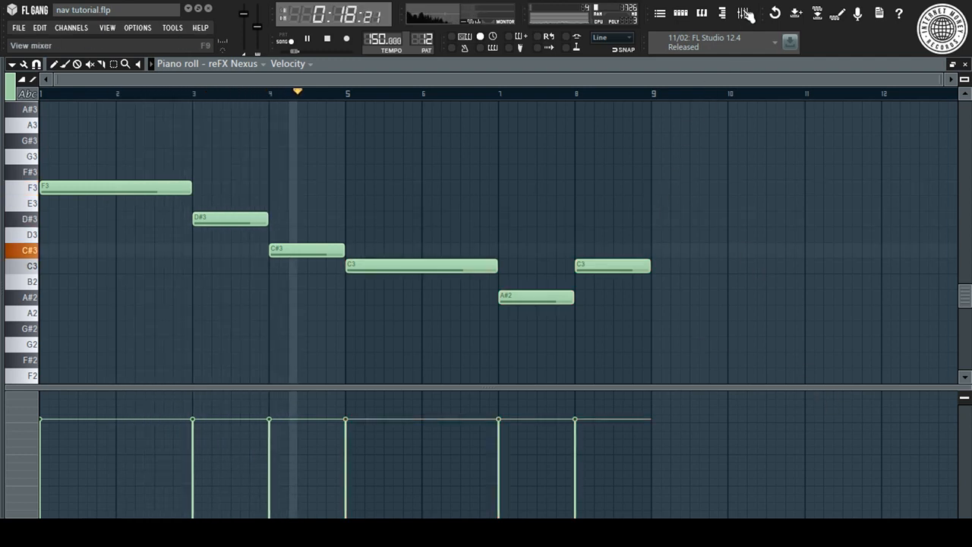
pyautogui.press('F9')
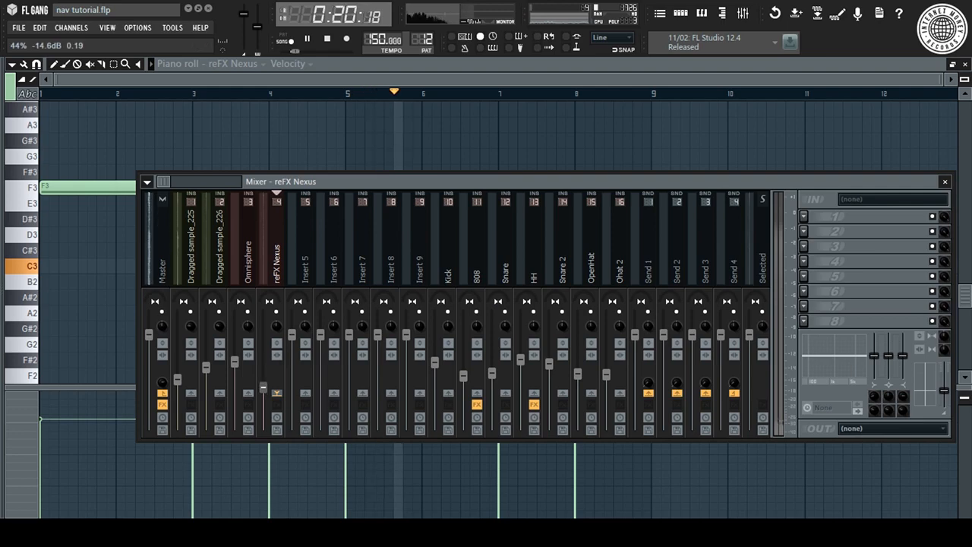
pyautogui.press('F9')
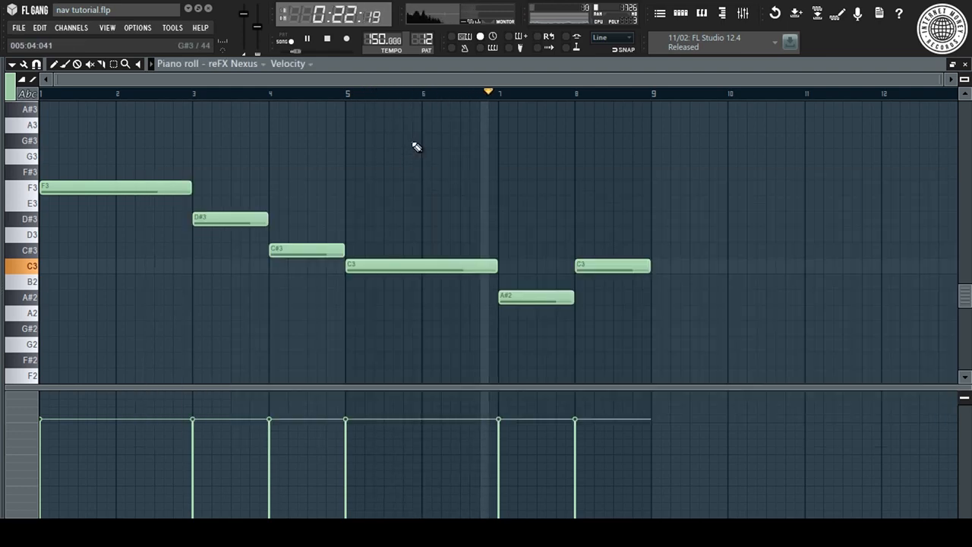
# Step: In the playlist, delete the Dragged sample_226 and Omnisphere clips from bar 33 onward and the track 4 to 12 clips from bar 57
pyautogui.click(966, 65)
pyautogui.click(660, 14)
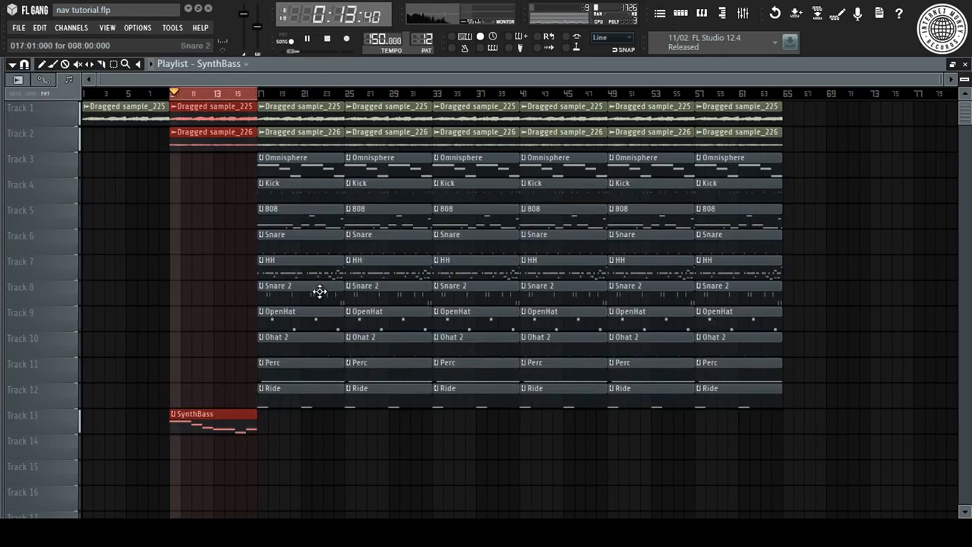
pyautogui.keyDown('ctrl'); pyautogui.click(246, 92); pyautogui.keyUp('ctrl')
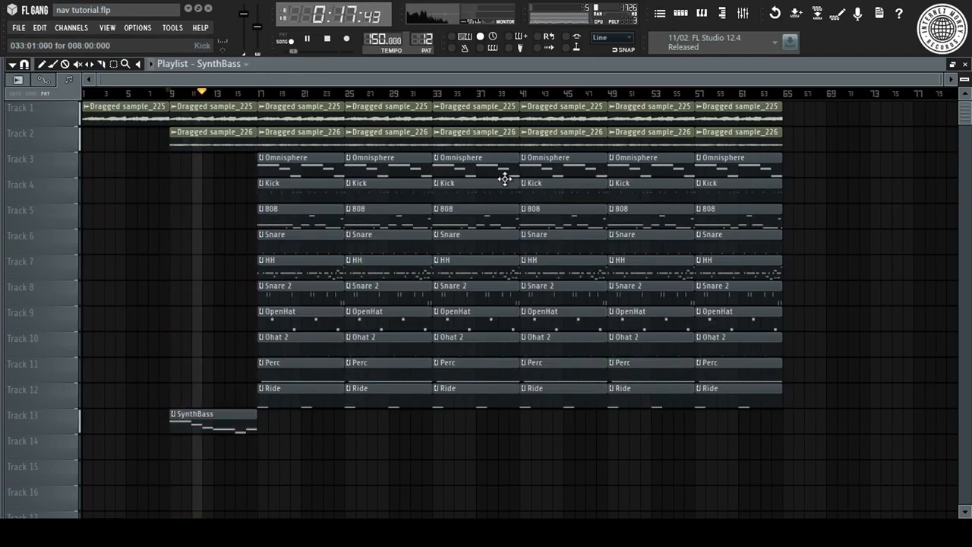
pyautogui.moveTo(506, 170)
pyautogui.mouseDown()
pyautogui.moveTo(521, 156)
pyautogui.moveTo(686, 147)
pyautogui.moveTo(743, 185)
pyautogui.moveTo(742, 414)
pyautogui.mouseUp()
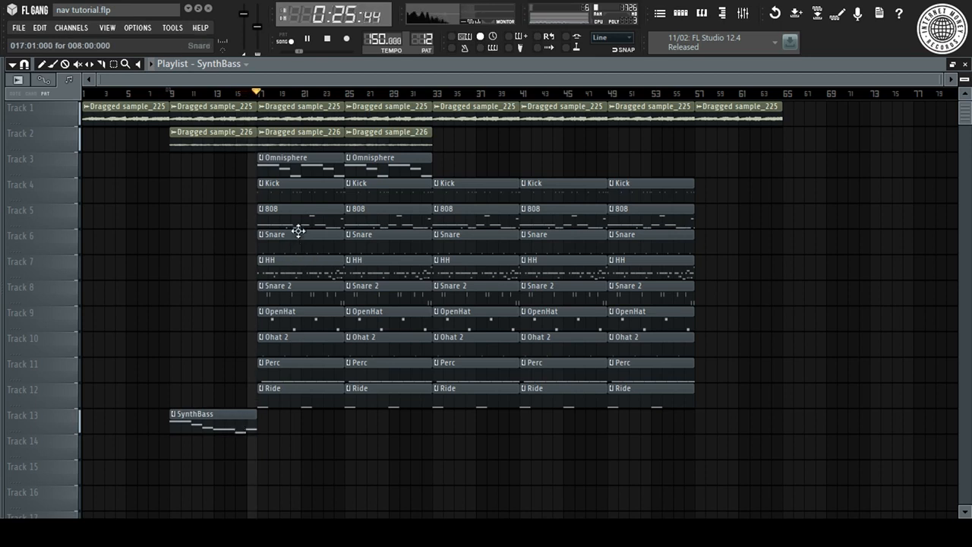
# Step: Delete the track 4 to 12 clips between bars 33 and 41 and place a SynthBass clip there on track 13
pyautogui.click(361, 198)
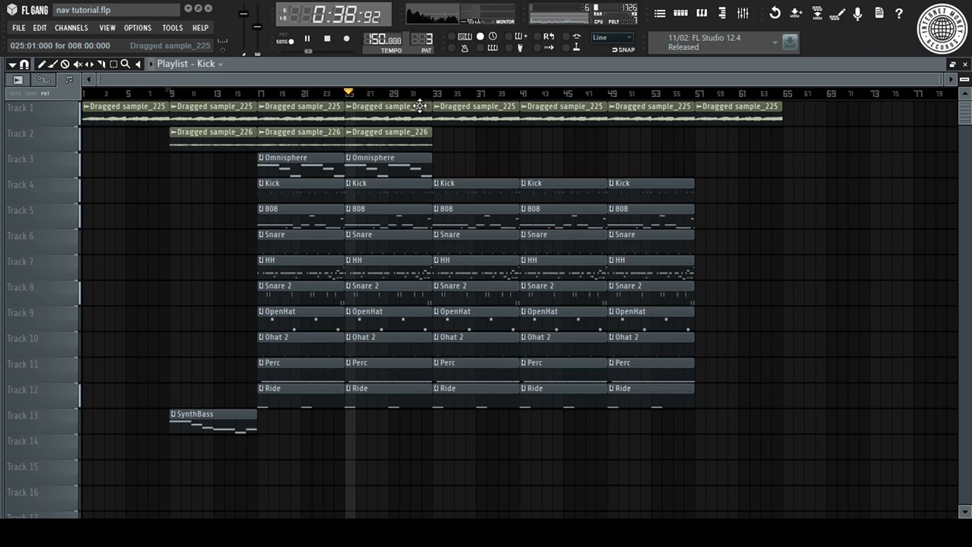
pyautogui.press('space')
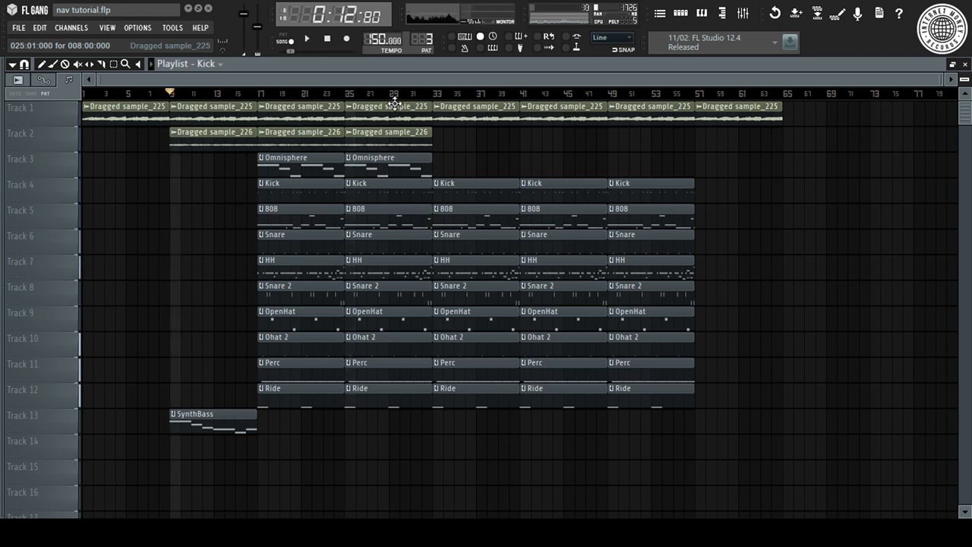
pyautogui.moveTo(267, 99); pyautogui.dragTo(471, 445)
pyautogui.click(186, 420)
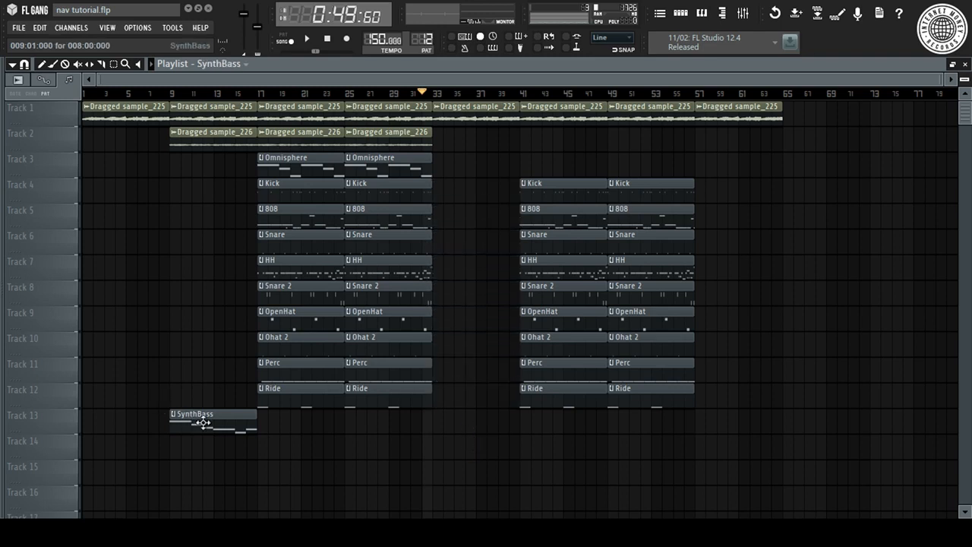
pyautogui.click(437, 422)
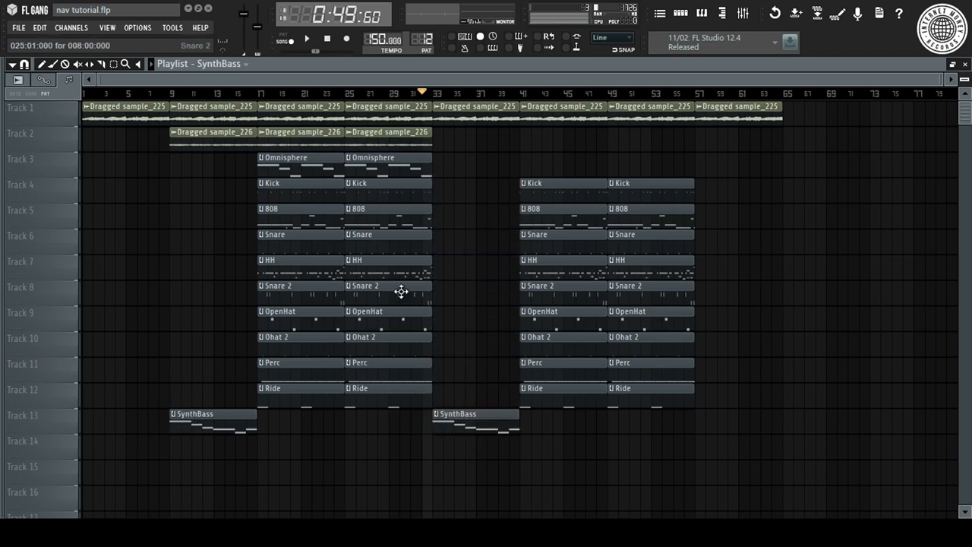
# Step: Copy the Snare through Ride clips from bar 25 to bar 33, and add a SynthBass clip at bar 57 on track 13
pyautogui.moveTo(420, 241); pyautogui.dragTo(358, 401)
pyautogui.moveTo(375, 305)
pyautogui.mouseDown()
pyautogui.moveTo(467, 302)
pyautogui.moveTo(454, 303)
pyautogui.mouseUp()
pyautogui.press('space')
pyautogui.click(441, 93)
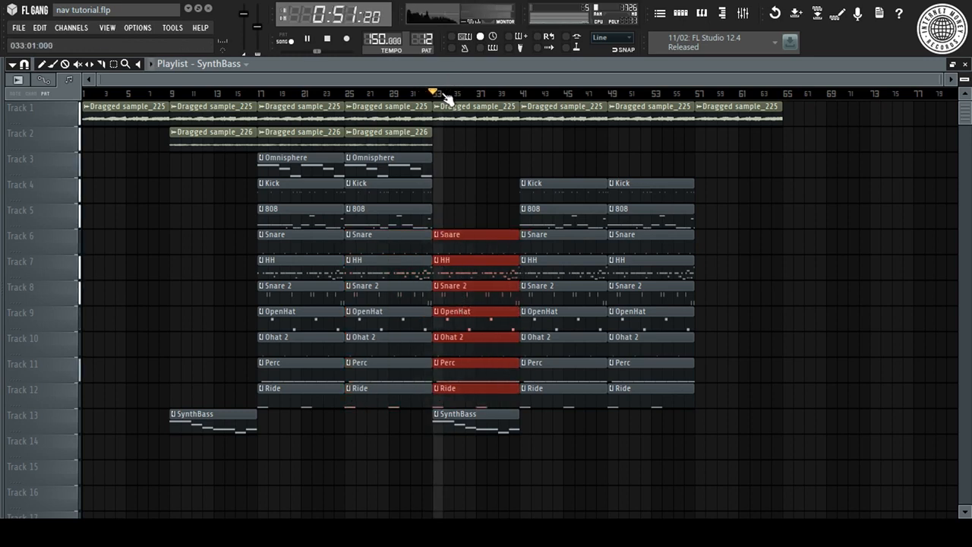
pyautogui.rightClick(458, 205)
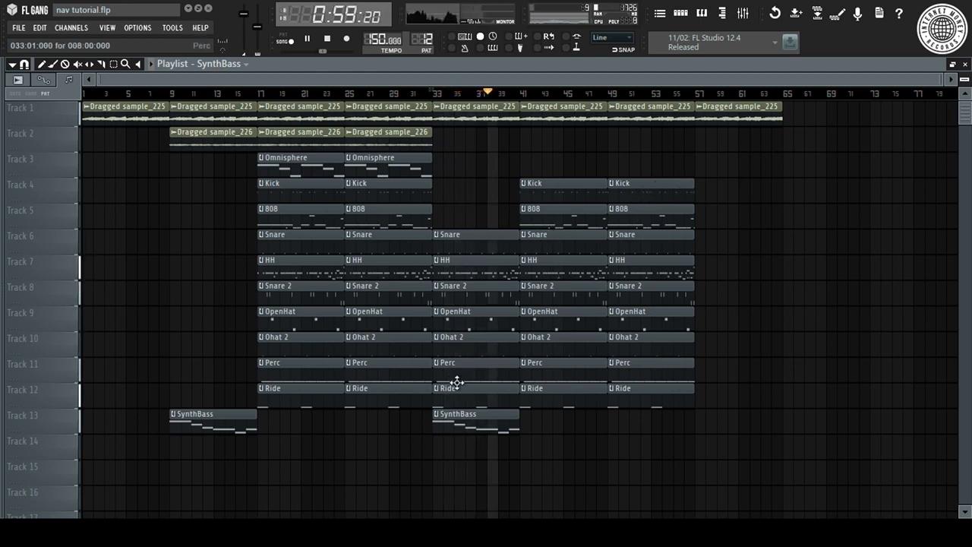
pyautogui.moveTo(473, 426); pyautogui.dragTo(740, 419)
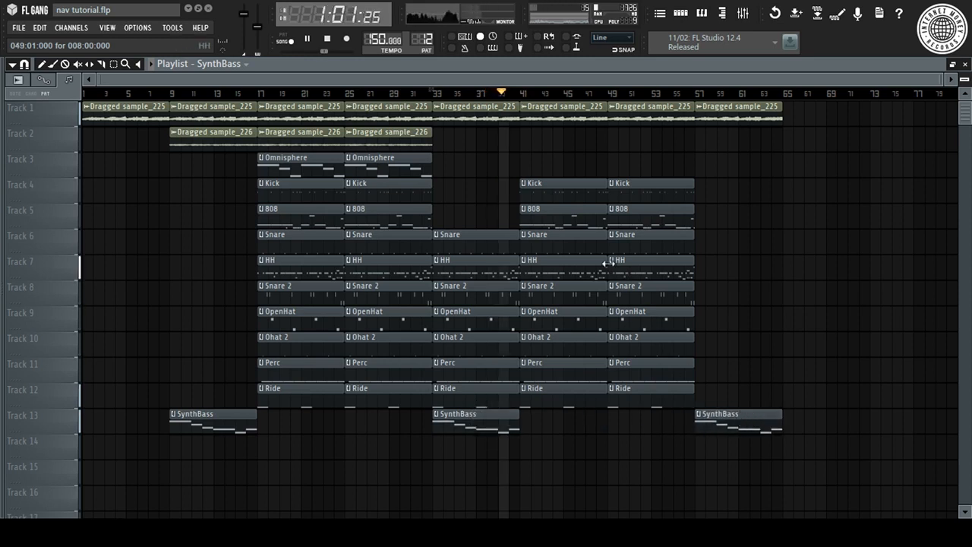
# Step: Delete the OpenHat, Ohat 2, Perc and Ride clips between bars 41 and 57, and pick the Ride pattern
pyautogui.rightClick(571, 313)
pyautogui.rightClick(566, 343)
pyautogui.rightClick(561, 370)
pyautogui.rightClick(557, 395)
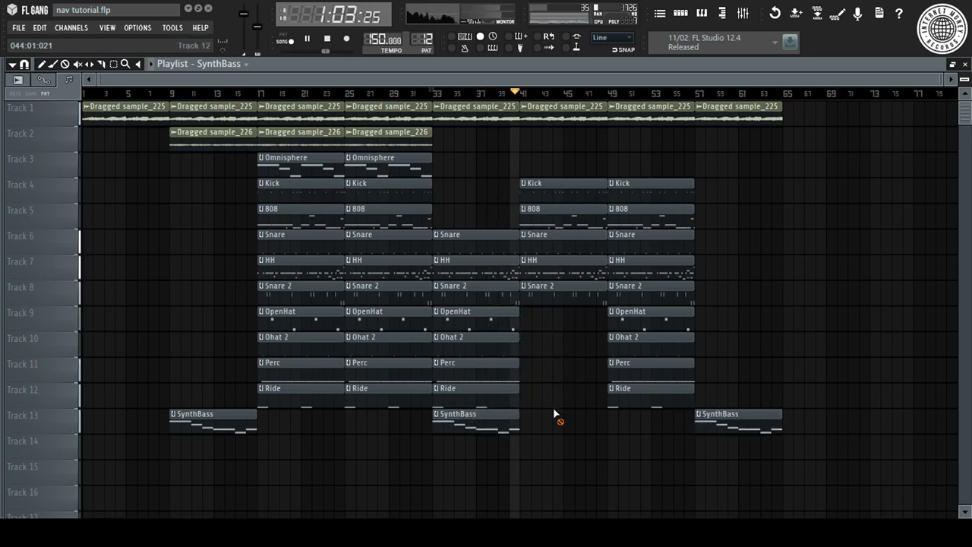
pyautogui.rightClick(615, 395)
pyautogui.rightClick(630, 369)
pyautogui.rightClick(642, 344)
pyautogui.rightClick(654, 319)
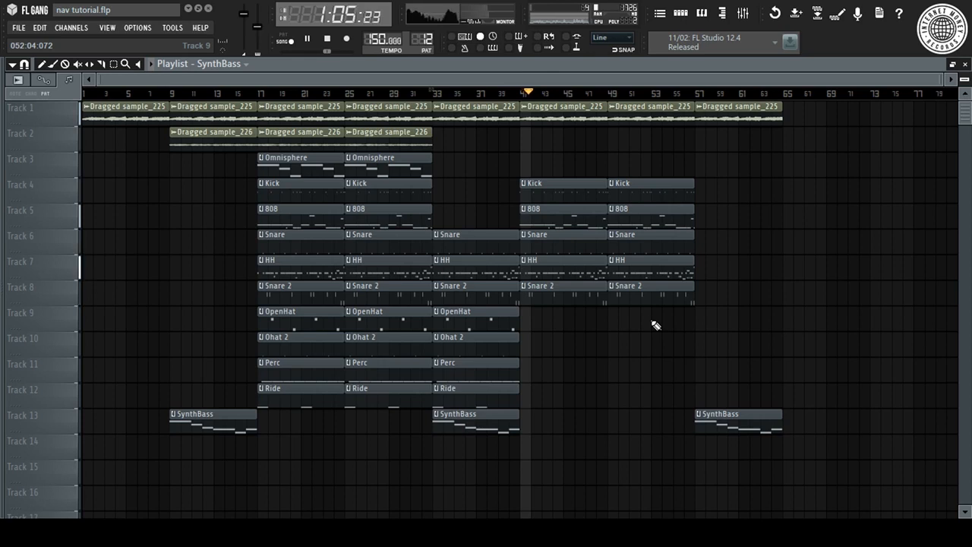
pyautogui.click(501, 389)
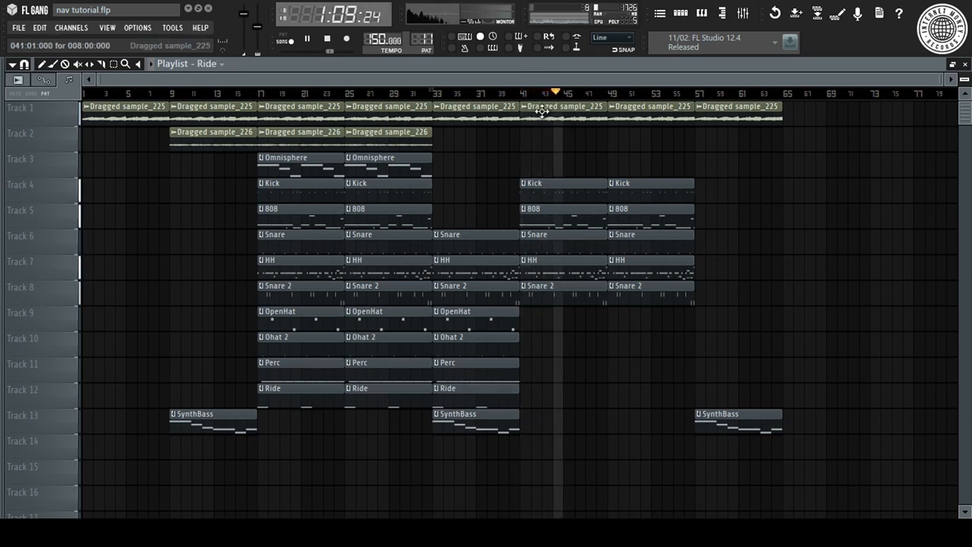
# Step: Play back the arrangement from bar 41 into bar 57 to check the section with the Kick and 808 clips
pyautogui.click(523, 94)
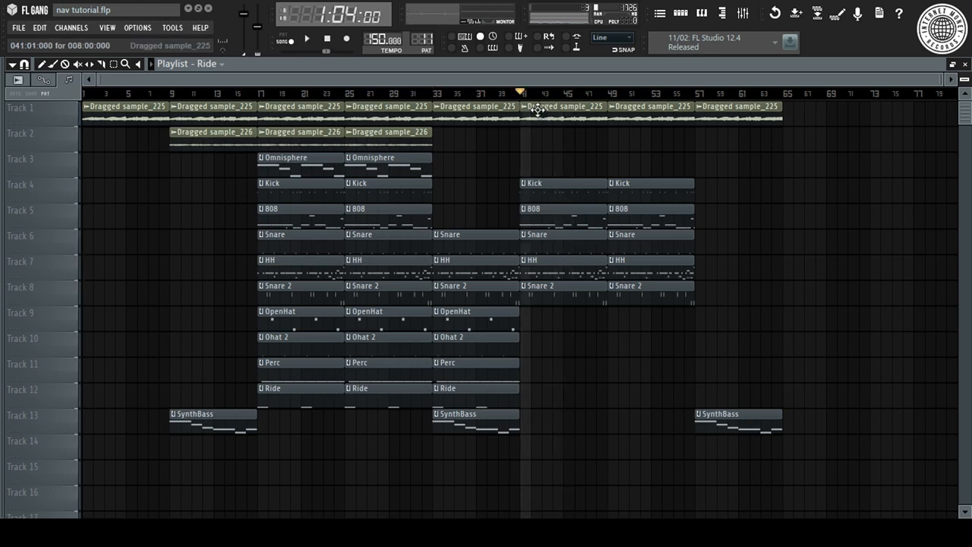
pyautogui.moveTo(538, 94); pyautogui.dragTo(528, 195)
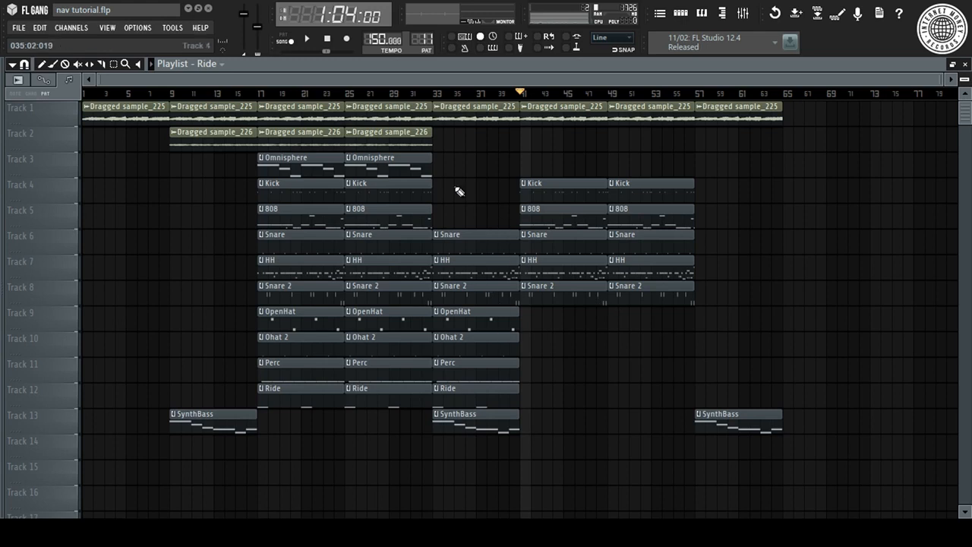
pyautogui.press('space')
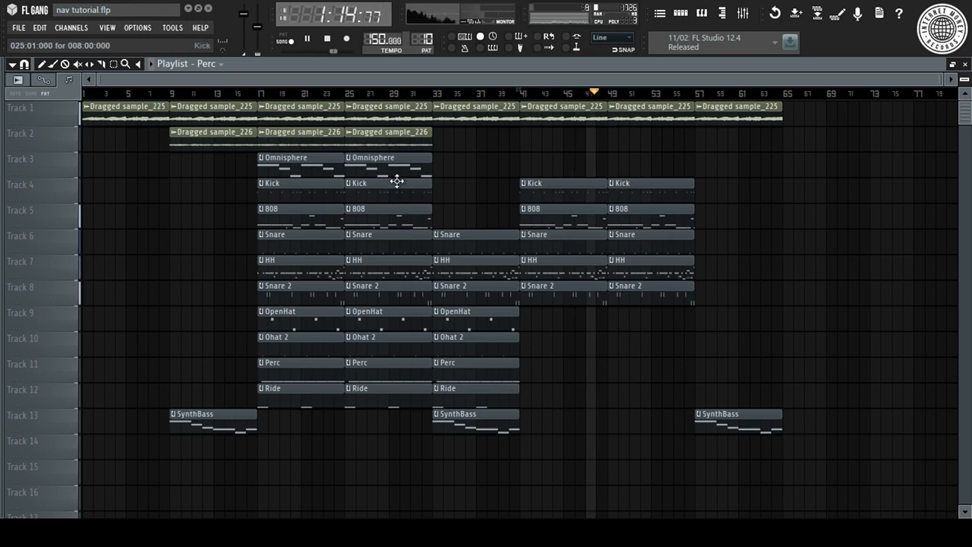
pyautogui.click(388, 160)
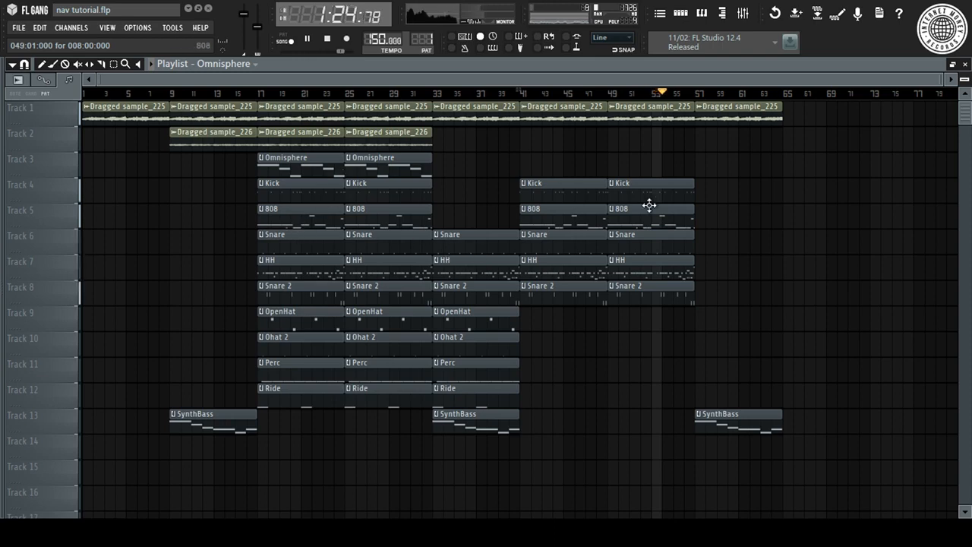
pyautogui.scroll(5, 800, 104)
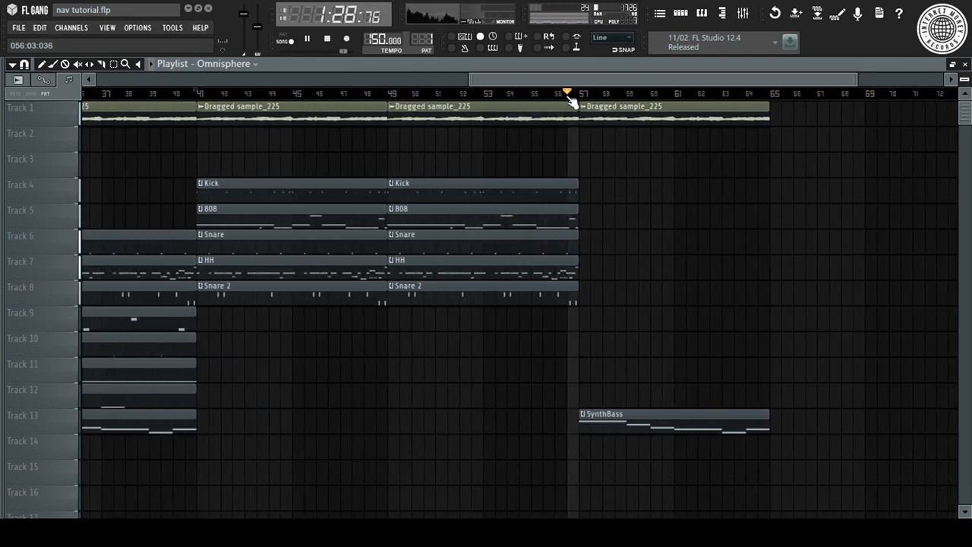
pyautogui.scroll(-5, 618, 100)
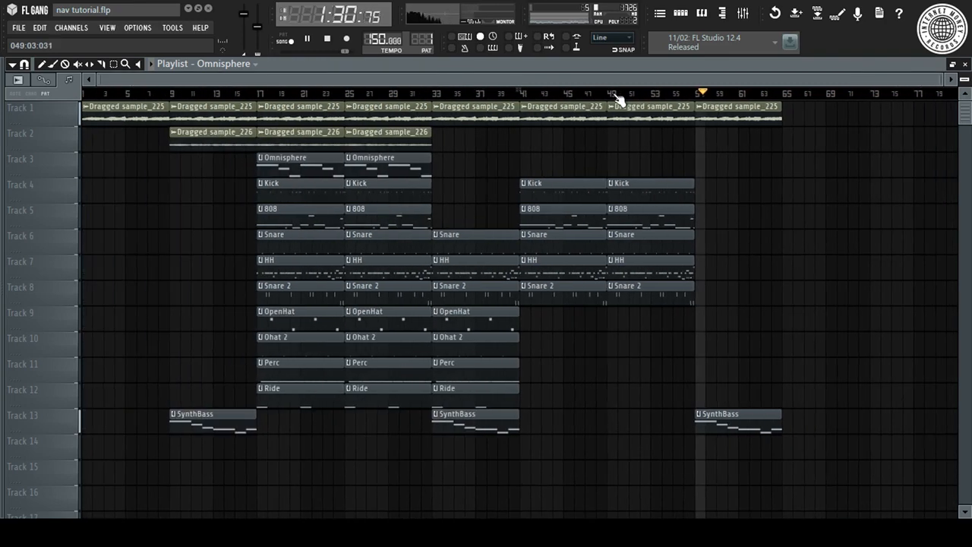
pyautogui.press('space')
pyautogui.moveTo(705, 102); pyautogui.dragTo(631, 153)
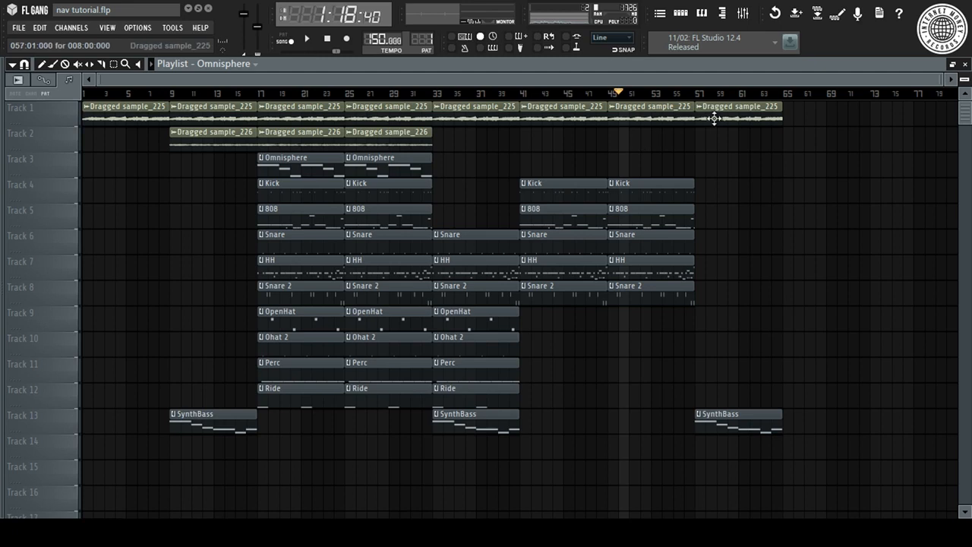
pyautogui.moveTo(686, 105); pyautogui.dragTo(708, 140)
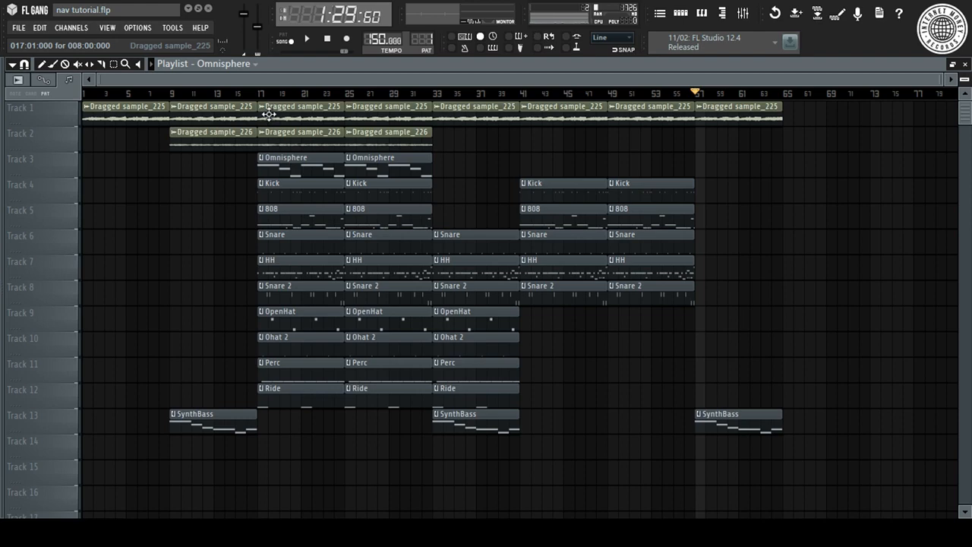
# Step: Duplicate all playlist clips between bars 17 and 65 so that the copy starts at bar 65
pyautogui.moveTo(269, 114); pyautogui.dragTo(926, 454)
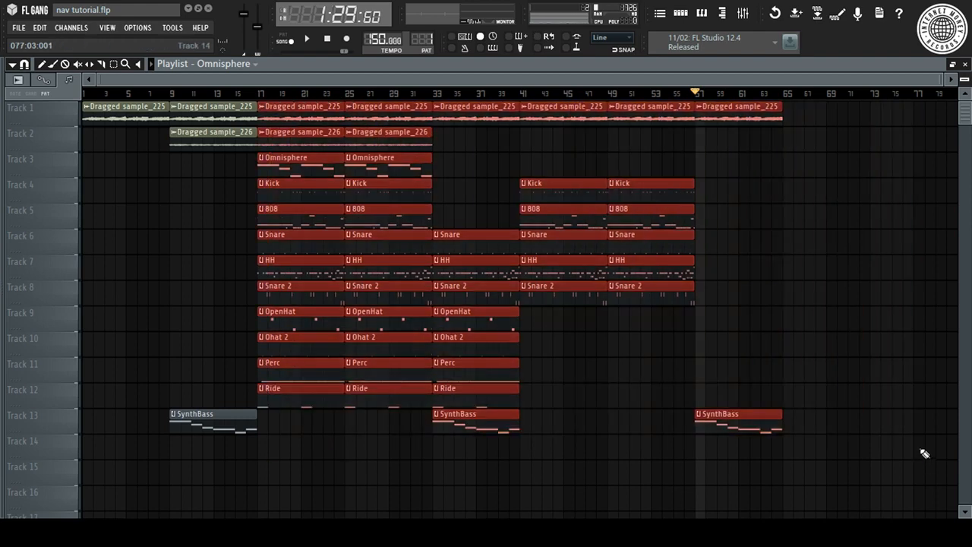
pyautogui.hotkey('ctrl', 'b')
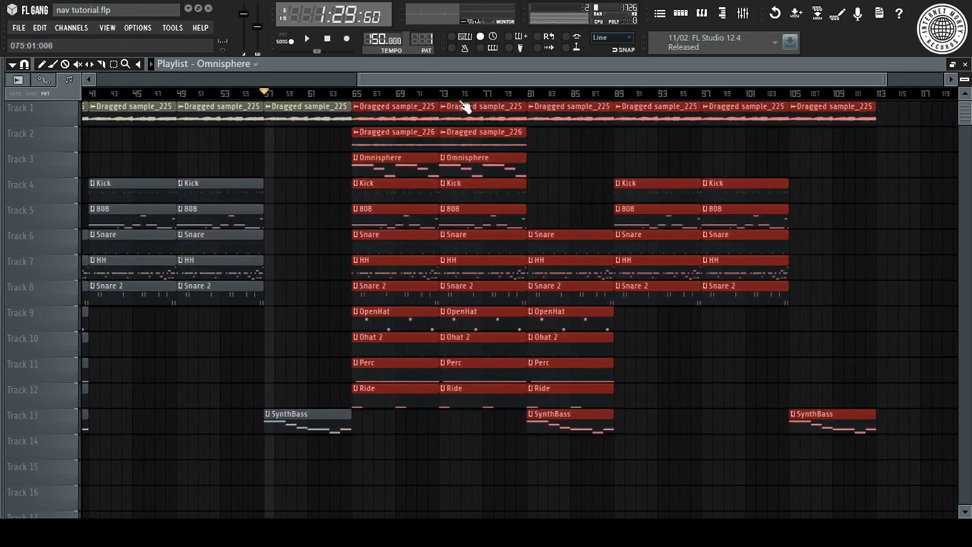
pyautogui.scroll(-2, 467, 104)
pyautogui.scroll(-2, 469, 100)
pyautogui.scroll(2, 623, 220)
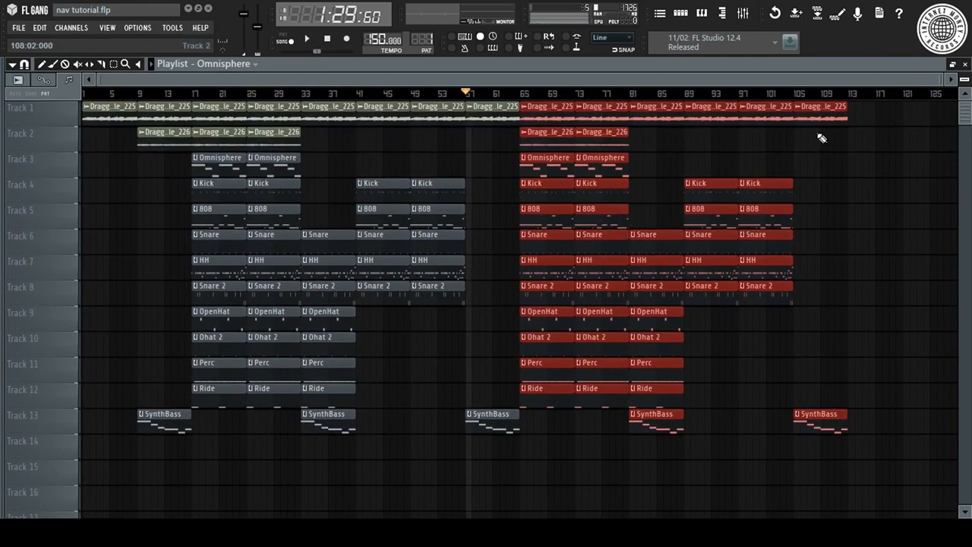
# Step: Copy all clips between bars 65 and 81 to bar 113 on tracks 1 to 12
pyautogui.click(829, 94)
pyautogui.moveTo(836, 104)
pyautogui.mouseDown()
pyautogui.moveTo(647, 117)
pyautogui.moveTo(522, 140)
pyautogui.moveTo(629, 380)
pyautogui.moveTo(619, 404)
pyautogui.mouseUp()
pyautogui.keyDown('ctrl'); pyautogui.click(537, 120); pyautogui.keyUp('ctrl')
pyautogui.moveTo(539, 263); pyautogui.dragTo(896, 259)
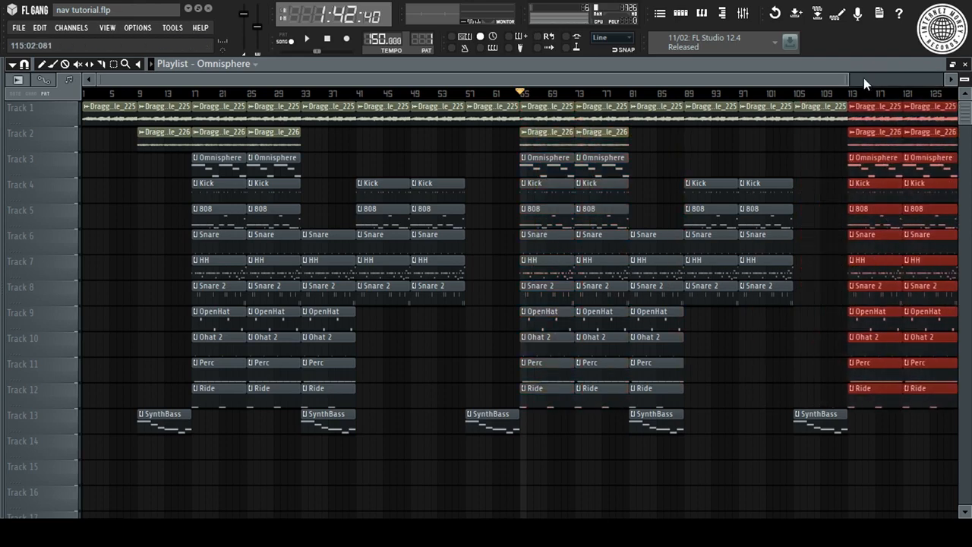
pyautogui.click(849, 93)
pyautogui.scroll(-1, 851, 97)
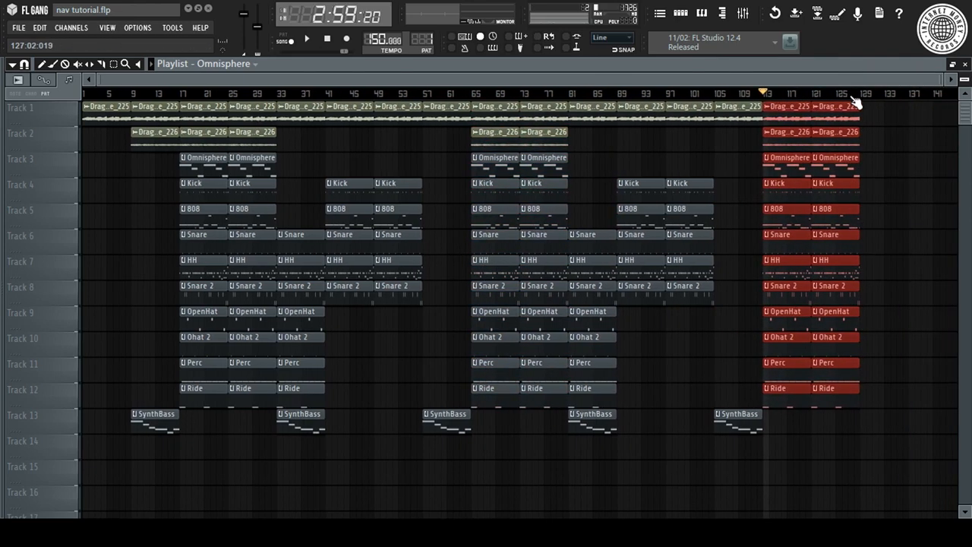
# Step: Clear the clip selection and start song playback from bar 1
pyautogui.moveTo(852, 98)
pyautogui.mouseDown()
pyautogui.moveTo(662, 108)
pyautogui.moveTo(803, 135)
pyautogui.moveTo(569, 145)
pyautogui.moveTo(380, 192)
pyautogui.mouseUp()
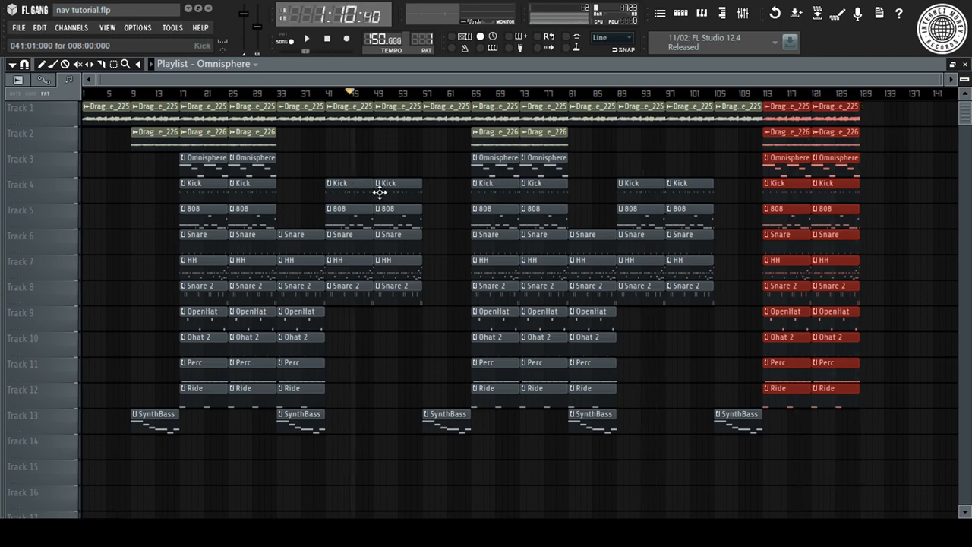
pyautogui.click(440, 165)
pyautogui.moveTo(355, 101)
pyautogui.mouseDown()
pyautogui.moveTo(241, 125)
pyautogui.moveTo(540, 131)
pyautogui.moveTo(99, 122)
pyautogui.moveTo(83, 112)
pyautogui.mouseUp()
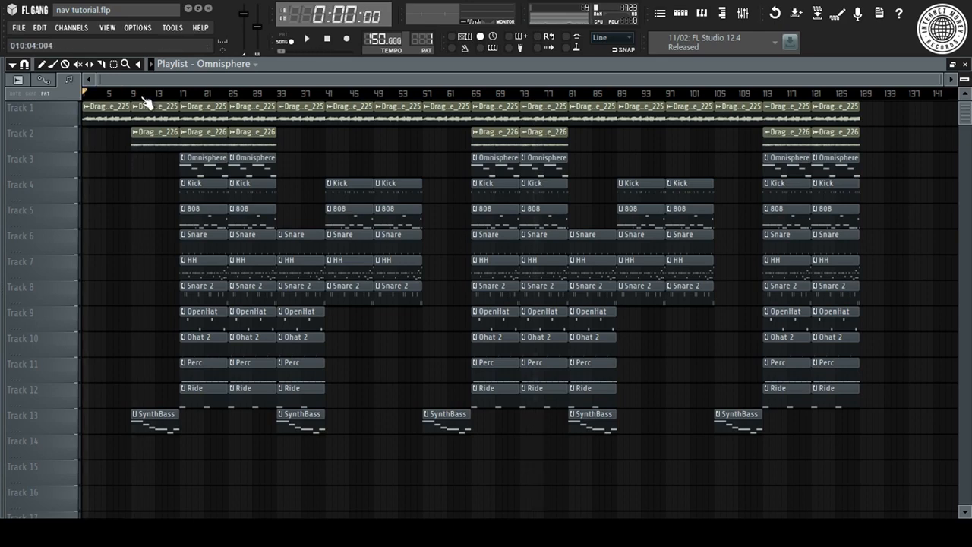
pyautogui.press('space')
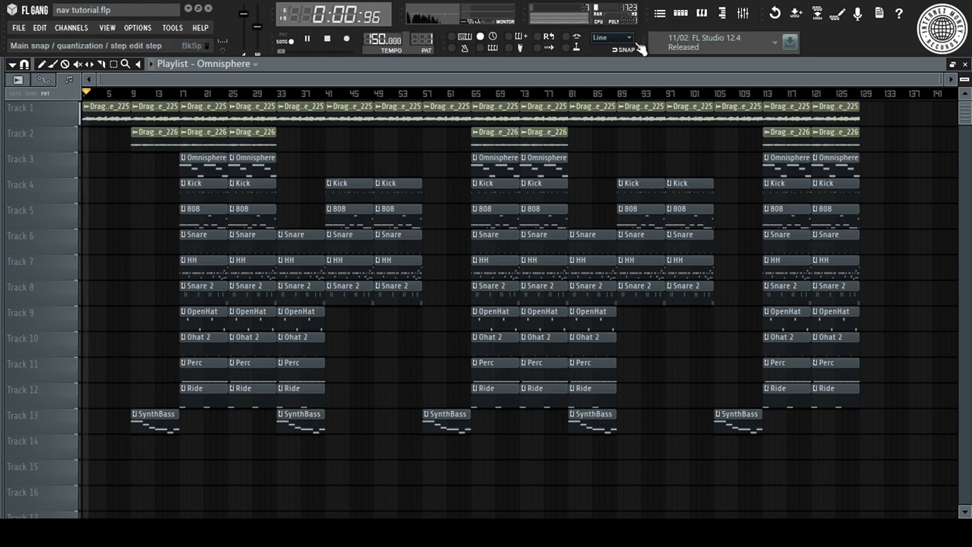
pyautogui.press('space')
# Step: Add Fruity Delay 2 to the first effect slot of the Dragged sample_225 mixer track and lower its input volume
pyautogui.click(752, 17)
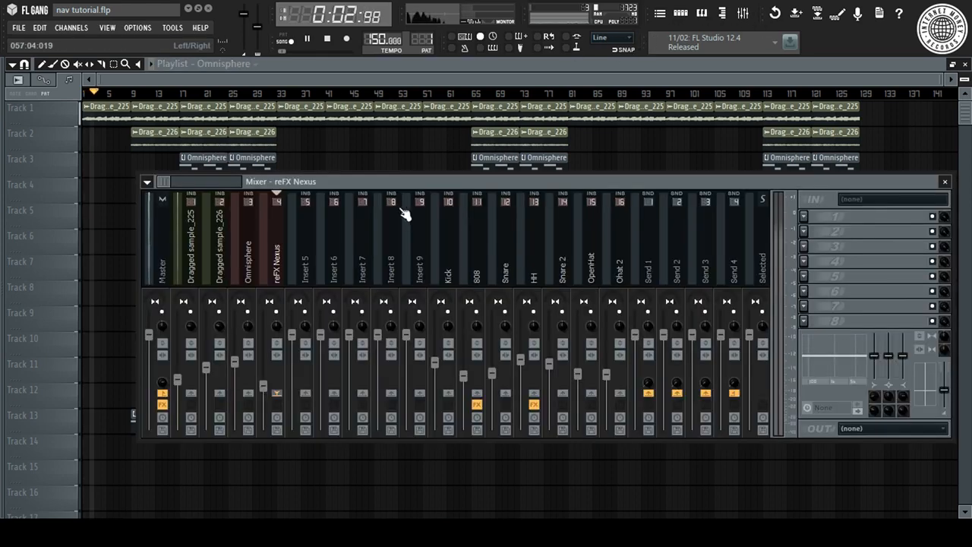
pyautogui.click(203, 257)
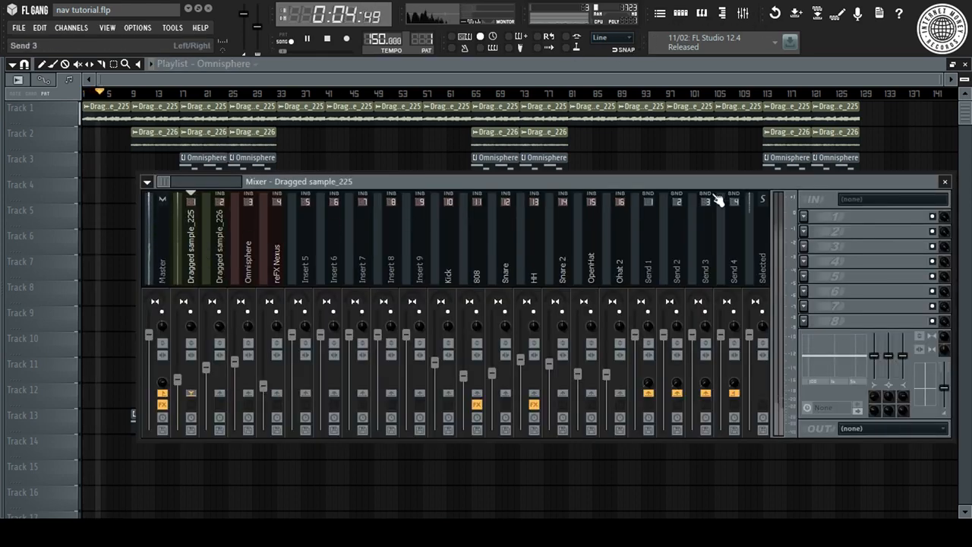
pyautogui.click(803, 216)
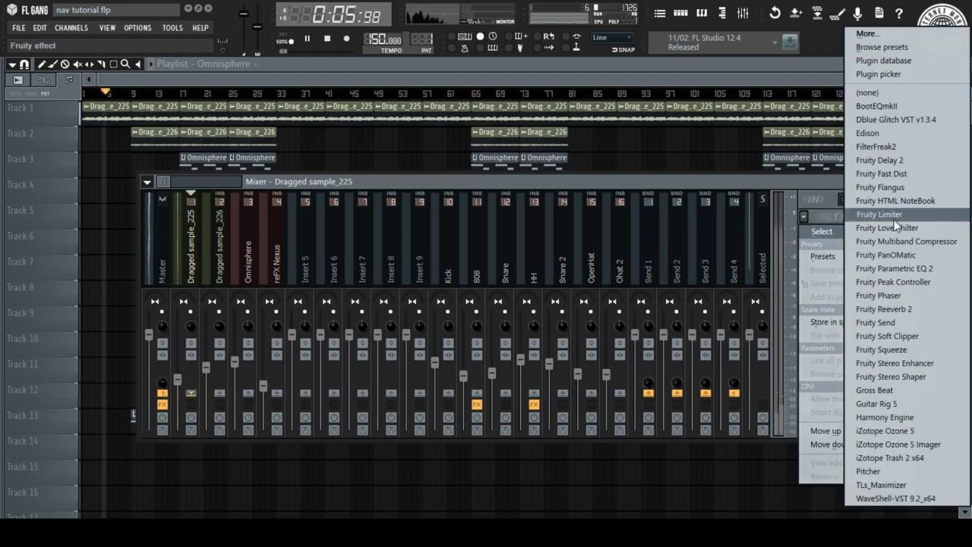
pyautogui.click(914, 161)
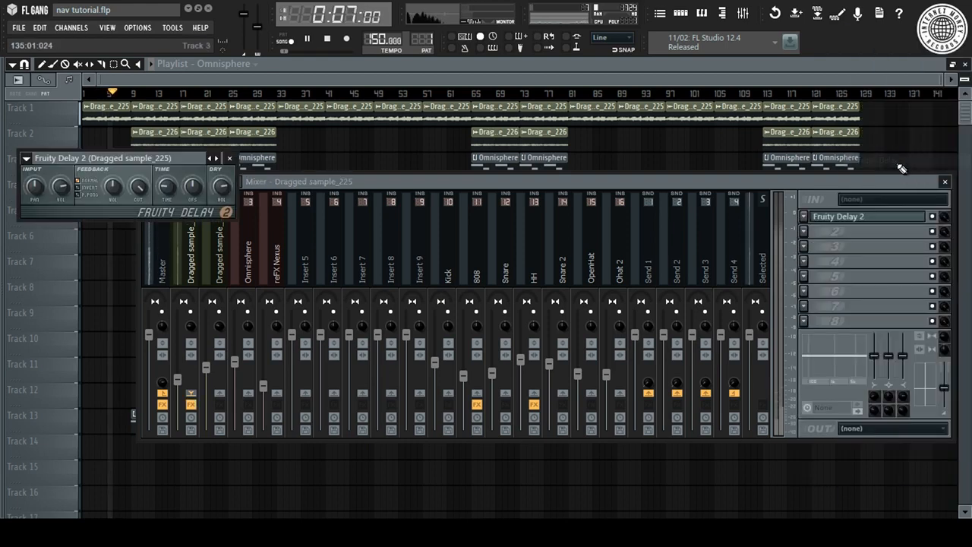
pyautogui.rightClick(218, 158)
pyautogui.click(234, 166)
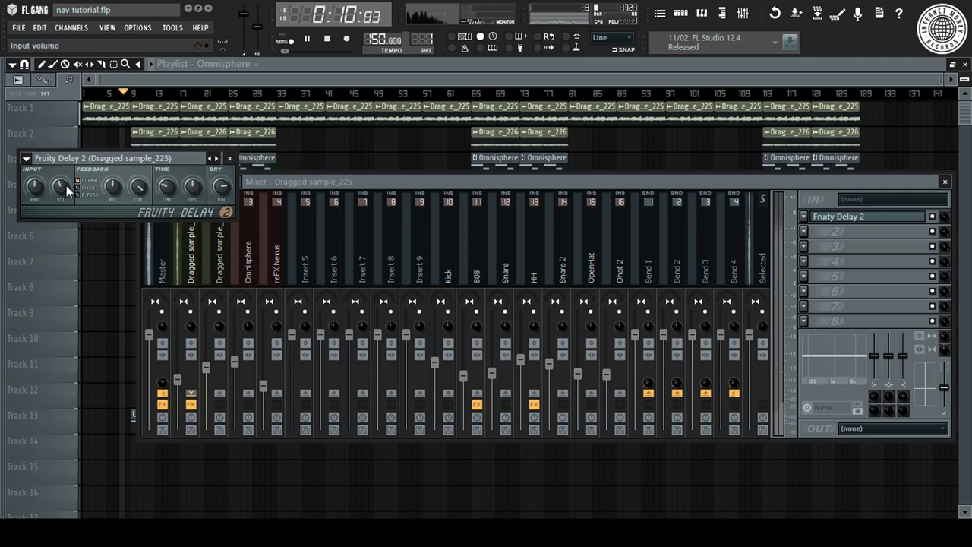
pyautogui.moveTo(67, 190); pyautogui.dragTo(67, 205)
pyautogui.click(230, 160)
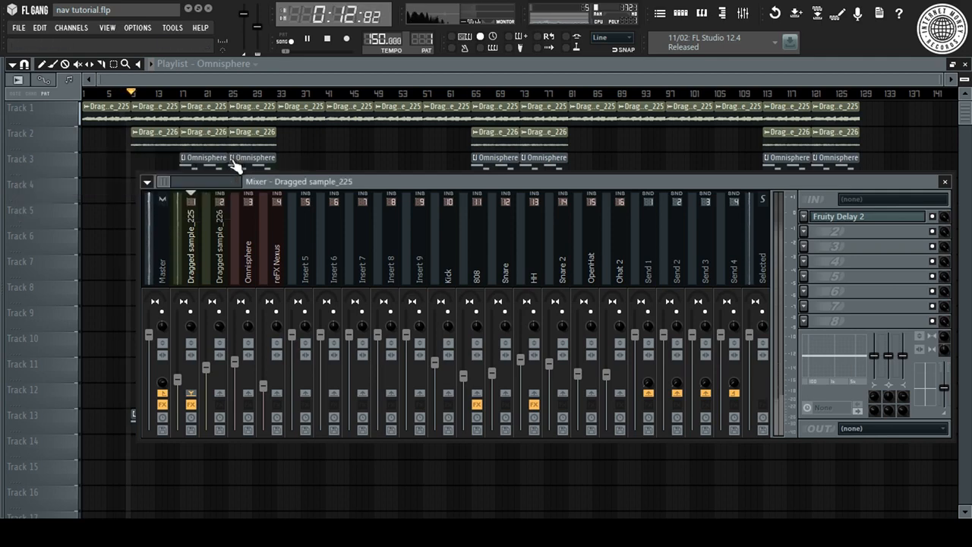
# Step: Add Fruity Reeverb 2 to the first effect slot of the Dragged sample_226 mixer track
pyautogui.click(219, 221)
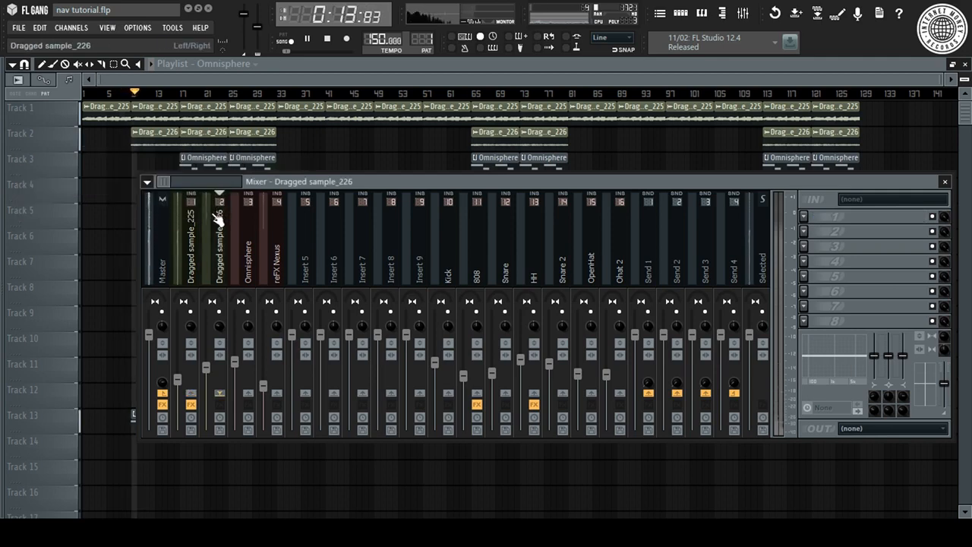
pyautogui.click(811, 218)
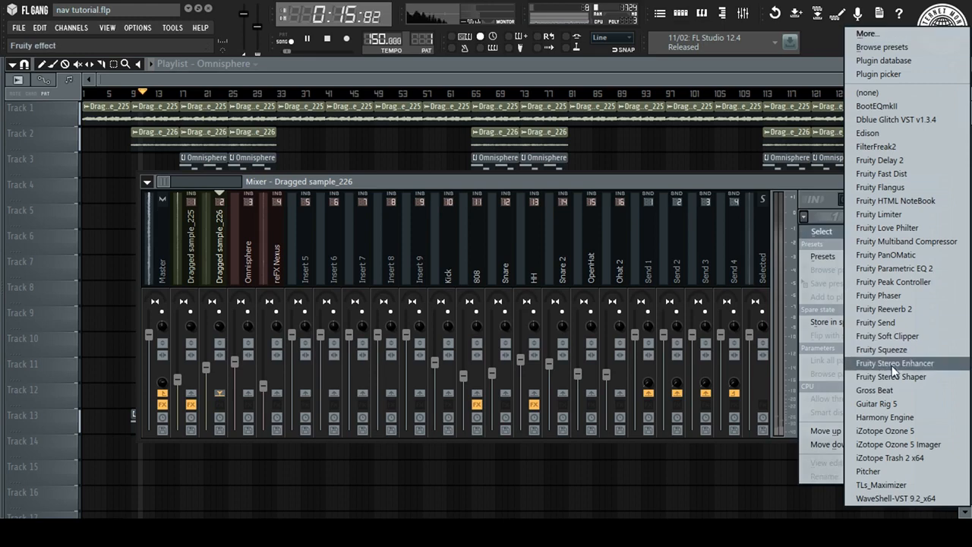
pyautogui.click(917, 308)
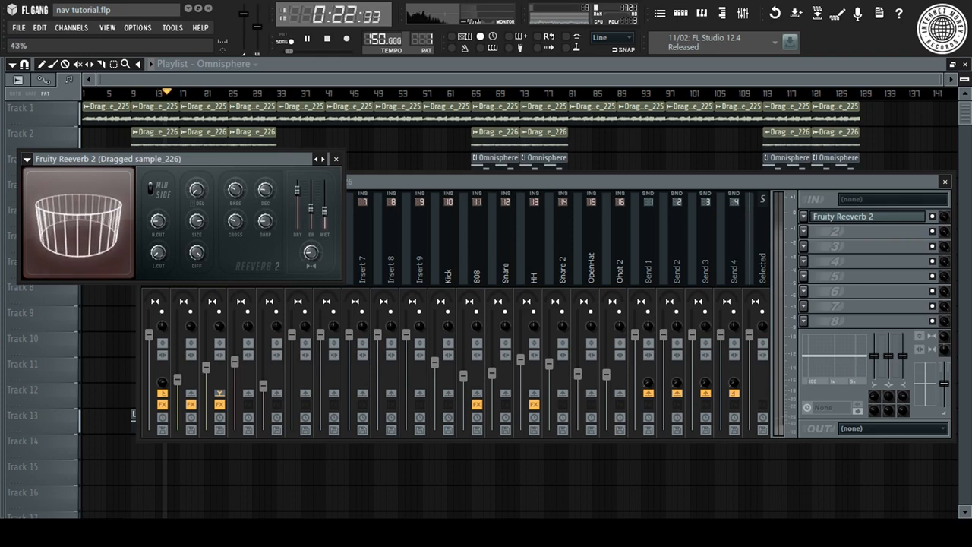
pyautogui.click(337, 159)
pyautogui.press('F9')
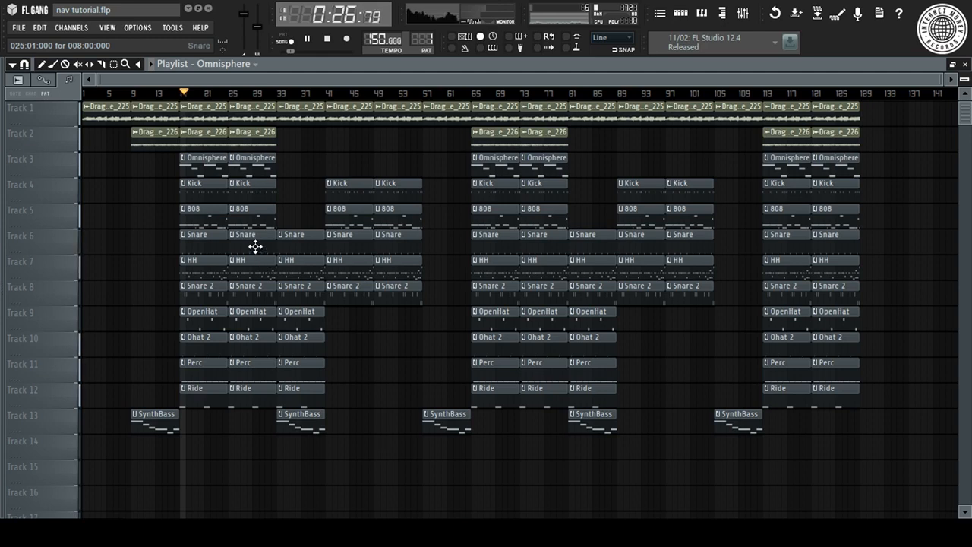
pyautogui.click(742, 15)
pyautogui.scroll(-2, 547, 257)
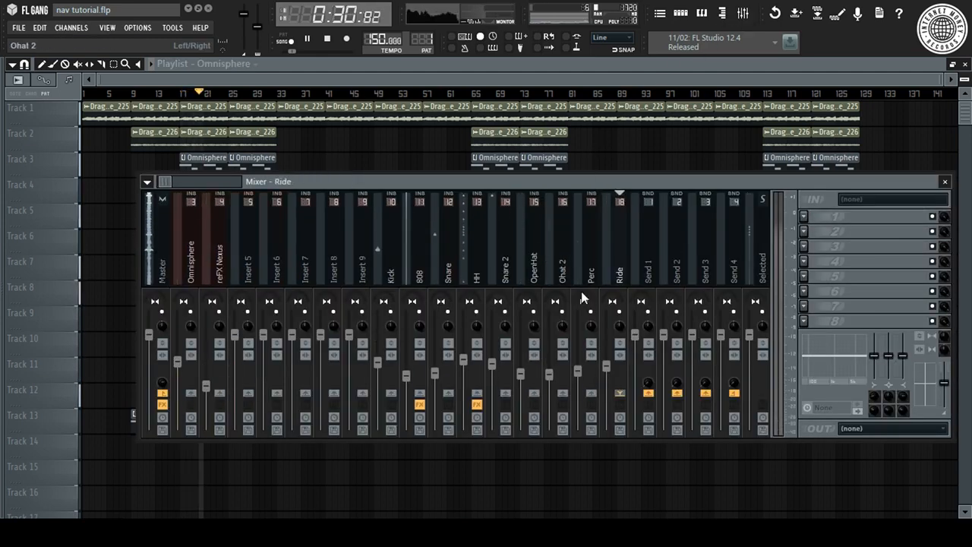
pyautogui.click(574, 468)
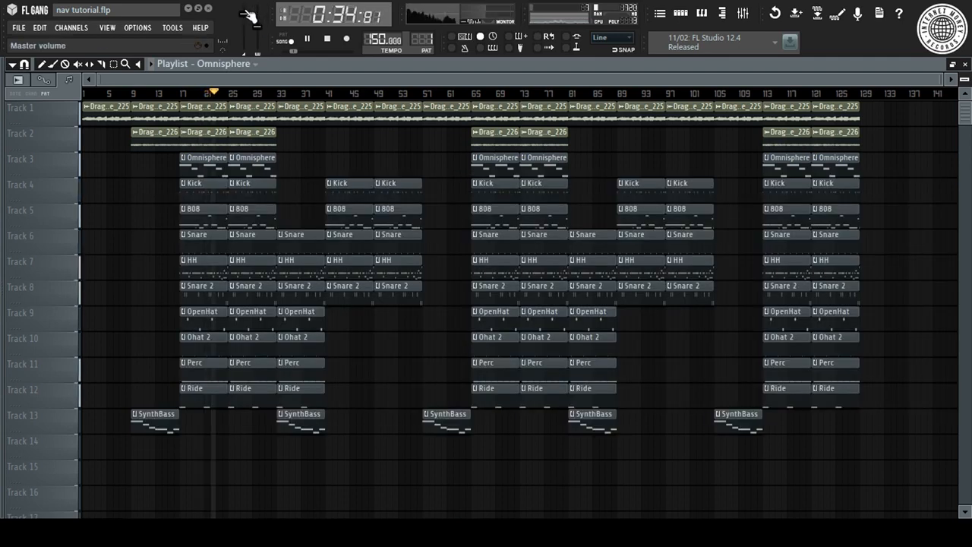
# Step: Copy the master volume value and create an automation clip for the master volume
pyautogui.rightClick(244, 13)
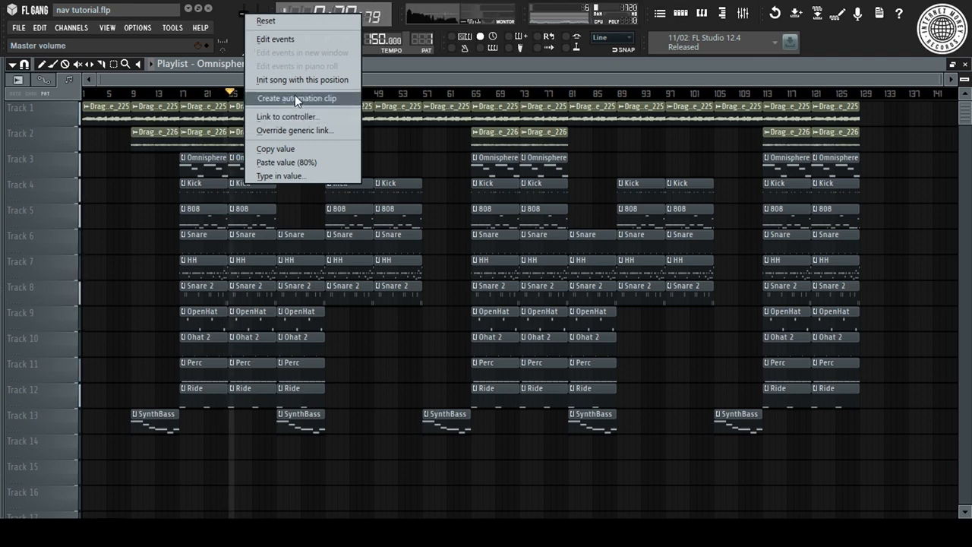
pyautogui.click(294, 148)
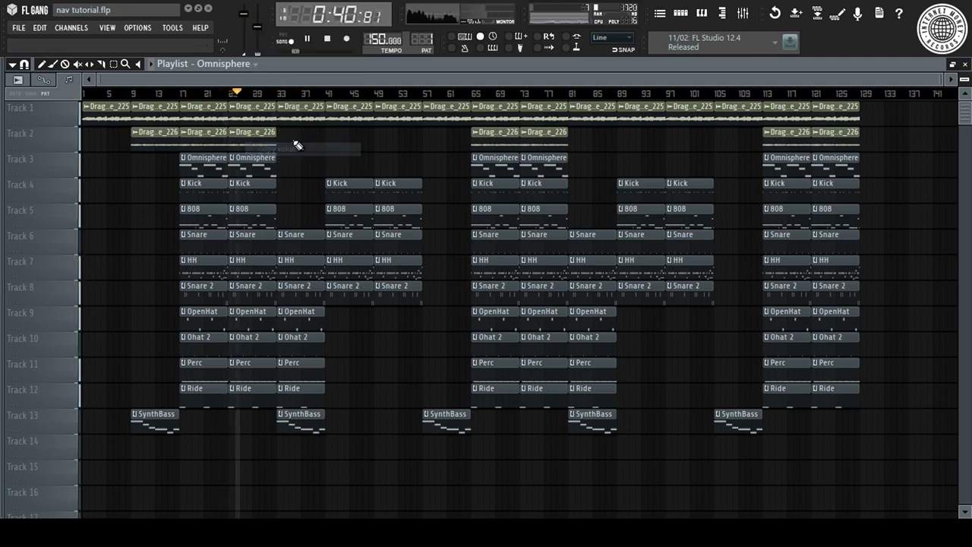
pyautogui.rightClick(241, 13)
pyautogui.click(293, 104)
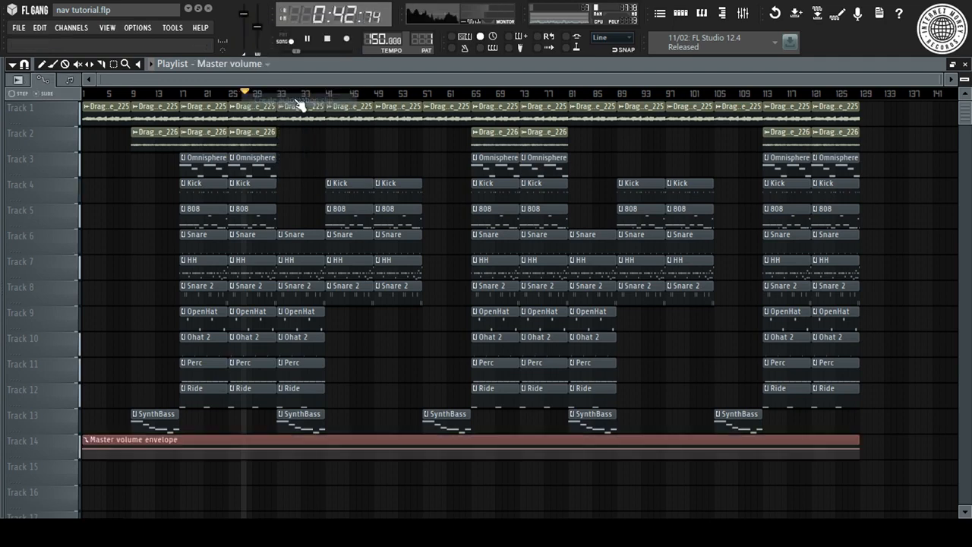
# Step: Add a point at bar 113 of the master volume envelope, paste the 80% value, and lower the end point at bar 129 to the minimum
pyautogui.scroll(5, 874, 94)
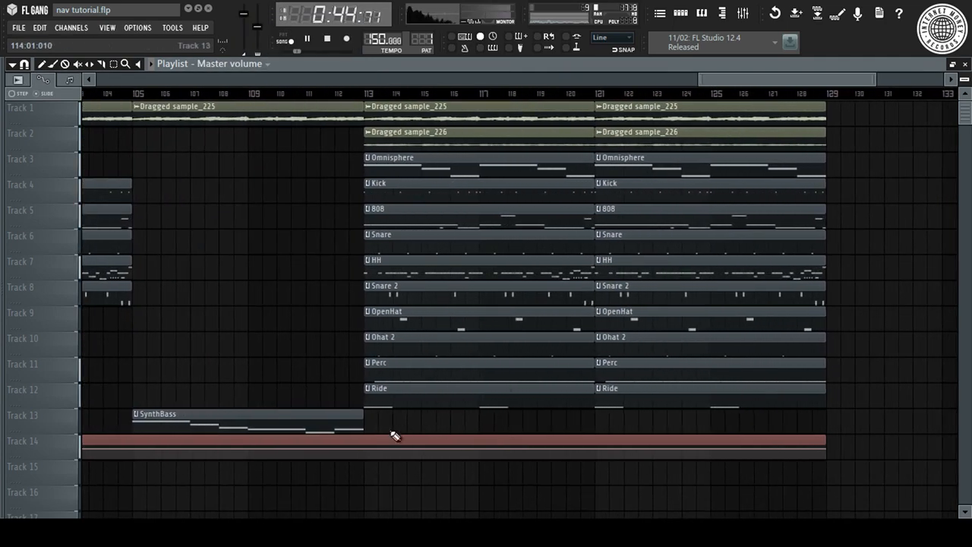
pyautogui.rightClick(365, 451)
pyautogui.rightClick(367, 450)
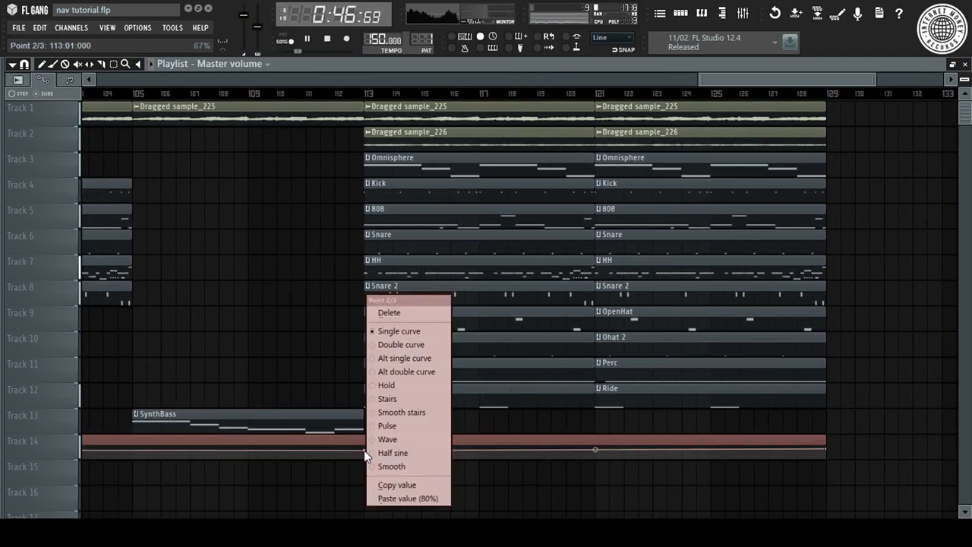
pyautogui.click(396, 500)
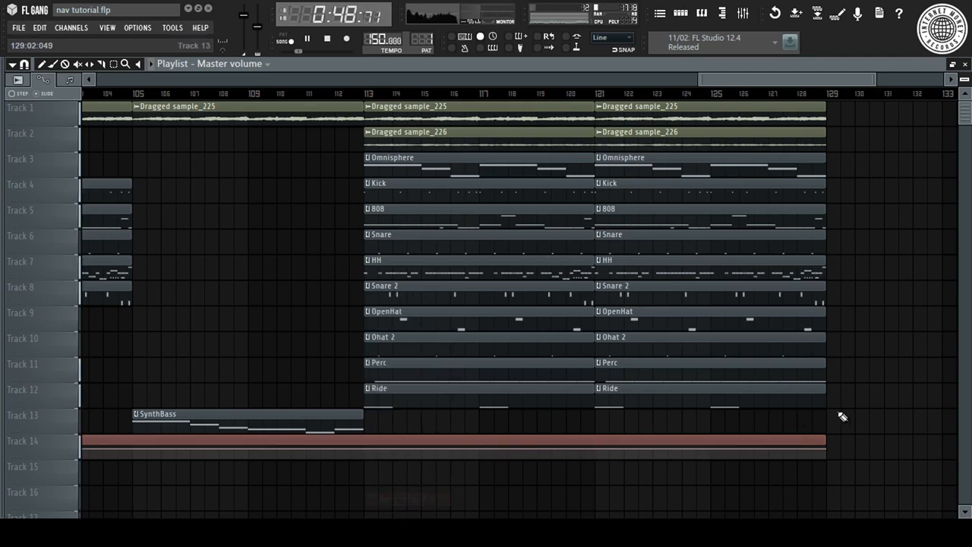
pyautogui.moveTo(828, 450); pyautogui.dragTo(832, 475)
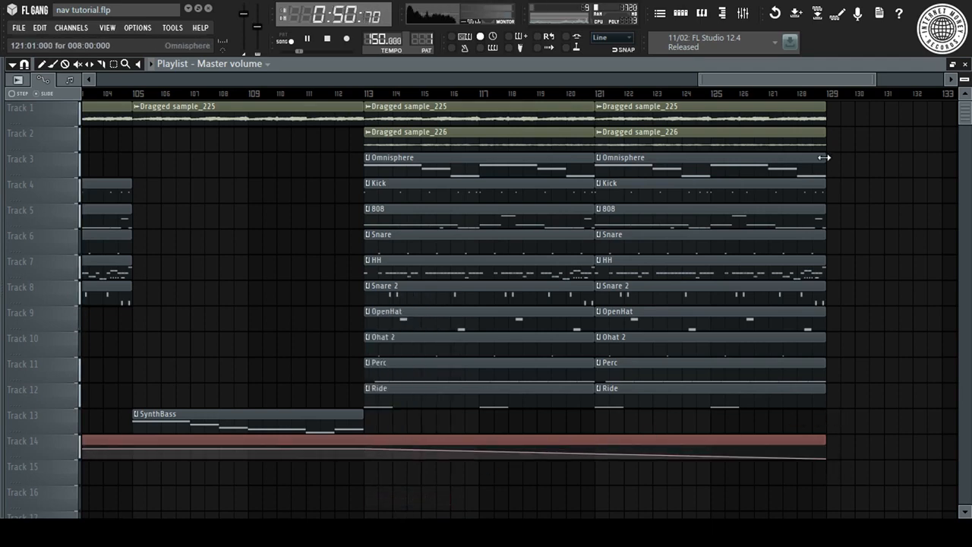
pyautogui.scroll(-5, 852, 97)
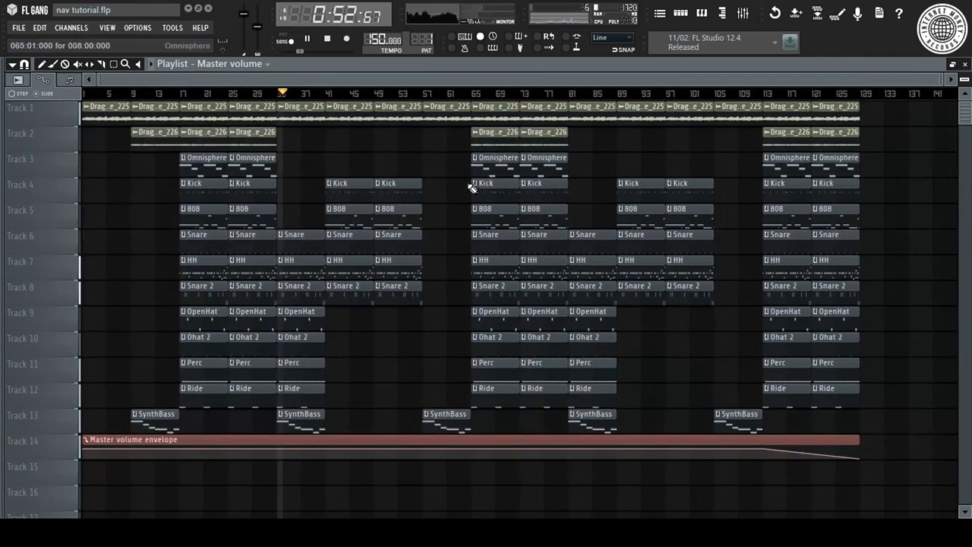
# Step: Play the finished arrangement from bar 1 to about bar 31, and stop playback
pyautogui.press('space')
pyautogui.press('space')
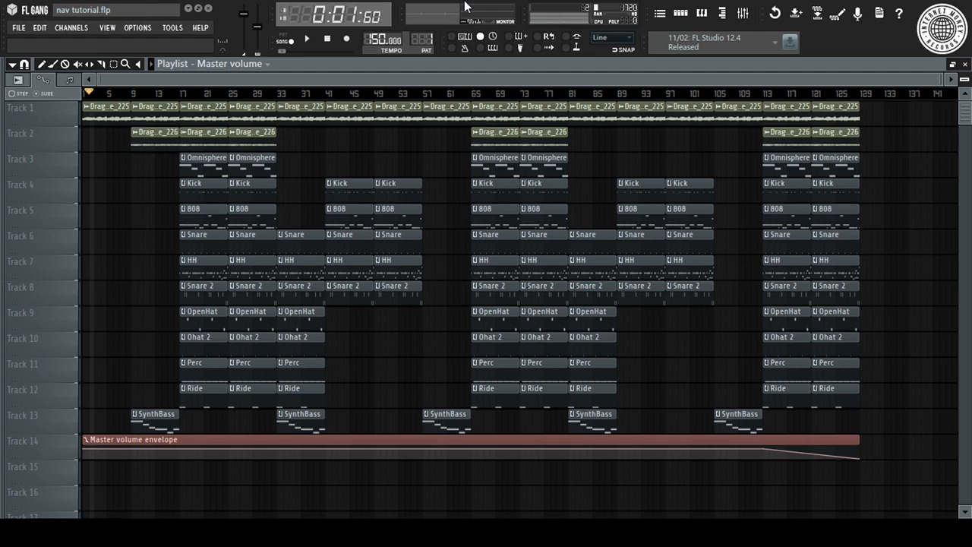
pyautogui.moveTo(88, 93); pyautogui.dragTo(6, 95)
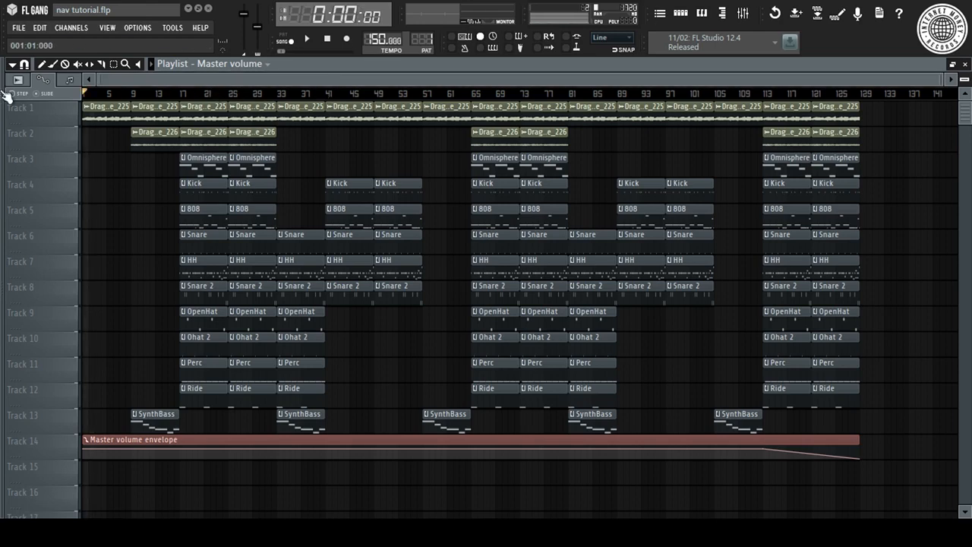
pyautogui.press('space')
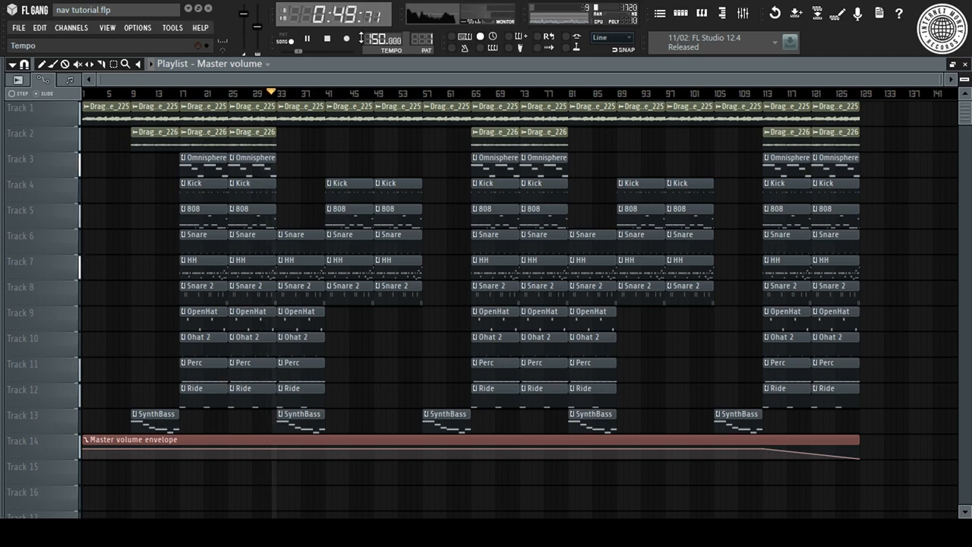
pyautogui.press('space')
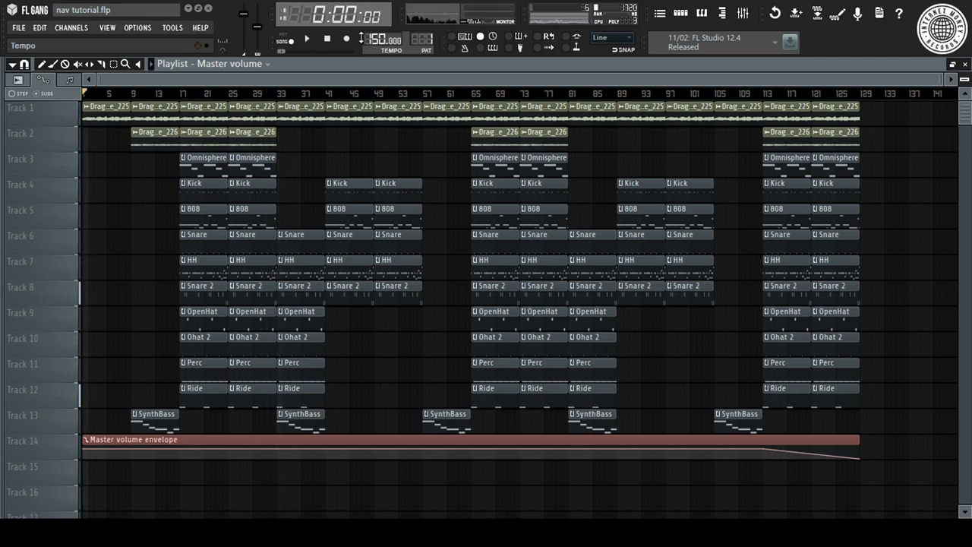